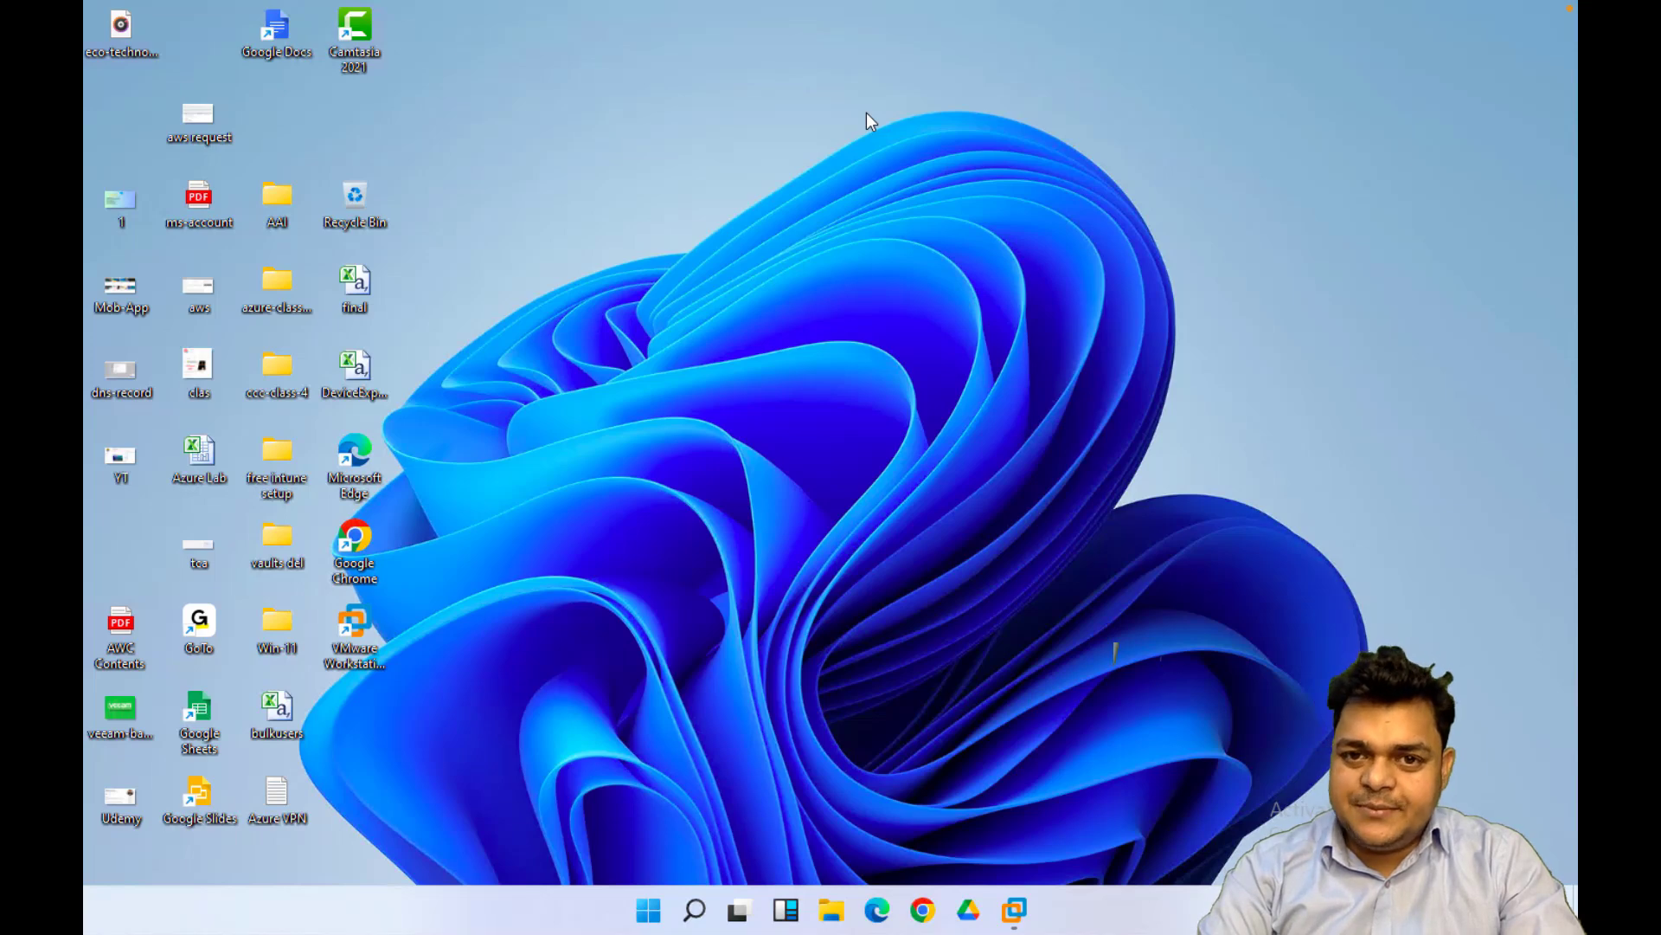
Sort the Windows desktop icons by size.
mouse_move(970, 152)
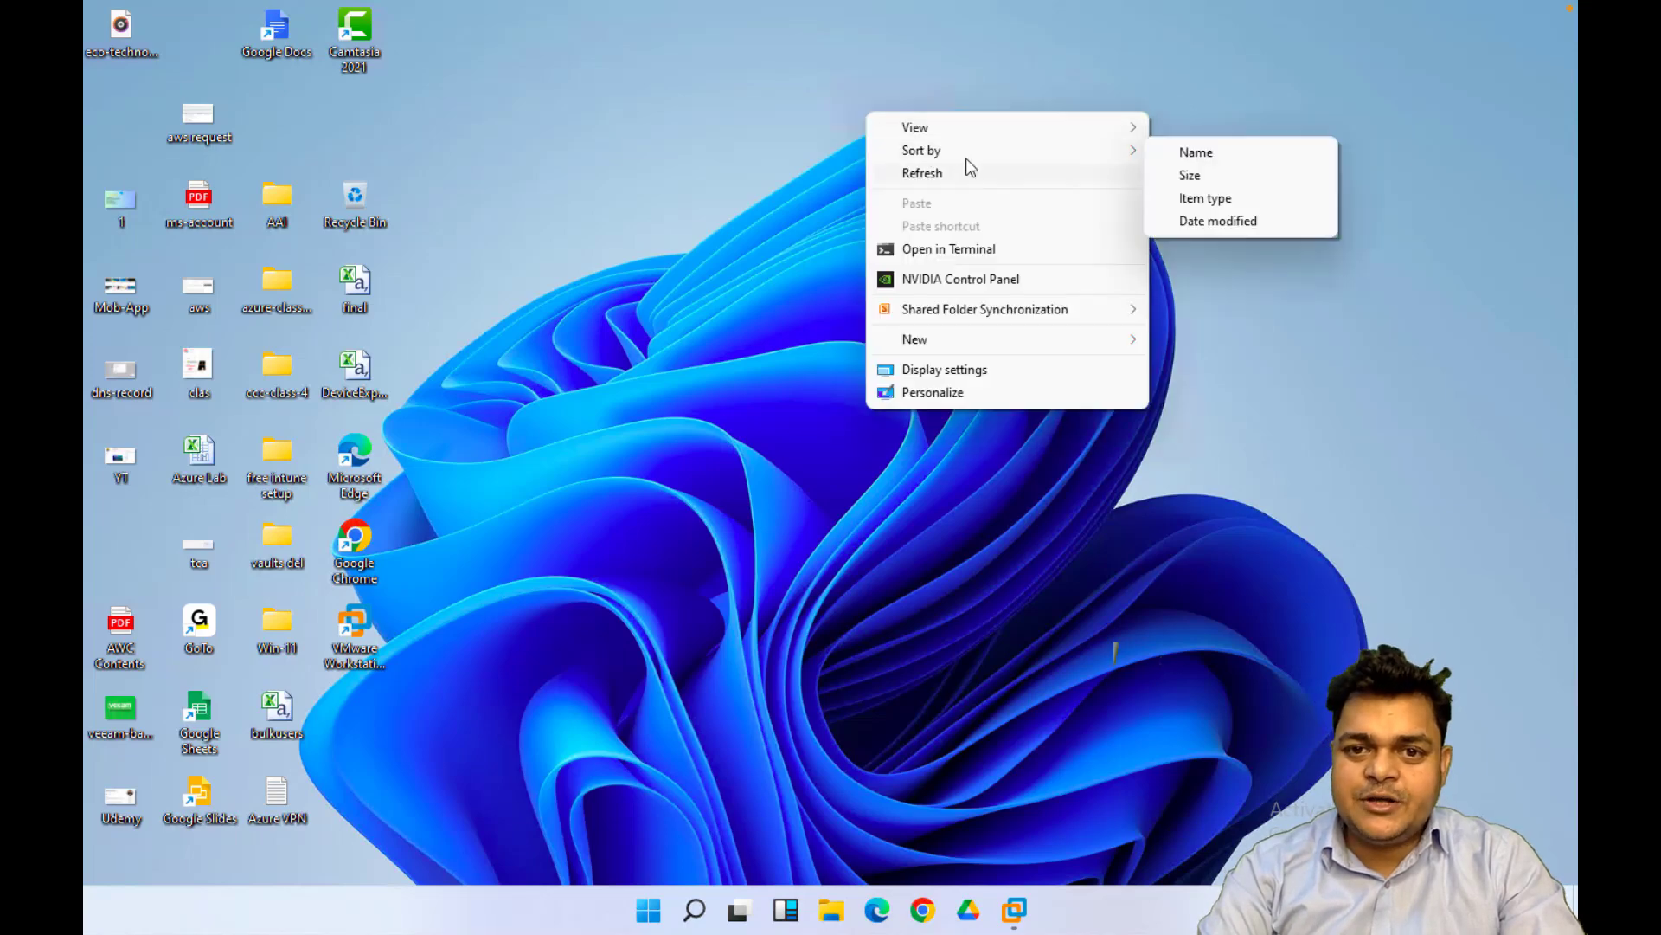
left_click(1240, 170)
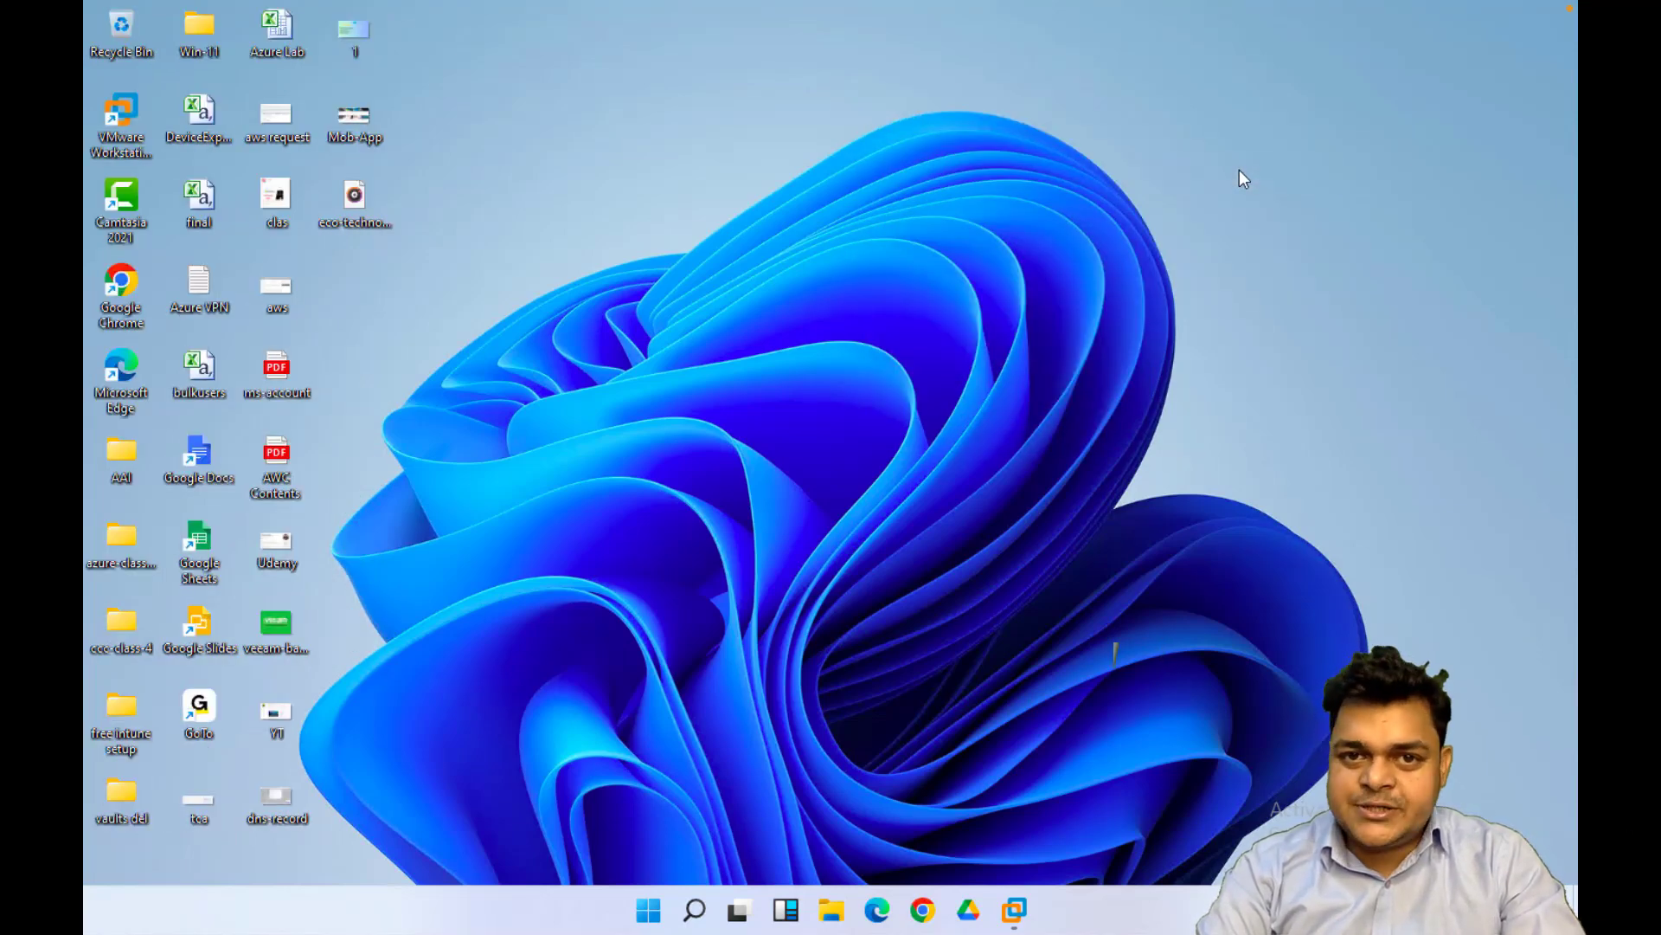
Switch to VMware Workstation, look at the ESXi 7 and Domain Server 2016 consoles, and close the New Domain virtual machine.
mouse_move(1015, 909)
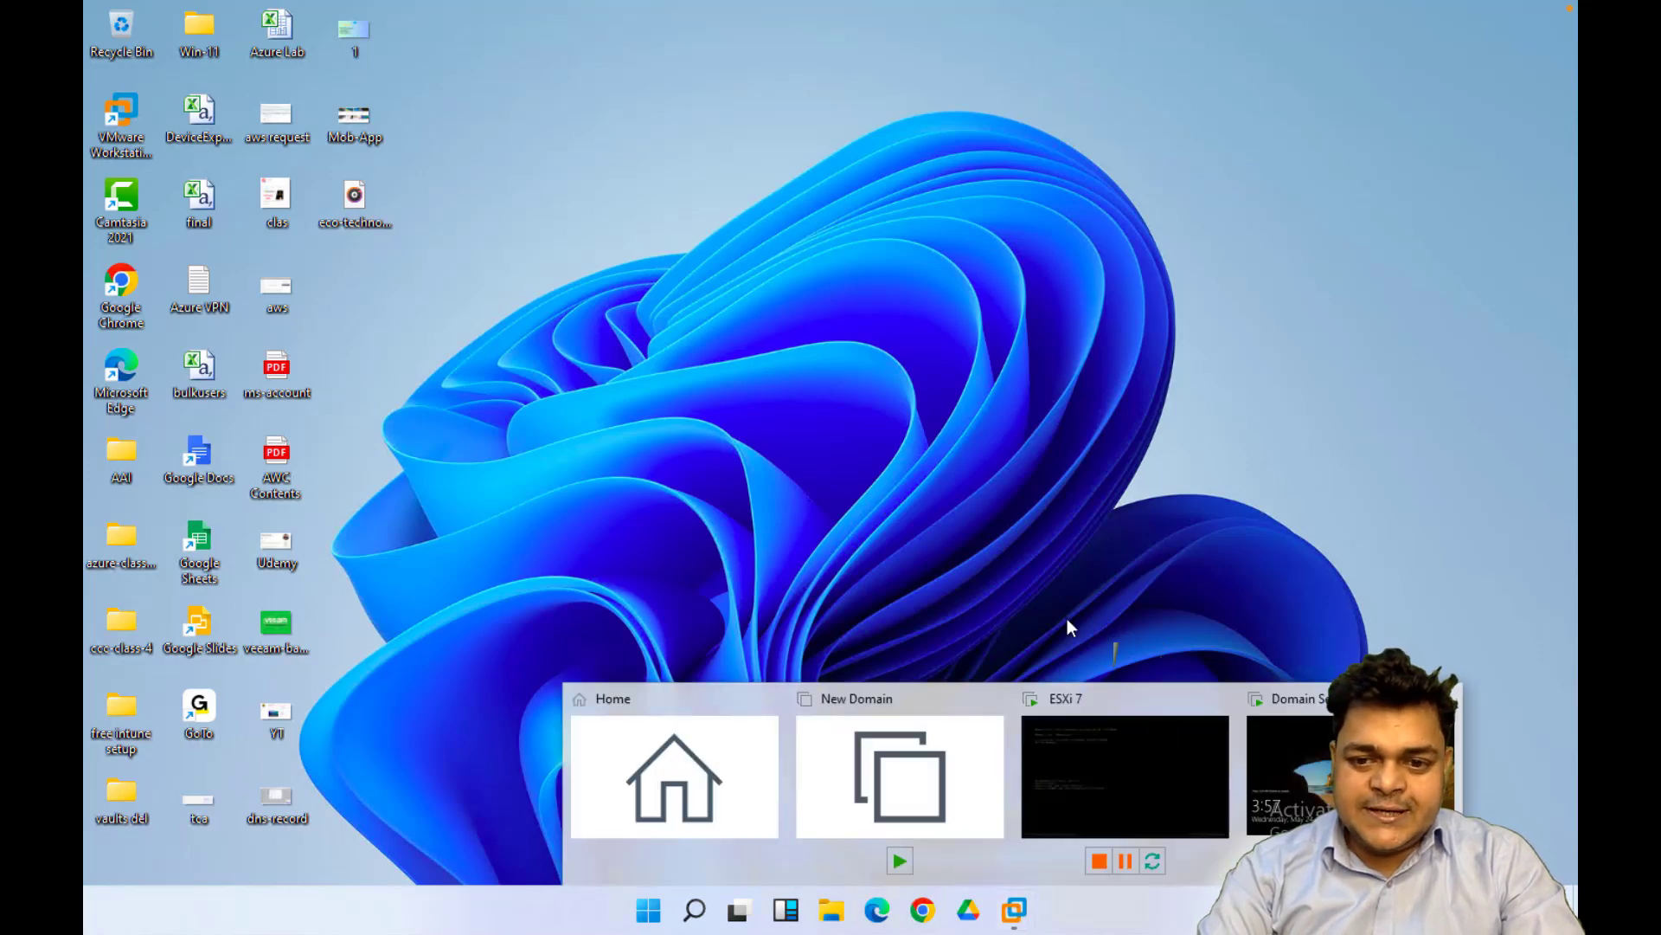
left_click(1108, 749)
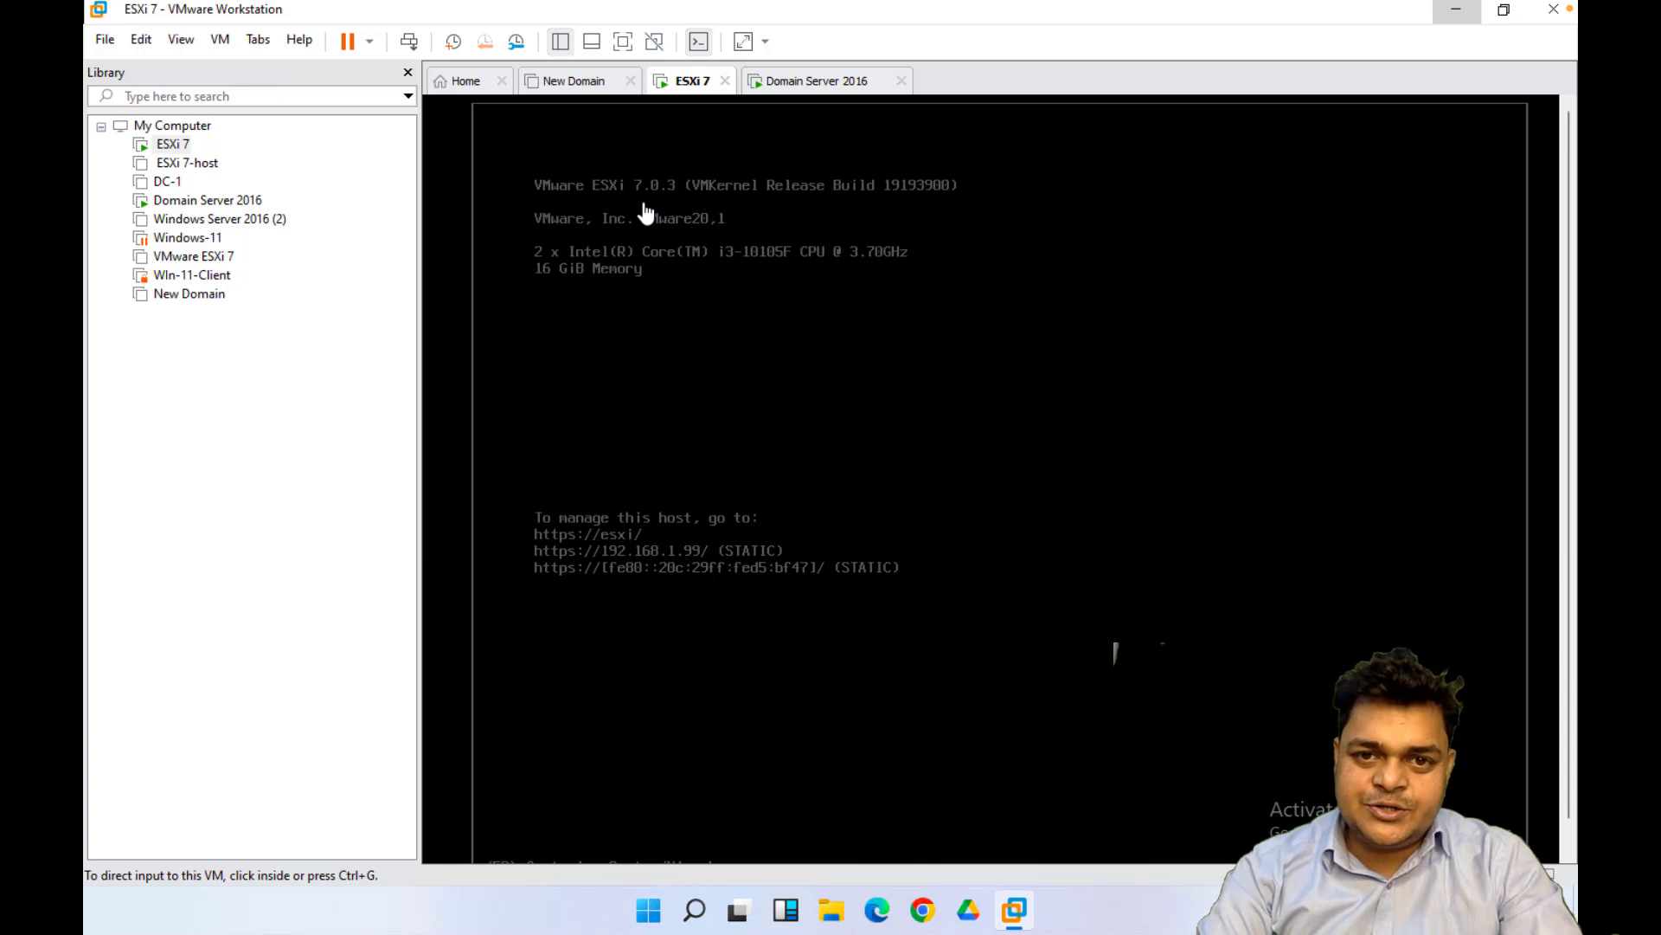
left_click(833, 81)
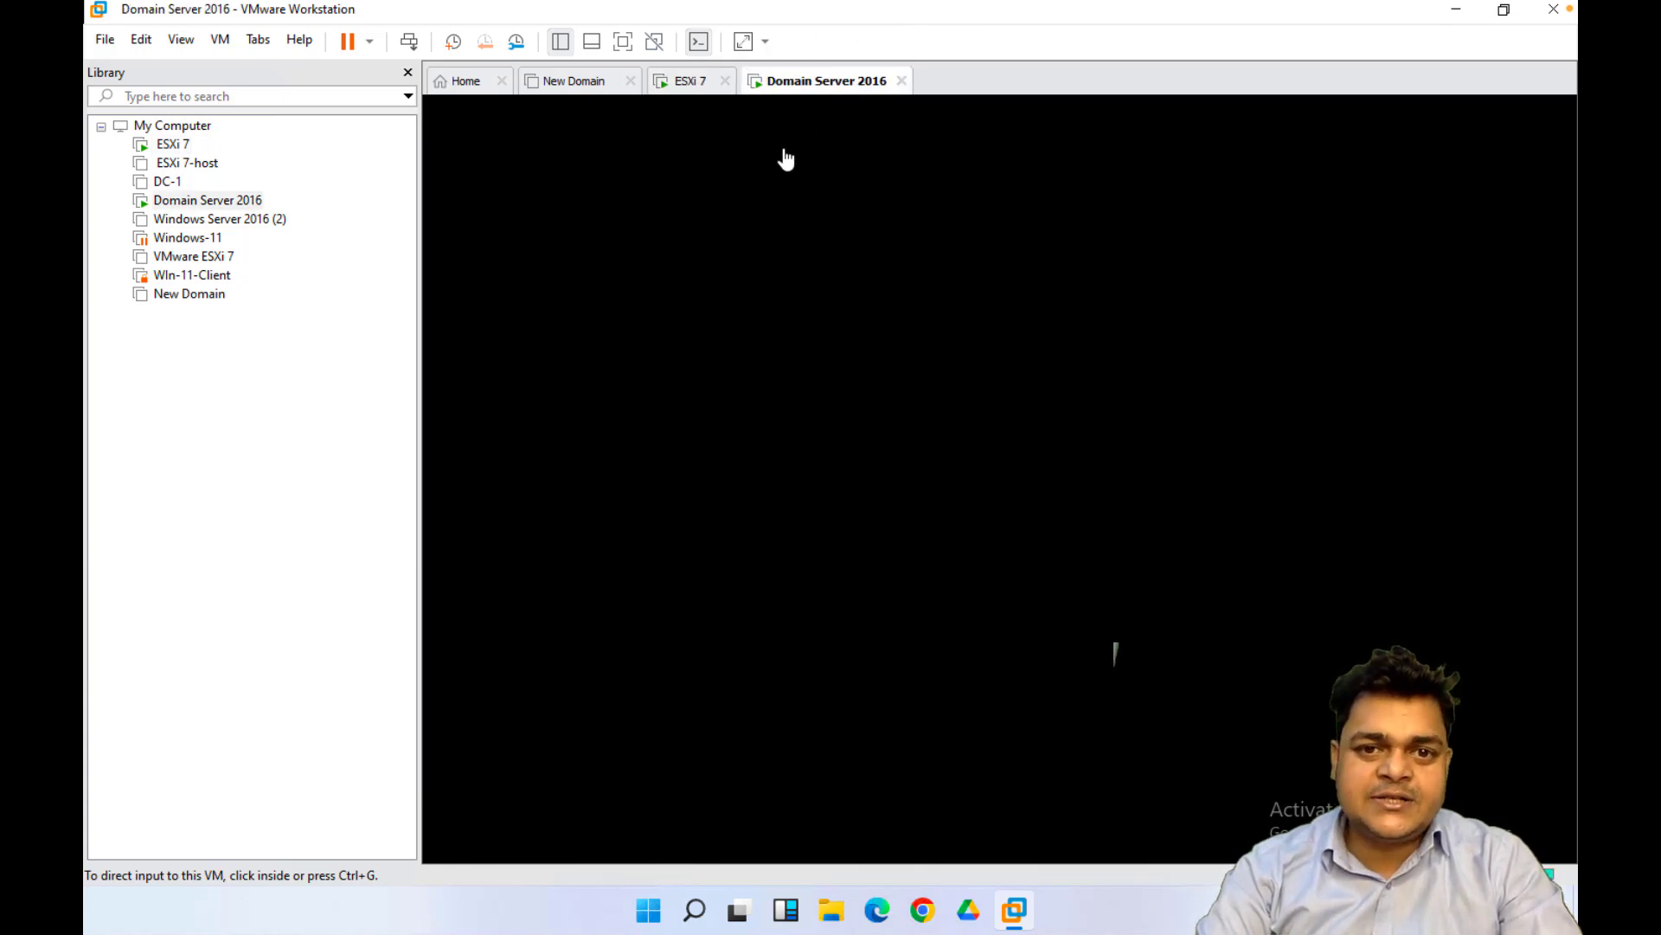
left_click(688, 85)
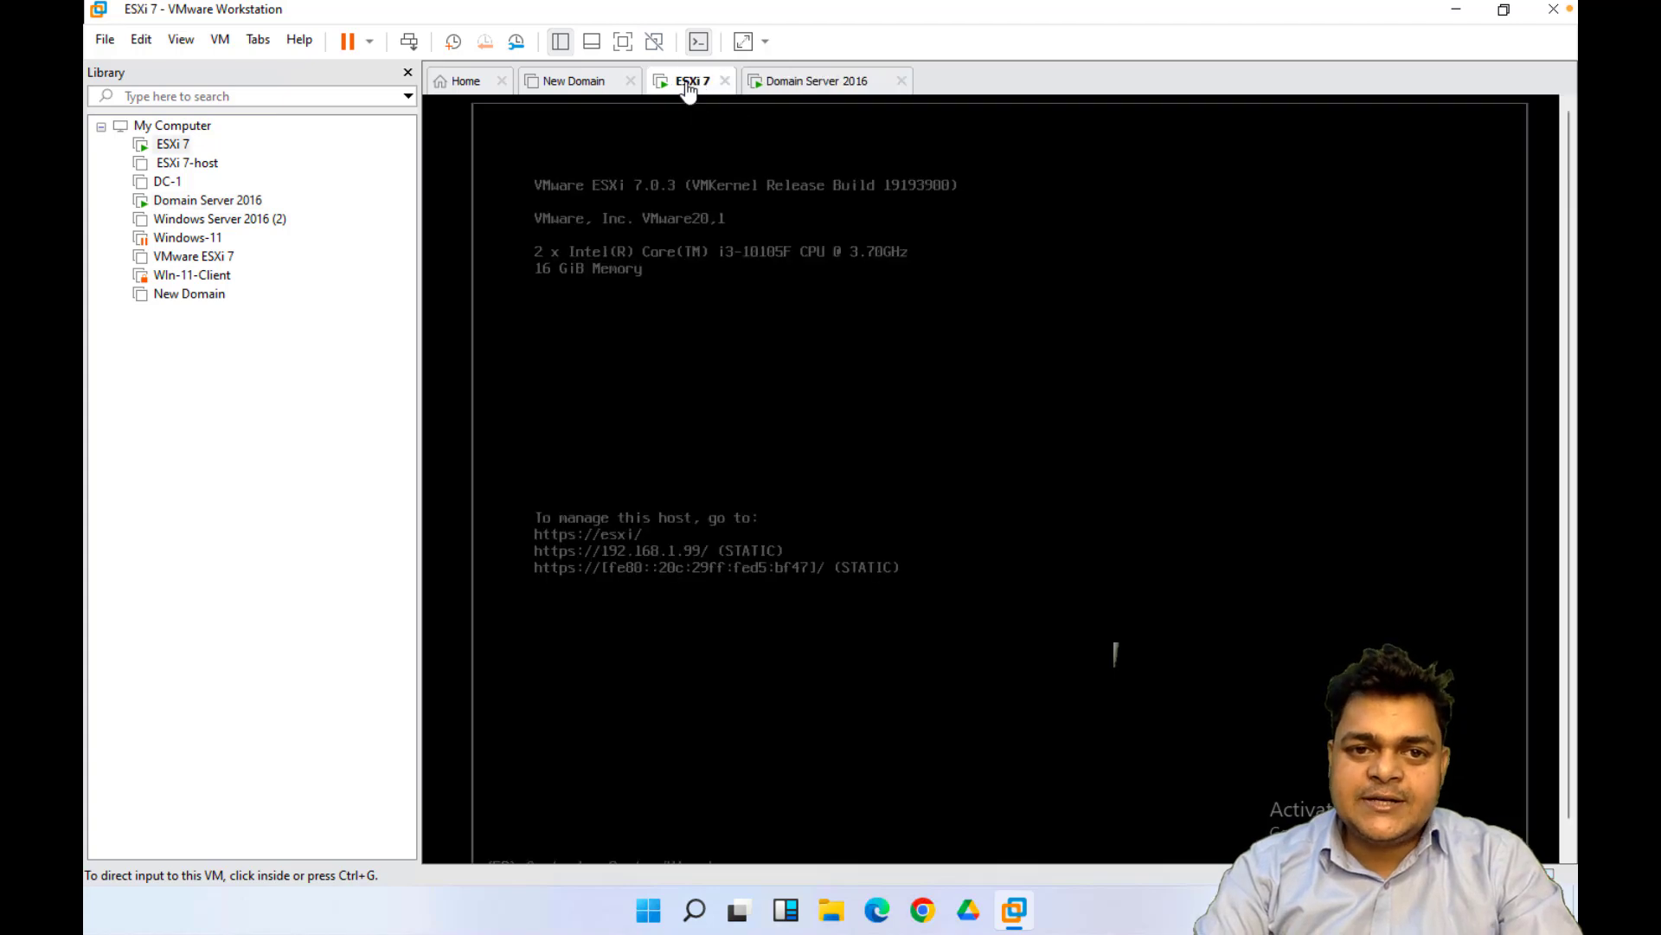
left_click(630, 81)
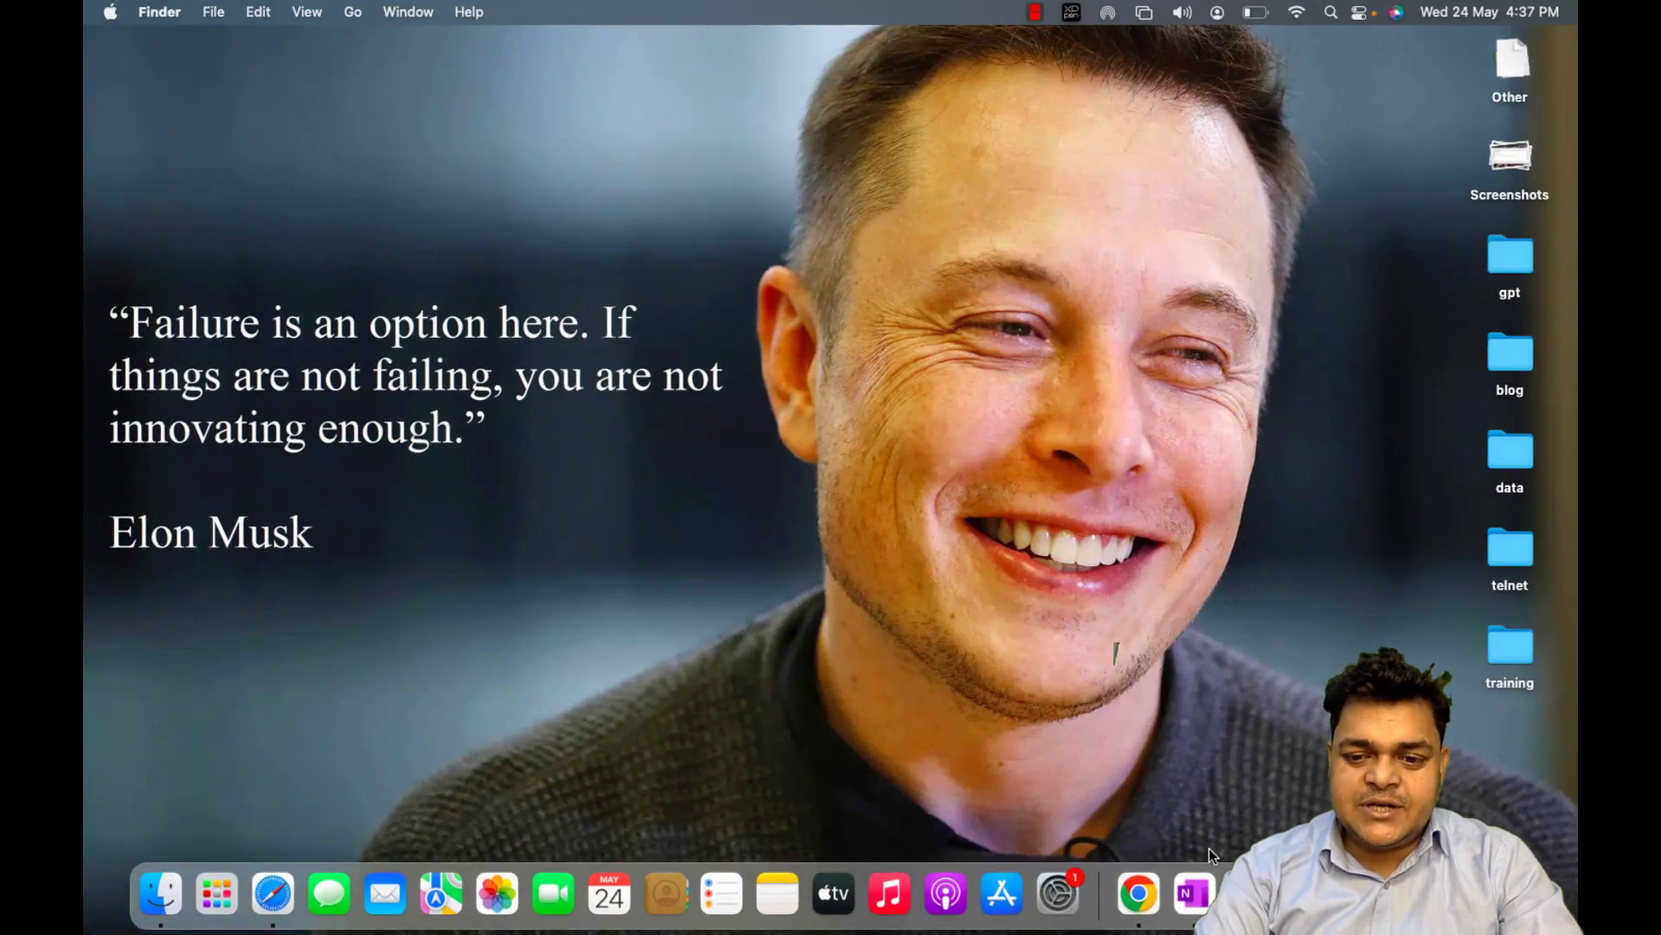
key("ctrl+Right")
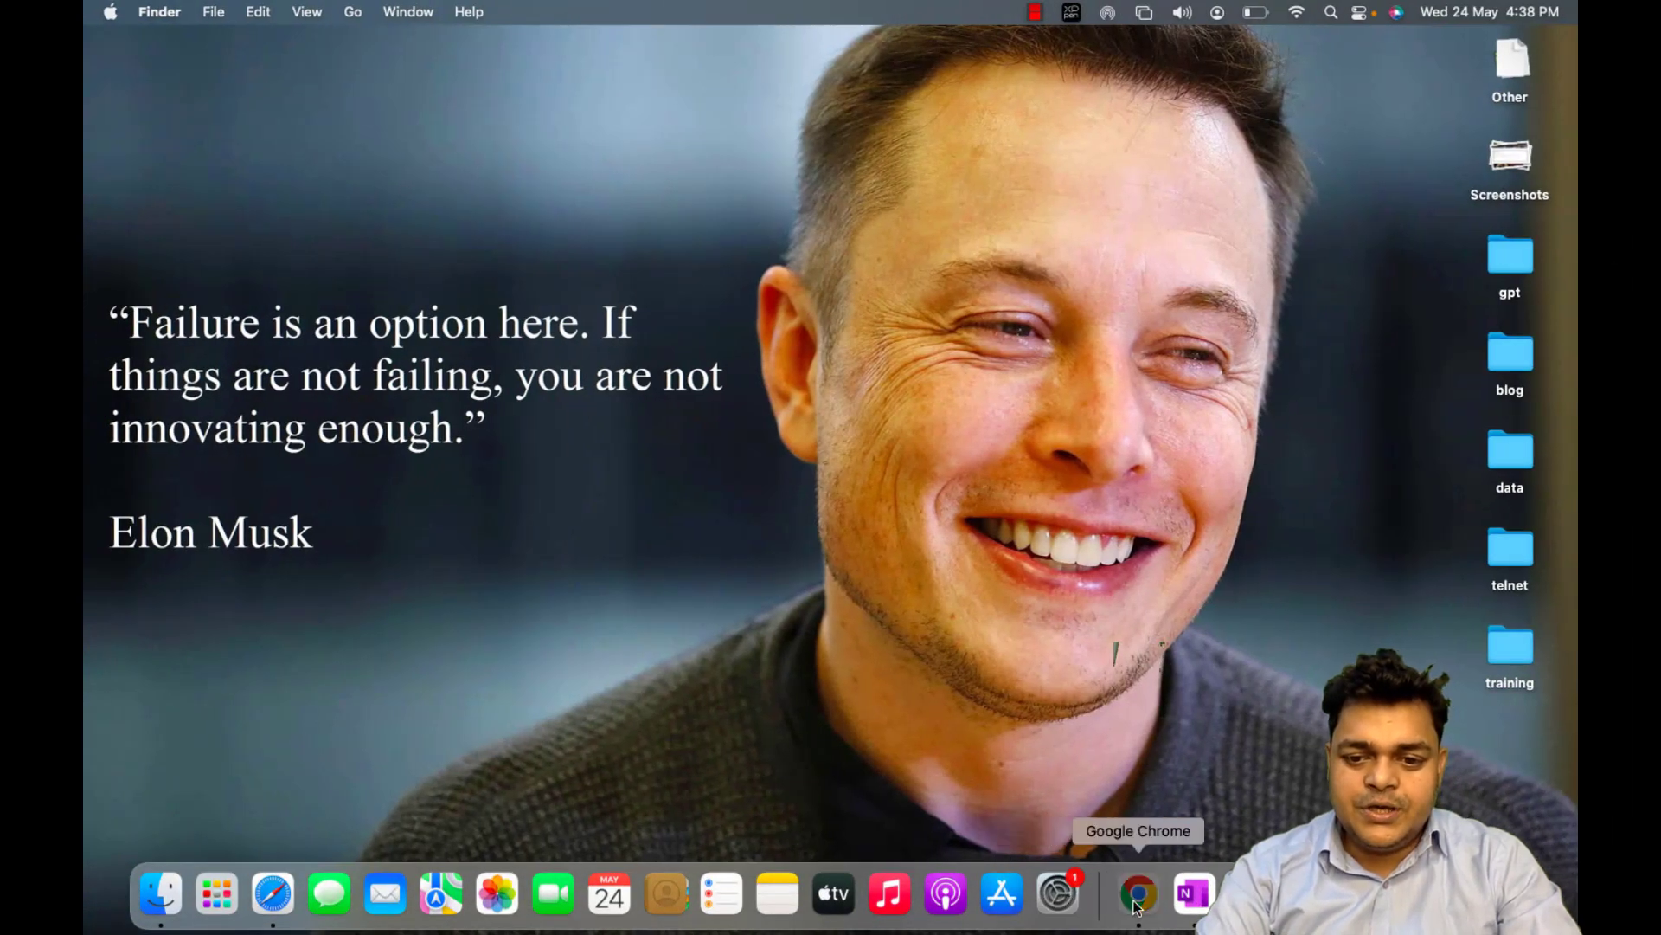
left_click(1138, 900)
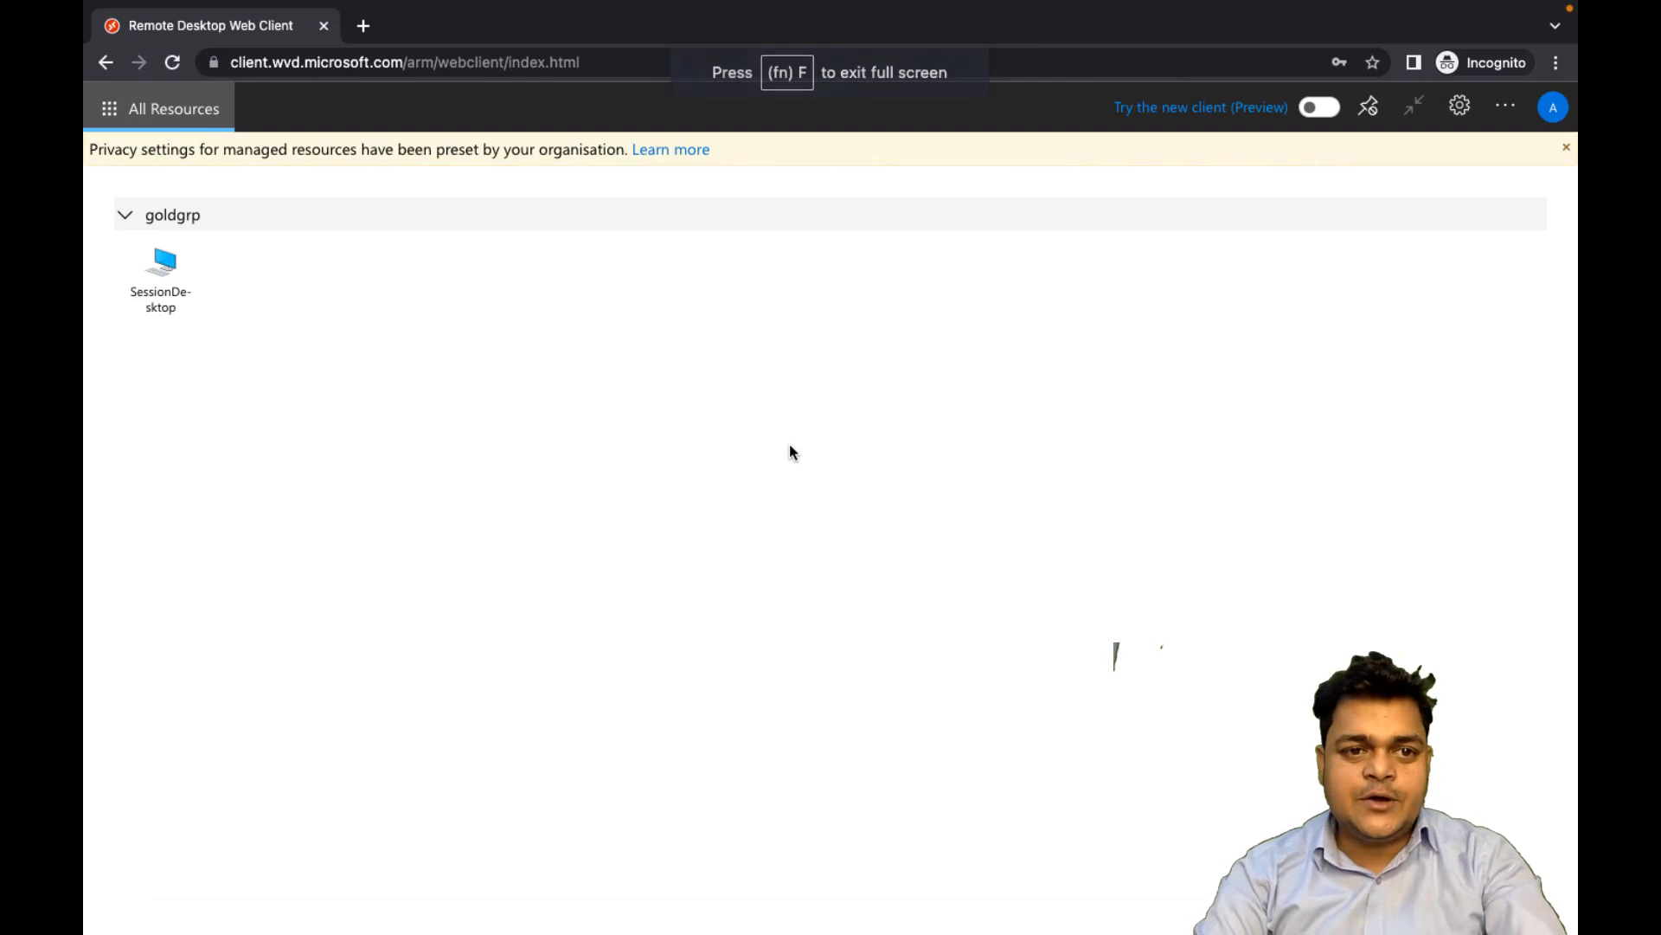
left_click(362, 26)
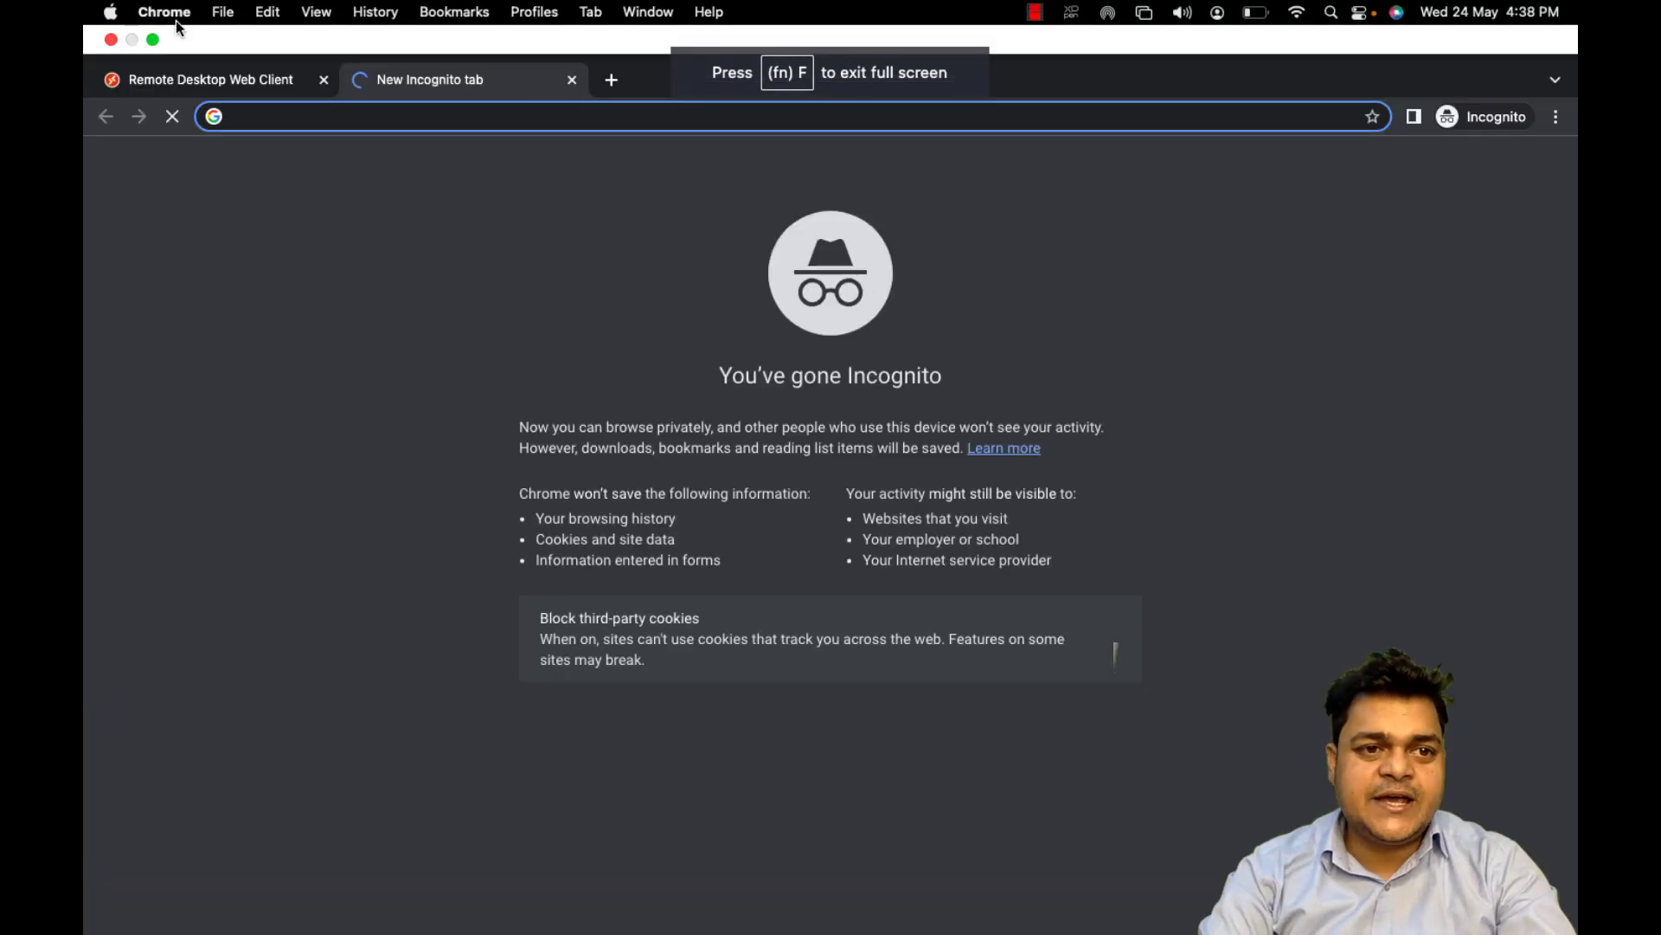
key("ctrl+Left")
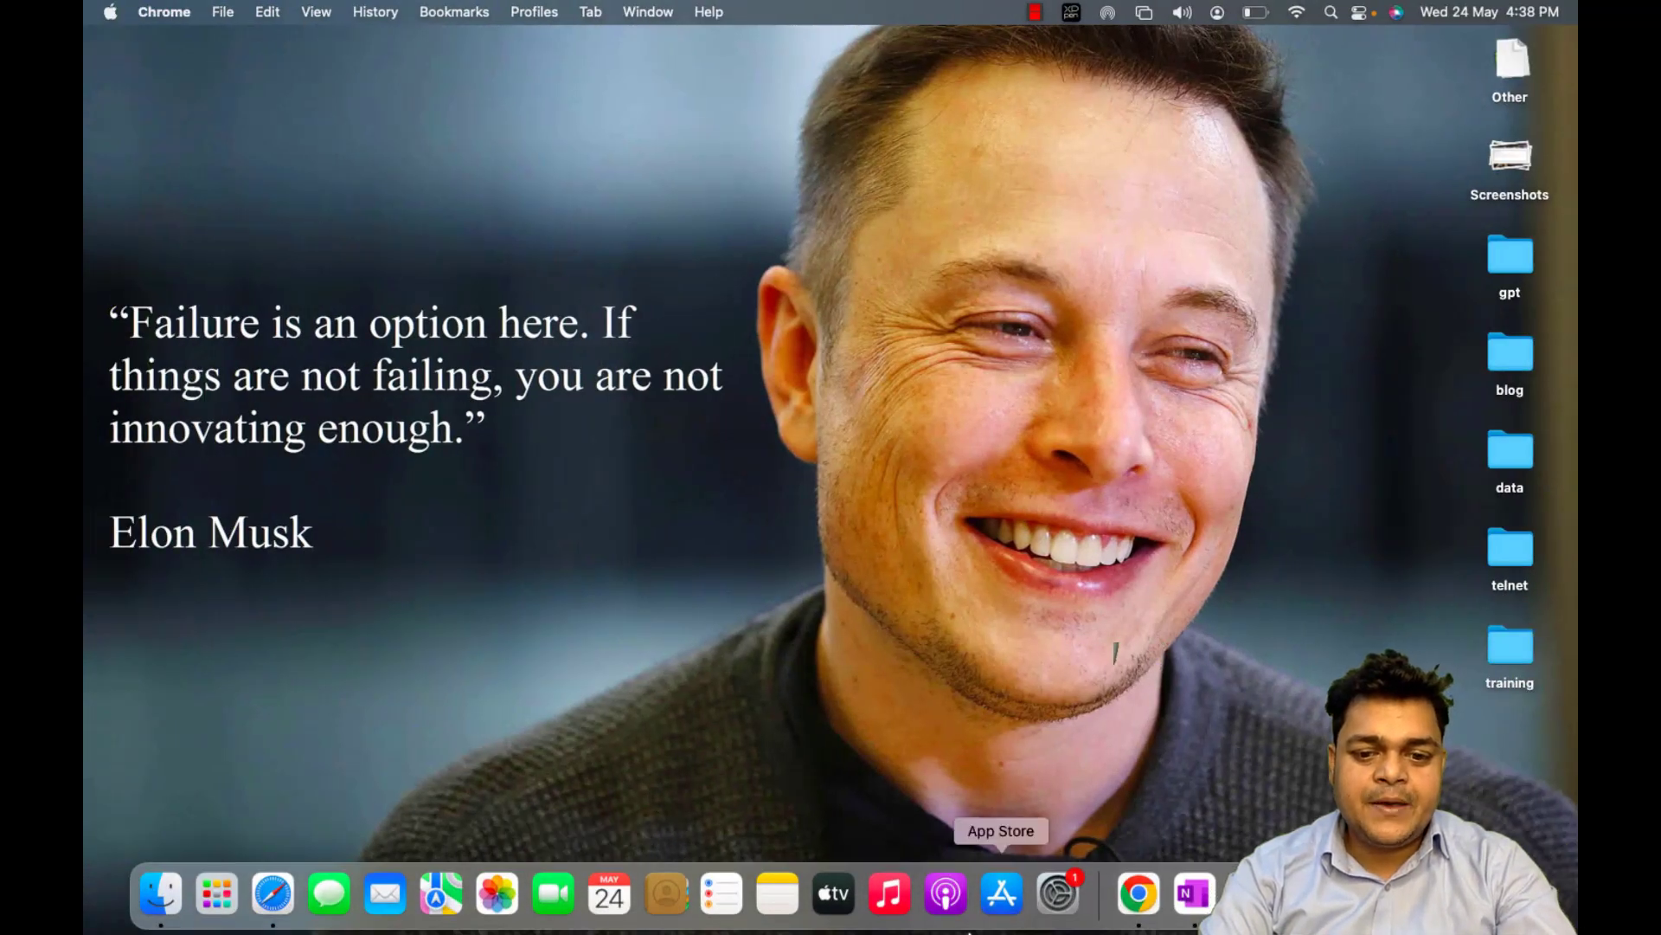
Open Chrome on the Mac with the Teach Me profile and browse to the ESXi host at 192.168.1.99.
left_click(1138, 895)
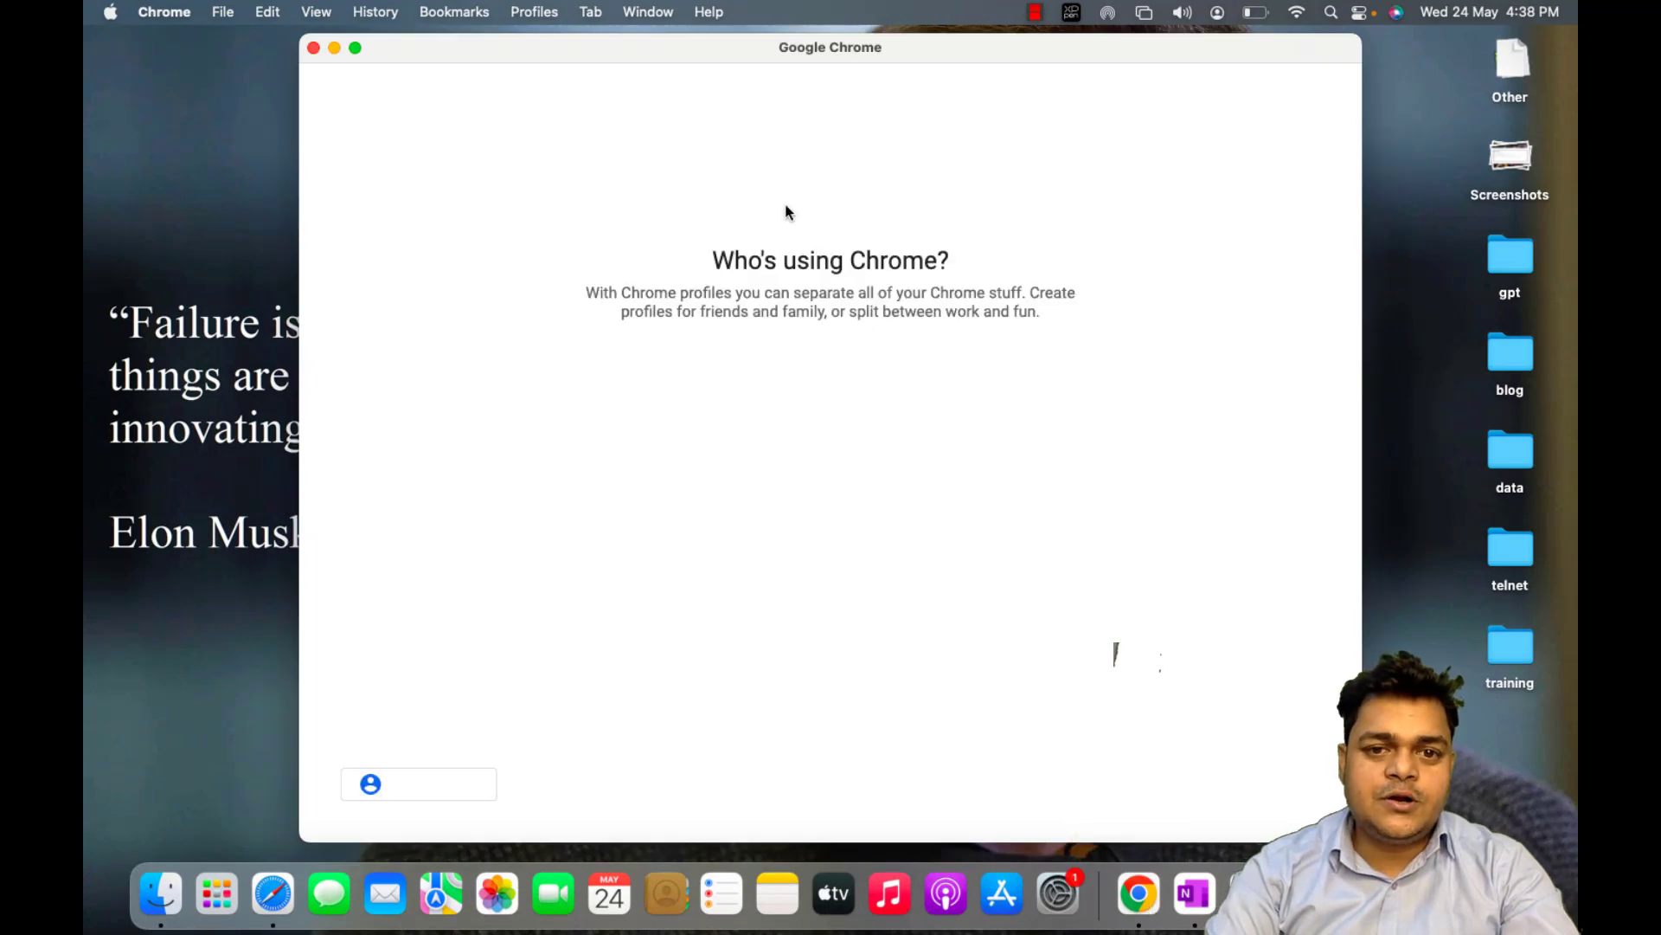
left_click(811, 512)
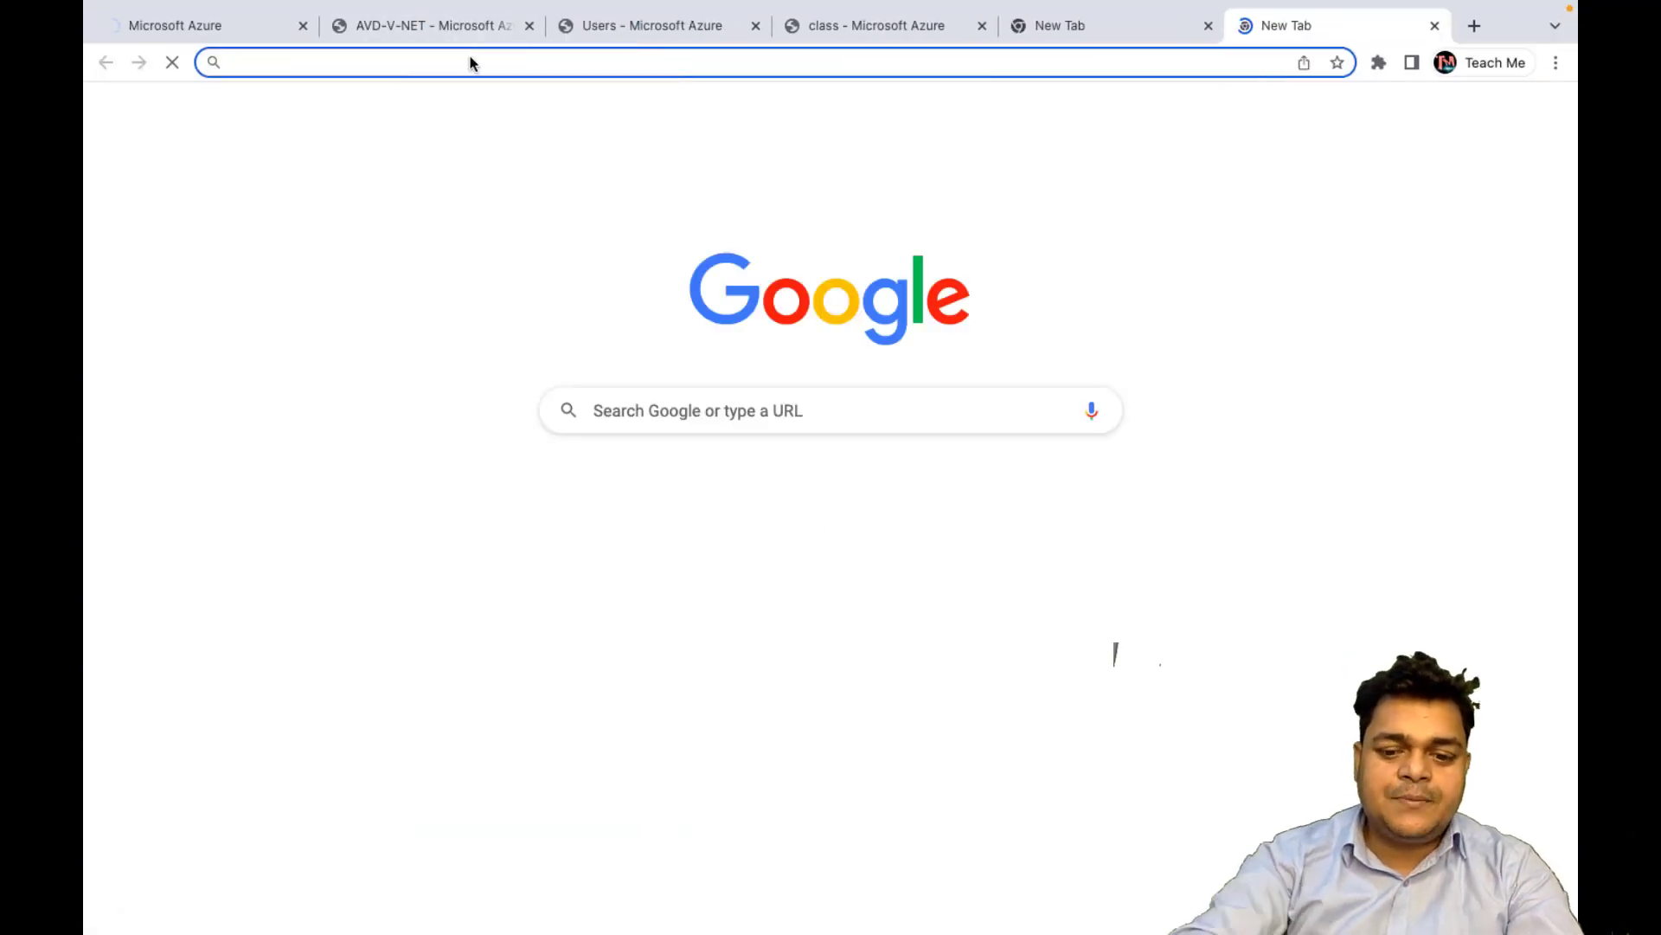
type("192.")
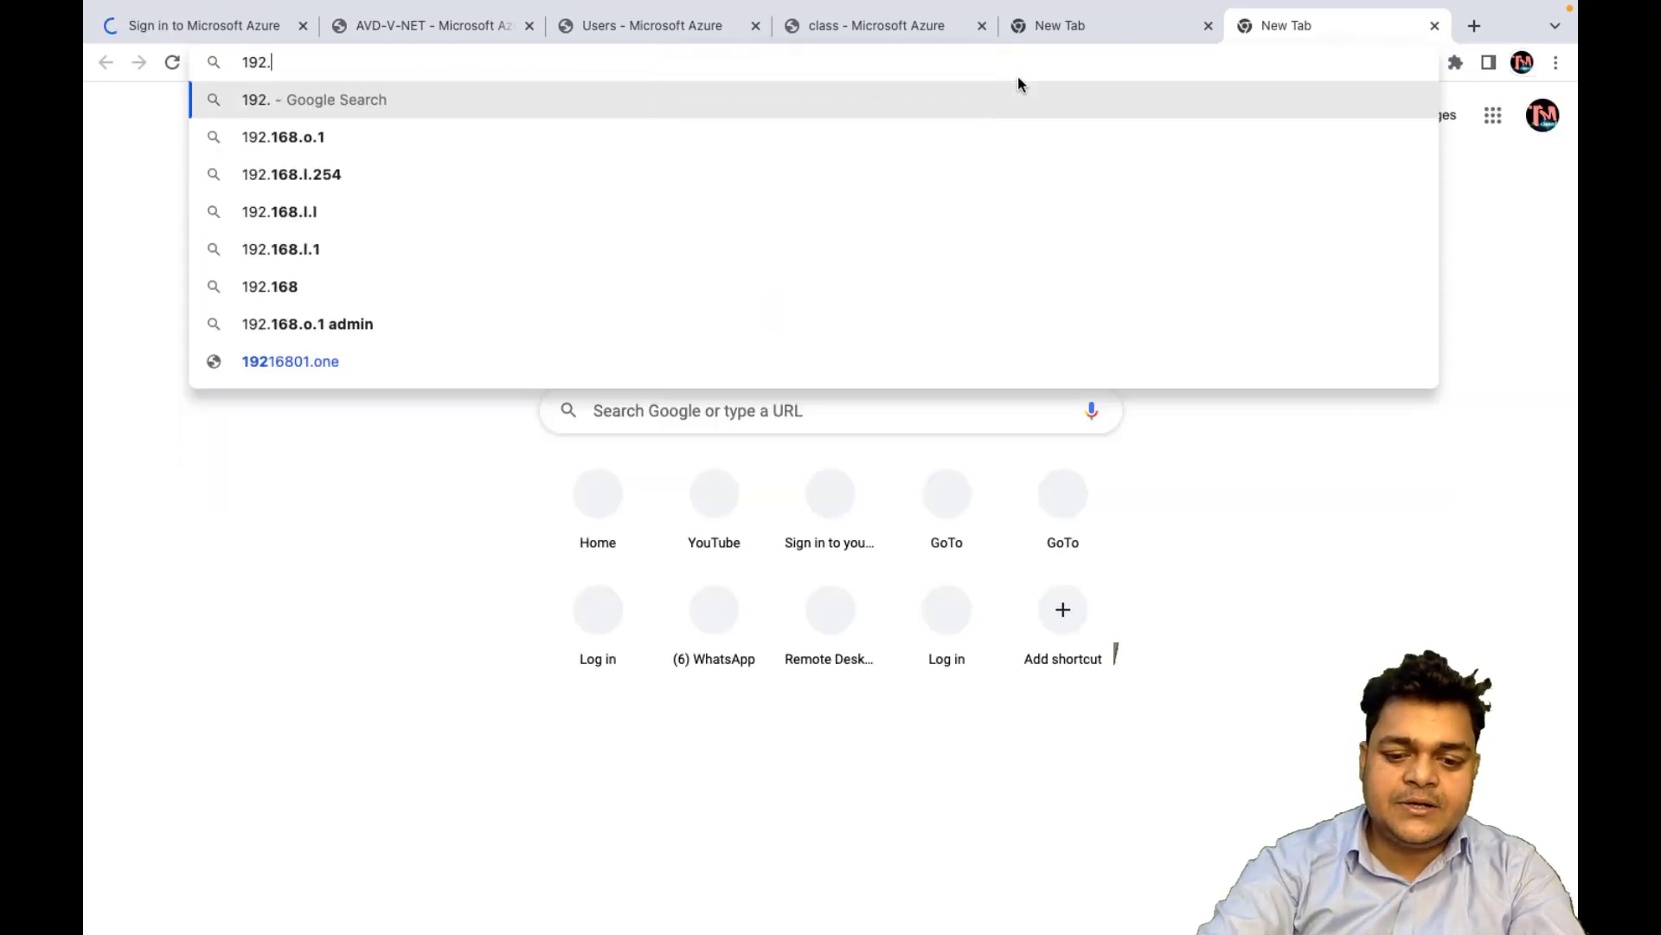
type("168.1.1")
key("BackSpace")
key("BackSpace")
type("99")
key("Return")
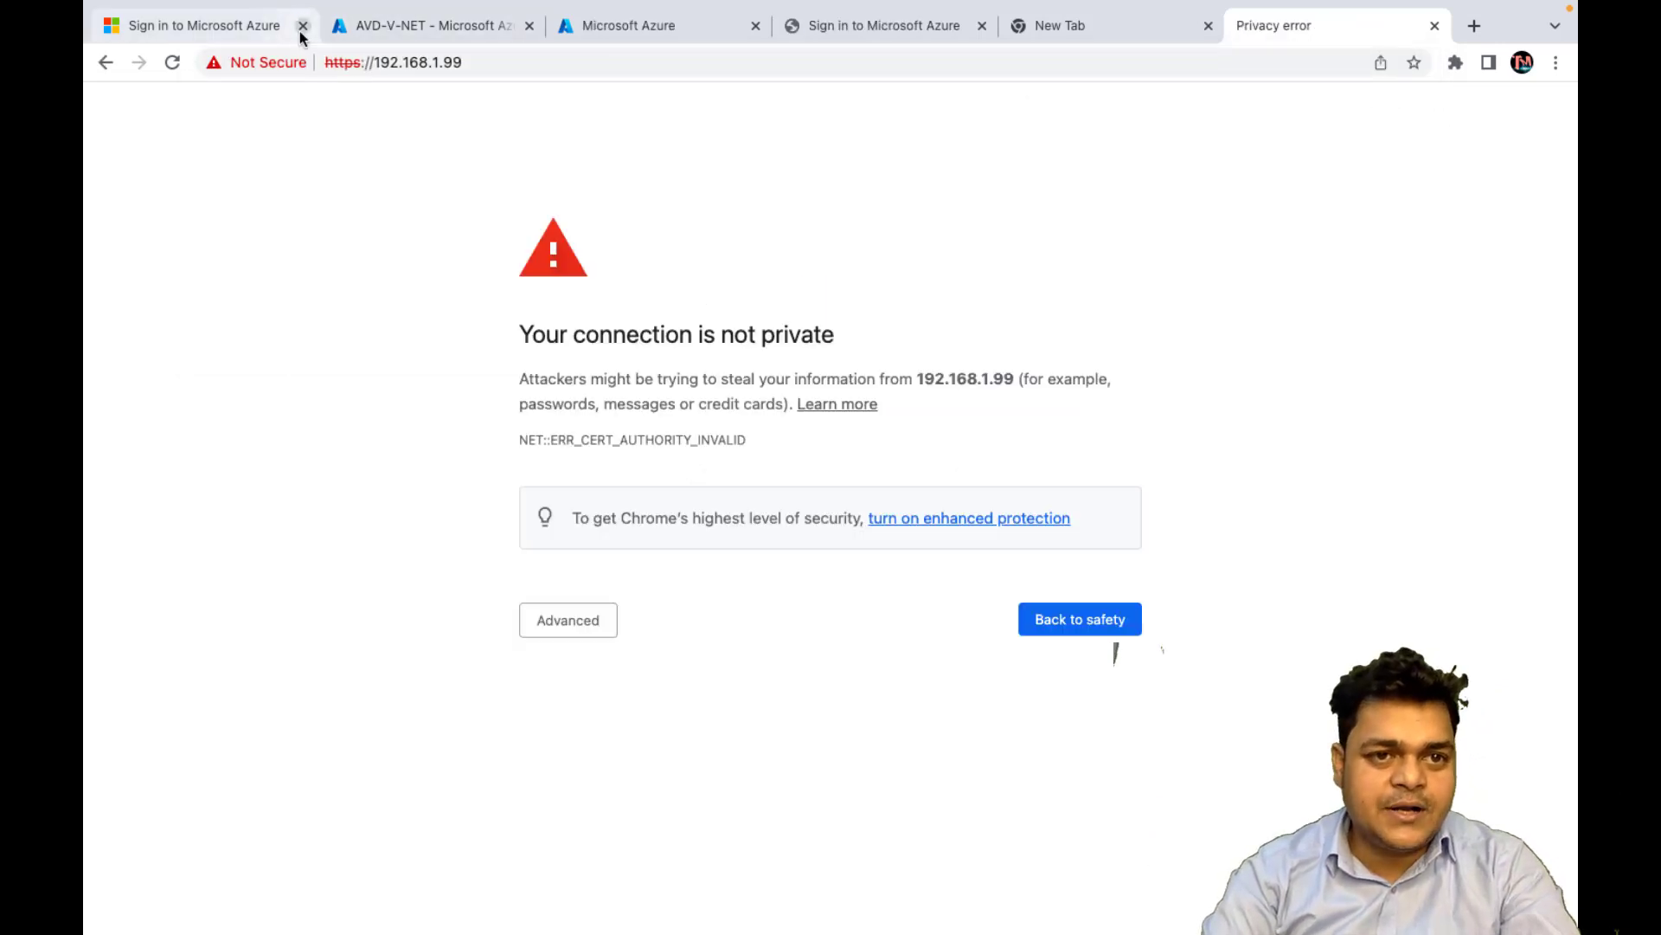
Close all other browser tabs, keeping only the 192.168.1.99 page.
left_click(302, 26)
left_click(302, 26)
left_click(302, 26)
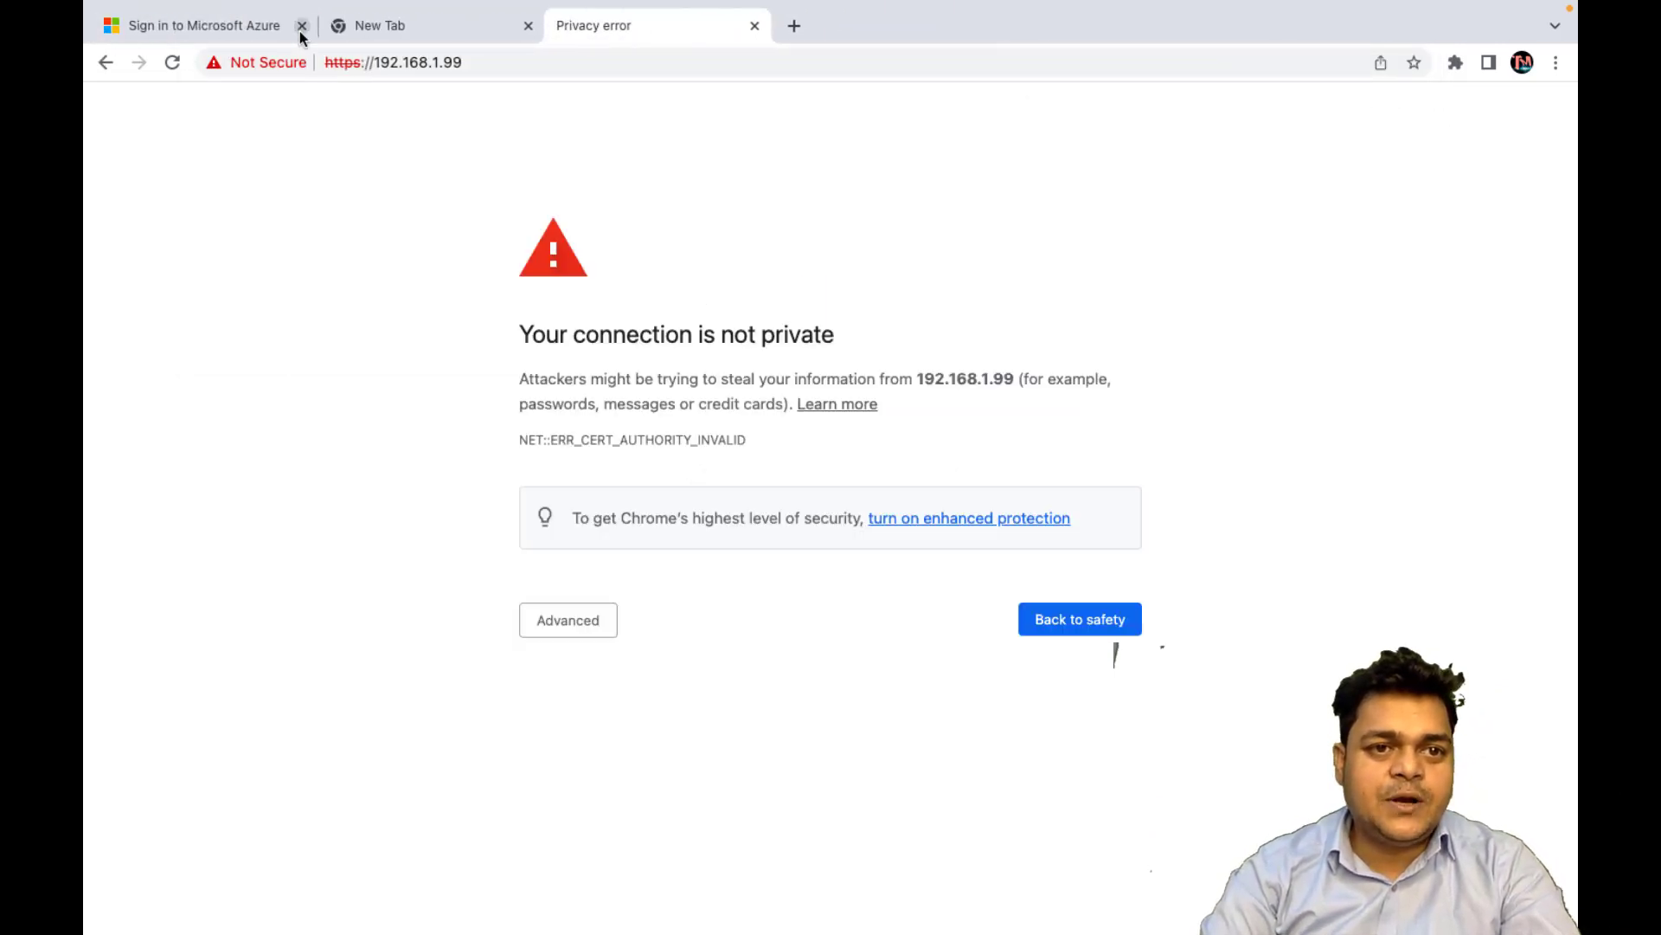
left_click(302, 26)
left_click(302, 26)
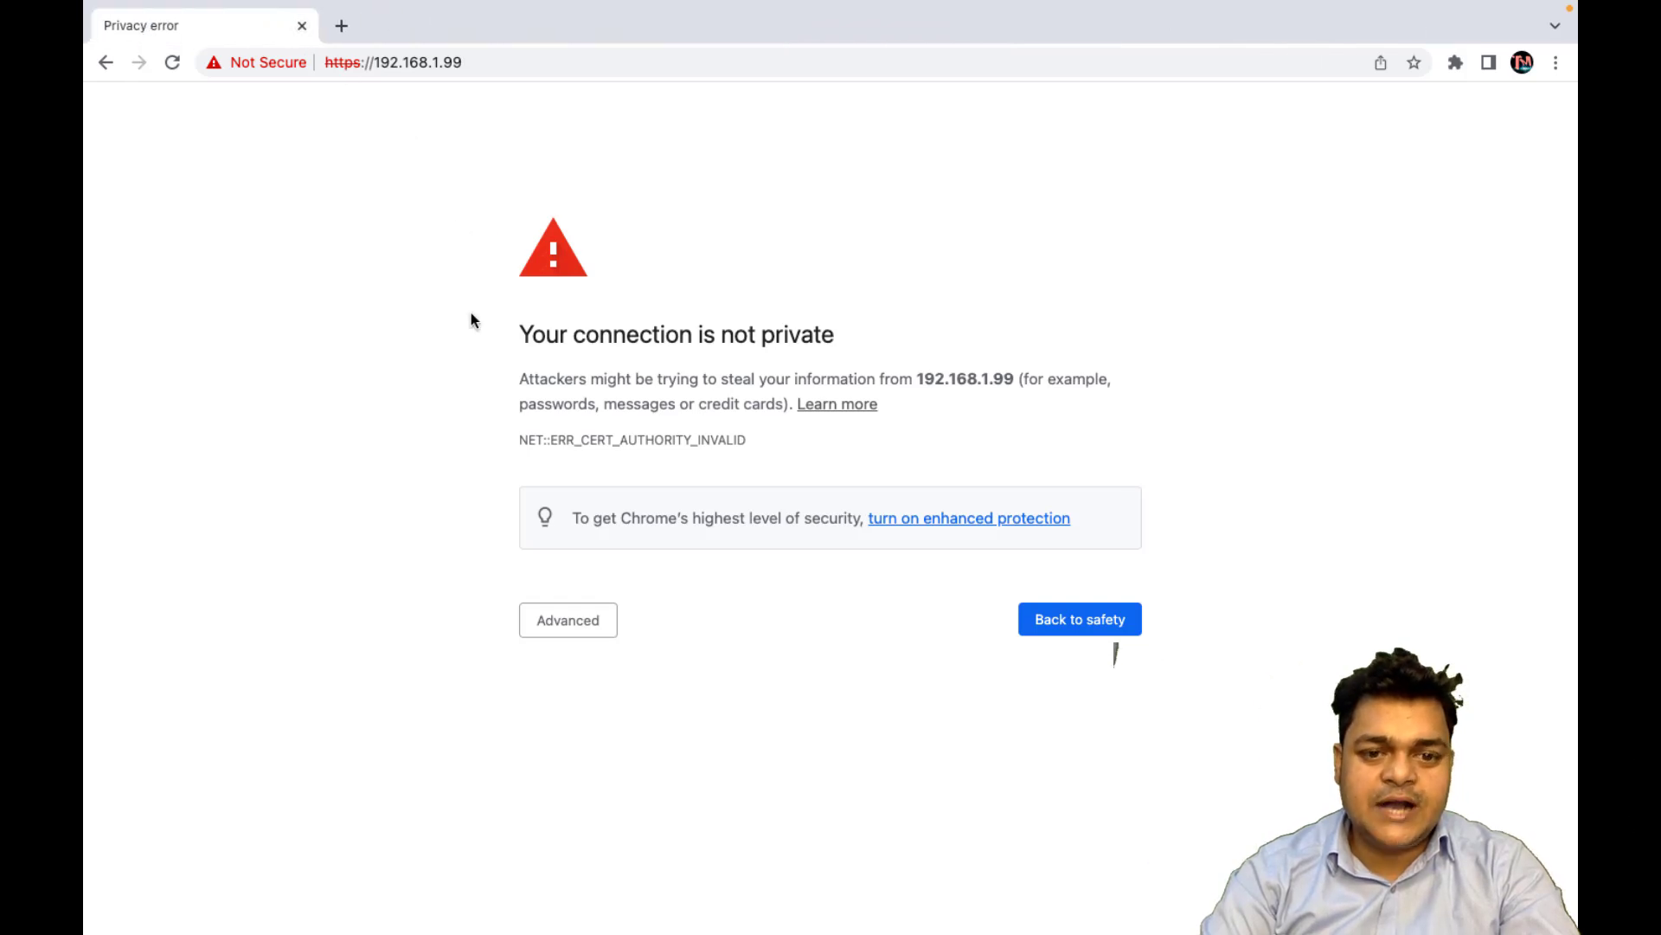
Proceed past the certificate warning for 192.168.1.99 and log in to VMware ESXi as root with the account password.
left_click(571, 628)
left_click(608, 781)
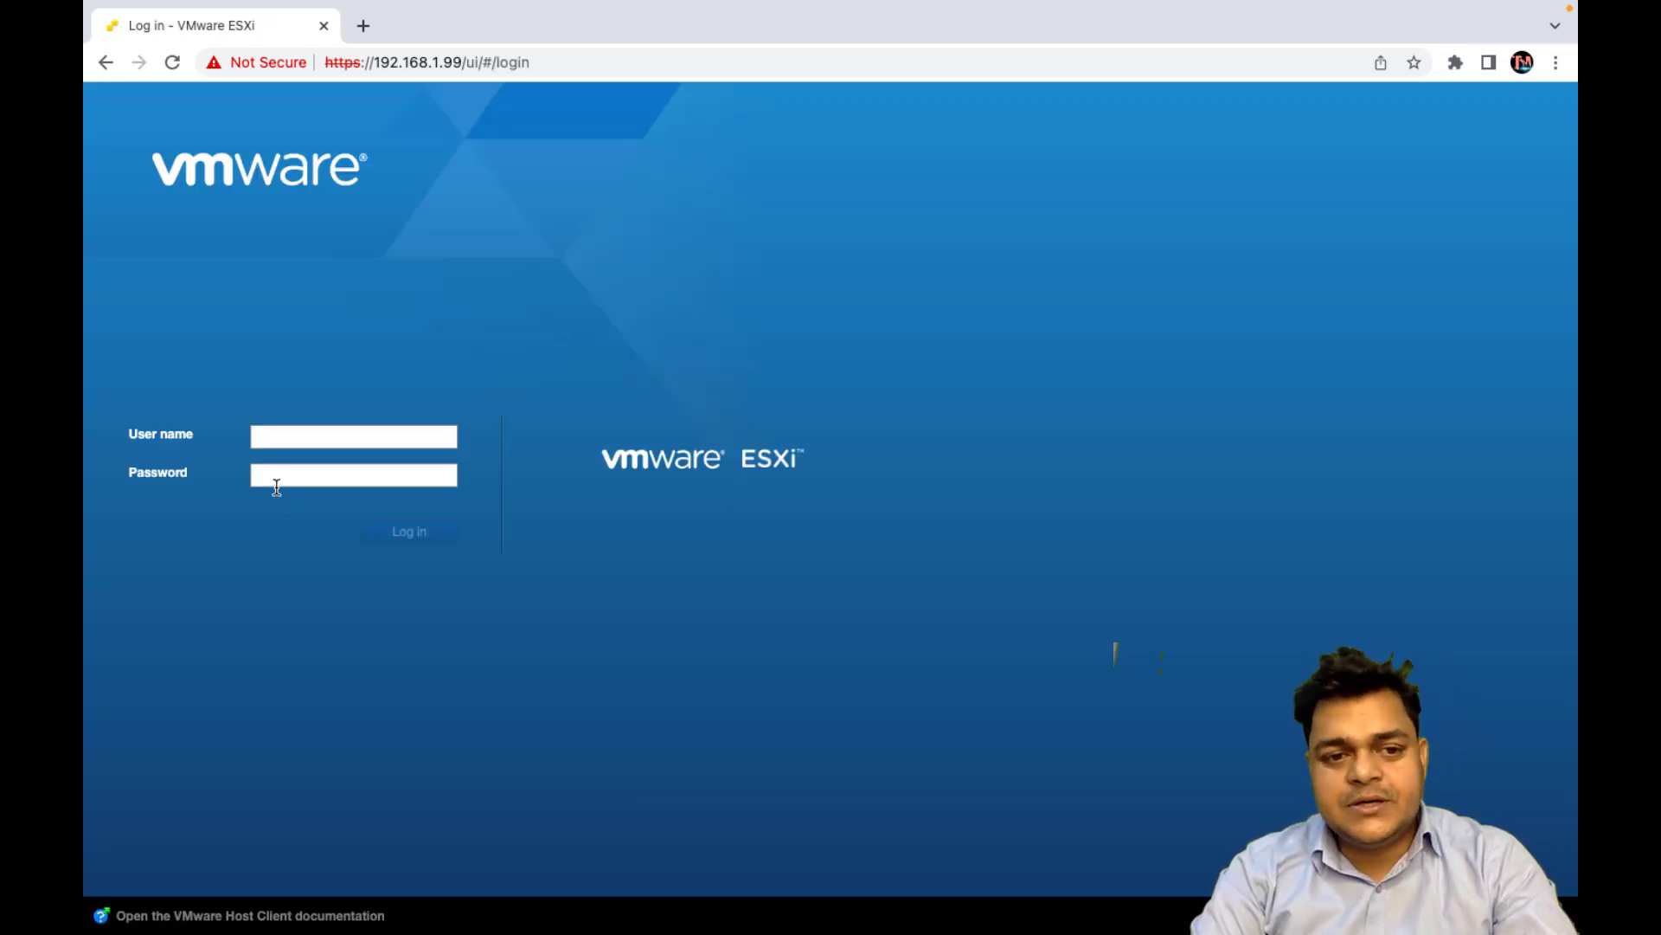
left_click(294, 451)
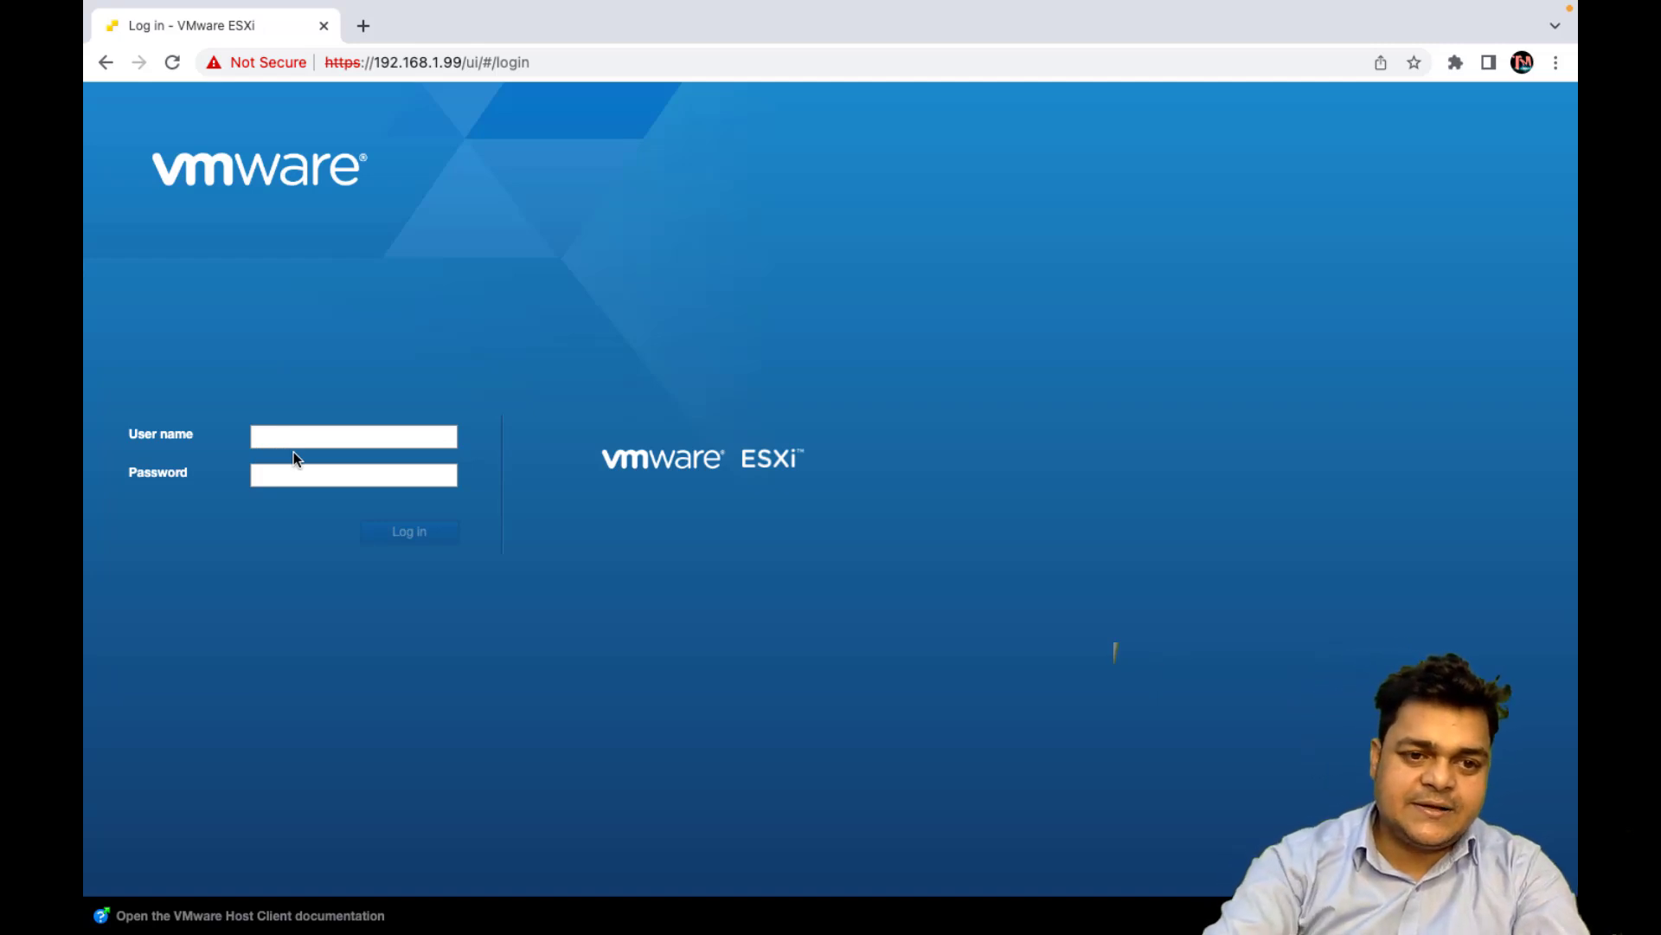
left_click(302, 440)
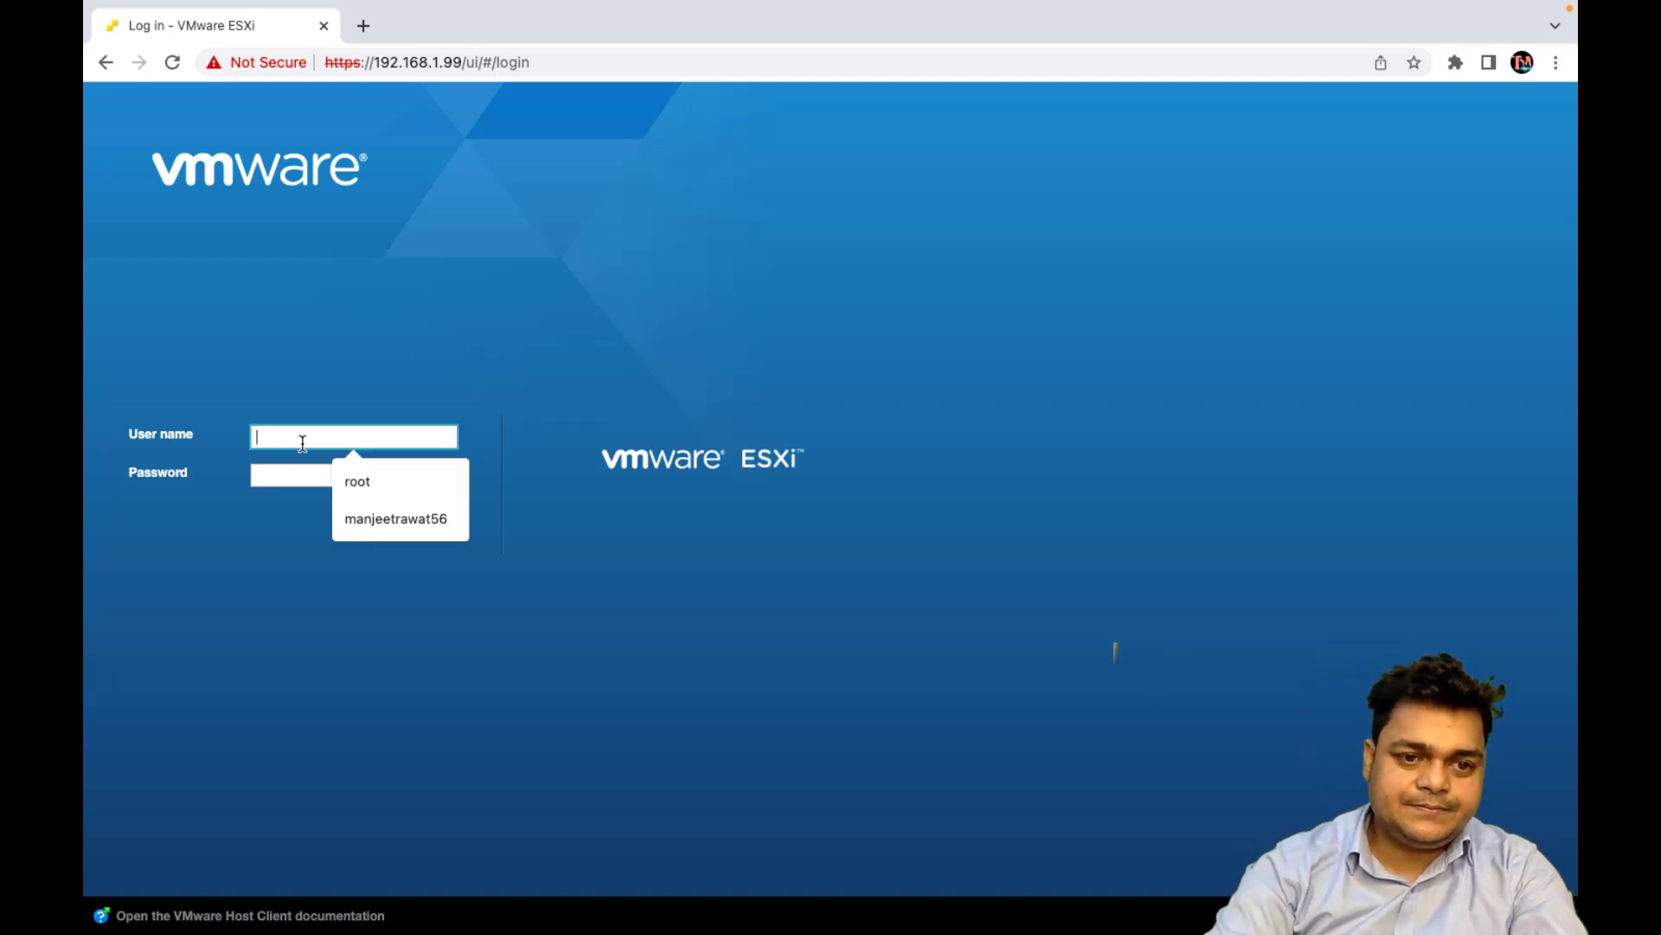
left_click(385, 489)
left_click(305, 485)
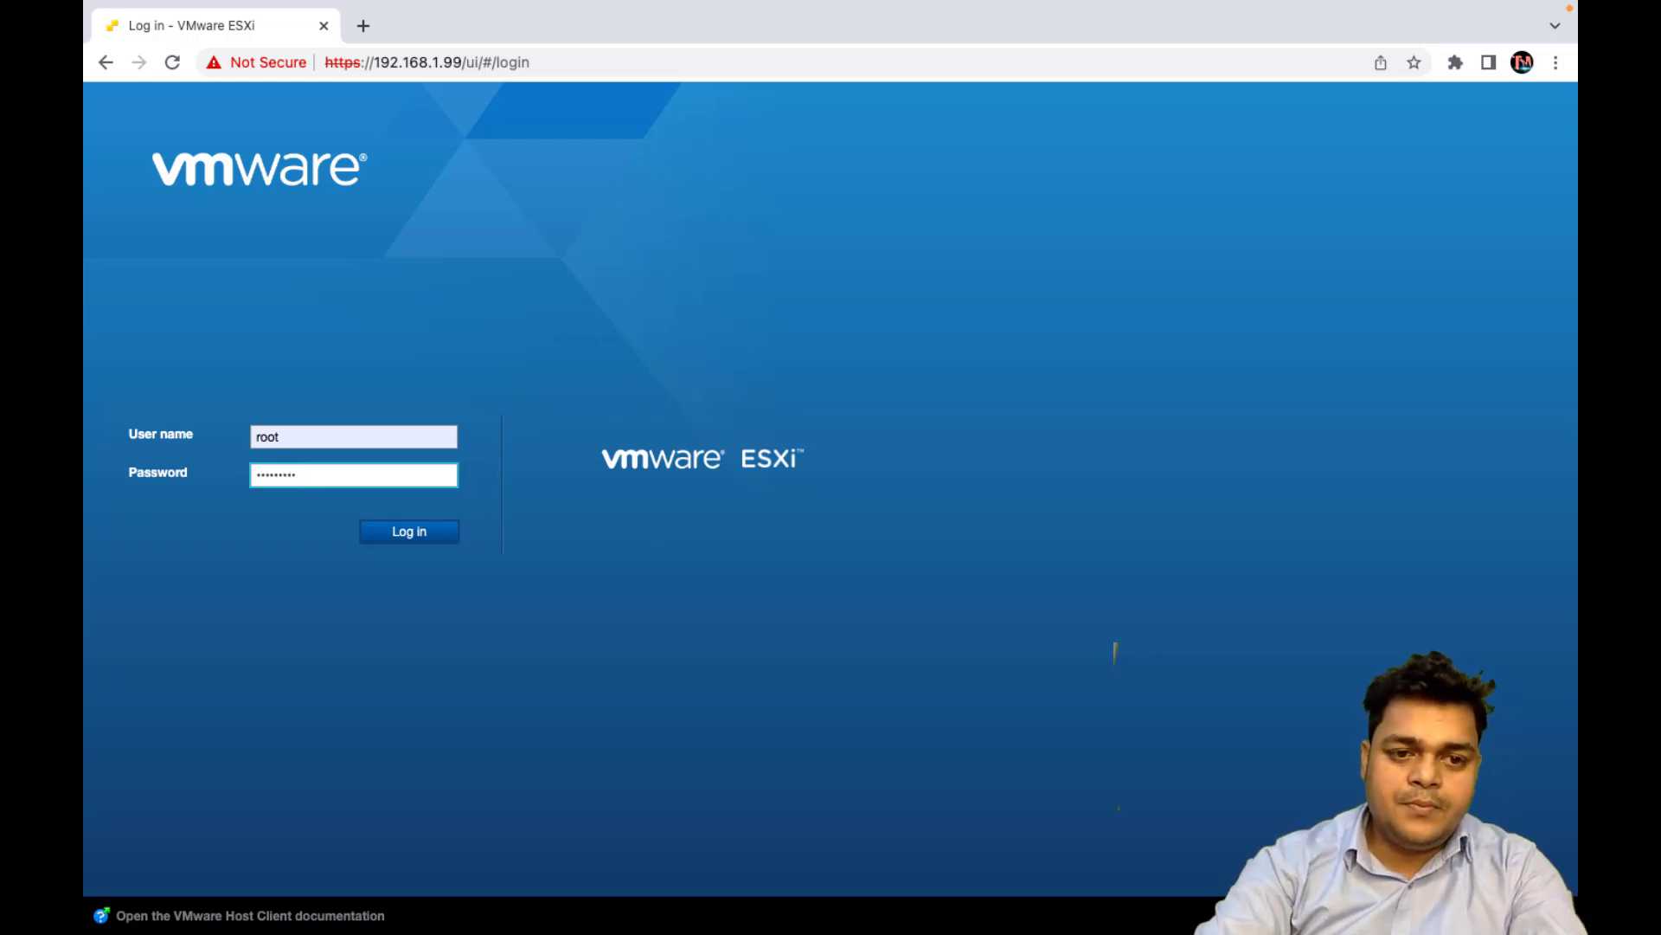
key("Return")
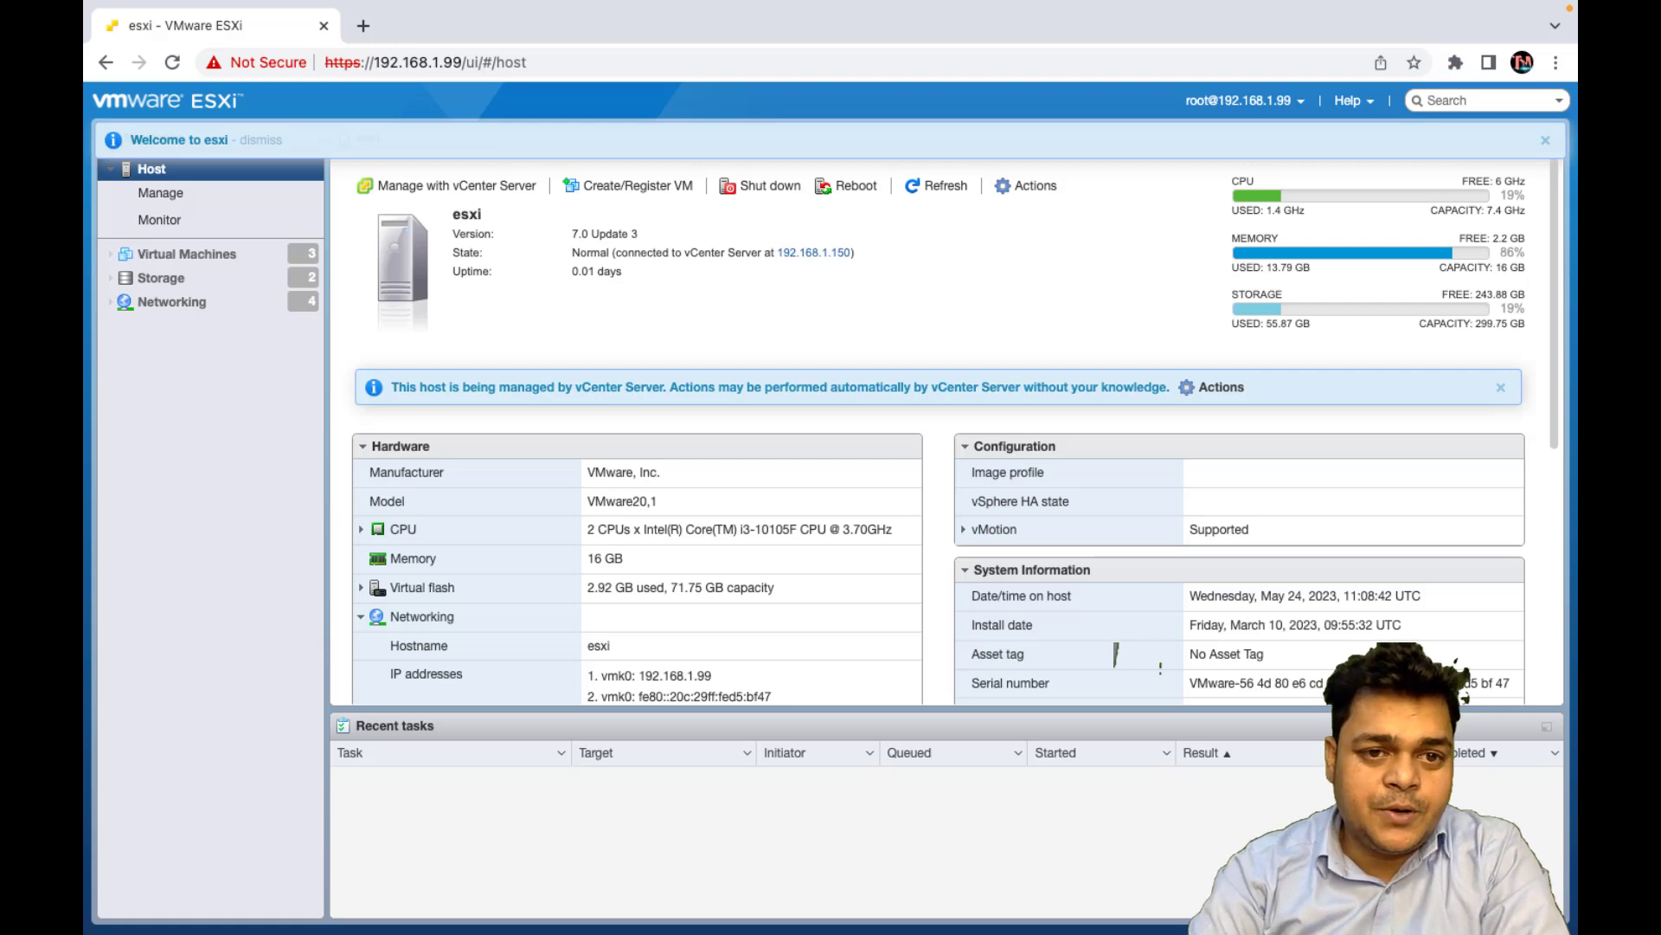
Dismiss the ESXi welcome notice and open the host's list of virtual machines.
left_click(1544, 142)
left_click(180, 253)
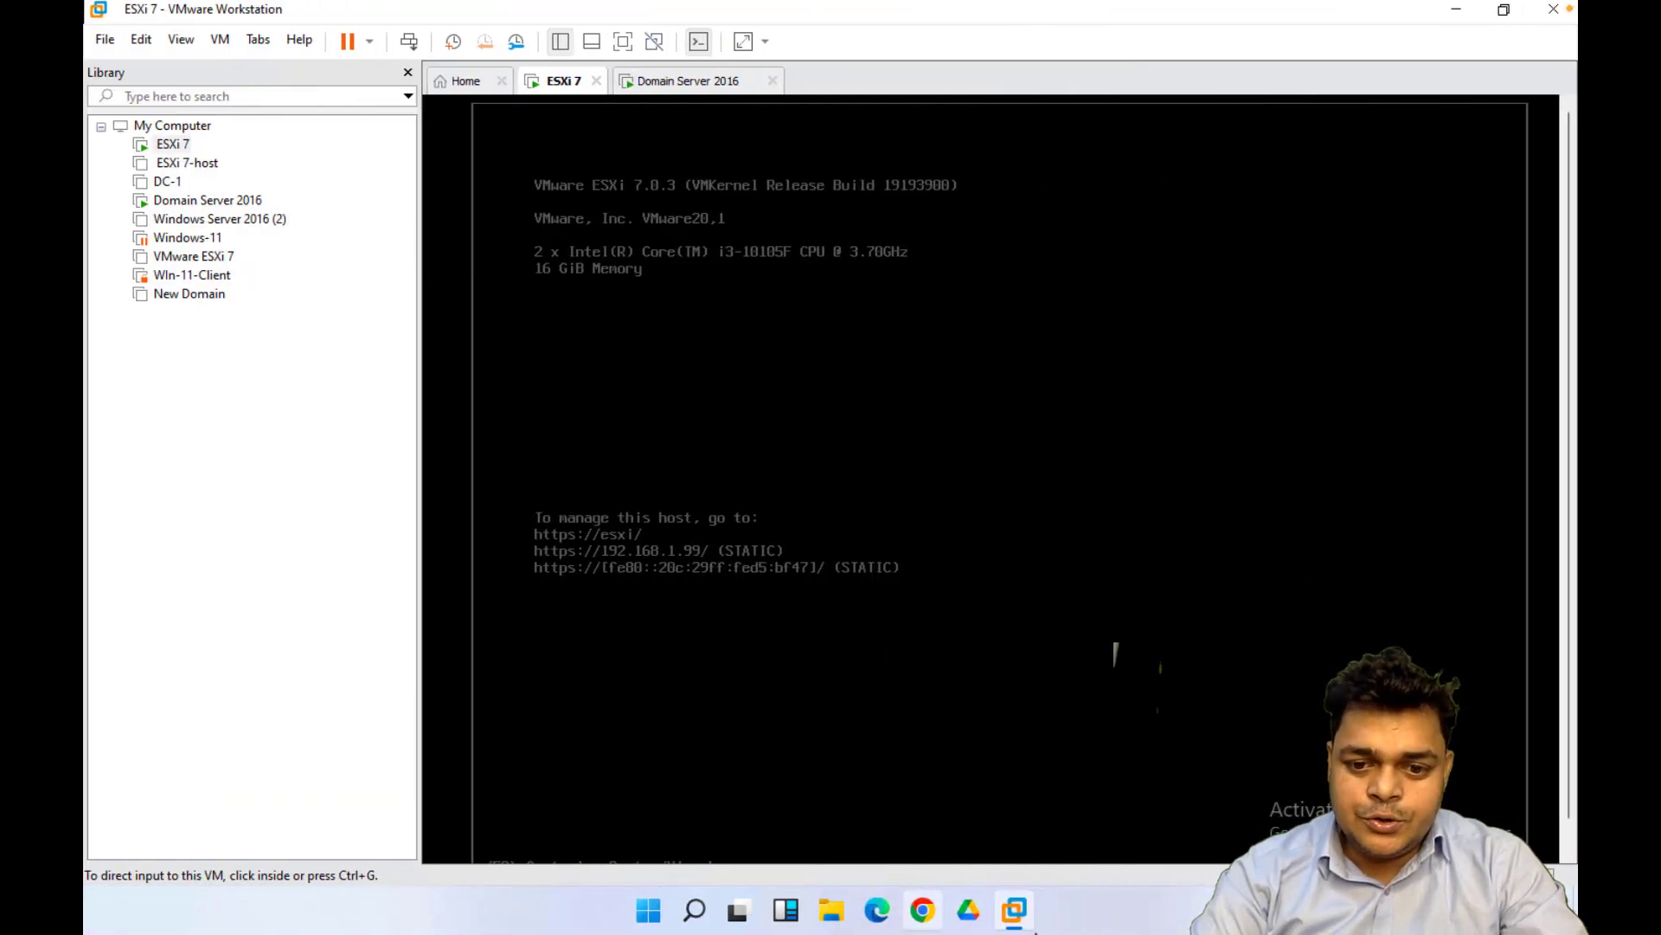
Show the Domain Server 2016 virtual machine in VMware Workstation full screen and sign in as CLOUD\Administrator with the account password.
left_click(728, 86)
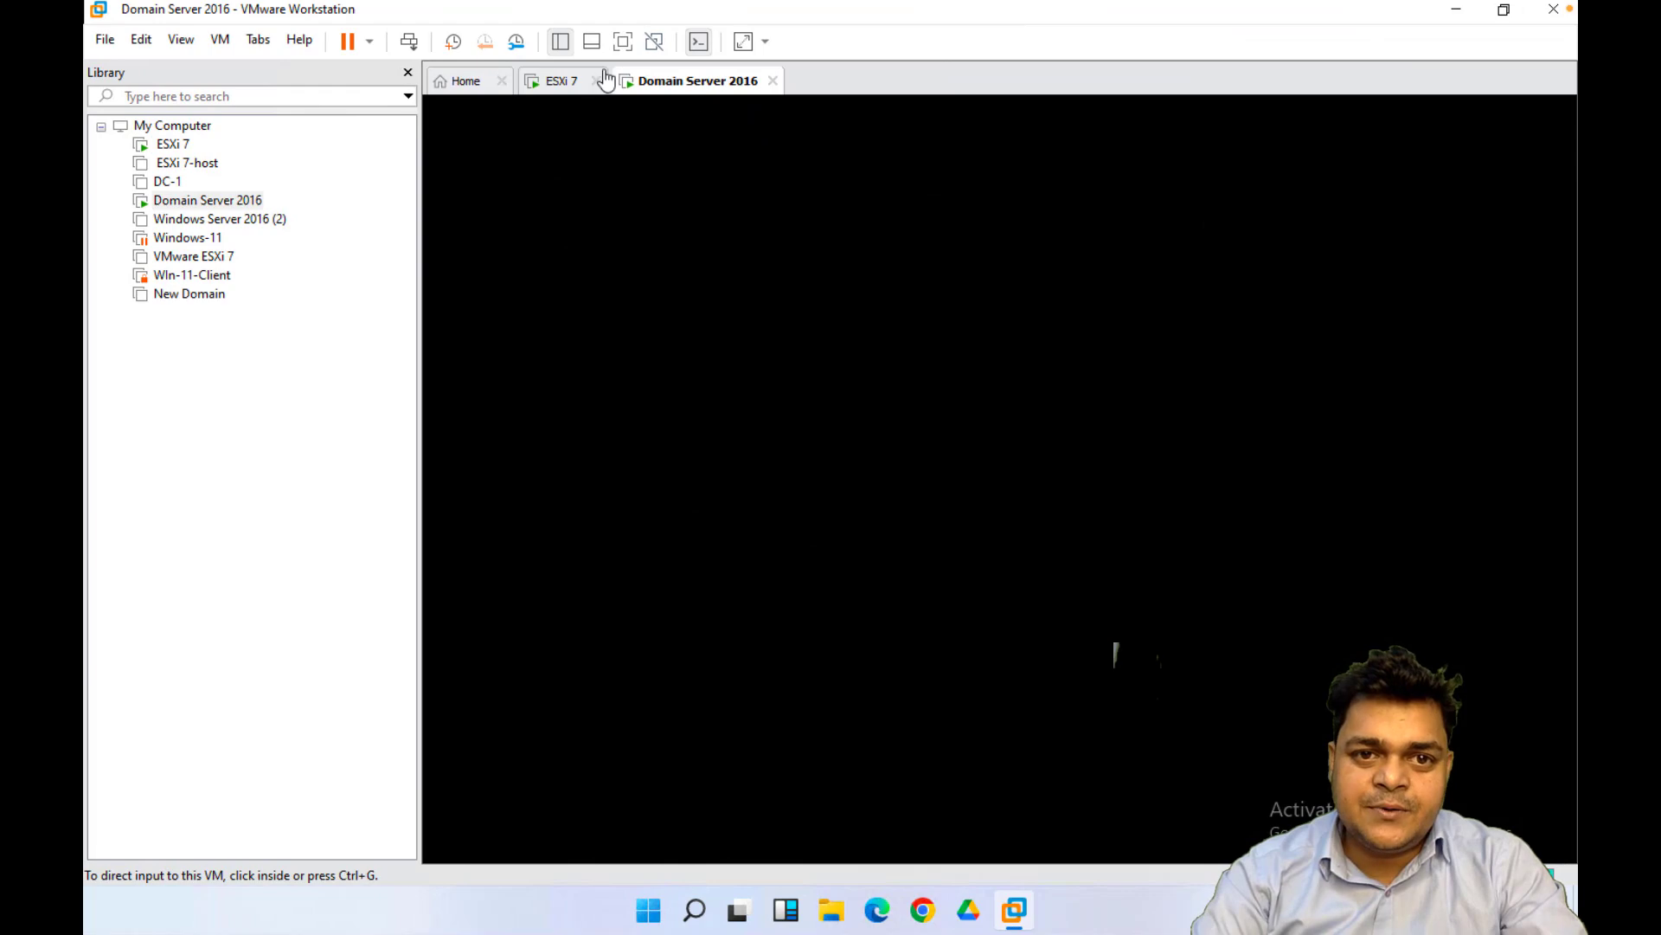
left_click(635, 42)
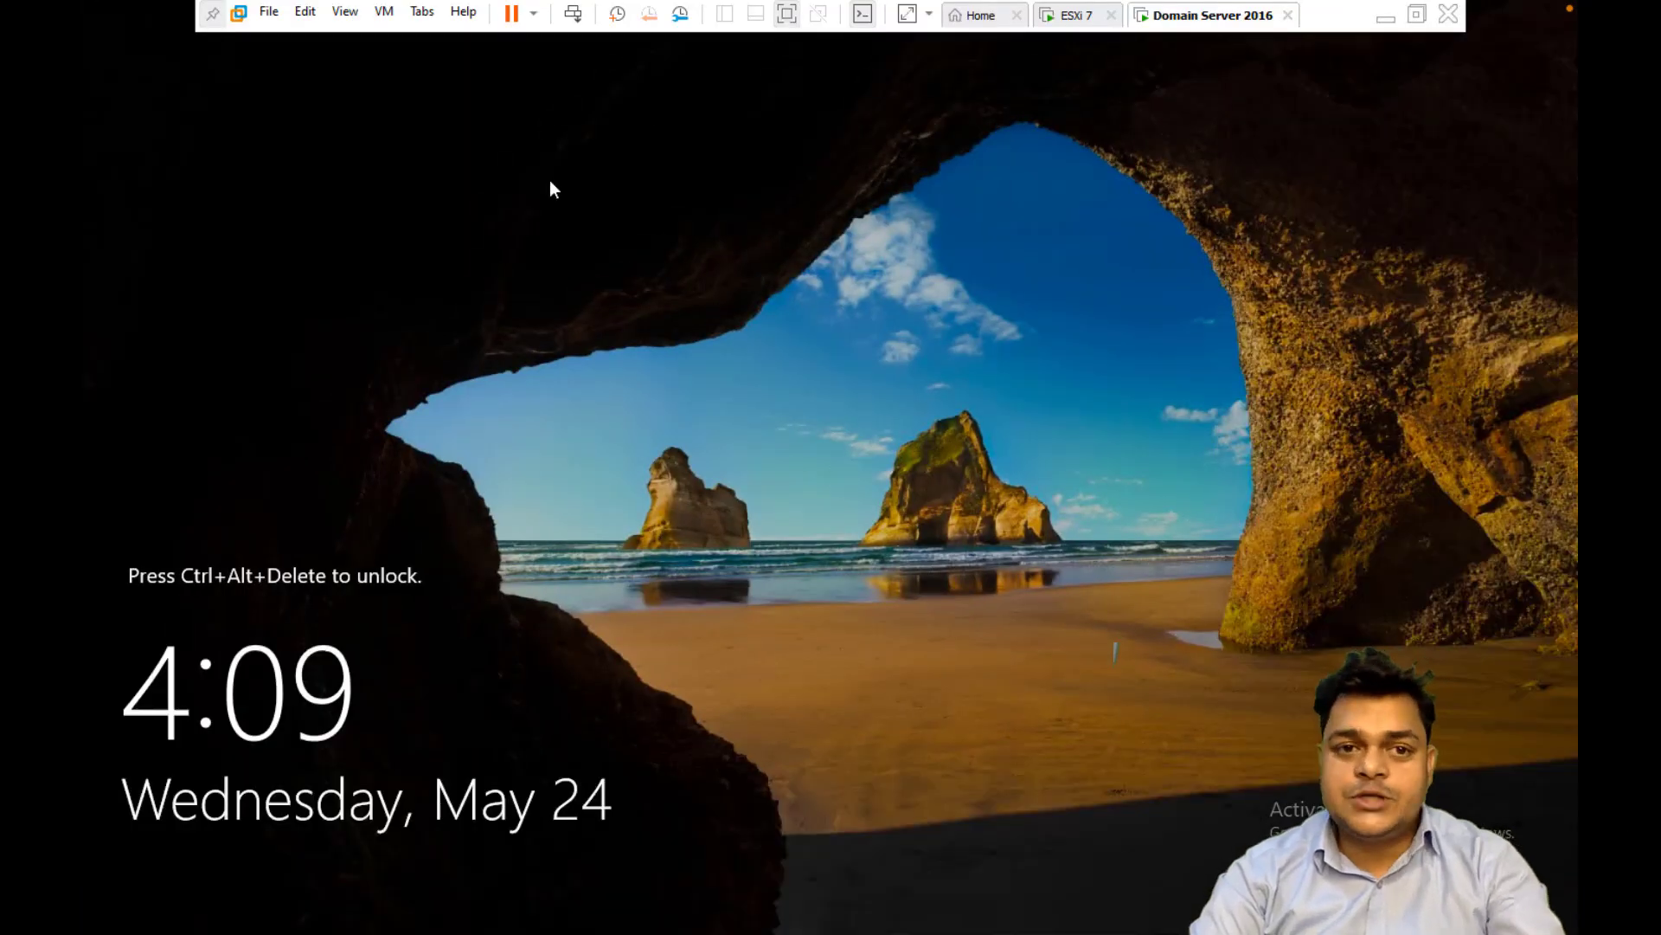
left_click(571, 16)
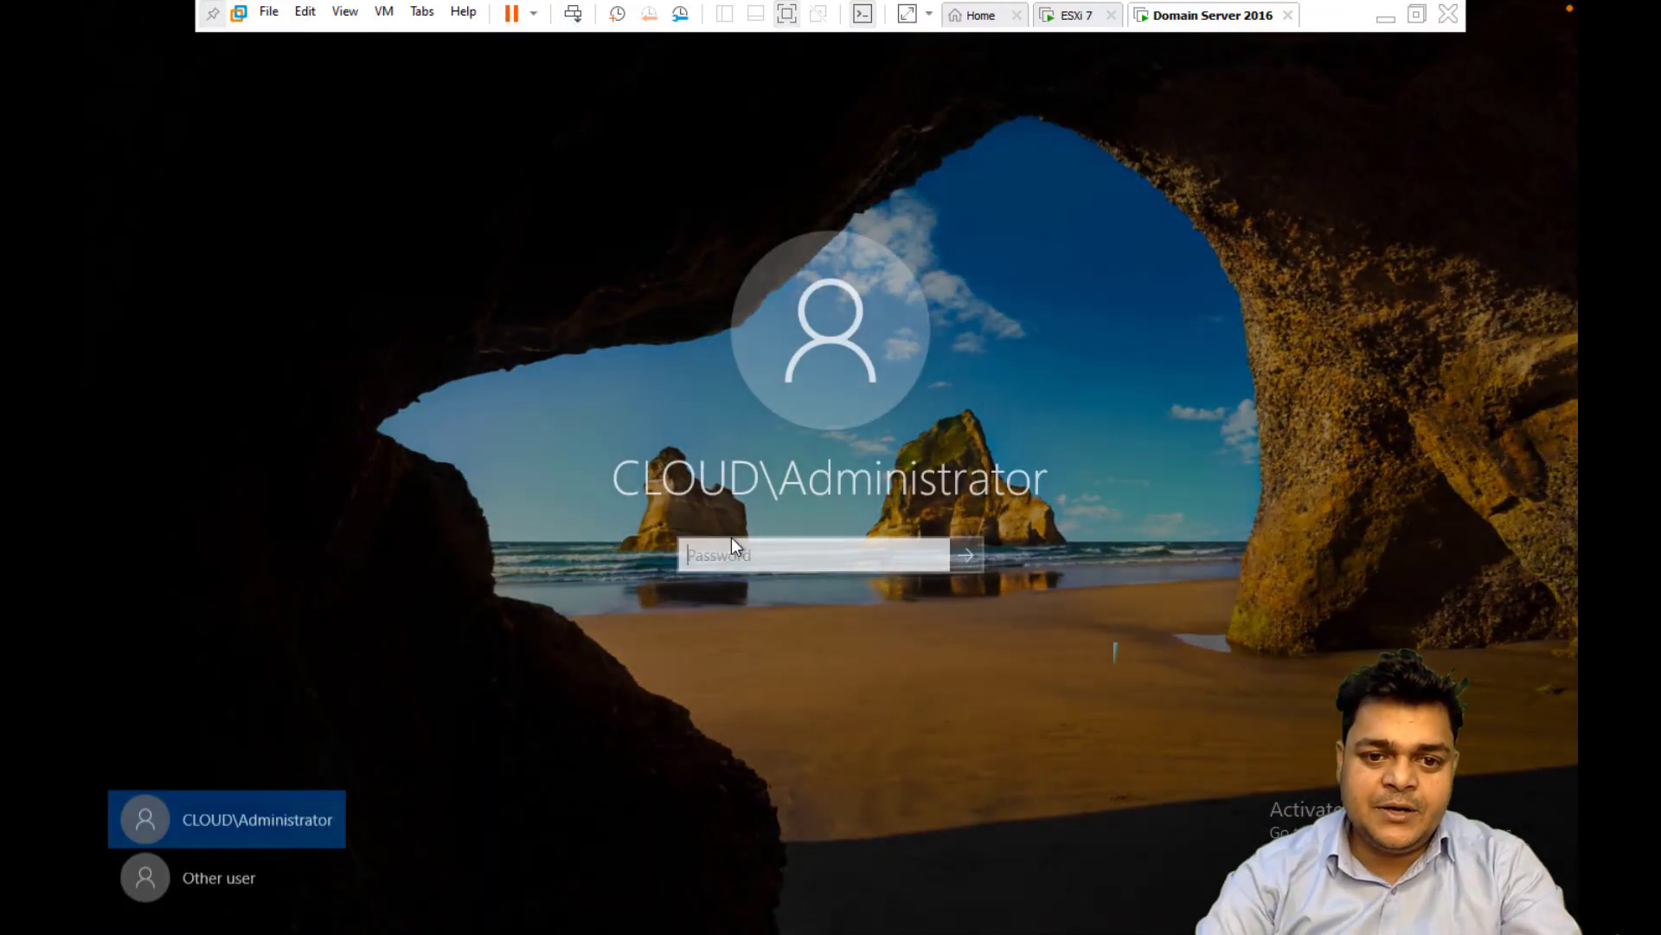
type("••")
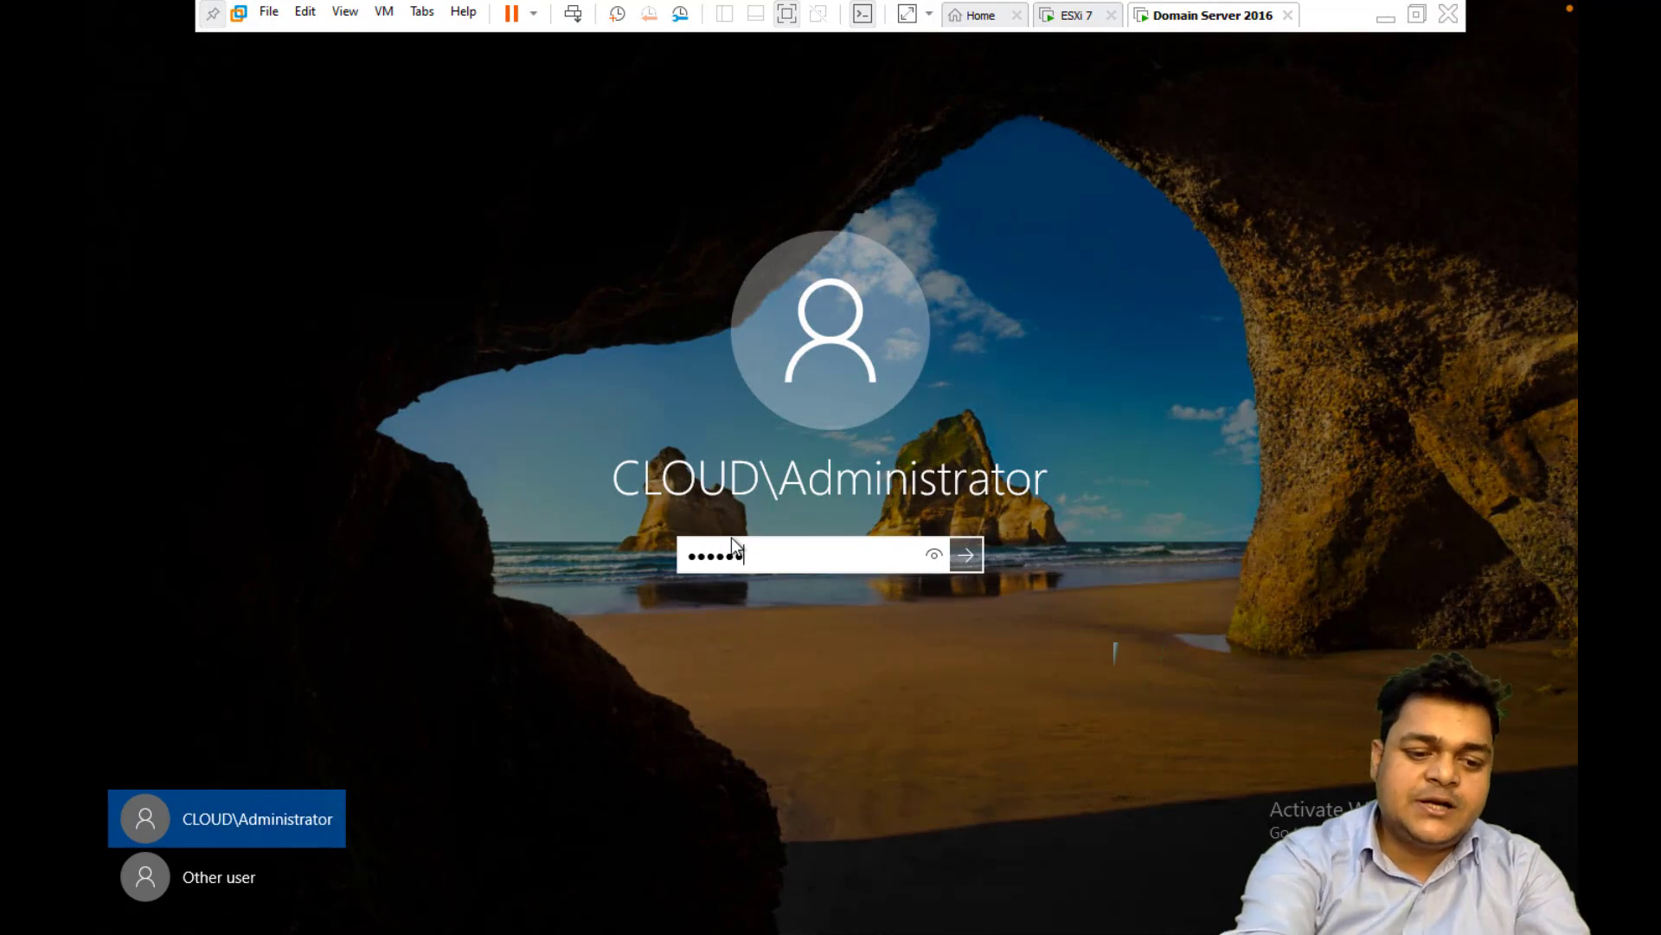
type("•••••••")
key("Return")
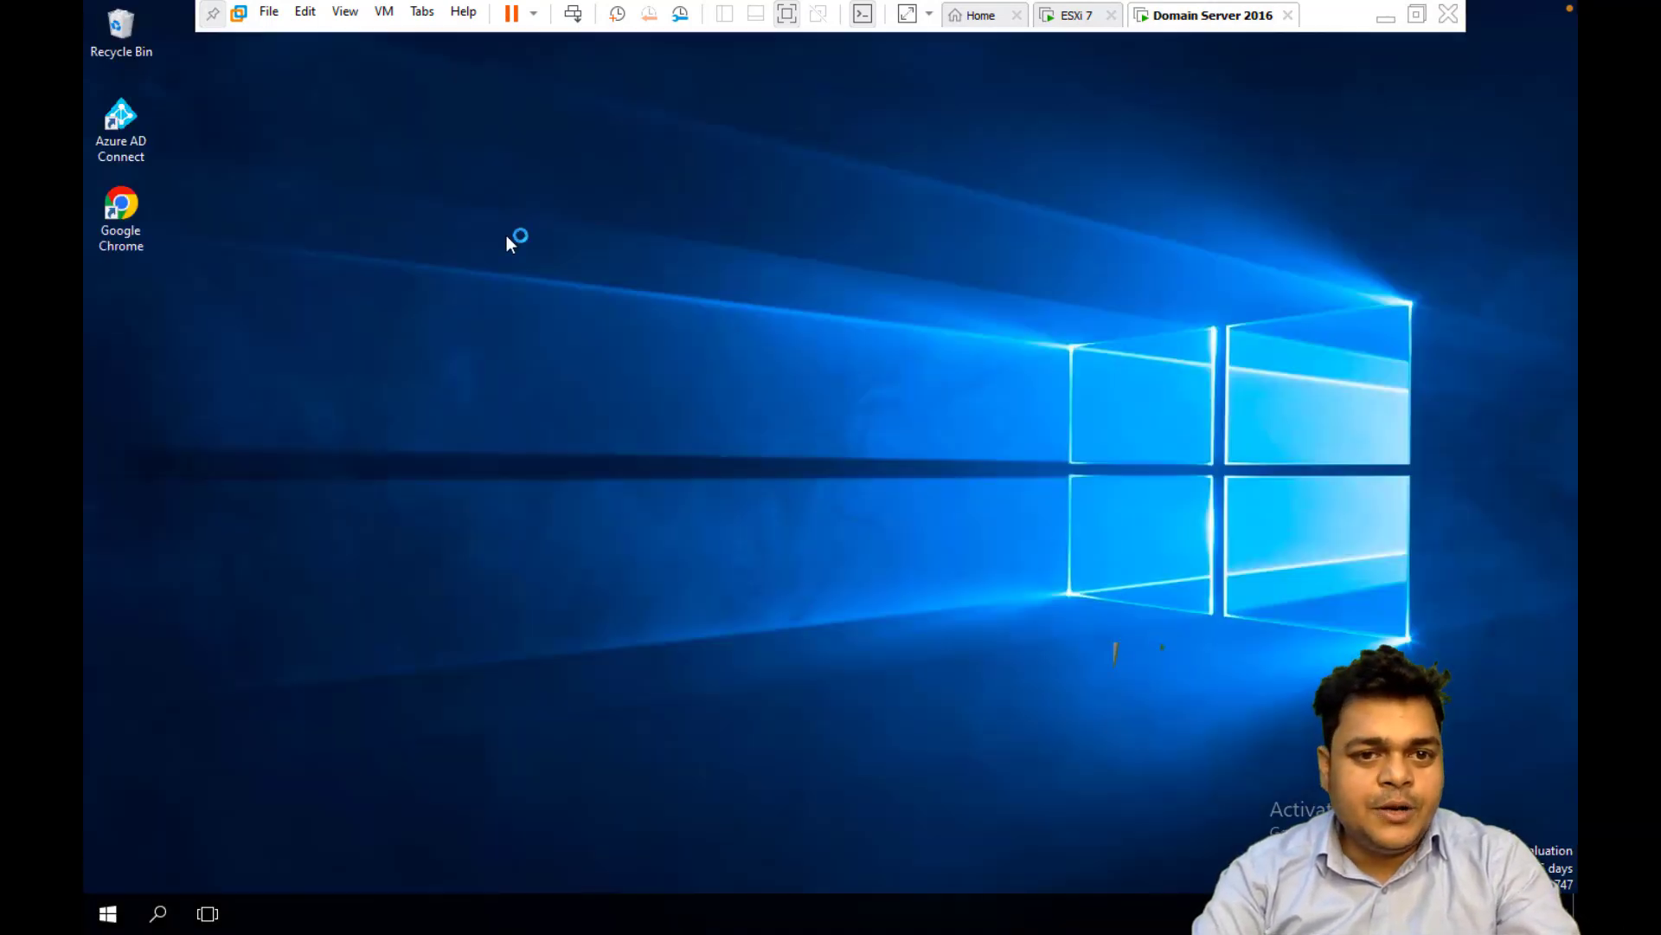
Cancel the Shutdown Event Tracker, close Server Manager, and refresh the server's desktop.
right_click(507, 235)
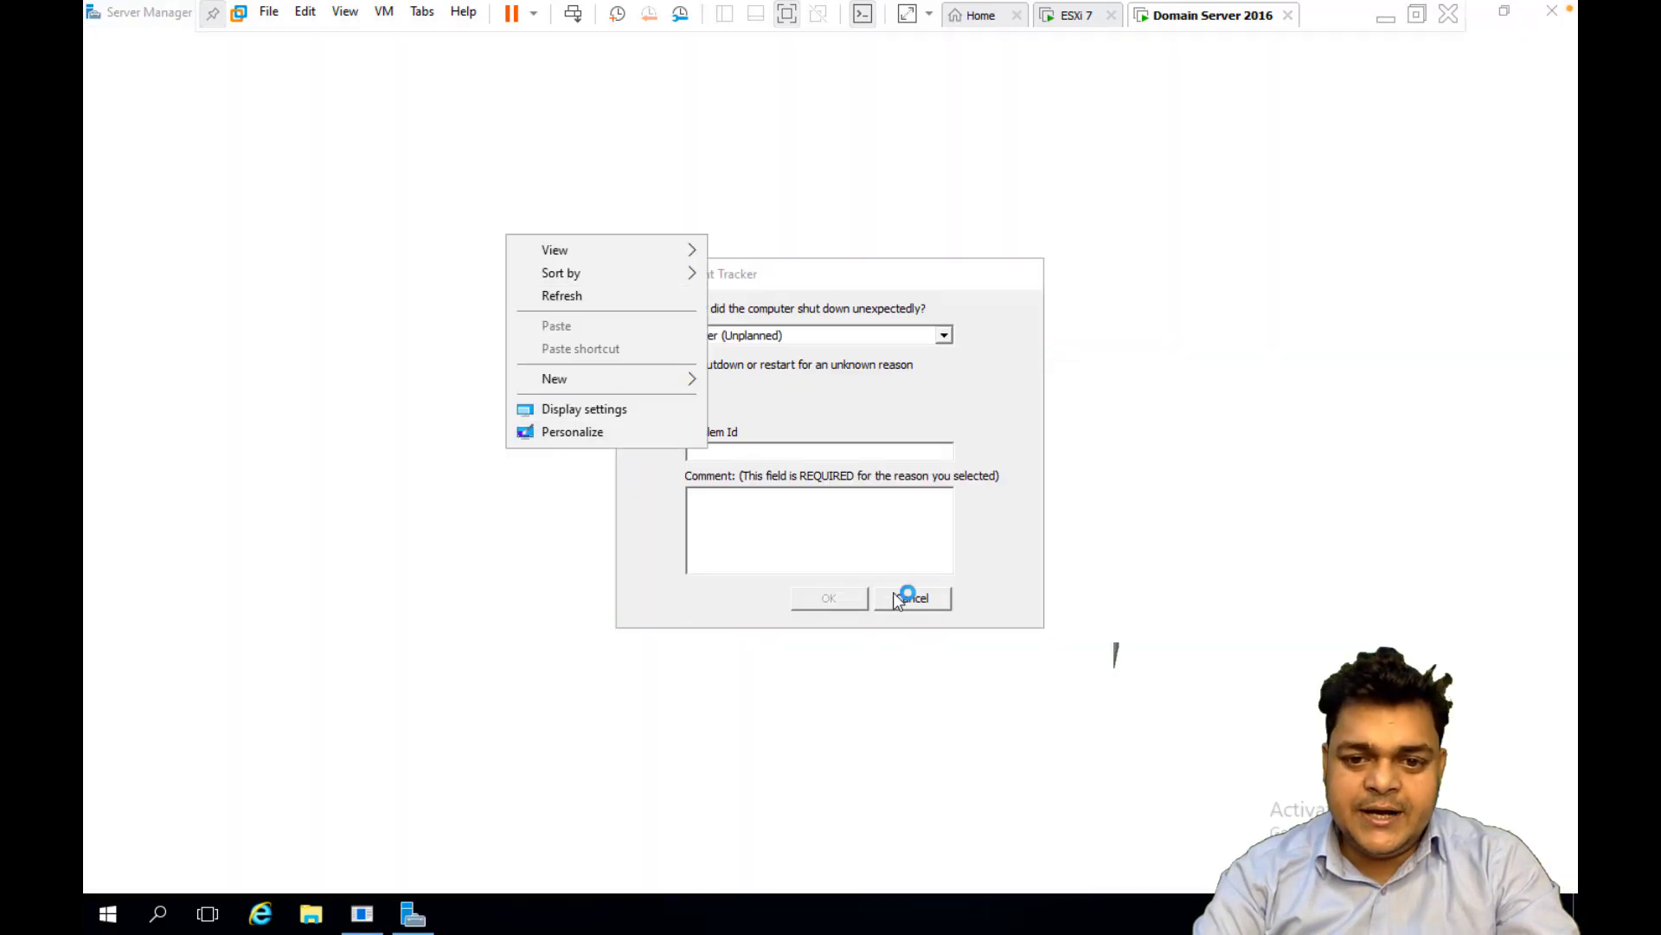
left_click(913, 597)
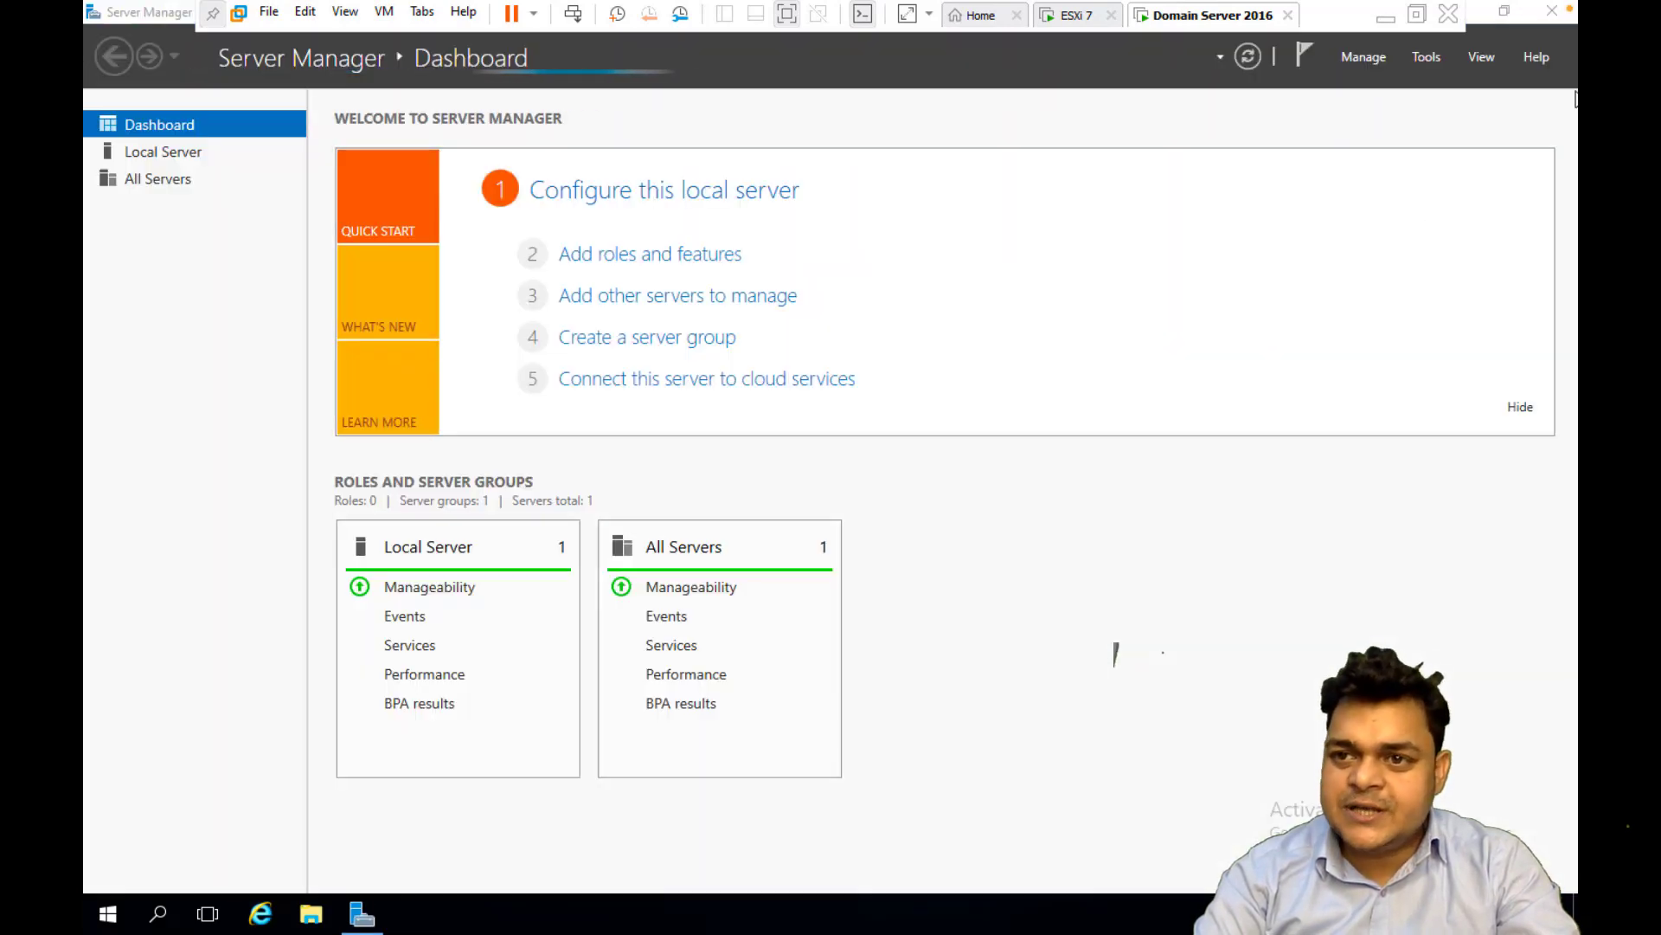
left_click(1554, 16)
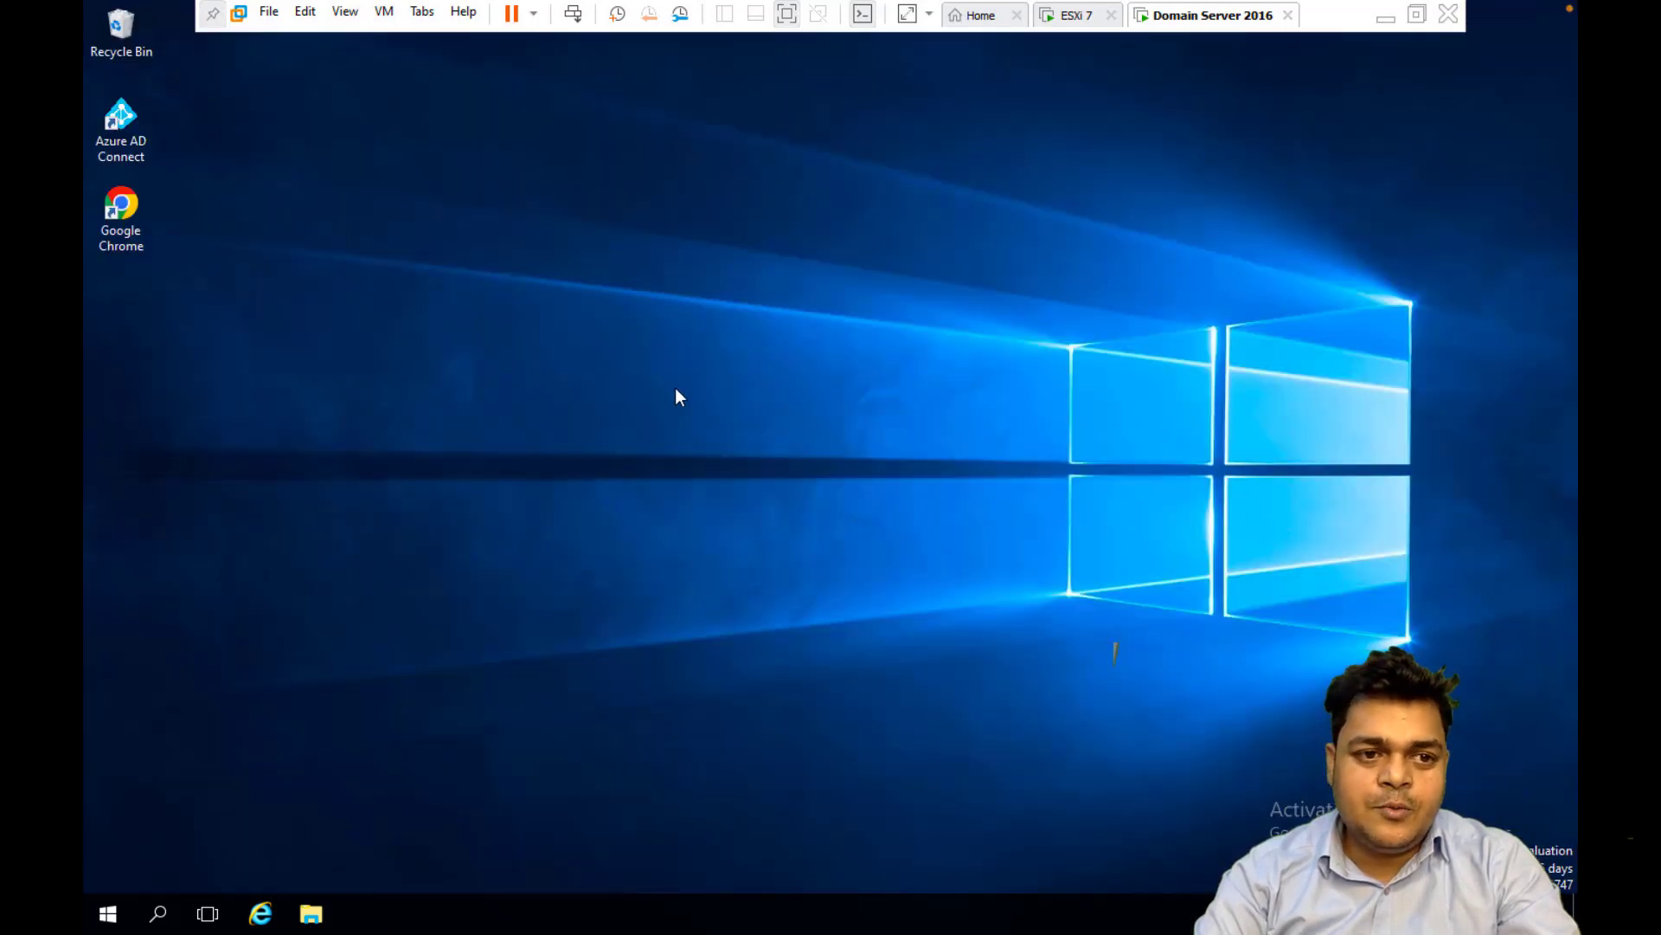
right_click(233, 272)
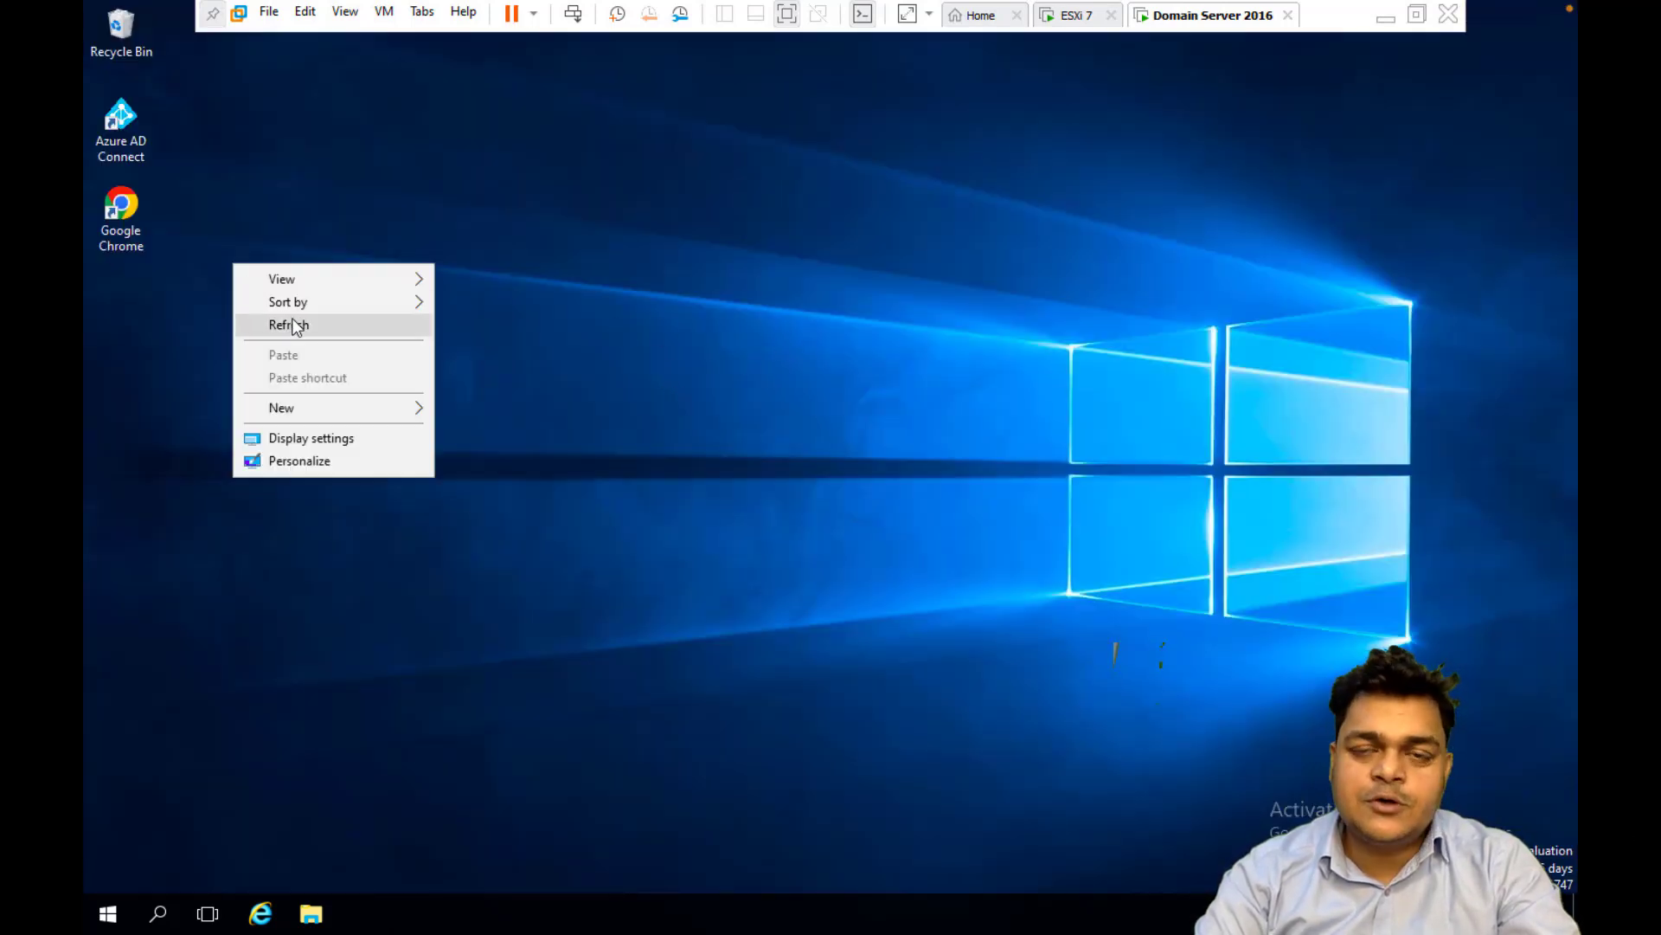
left_click(276, 323)
right_click(130, 216)
left_click(187, 232)
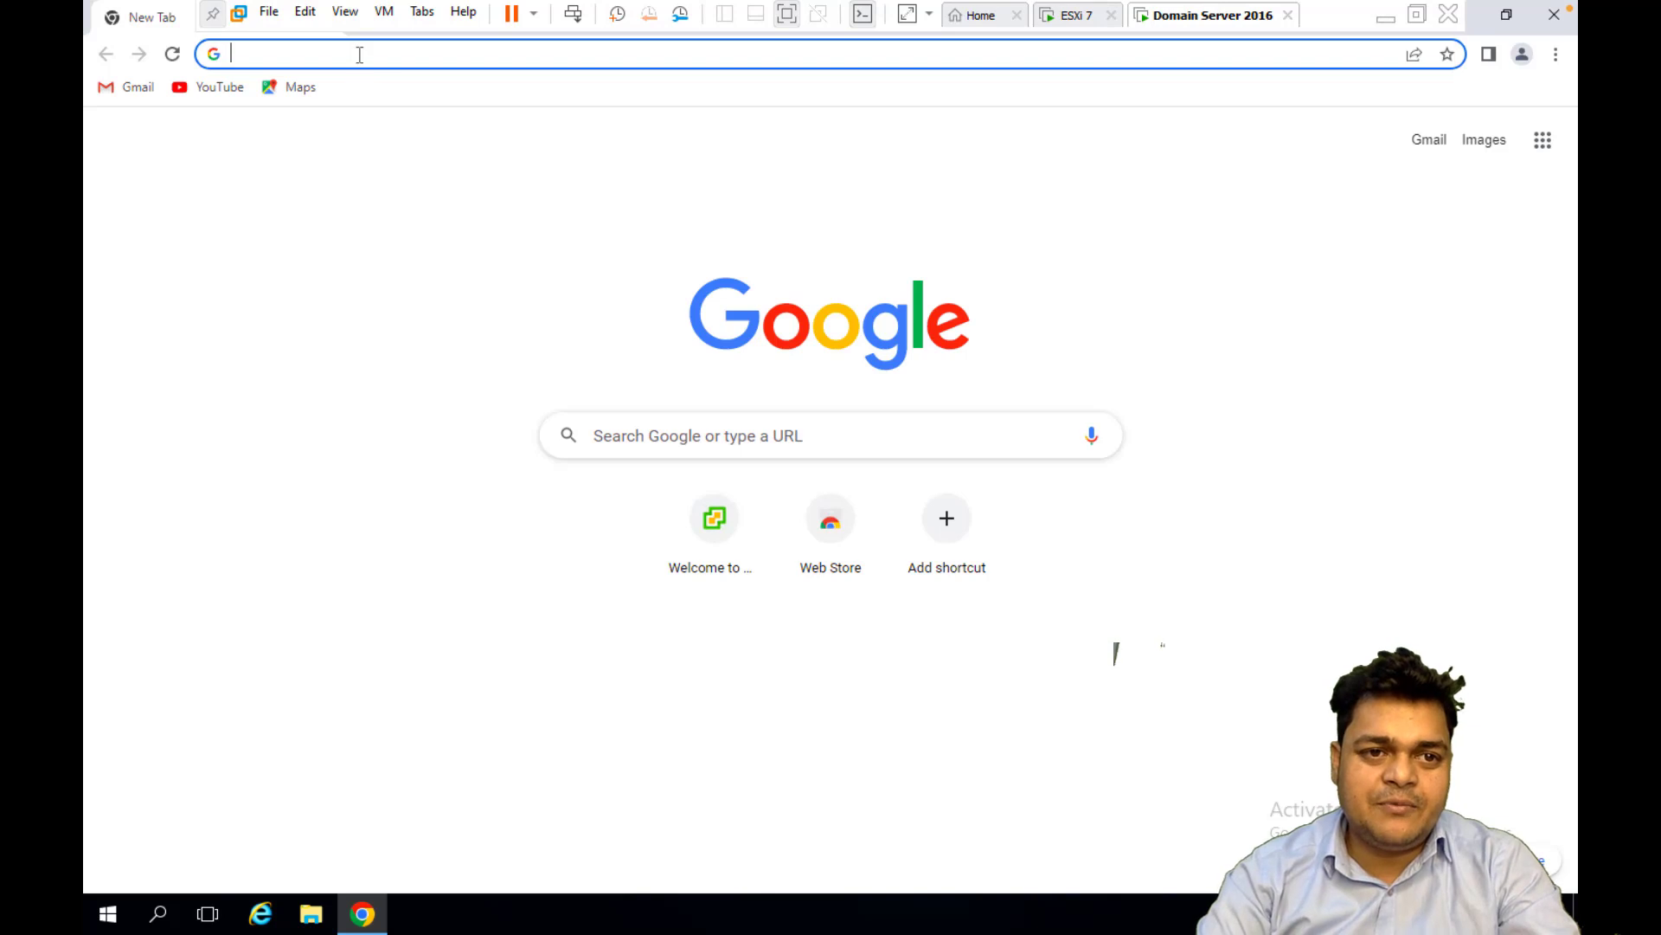
left_click(359, 54)
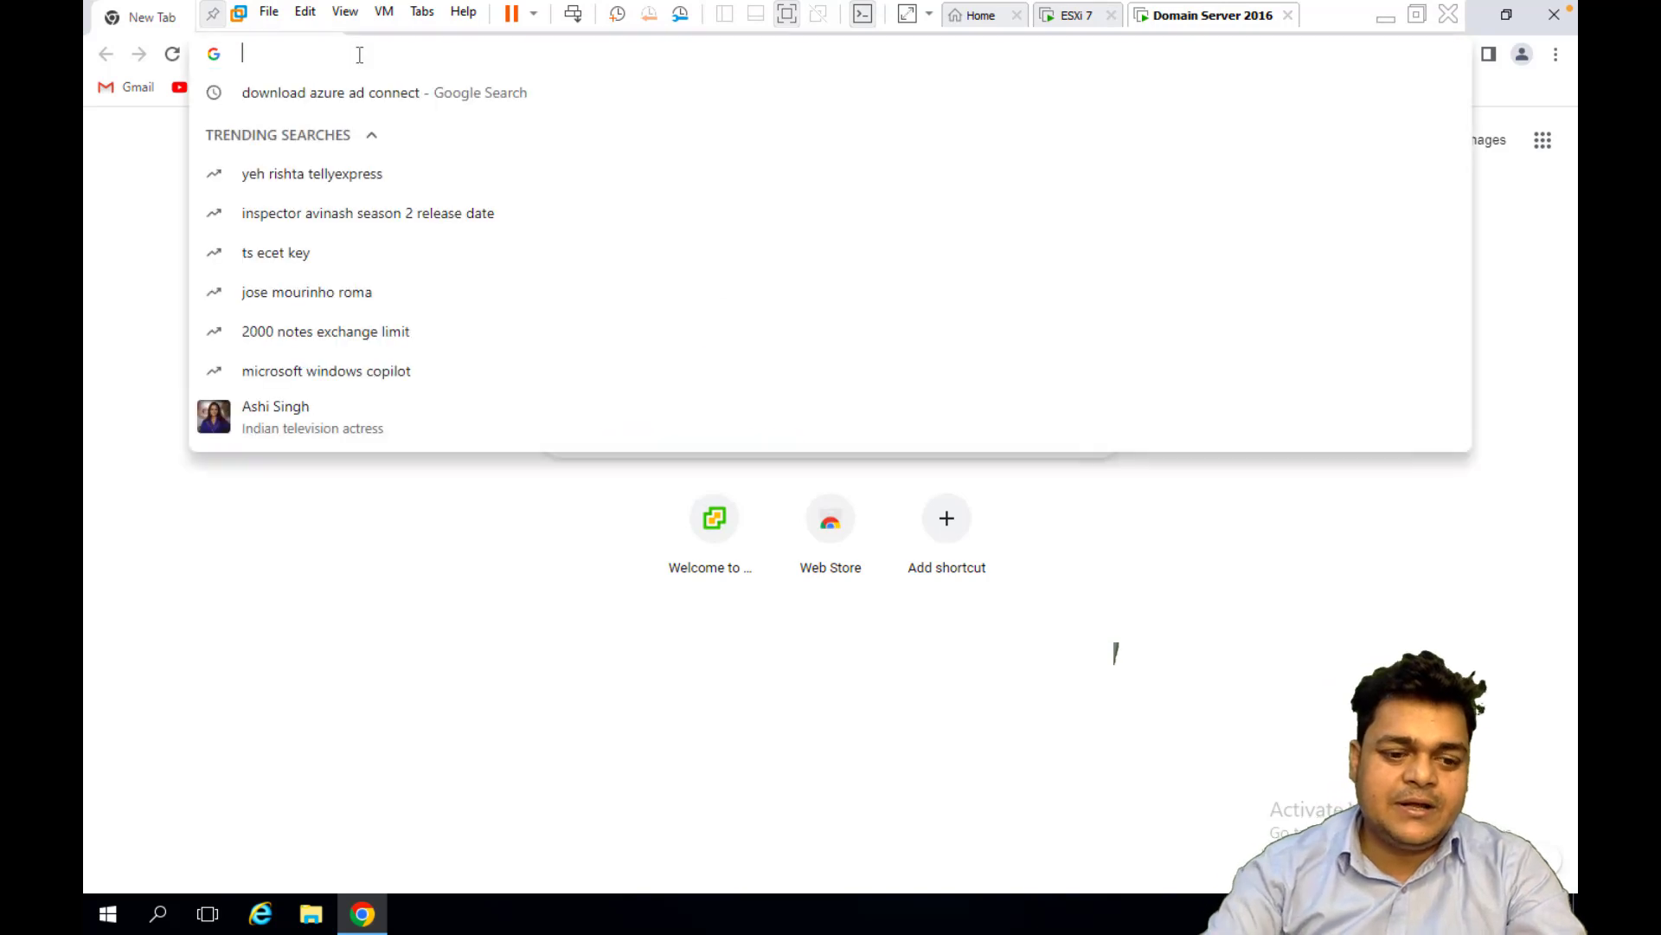
type("19")
key("Return")
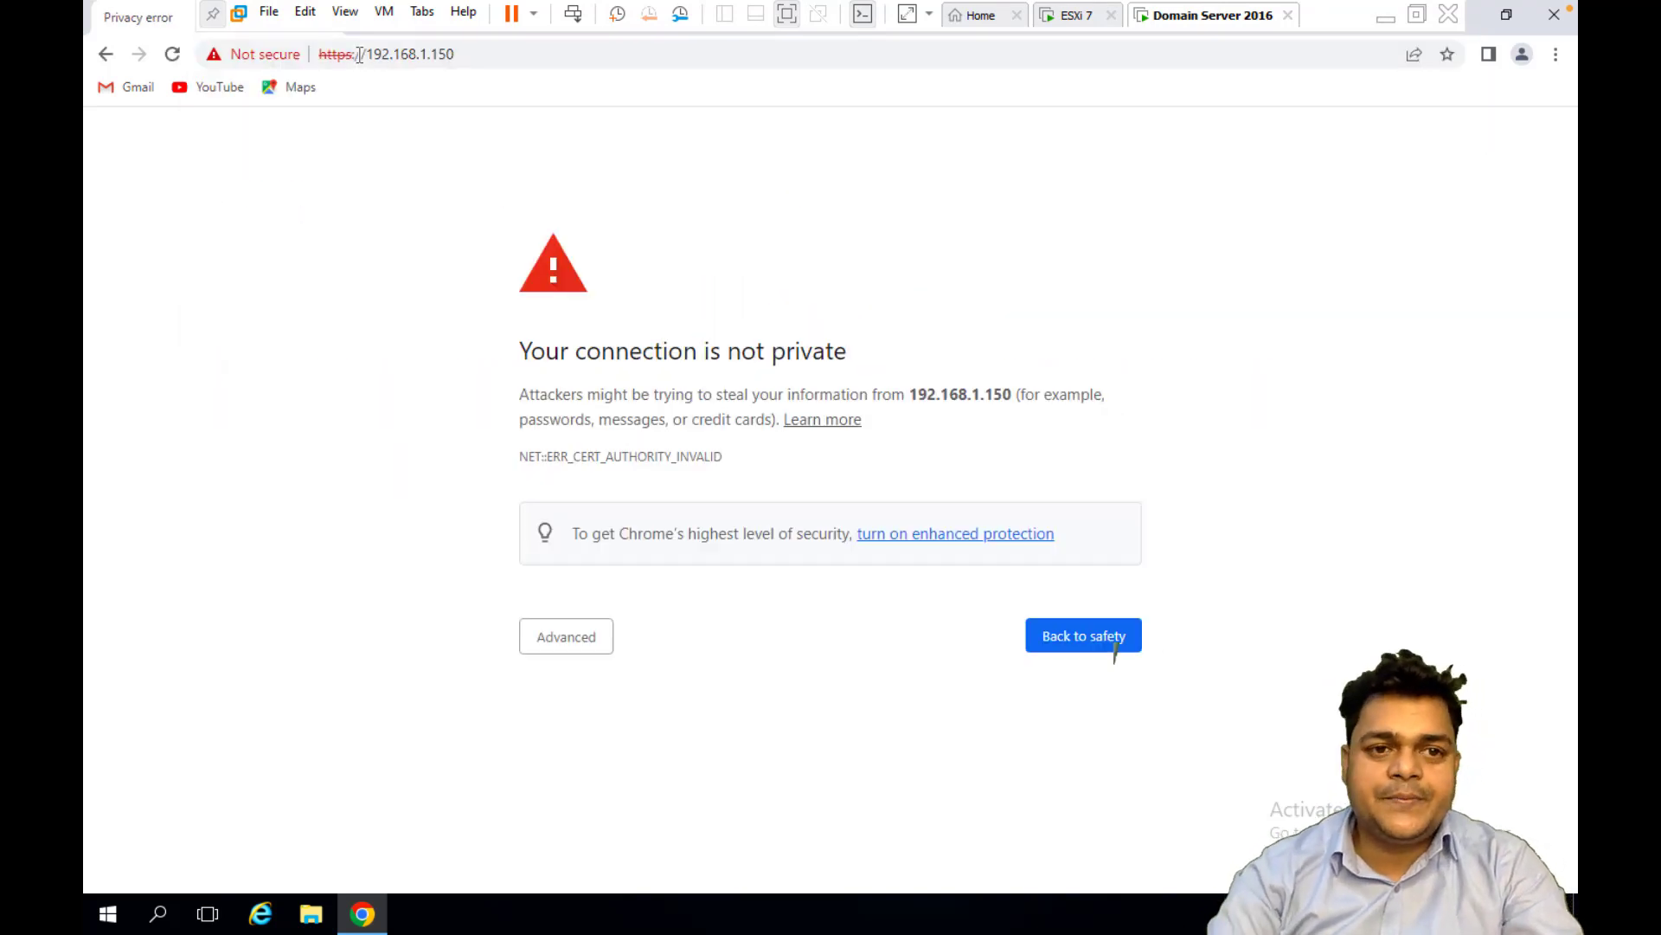
Proceed past the certificate warnings for 192.168.1.150 and vcsa.cloud.com and launch the HTML5 vSphere Client.
left_click(567, 636)
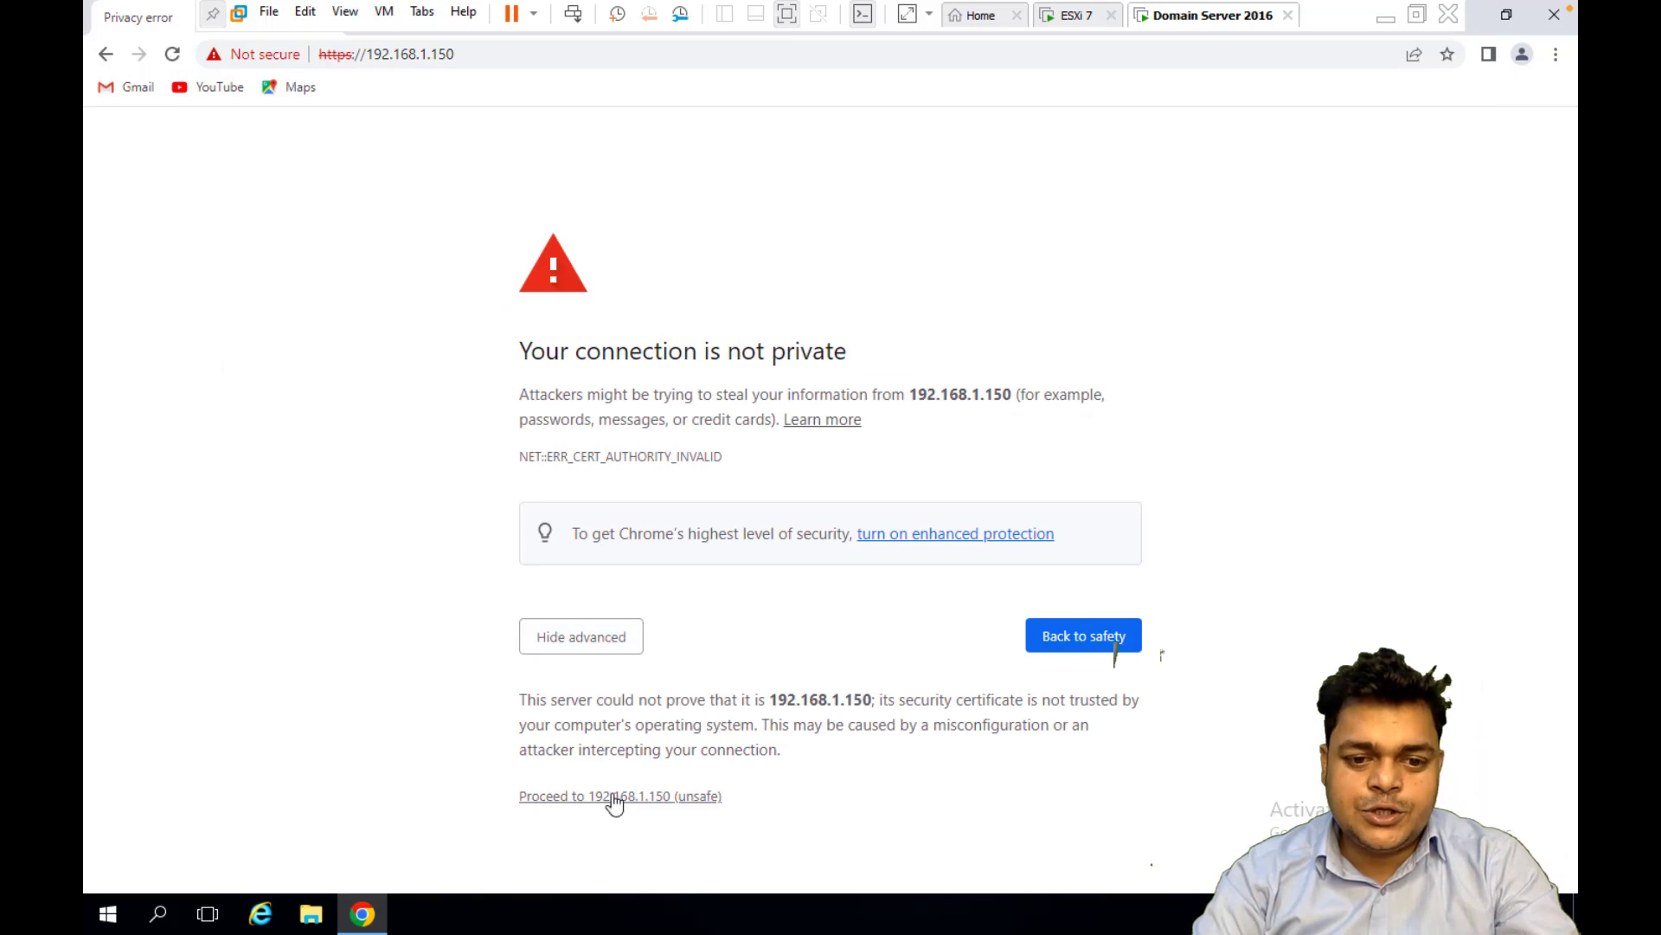
left_click(612, 796)
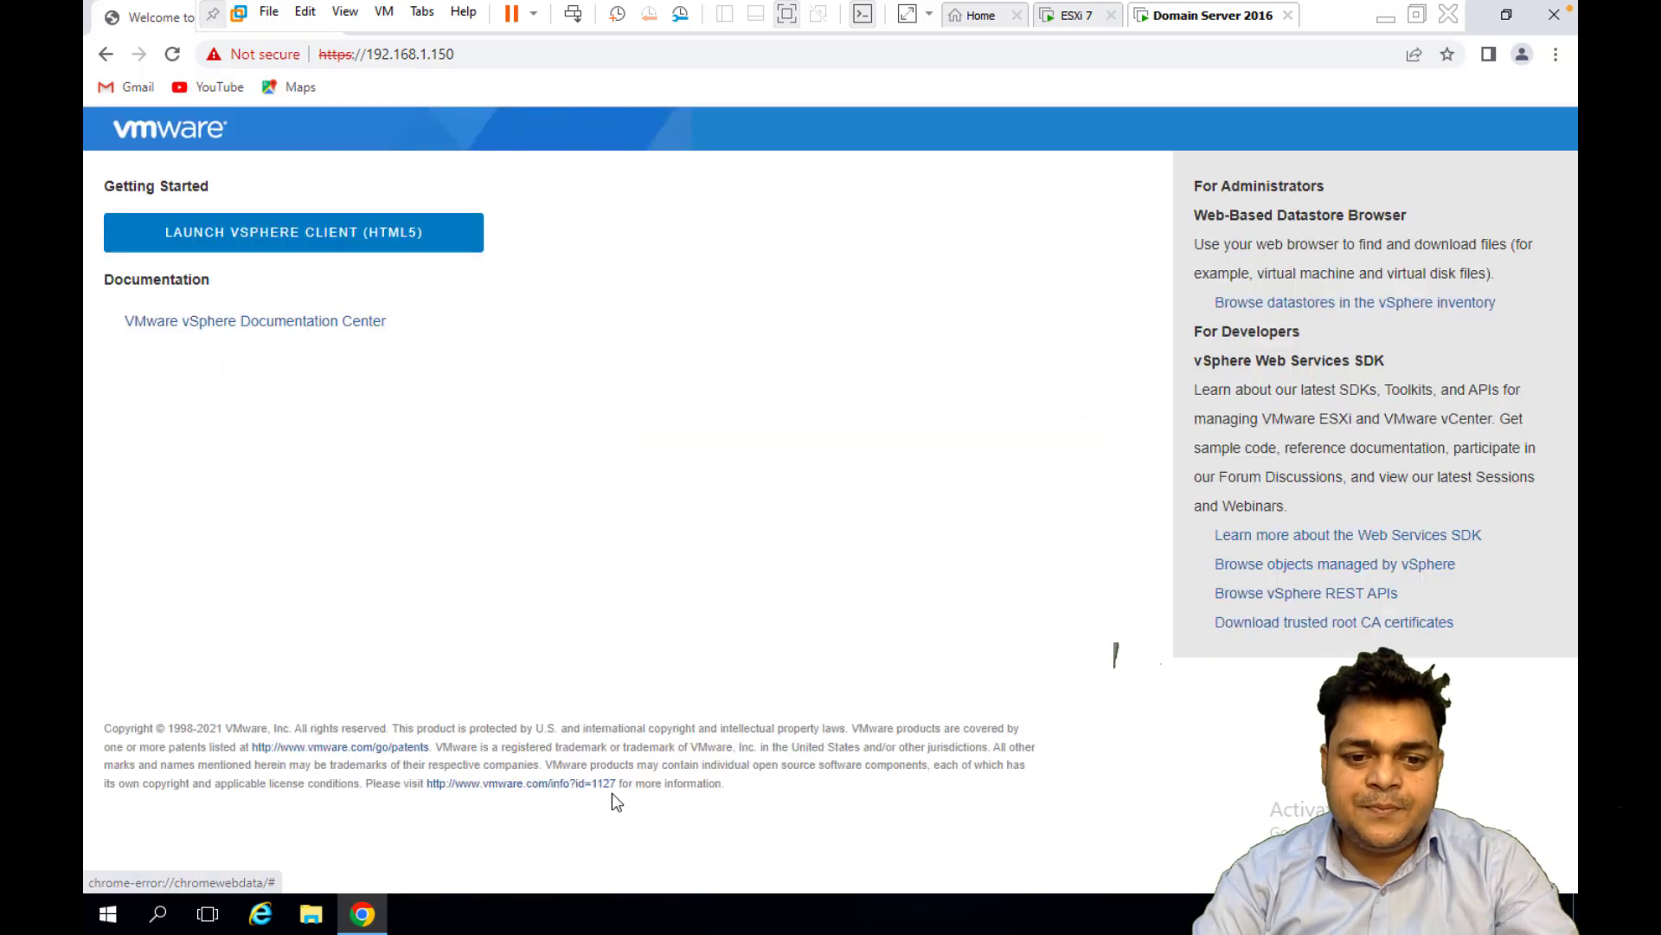
left_click(289, 232)
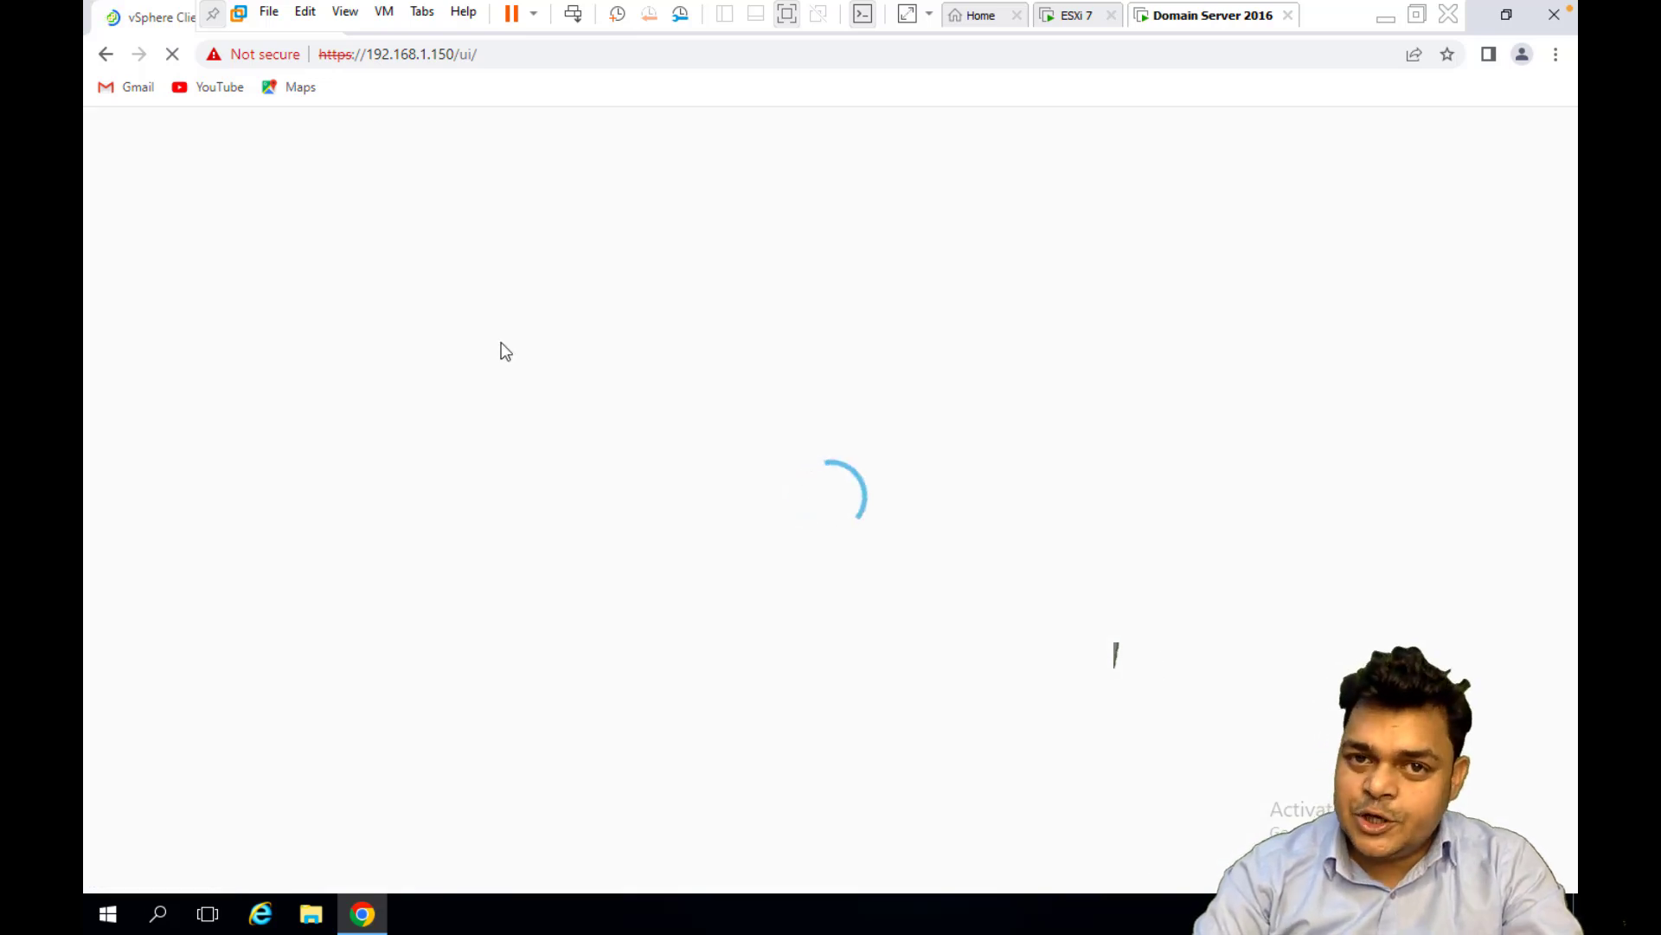
left_click(573, 663)
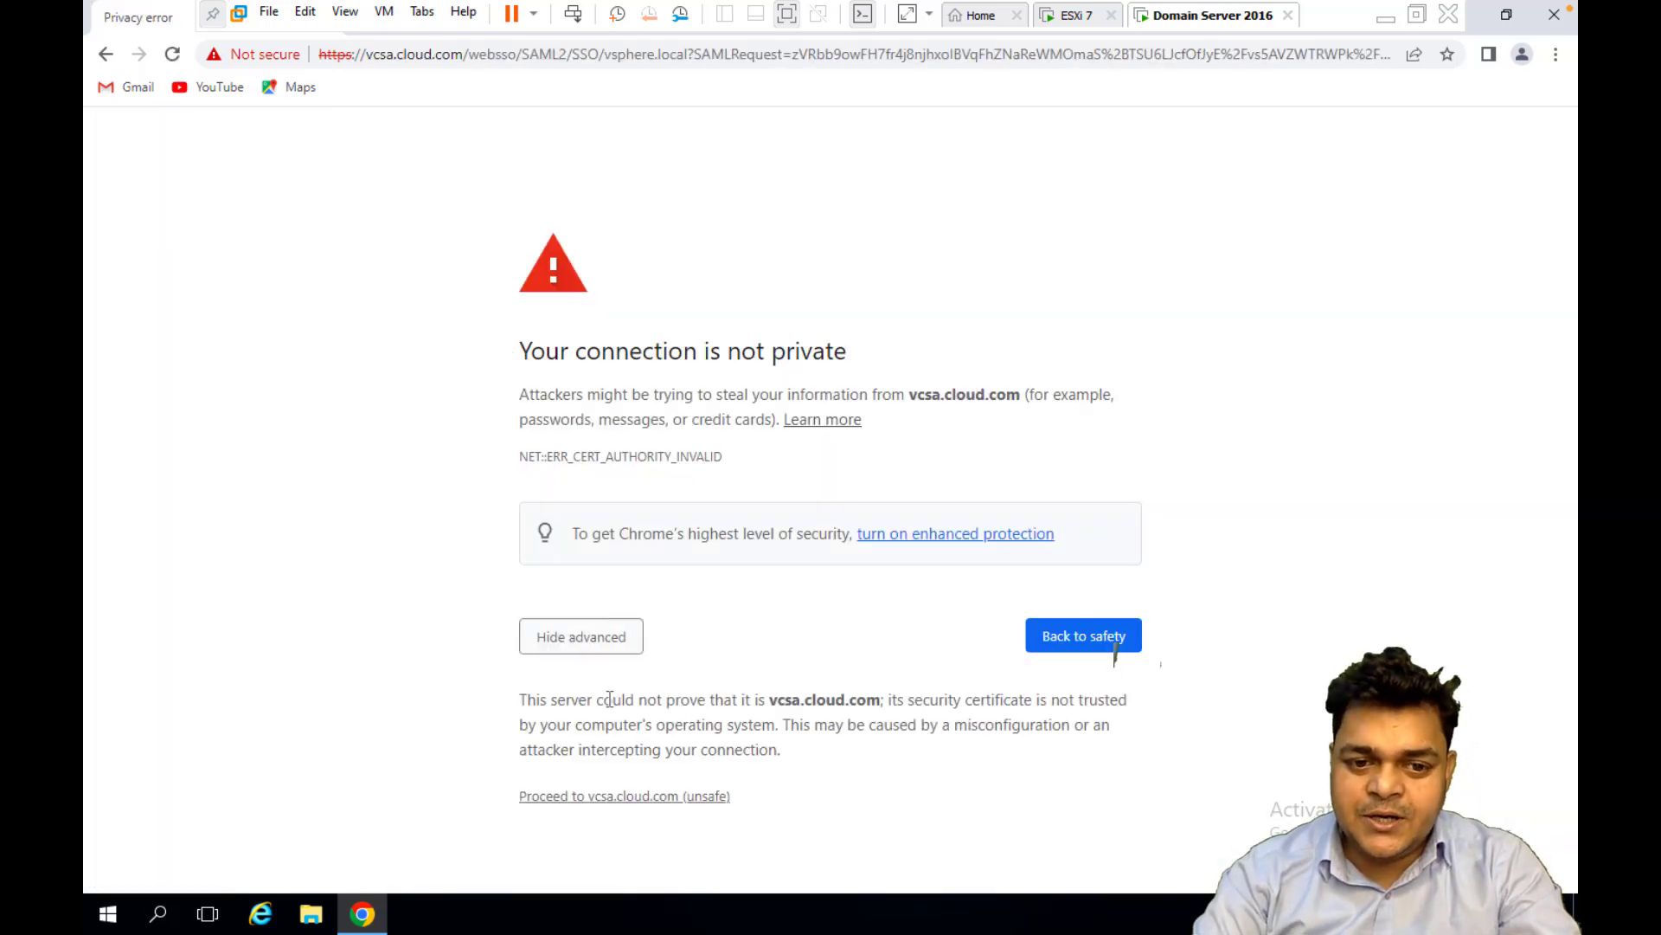
left_click(625, 797)
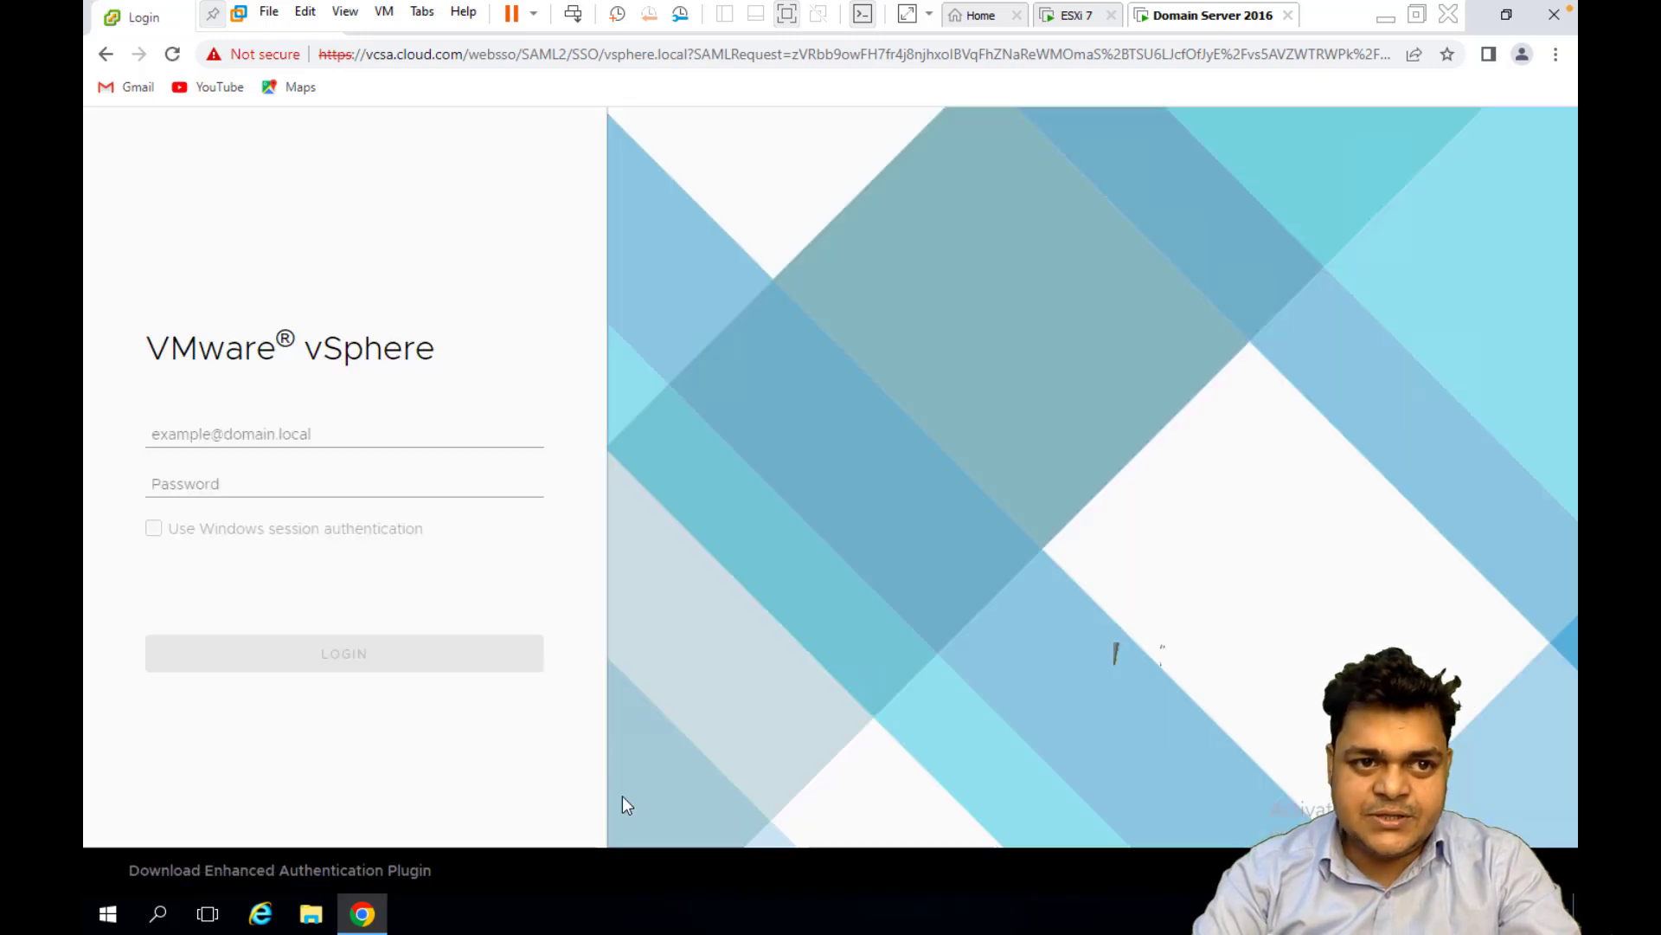
Sign in to vSphere with the saved vsphere.local administrator username and the account password, closing the interrupting Windows Update window.
left_click(302, 428)
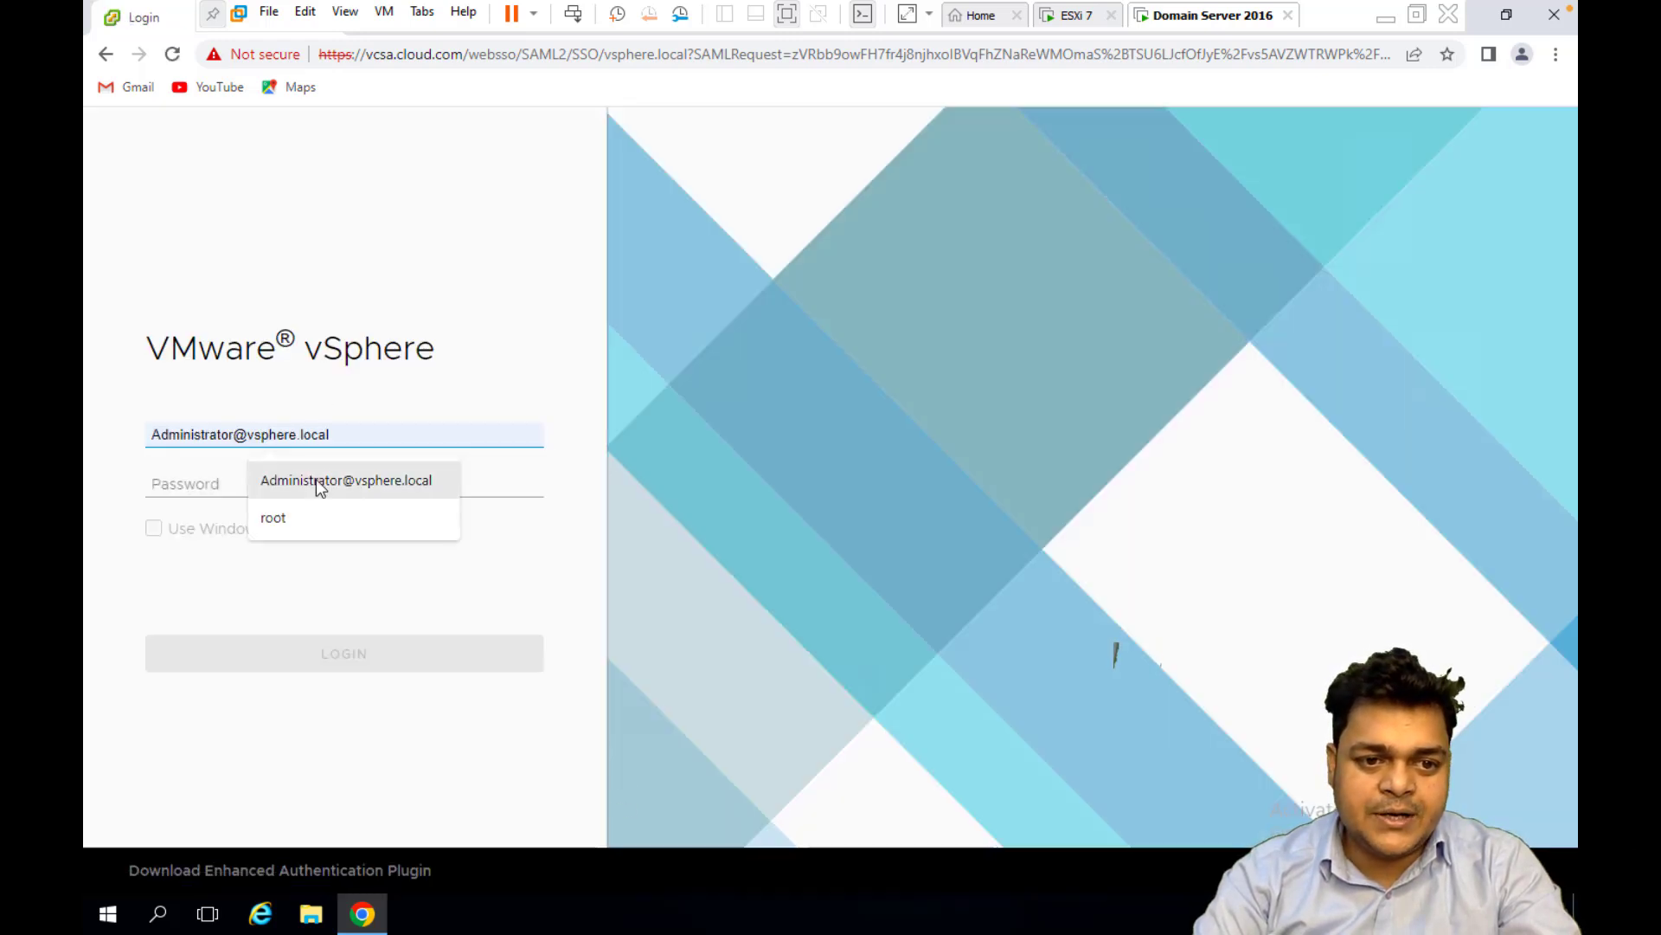
left_click(291, 475)
left_click(252, 476)
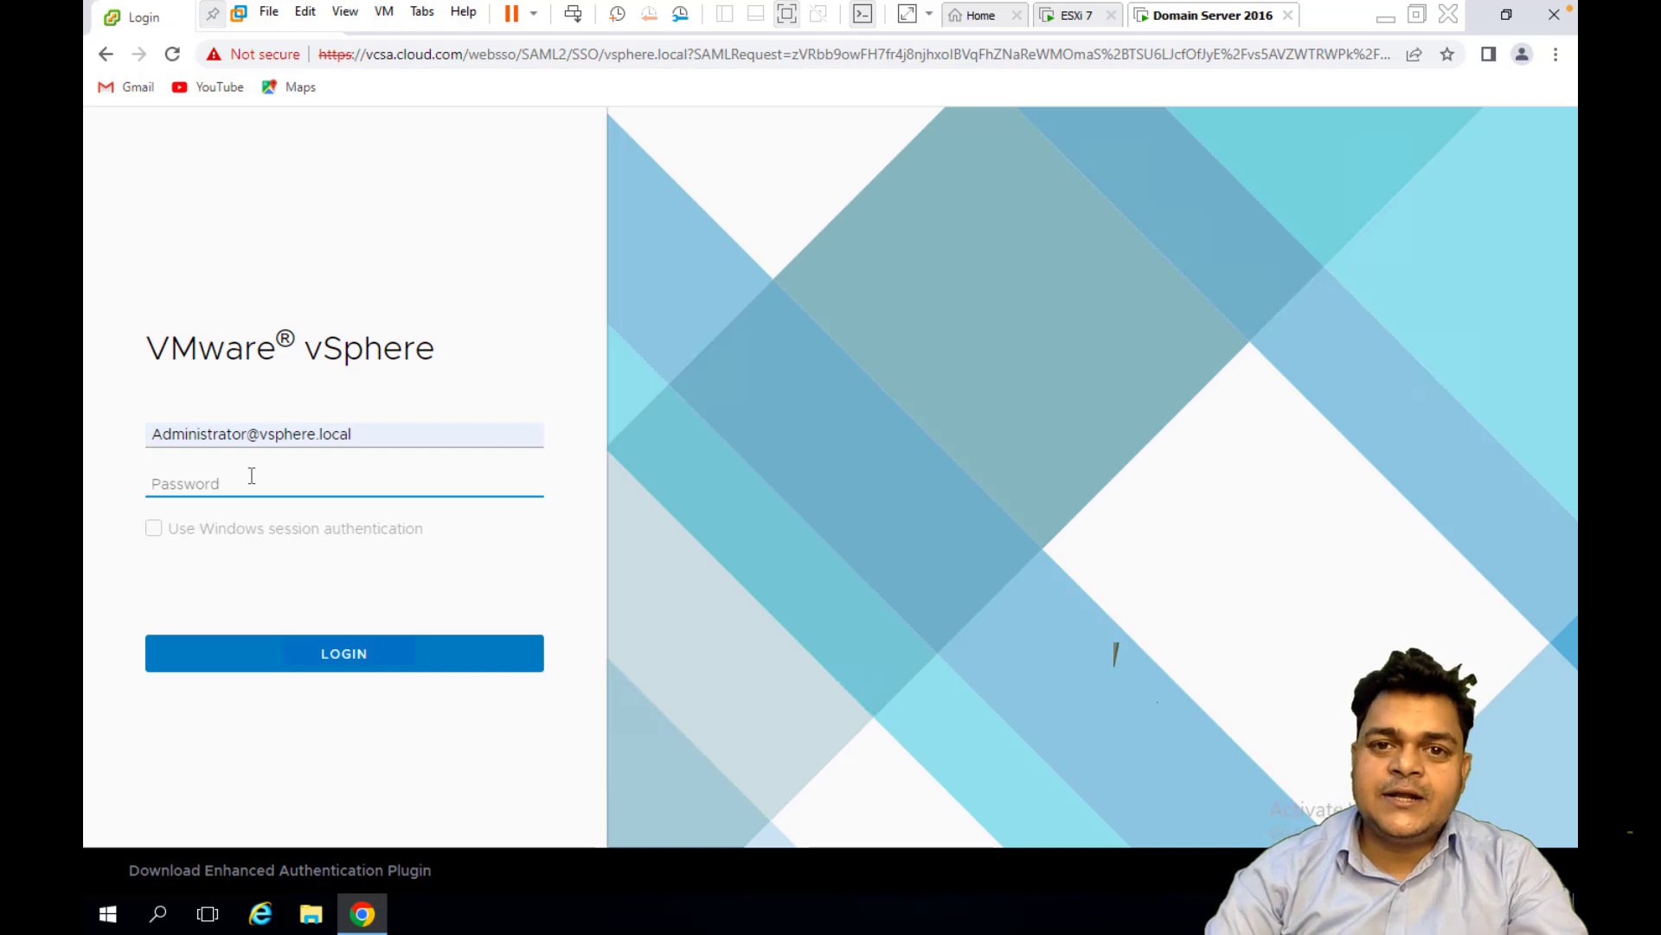
type("******")
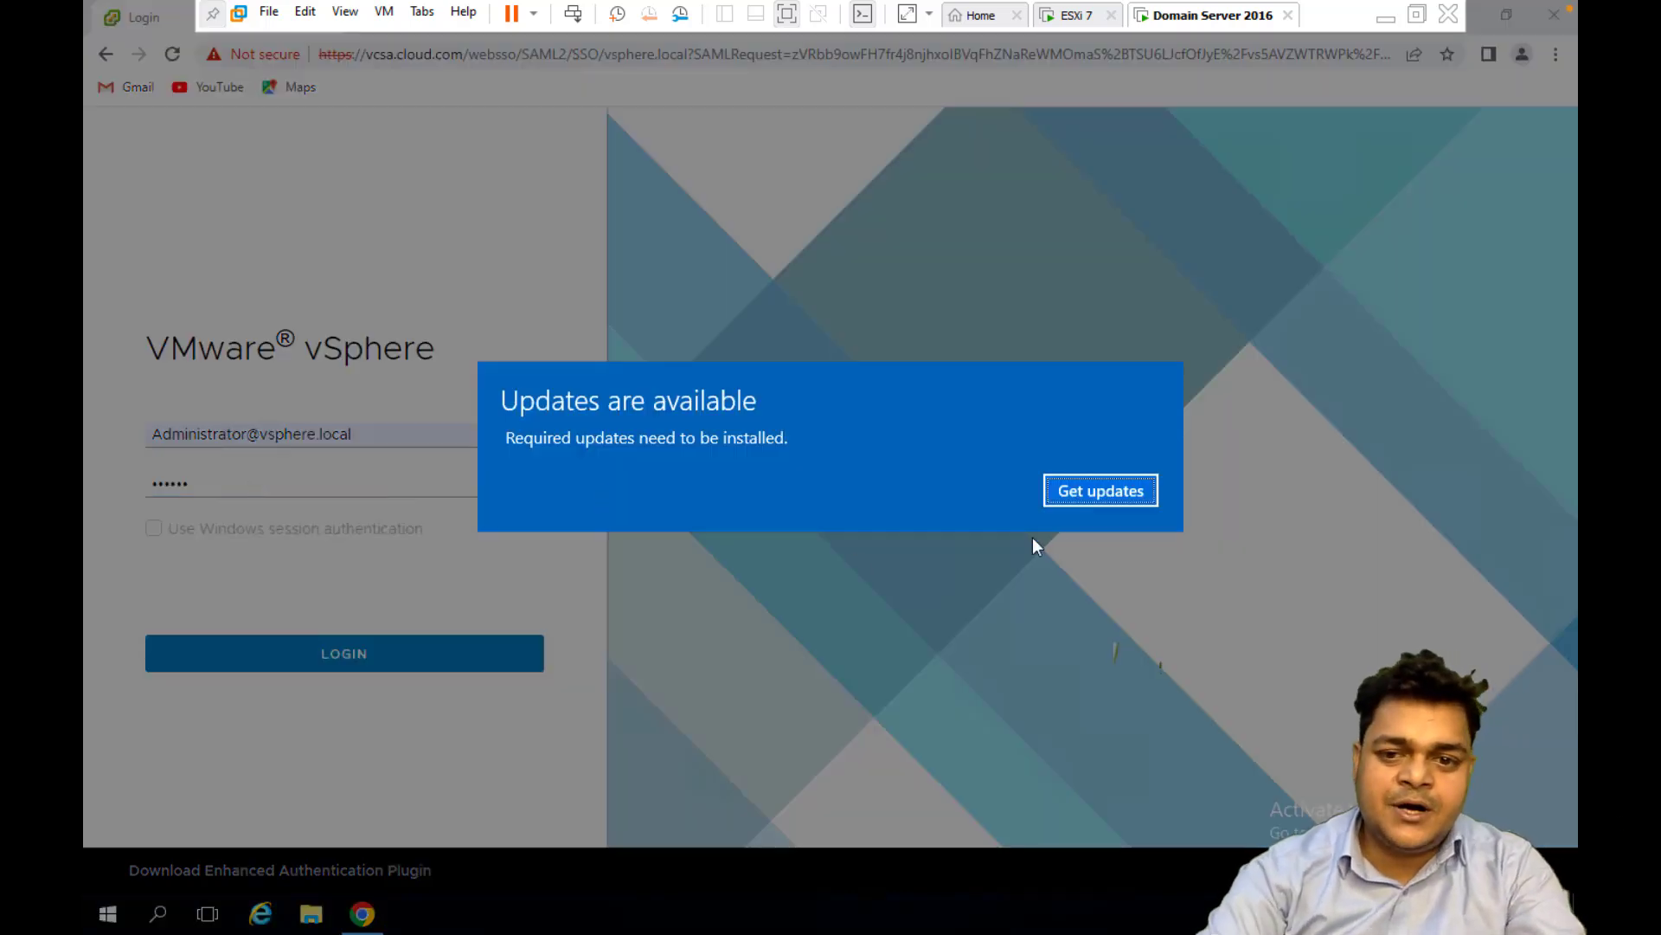
left_click(1084, 491)
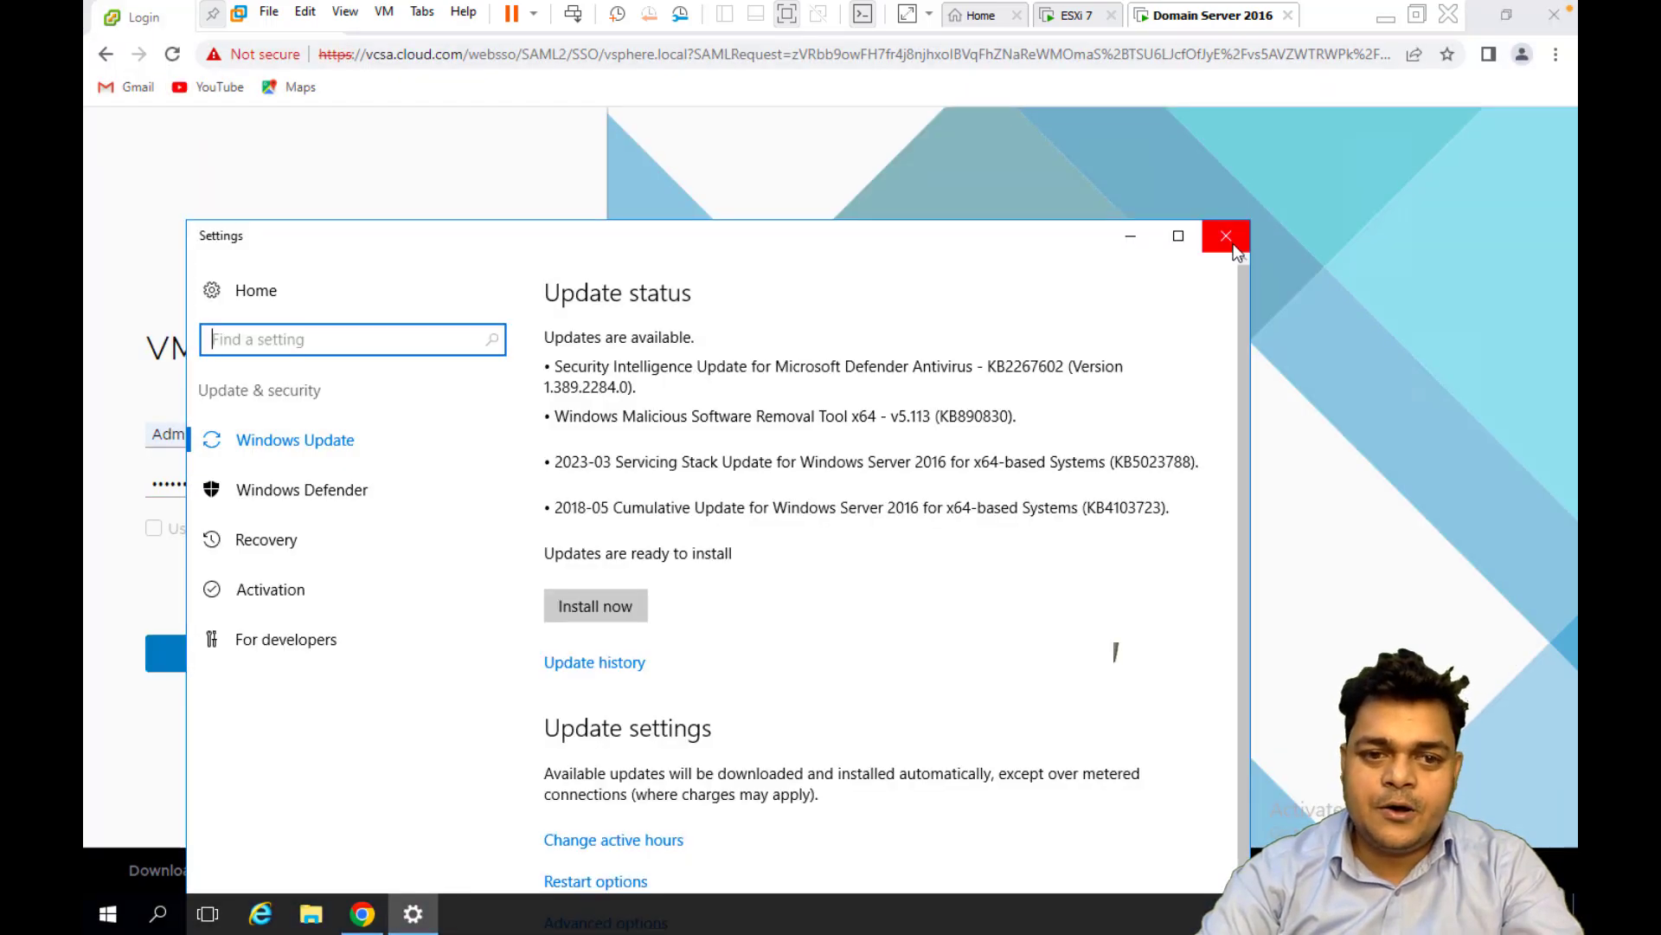
left_click(1226, 236)
key("ctrl+a")
type("••")
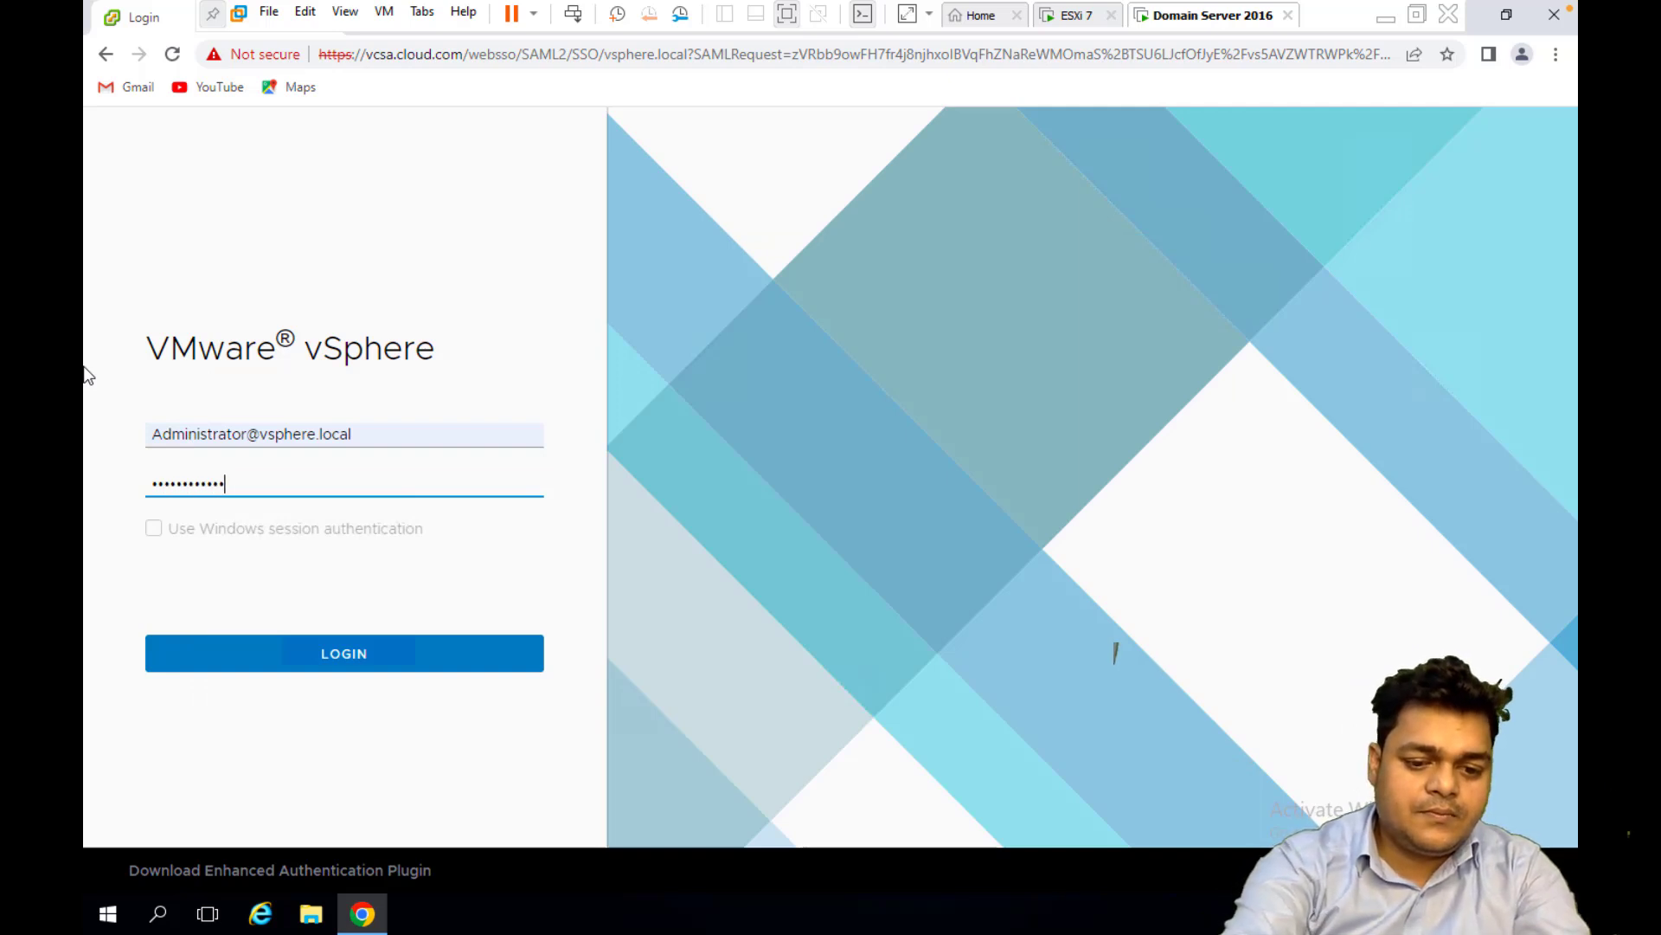
key("Return")
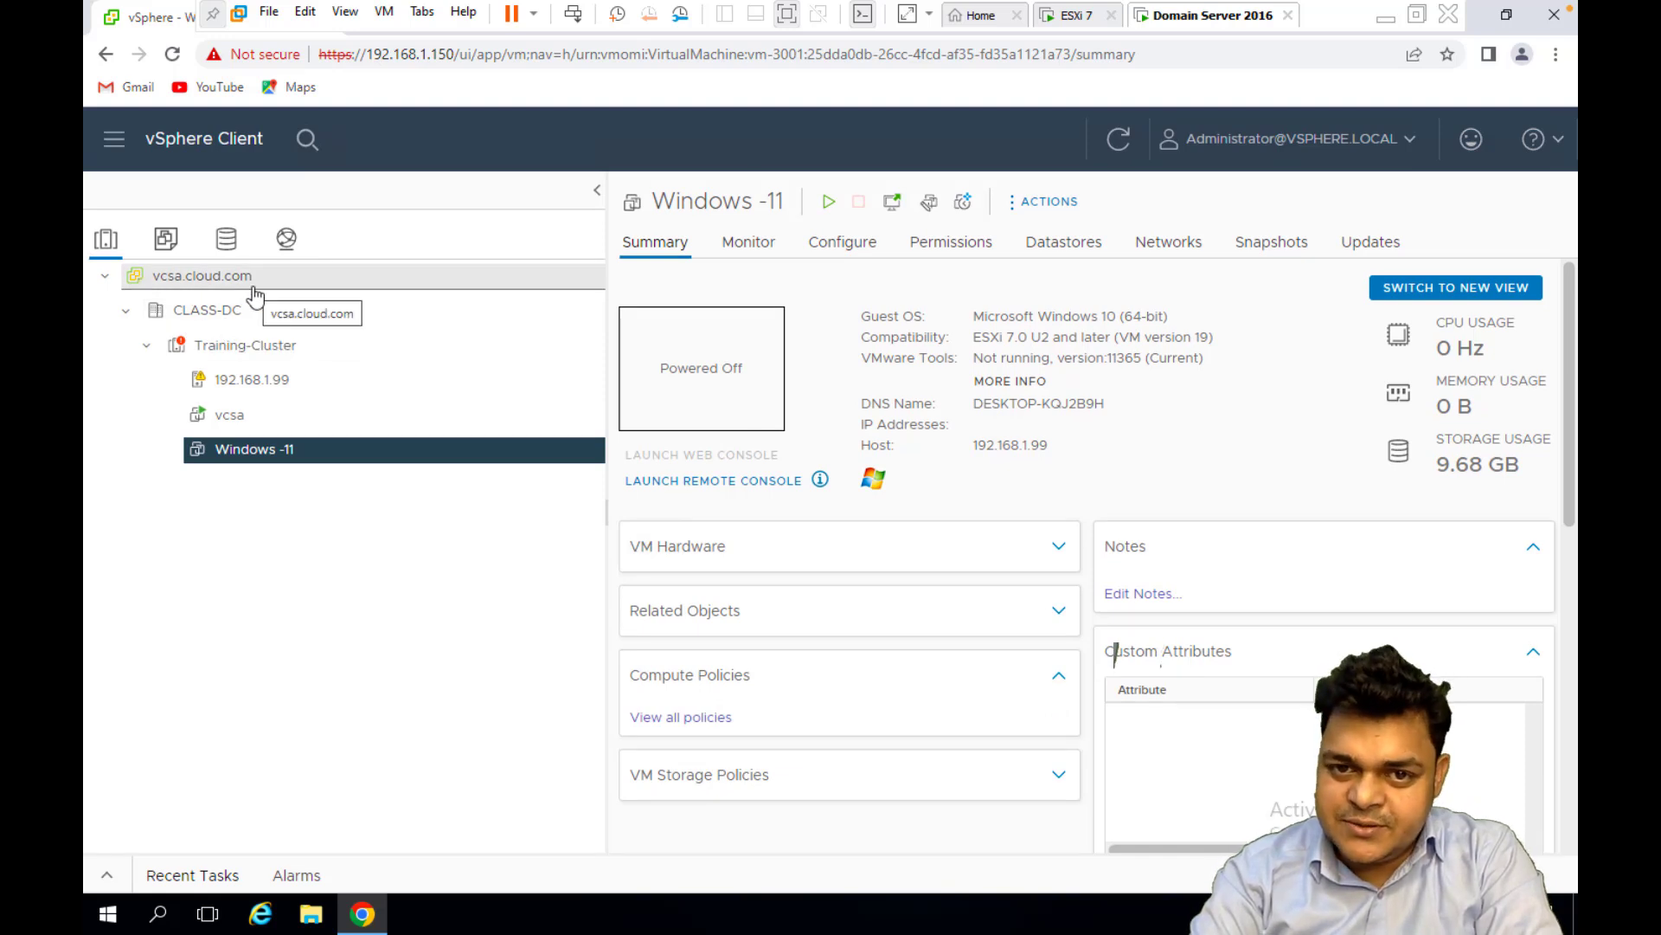
Show the networking inventory and reset the nfs-storage and Training-Cluster alarms on CLASS-DC to green.
left_click(287, 239)
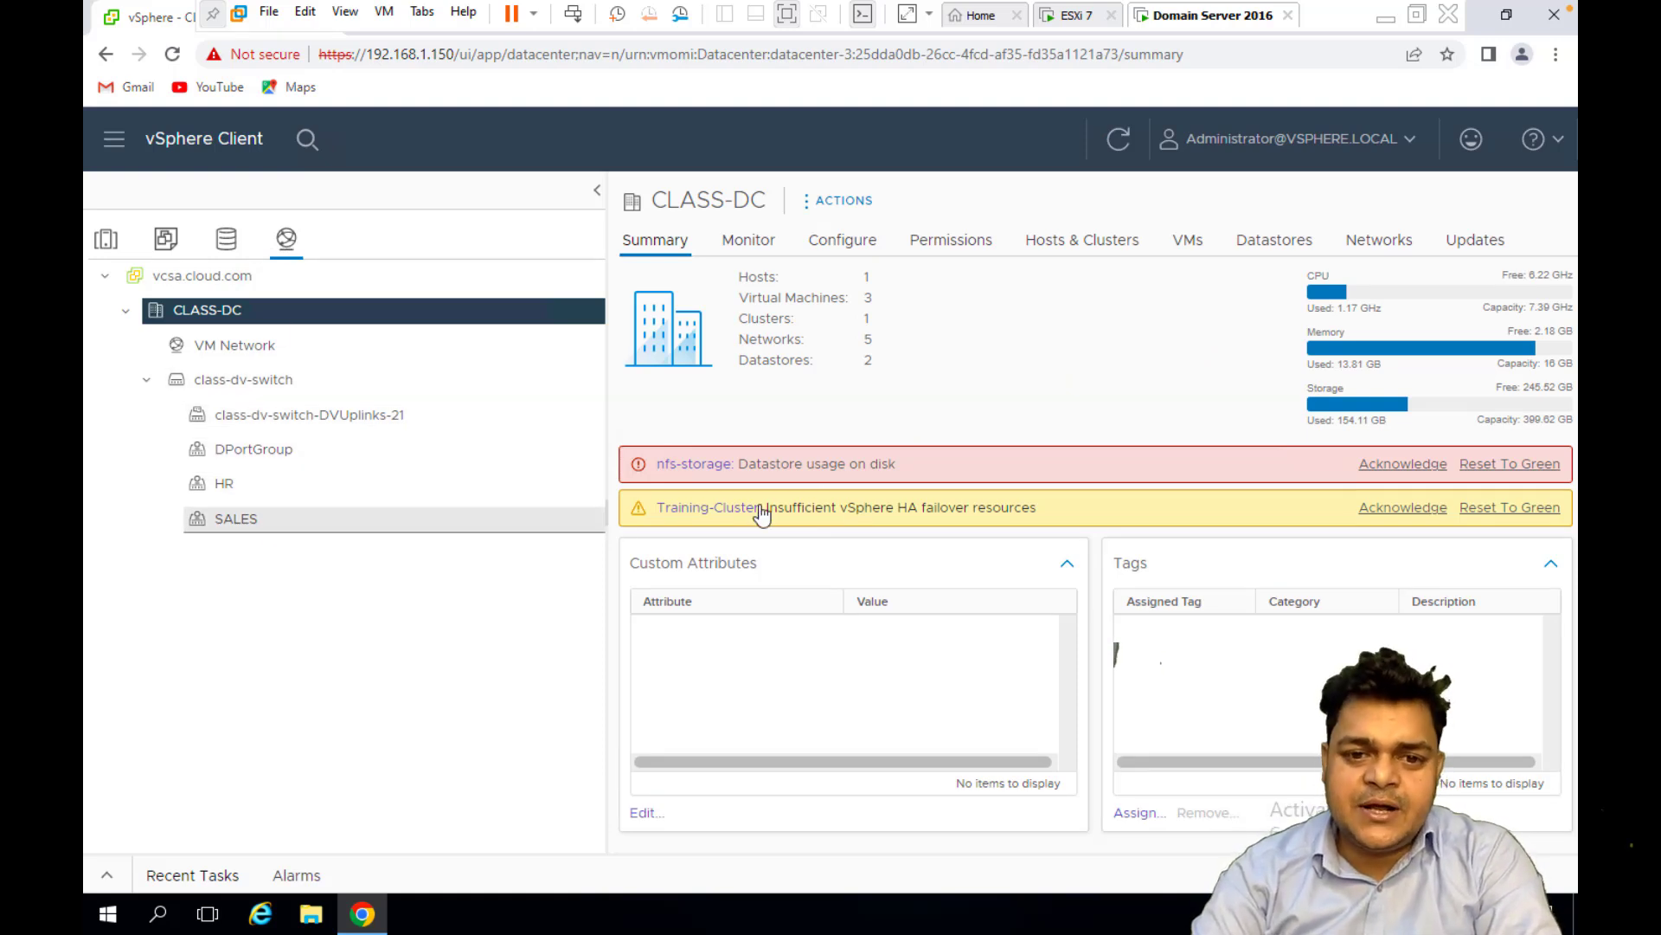
left_click(1529, 468)
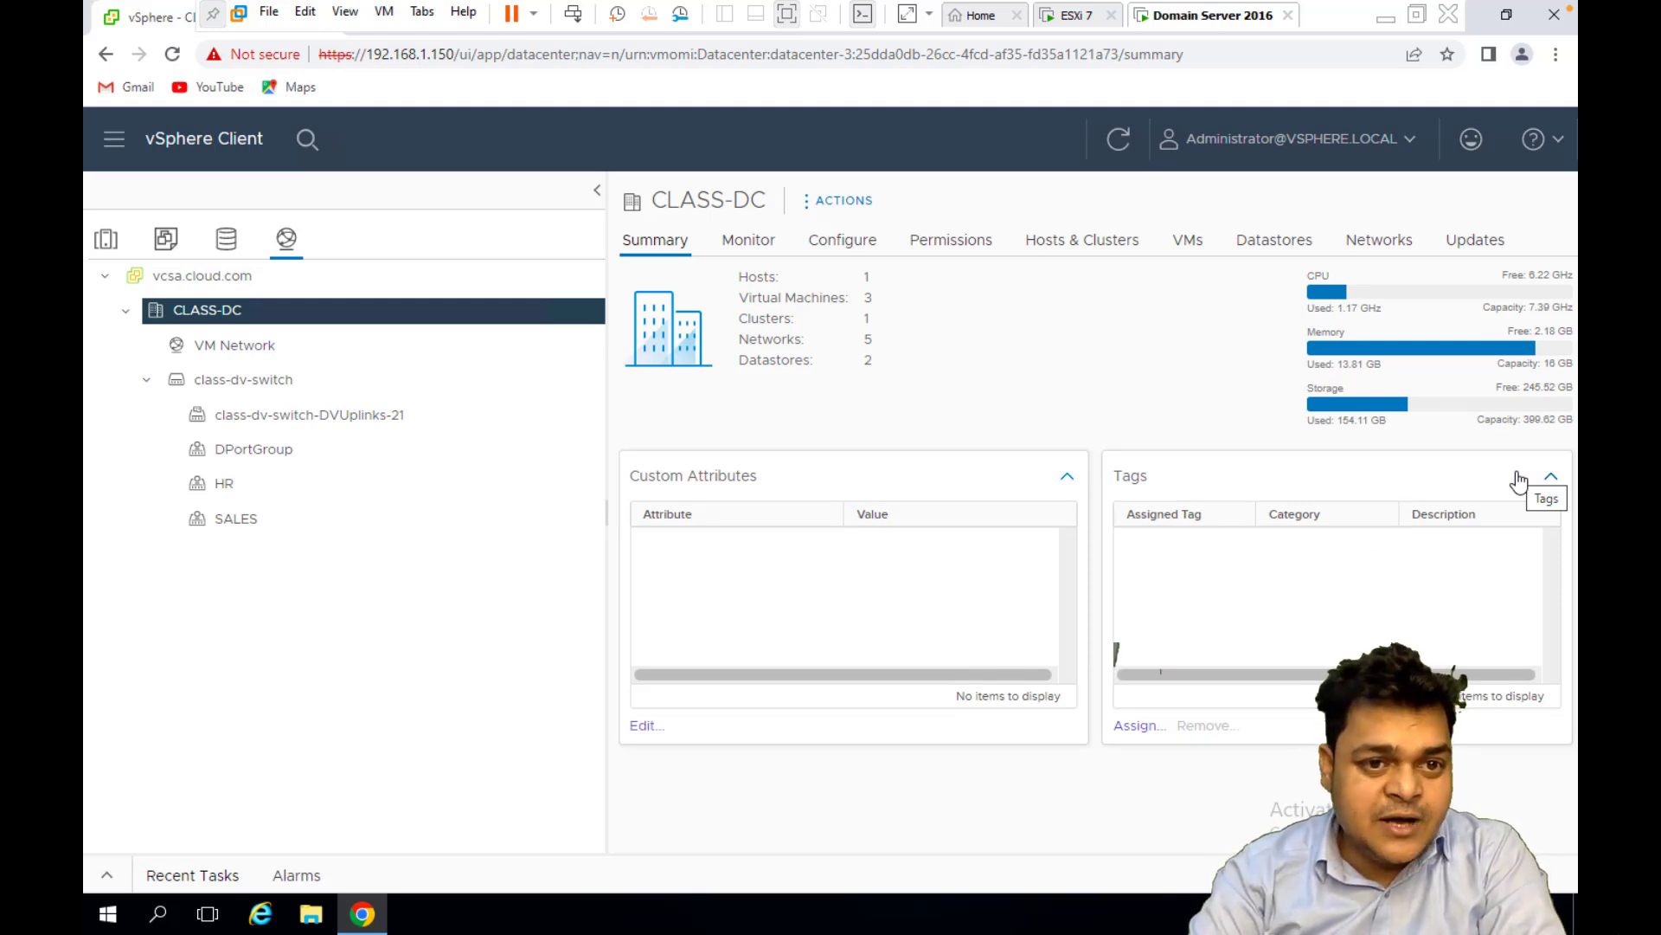
Switch to OneNote on the Mac and add a new page to the AWS Youtube section.
key("ctrl+Left")
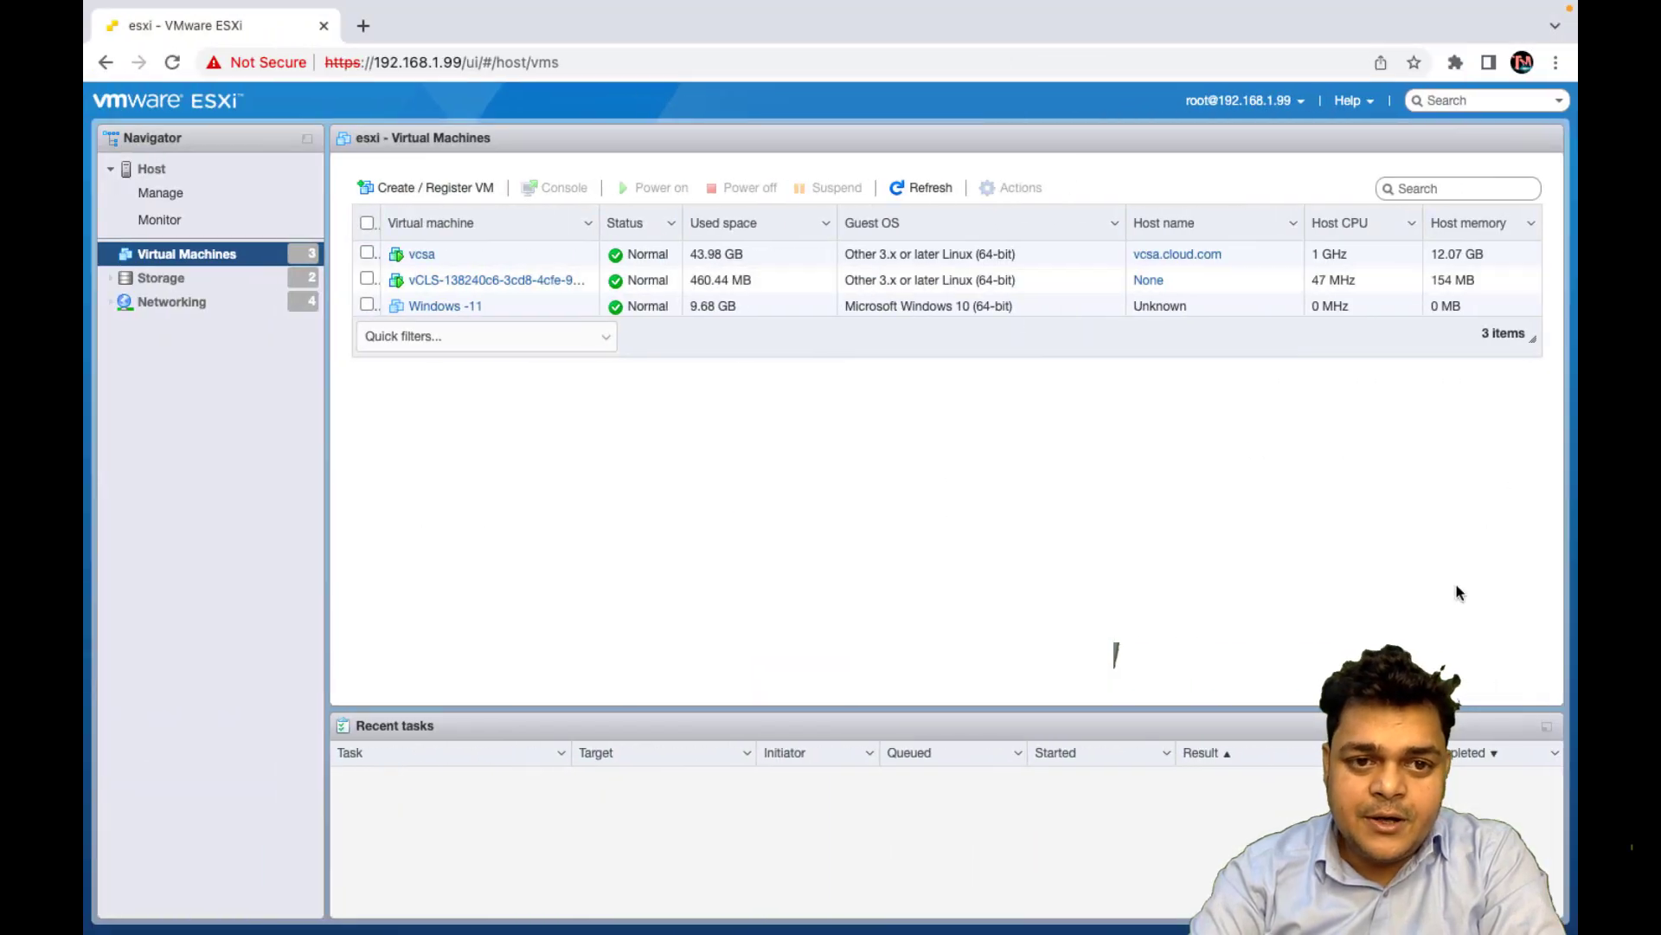
key("ctrl+Left")
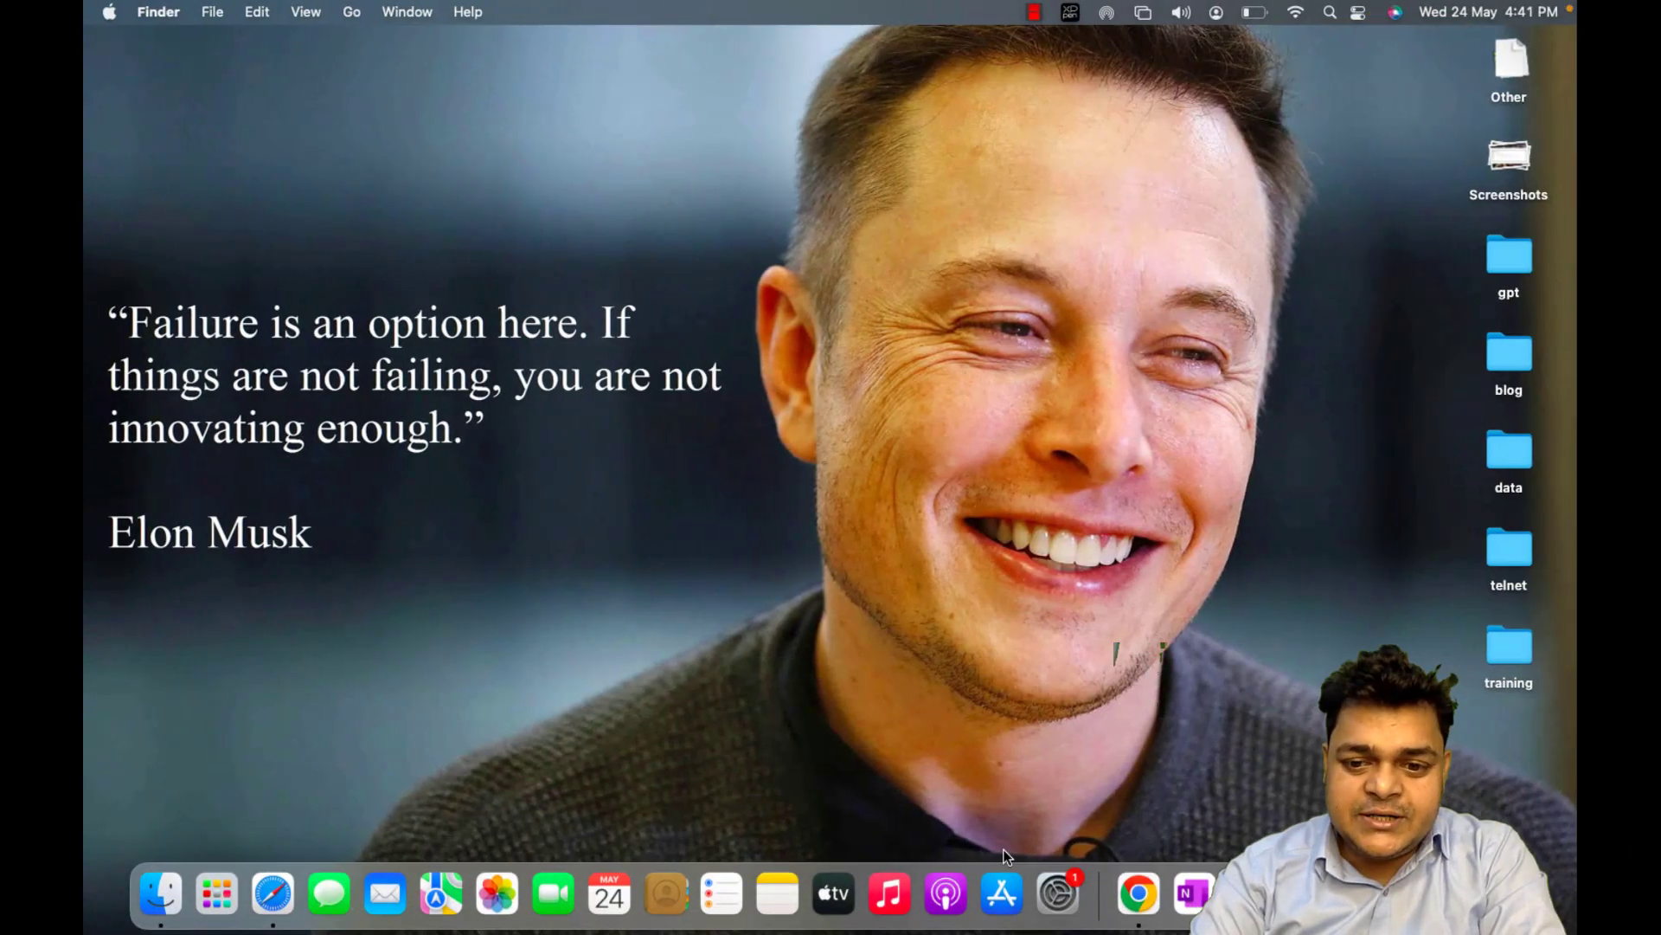
left_click(1193, 893)
left_click(106, 178)
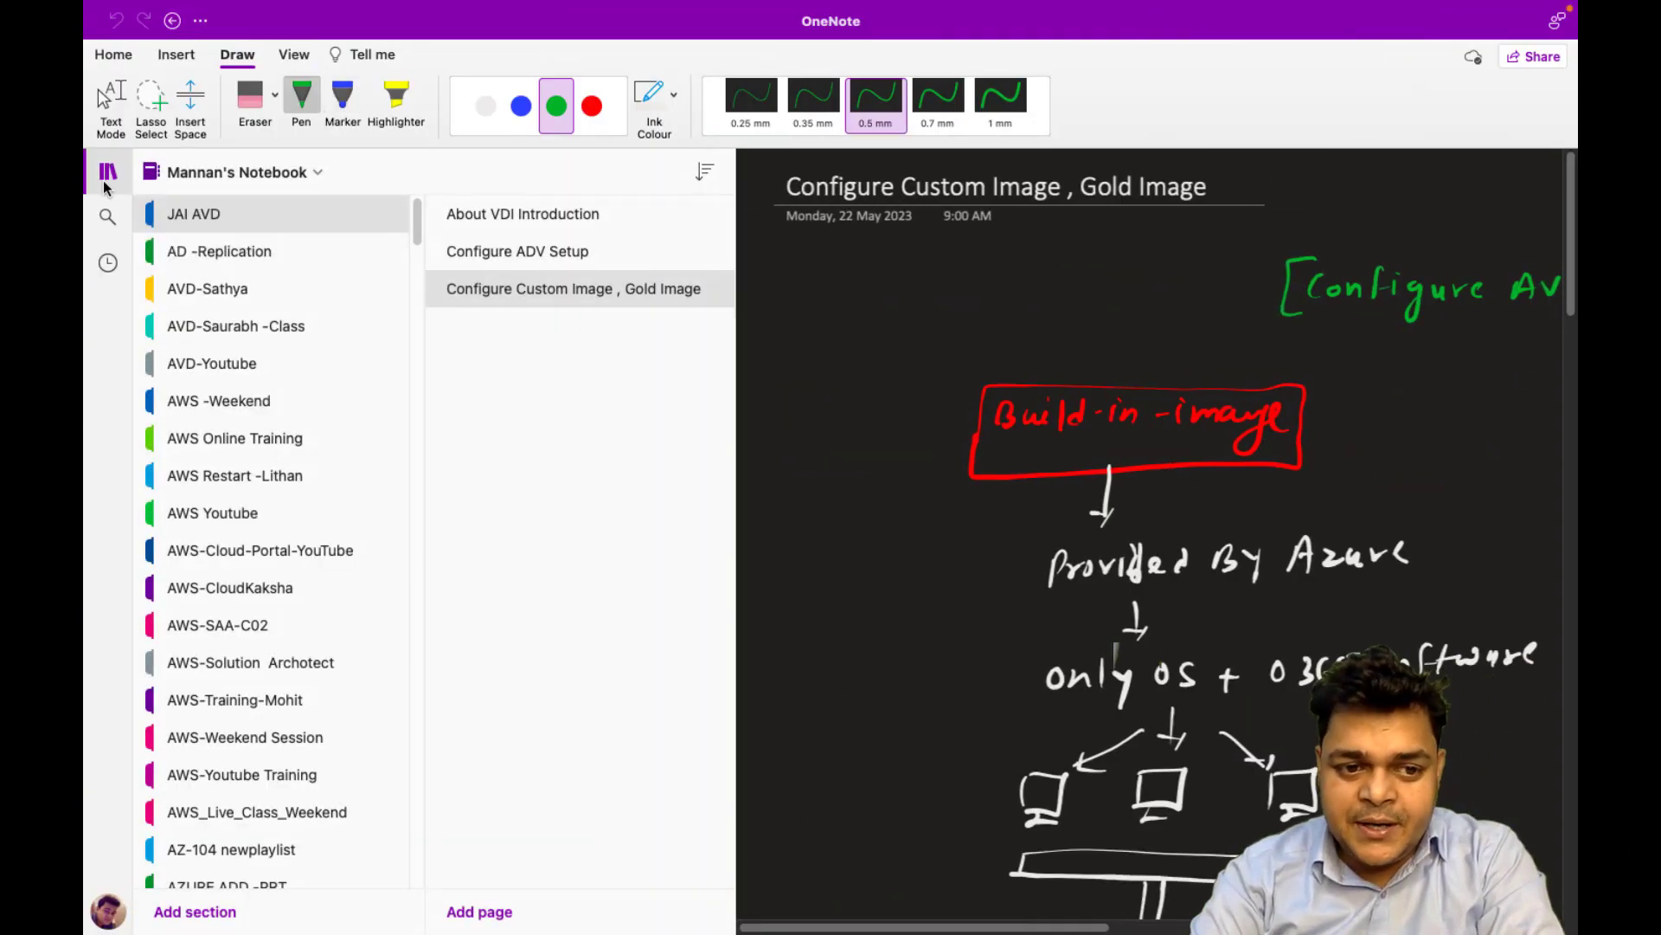
left_click(232, 516)
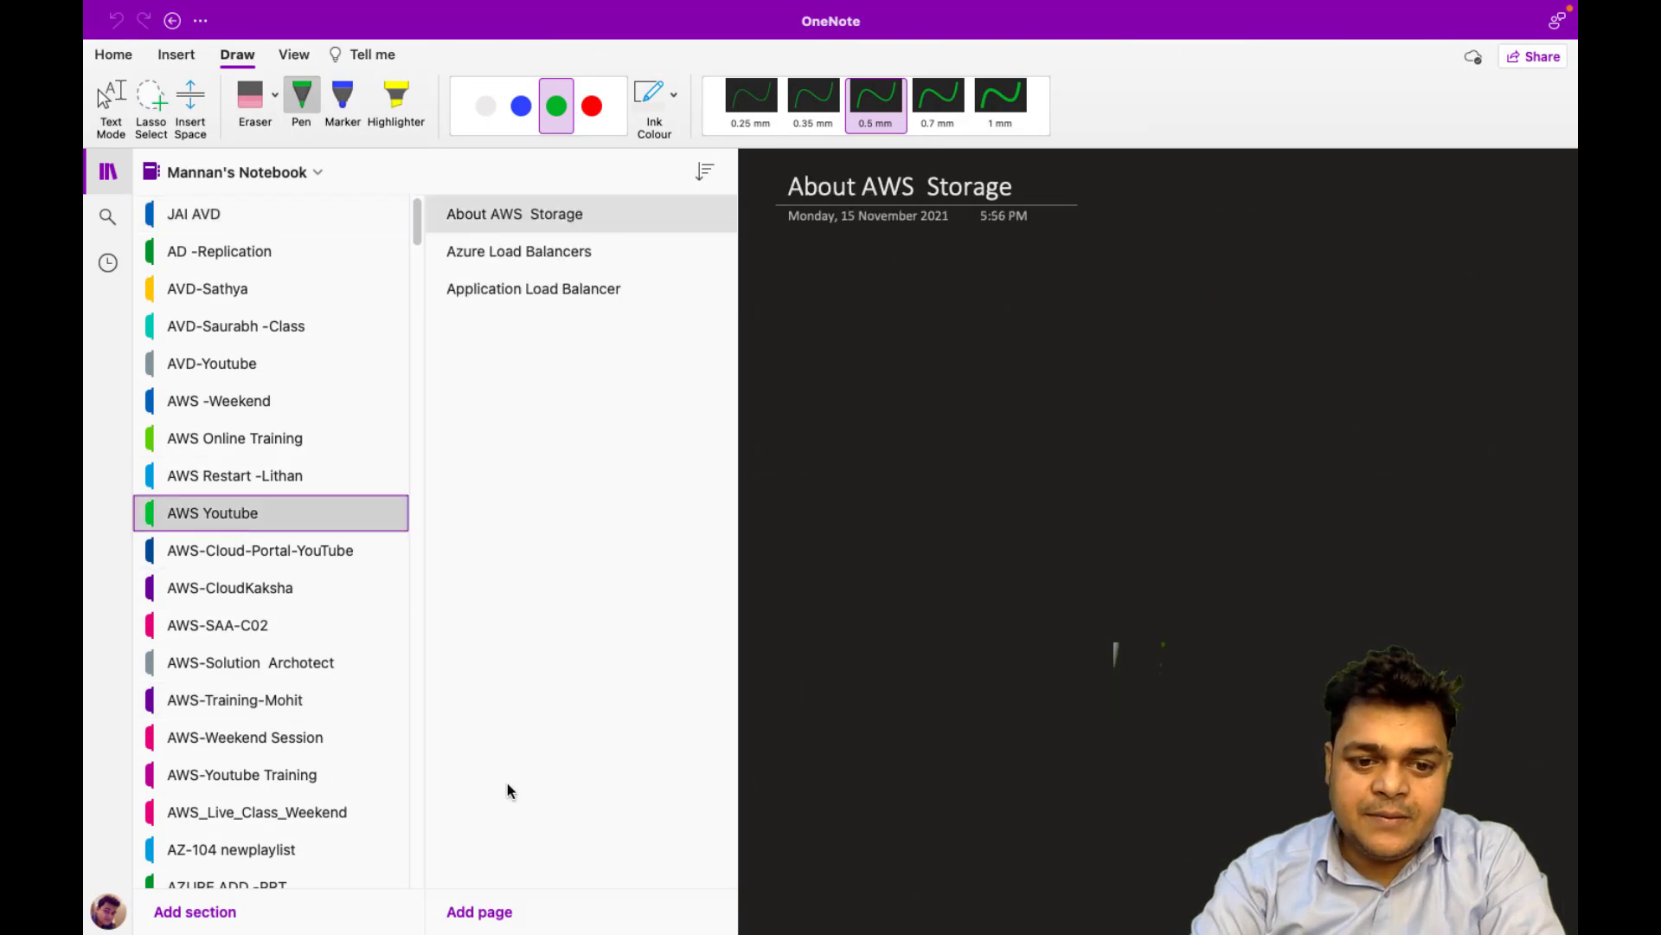
left_click(578, 303)
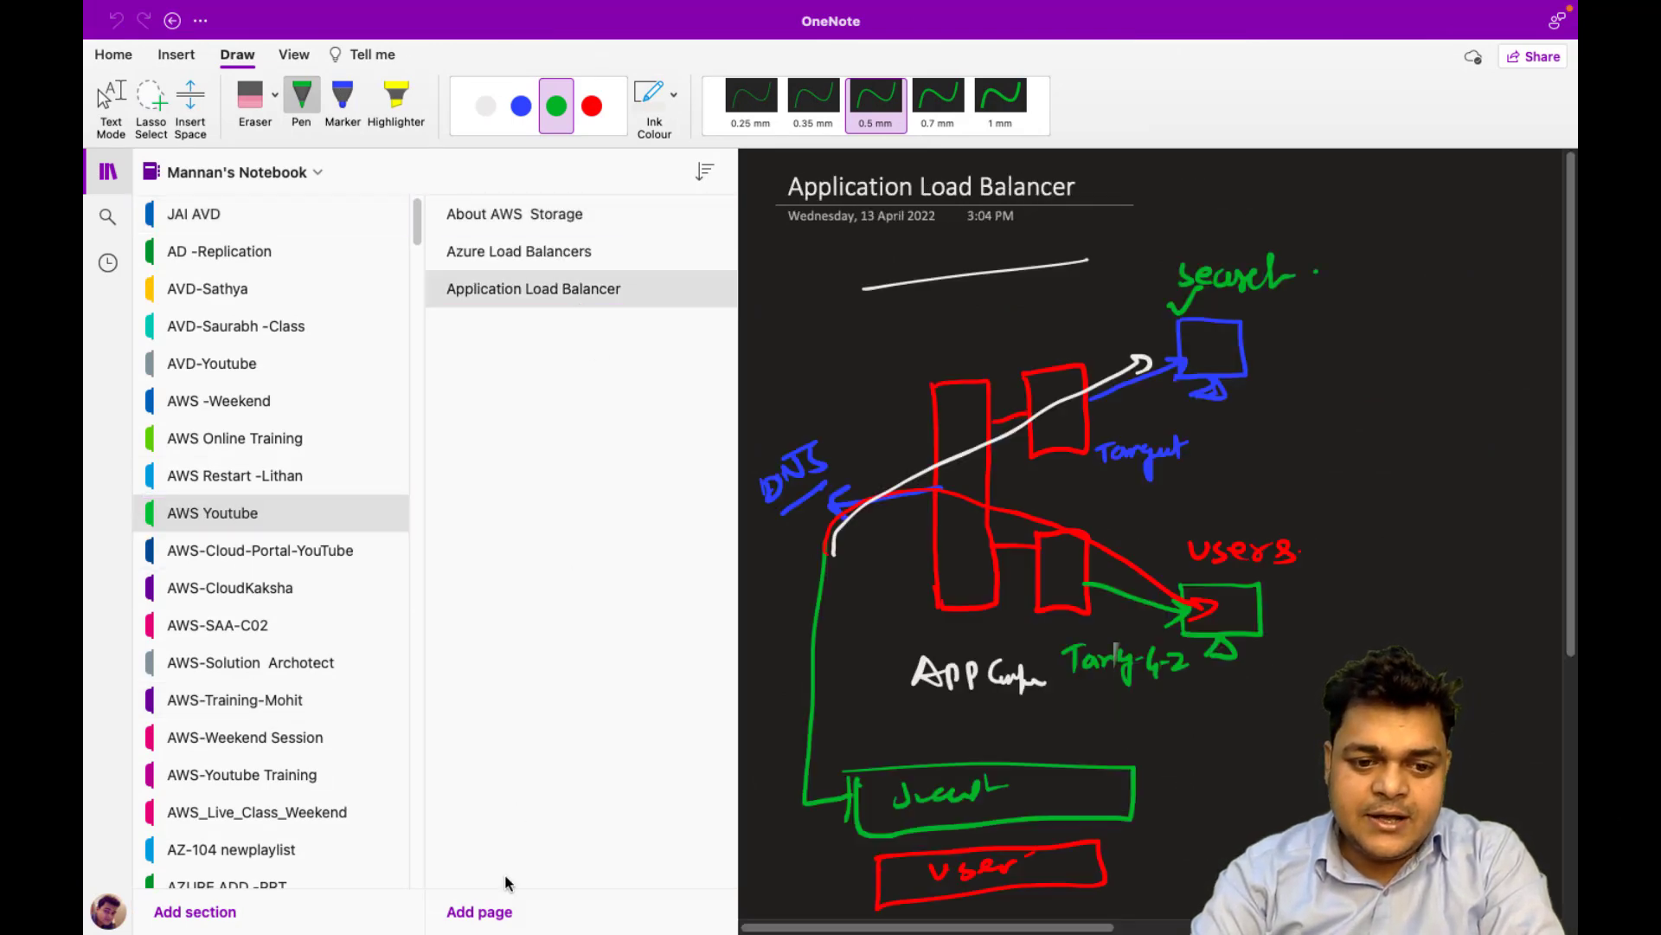
left_click(483, 911)
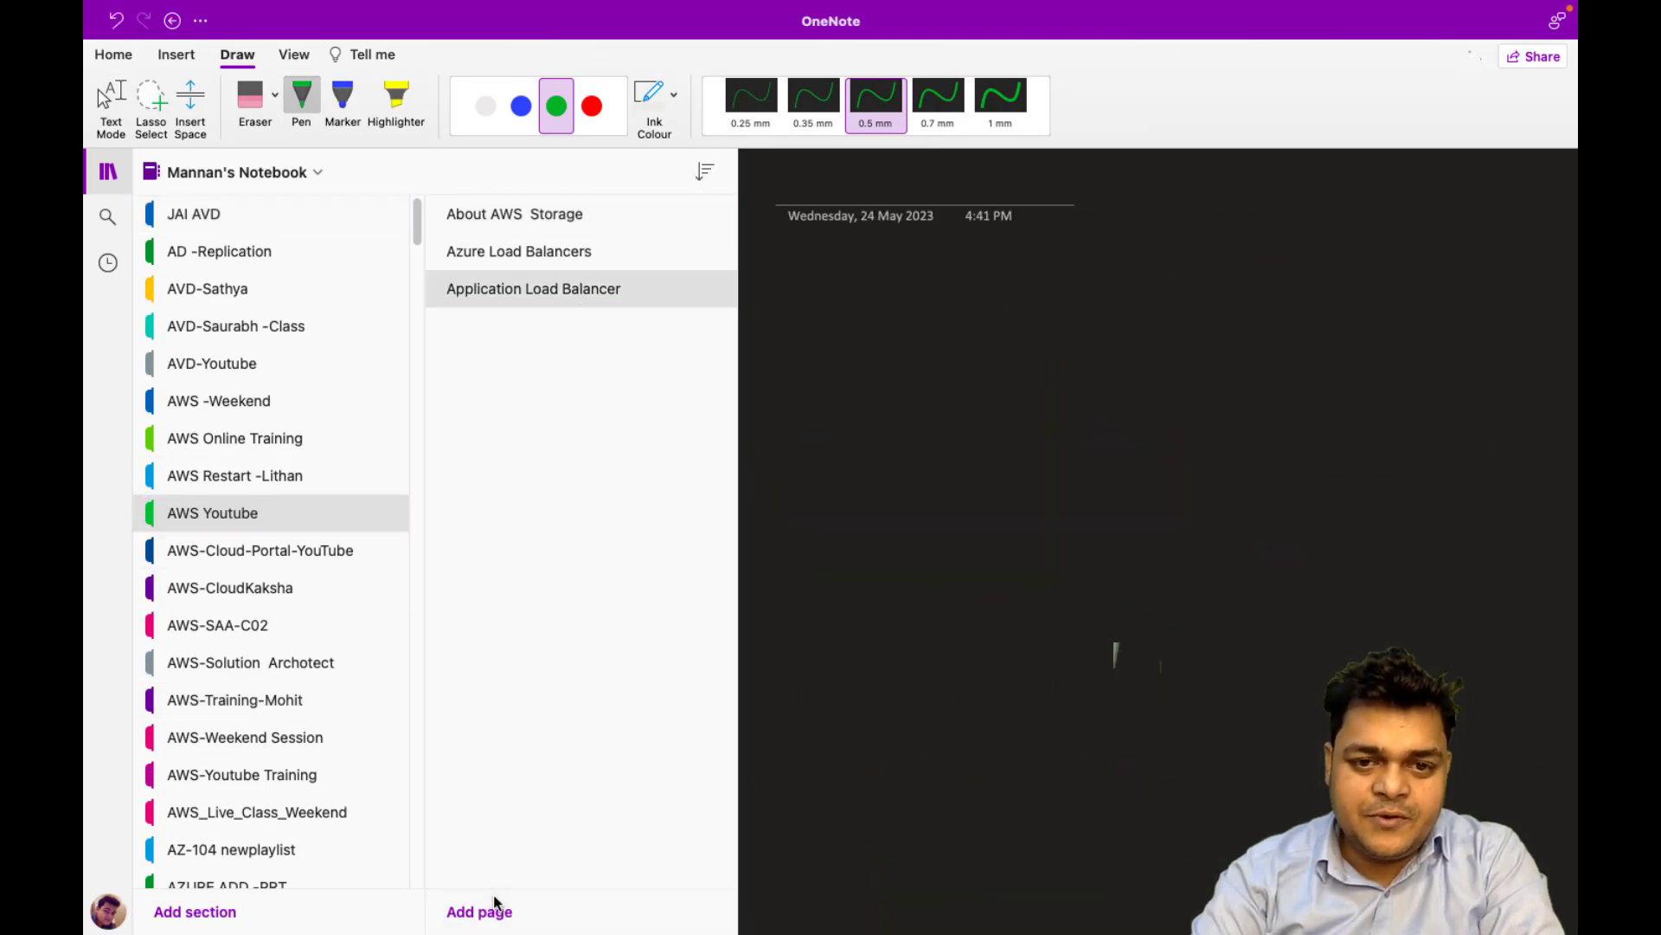
Hide the notebook's section and page lists to give the blank page the full width.
left_click(109, 218)
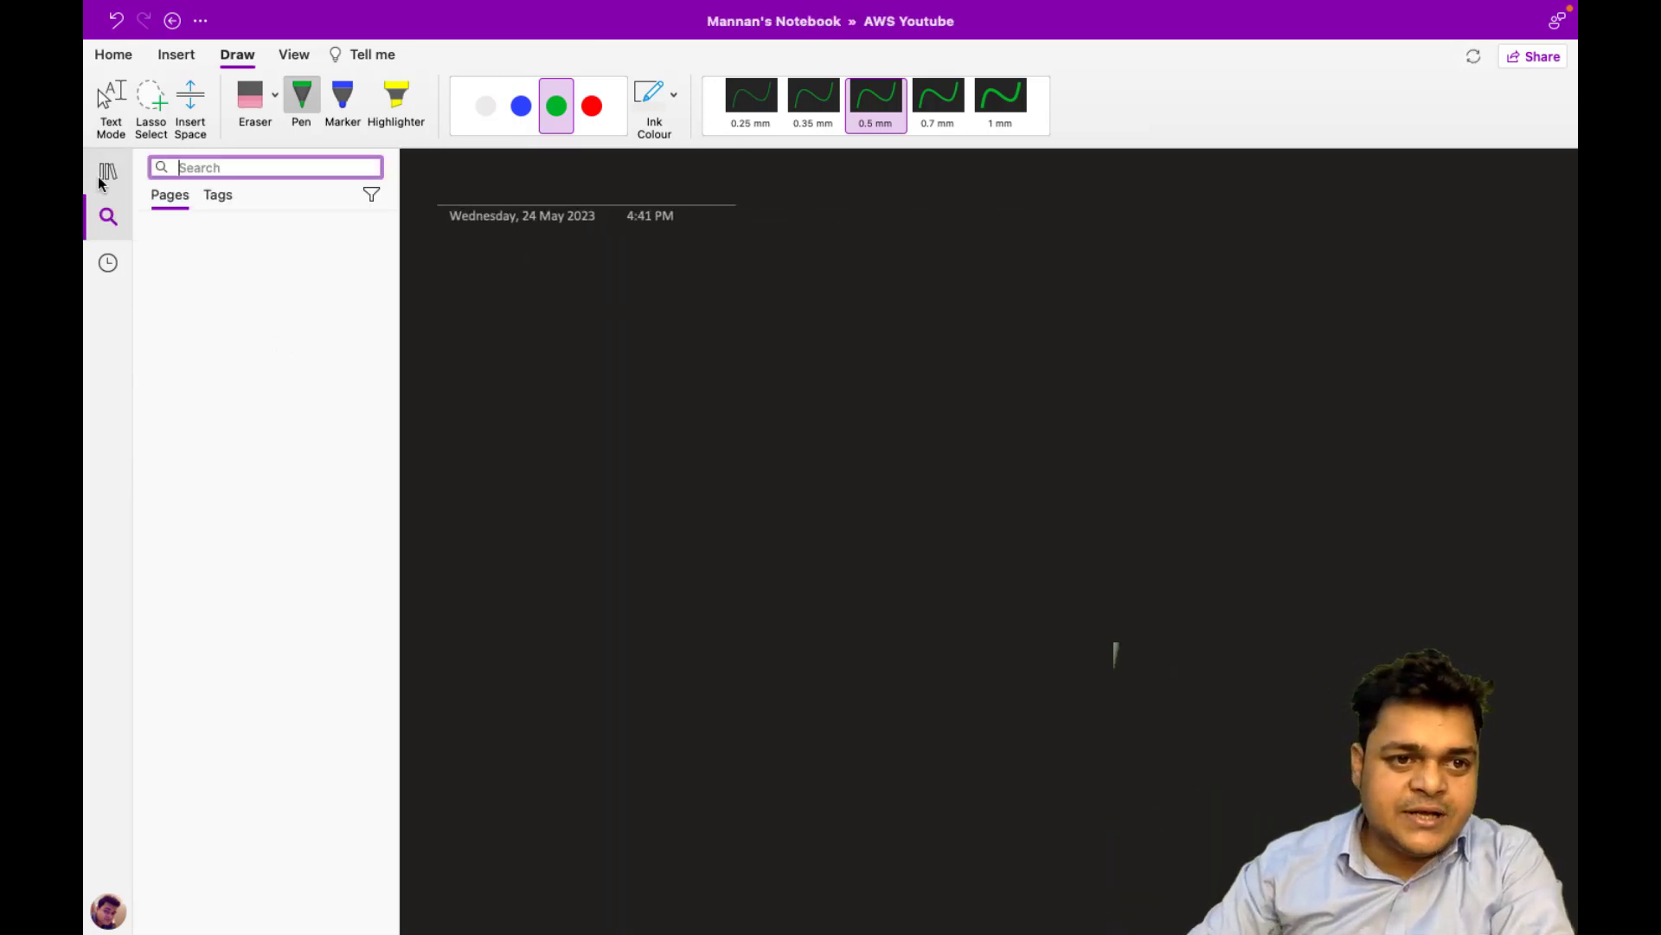
left_click(107, 173)
left_click(109, 174)
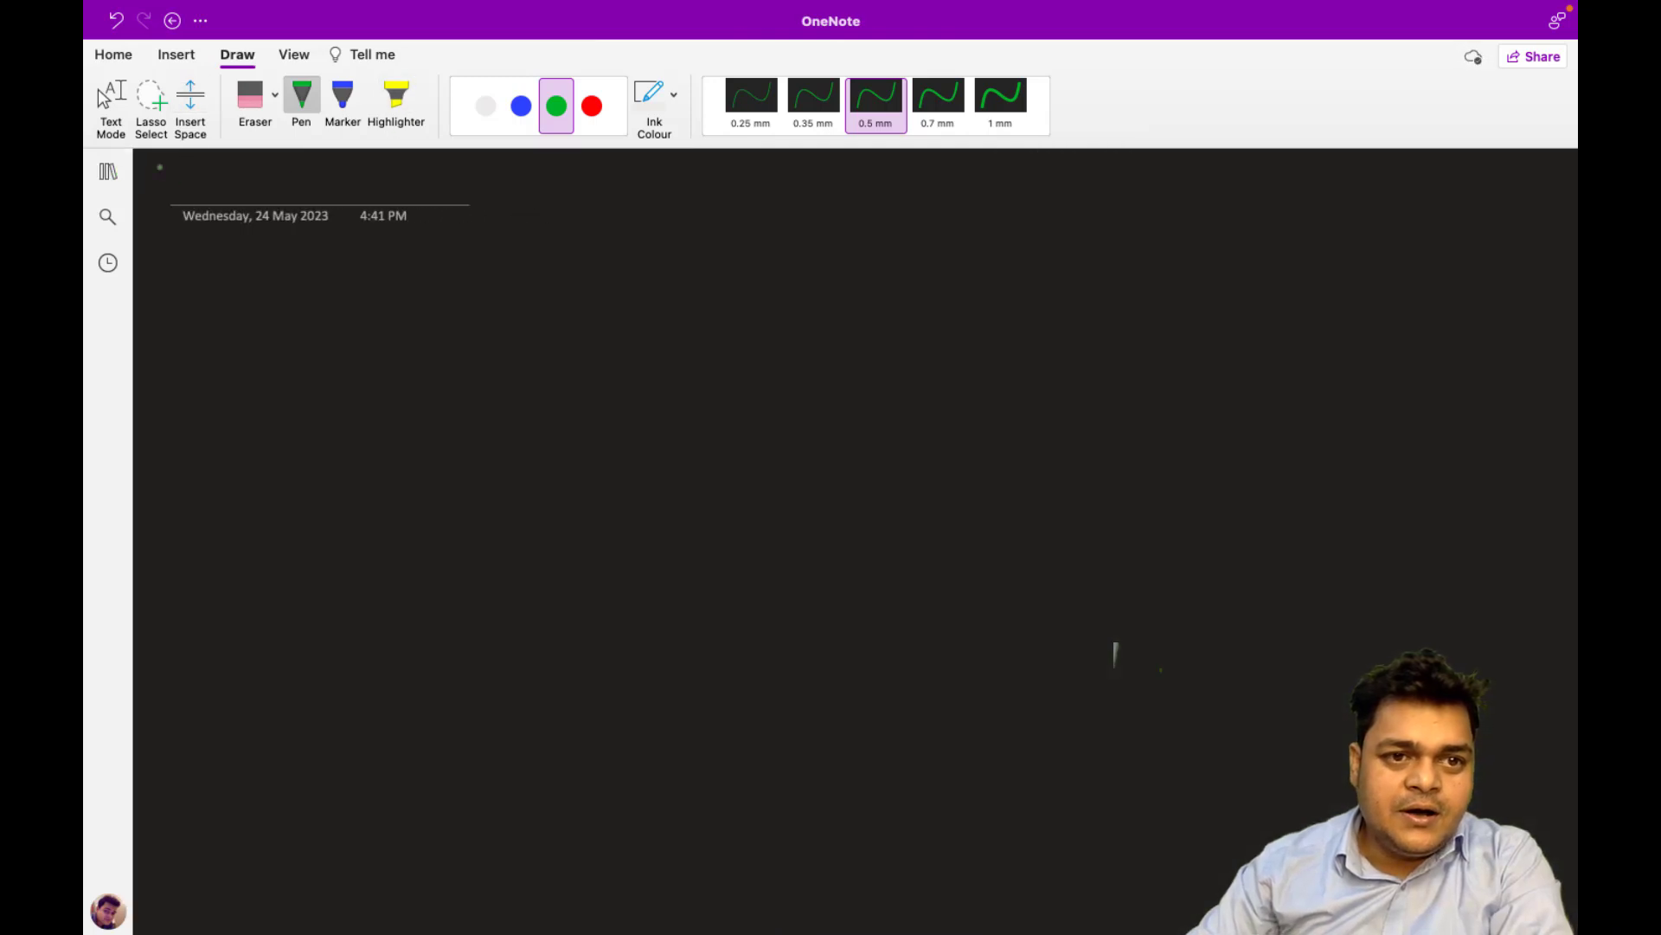
Draw a blue rectangle with the pen on the new page and handwrite "vCenter Server" beneath it.
left_click(521, 106)
mouse_move(308, 367)
left_mouse_down()
mouse_move(315, 459)
mouse_move(390, 454)
mouse_move(330, 457)
mouse_move(316, 519)
left_mouse_up()
mouse_move(340, 506)
left_mouse_down()
mouse_move(335, 525)
mouse_move(456, 508)
left_mouse_up()
mouse_move(356, 555)
left_mouse_down()
mouse_move(340, 579)
mouse_move(422, 562)
mouse_move(440, 580)
mouse_move(474, 557)
left_mouse_up()
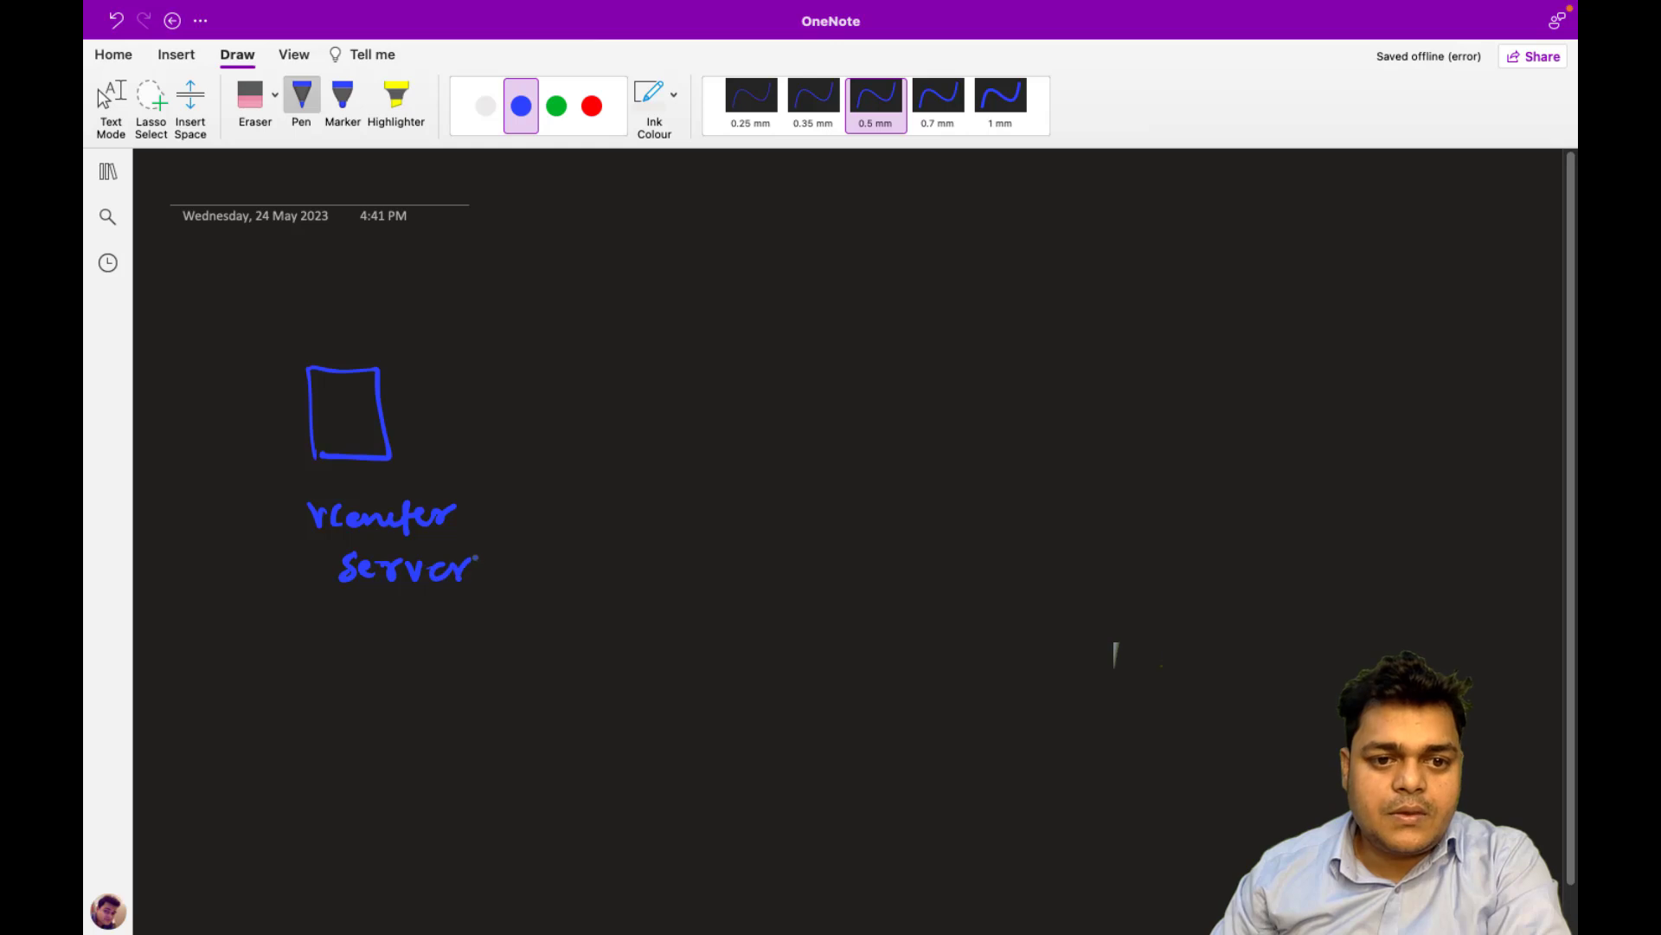
Draw a green arrow from the vCenter Server box to a sketched computer and label the computer "Domain".
left_click(557, 105)
mouse_move(397, 421)
left_mouse_down()
mouse_move(737, 430)
mouse_move(730, 443)
mouse_move(762, 462)
left_mouse_up()
mouse_move(755, 408)
left_mouse_down()
mouse_move(813, 404)
mouse_move(822, 459)
mouse_move(786, 464)
mouse_move(775, 487)
mouse_move(802, 487)
left_mouse_up()
left_click_drag(802, 487, 773, 487)
mouse_move(832, 413)
left_mouse_down()
mouse_move(839, 472)
mouse_move(868, 436)
mouse_move(846, 468)
left_mouse_up()
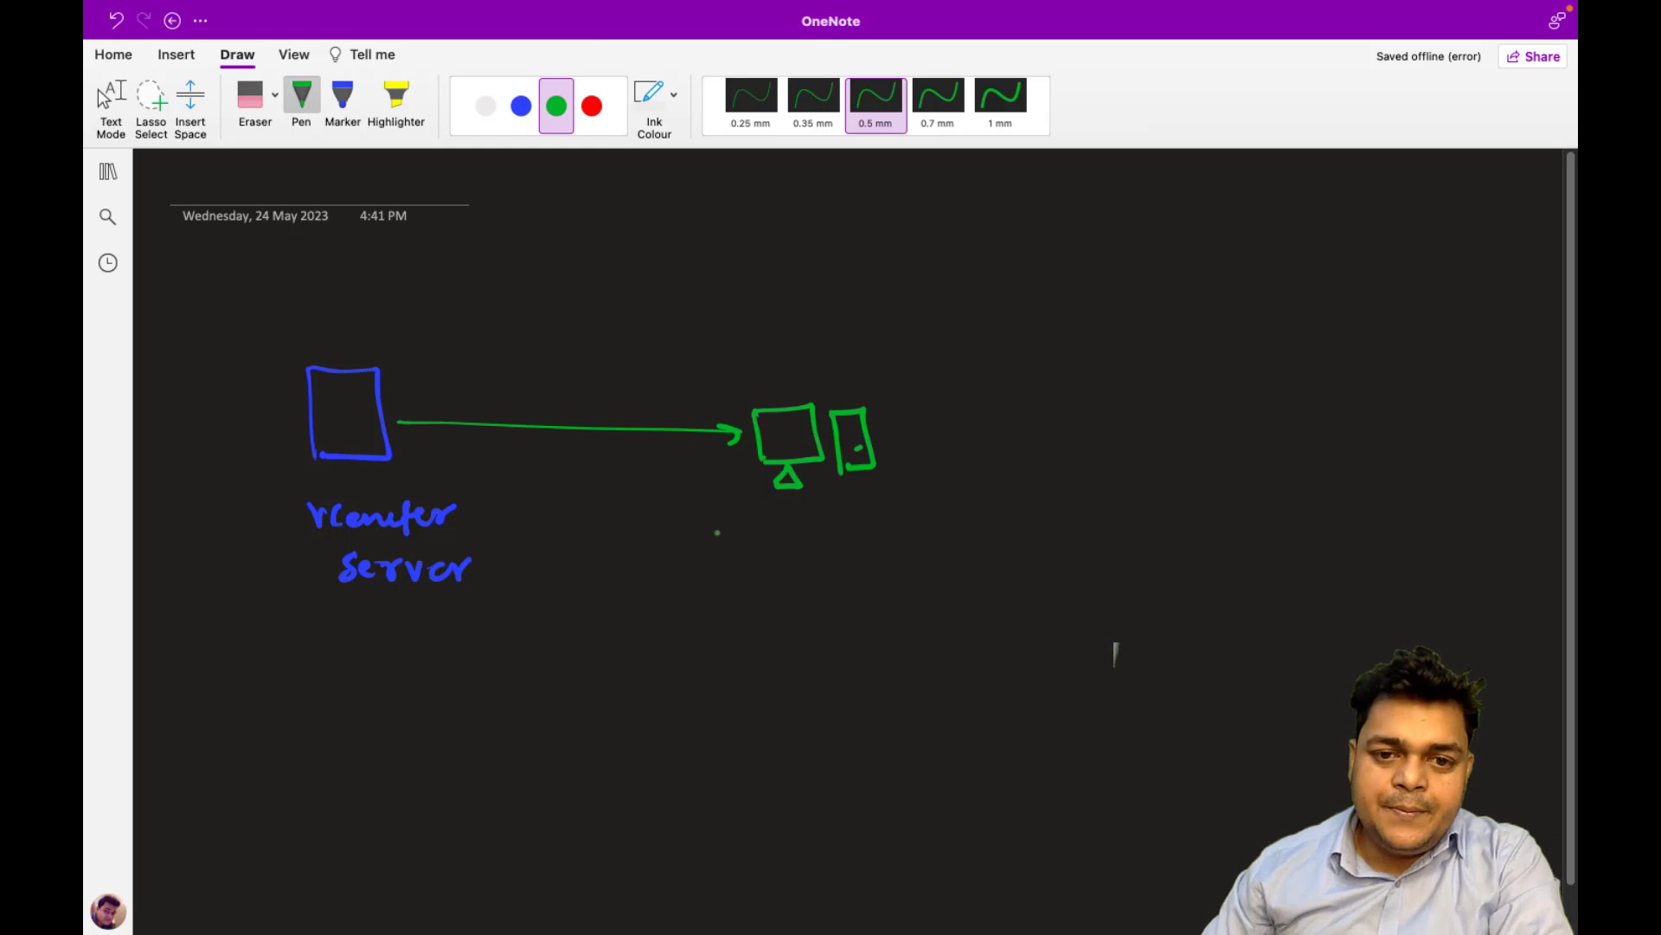
mouse_move(755, 525)
left_mouse_down()
mouse_move(747, 555)
mouse_move(868, 532)
mouse_move(897, 545)
left_mouse_up()
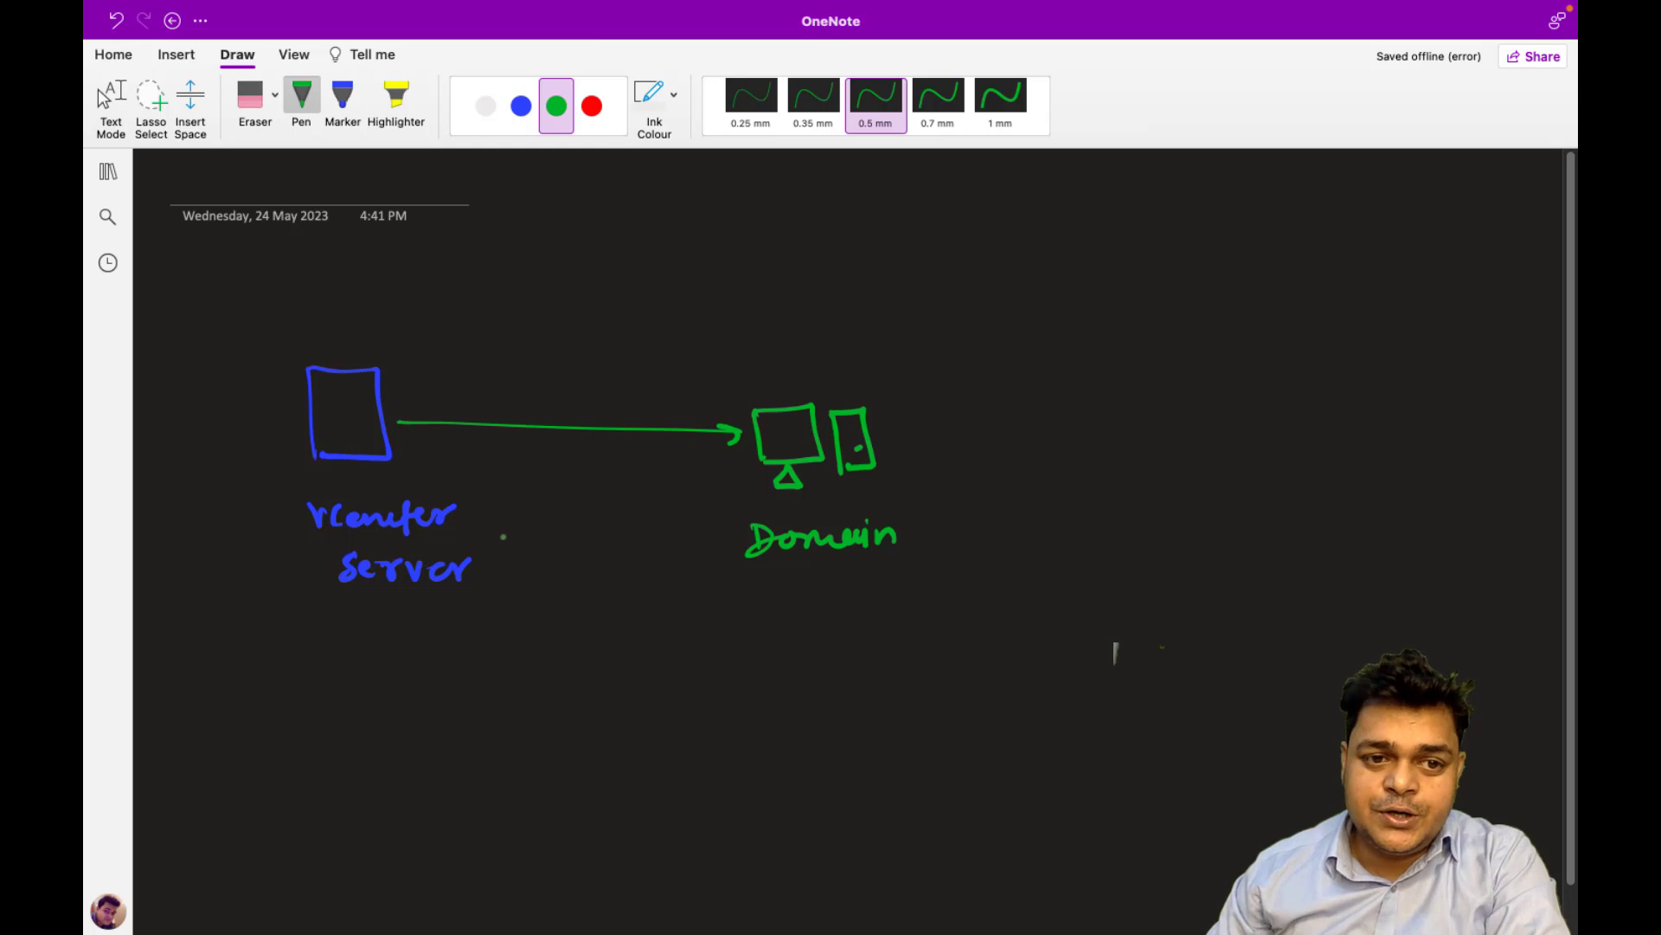
Enclose the vCenter Server drawing in a white dashed rectangle labelled "ESXI-Host" and add a check mark beside the blue box.
left_click(485, 105)
left_click_drag(234, 364, 245, 370)
left_click_drag(247, 390, 251, 450)
left_click_drag(262, 588, 258, 607)
mouse_move(259, 613)
left_mouse_down()
mouse_move(258, 629)
mouse_move(458, 641)
mouse_move(486, 618)
mouse_move(479, 543)
left_mouse_up()
mouse_move(475, 481)
left_mouse_down()
mouse_move(453, 327)
mouse_move(292, 339)
left_mouse_up()
left_click_drag(281, 343, 237, 362)
mouse_move(342, 297)
left_mouse_down()
mouse_move(356, 321)
mouse_move(348, 308)
left_mouse_up()
mouse_move(337, 295)
left_mouse_down()
mouse_move(353, 292)
mouse_move(357, 320)
mouse_move(391, 312)
left_mouse_up()
mouse_move(391, 295)
left_mouse_down()
mouse_move(383, 319)
mouse_move(459, 298)
left_mouse_up()
left_click_drag(467, 283, 464, 297)
mouse_move(486, 272)
left_mouse_down()
mouse_move(484, 294)
mouse_move(498, 279)
left_mouse_up()
mouse_move(416, 402)
left_mouse_down()
mouse_move(446, 397)
mouse_move(421, 406)
mouse_move(446, 377)
left_mouse_up()
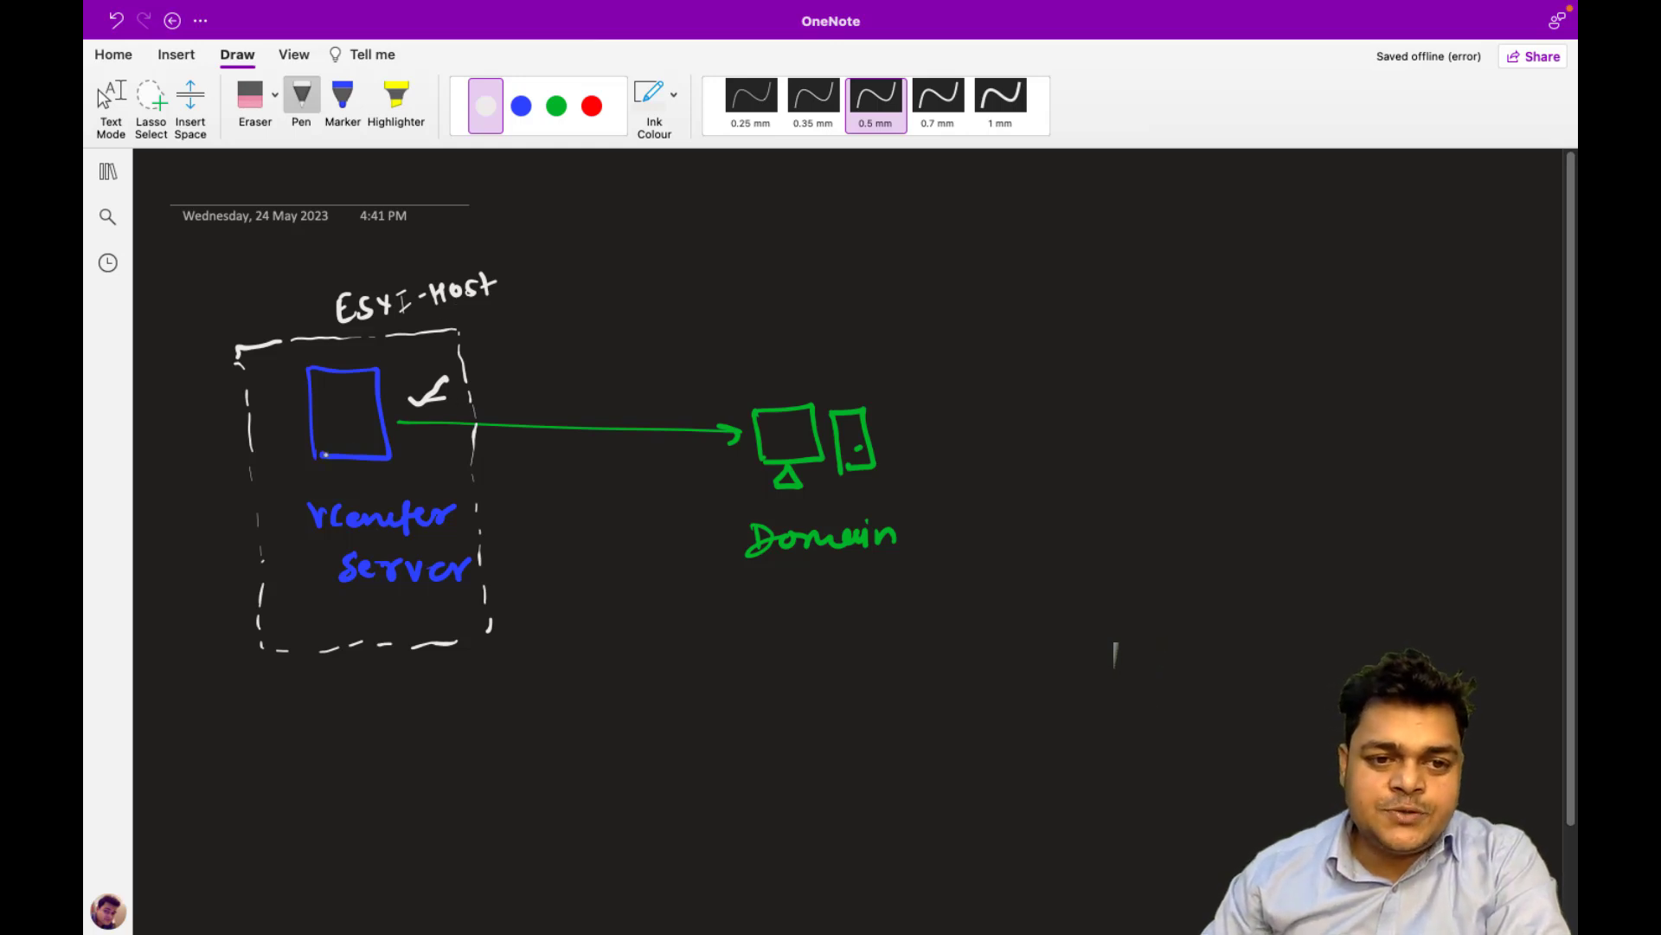
Draw a red circle below the Domain computer and handwrite the shared storage label beneath it.
left_click(556, 106)
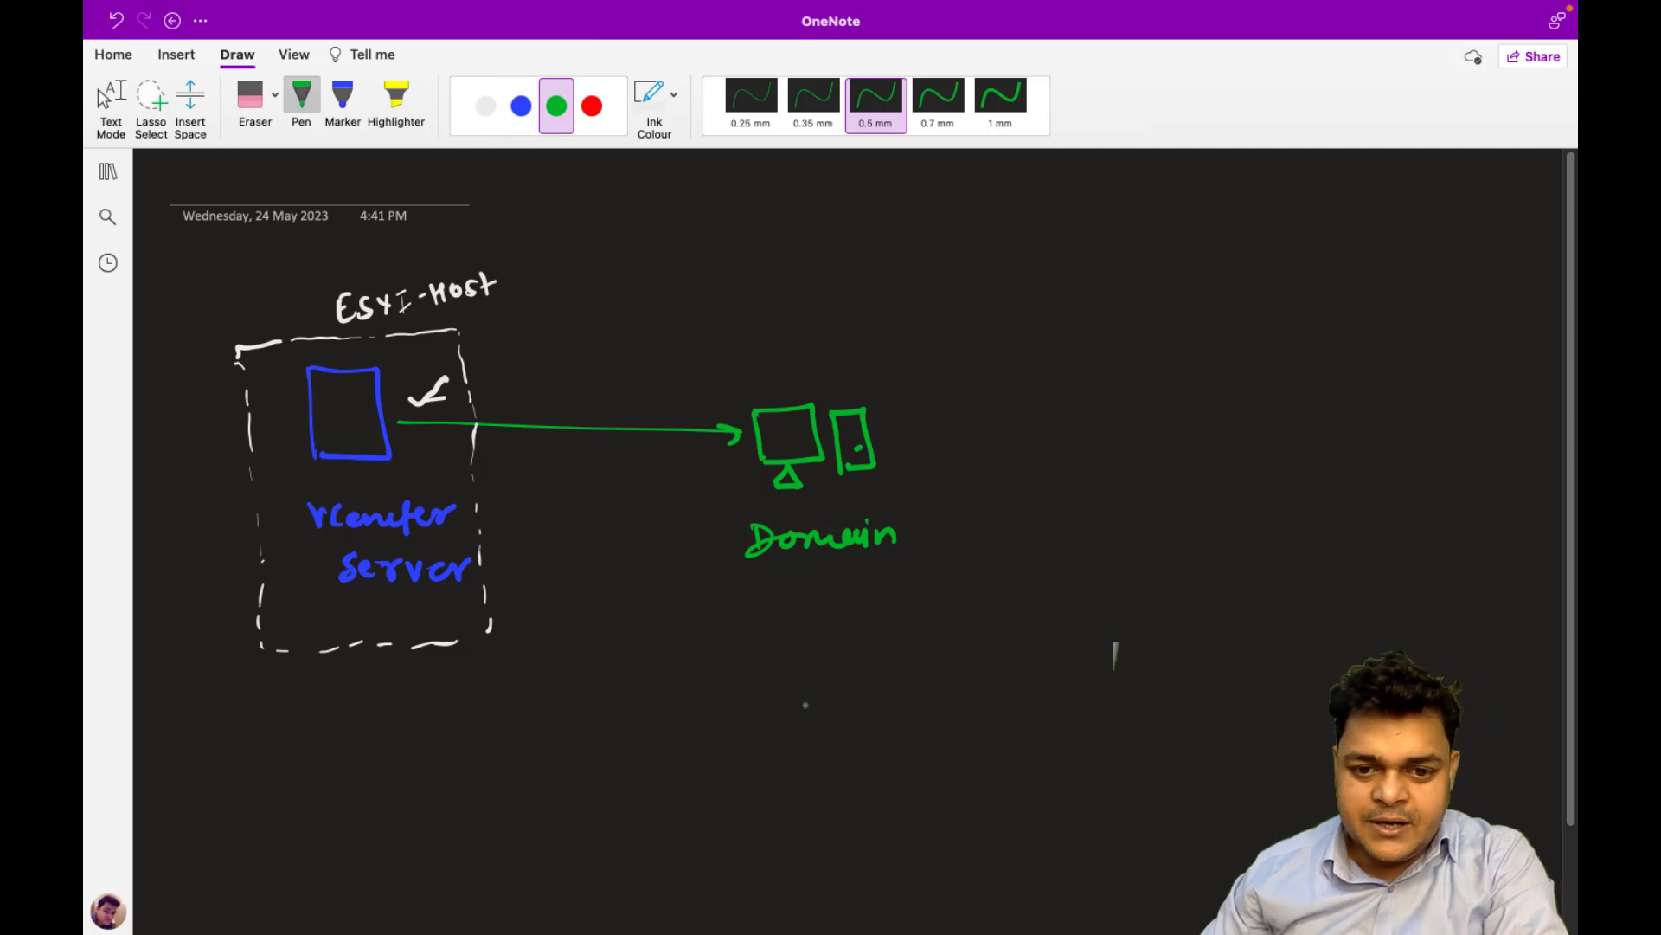
left_click(591, 106)
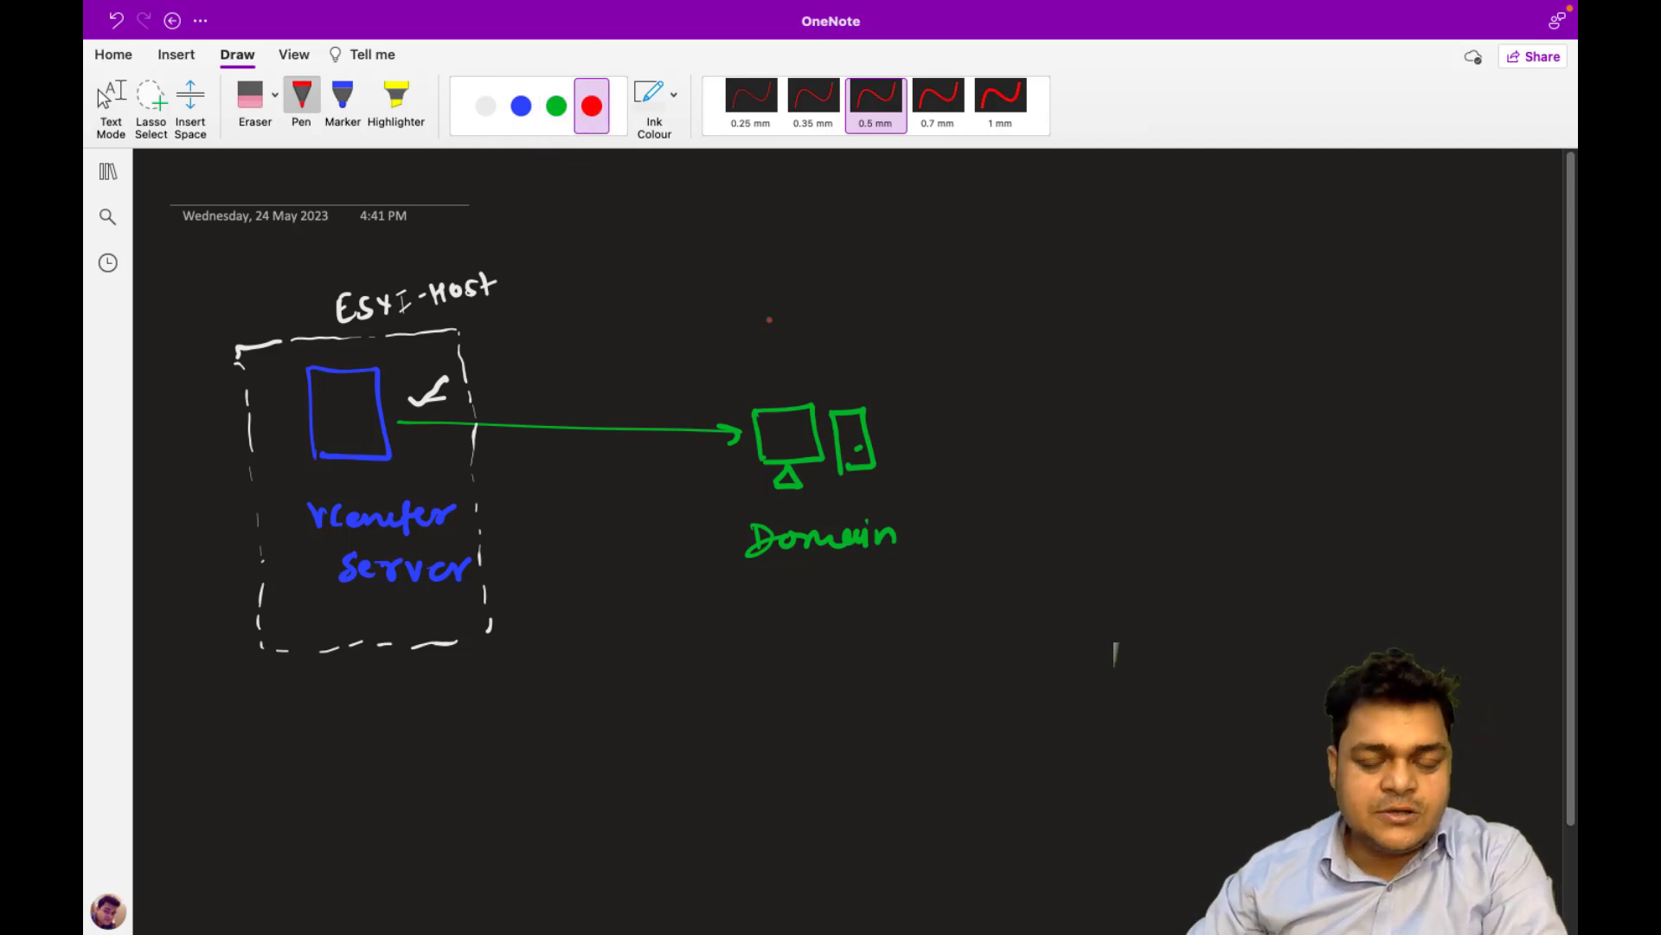
mouse_move(846, 683)
left_mouse_down()
mouse_move(871, 771)
mouse_move(826, 689)
left_mouse_up()
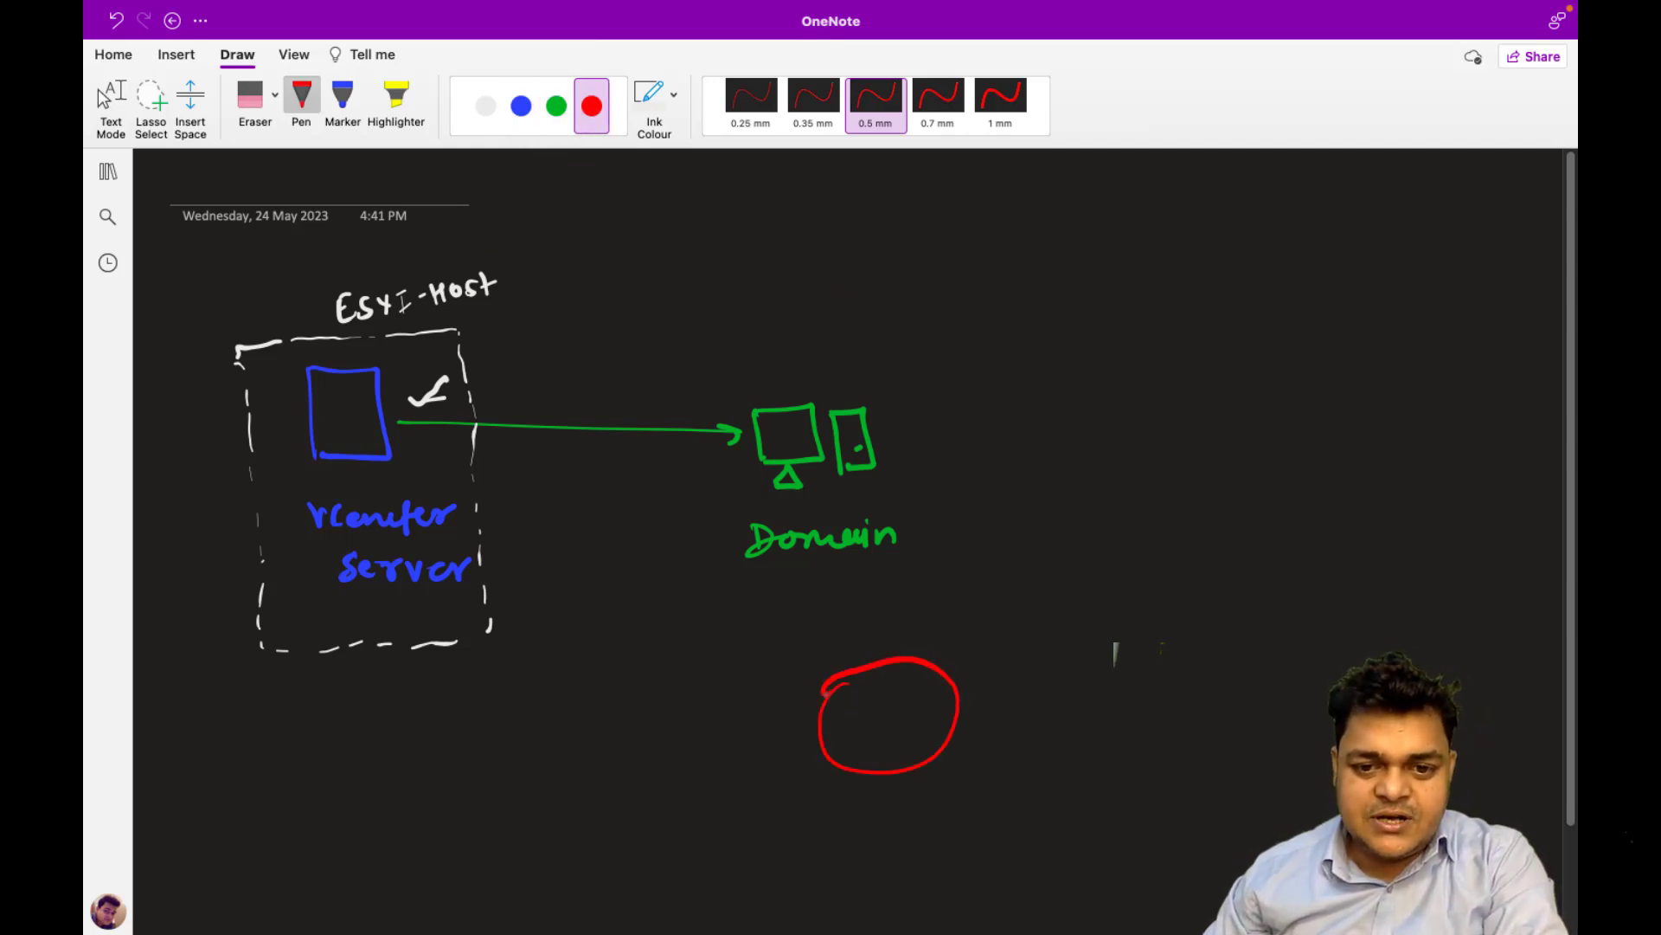
mouse_move(855, 796)
left_mouse_down()
mouse_move(949, 810)
mouse_move(1002, 792)
mouse_move(1054, 820)
mouse_move(1082, 801)
left_mouse_up()
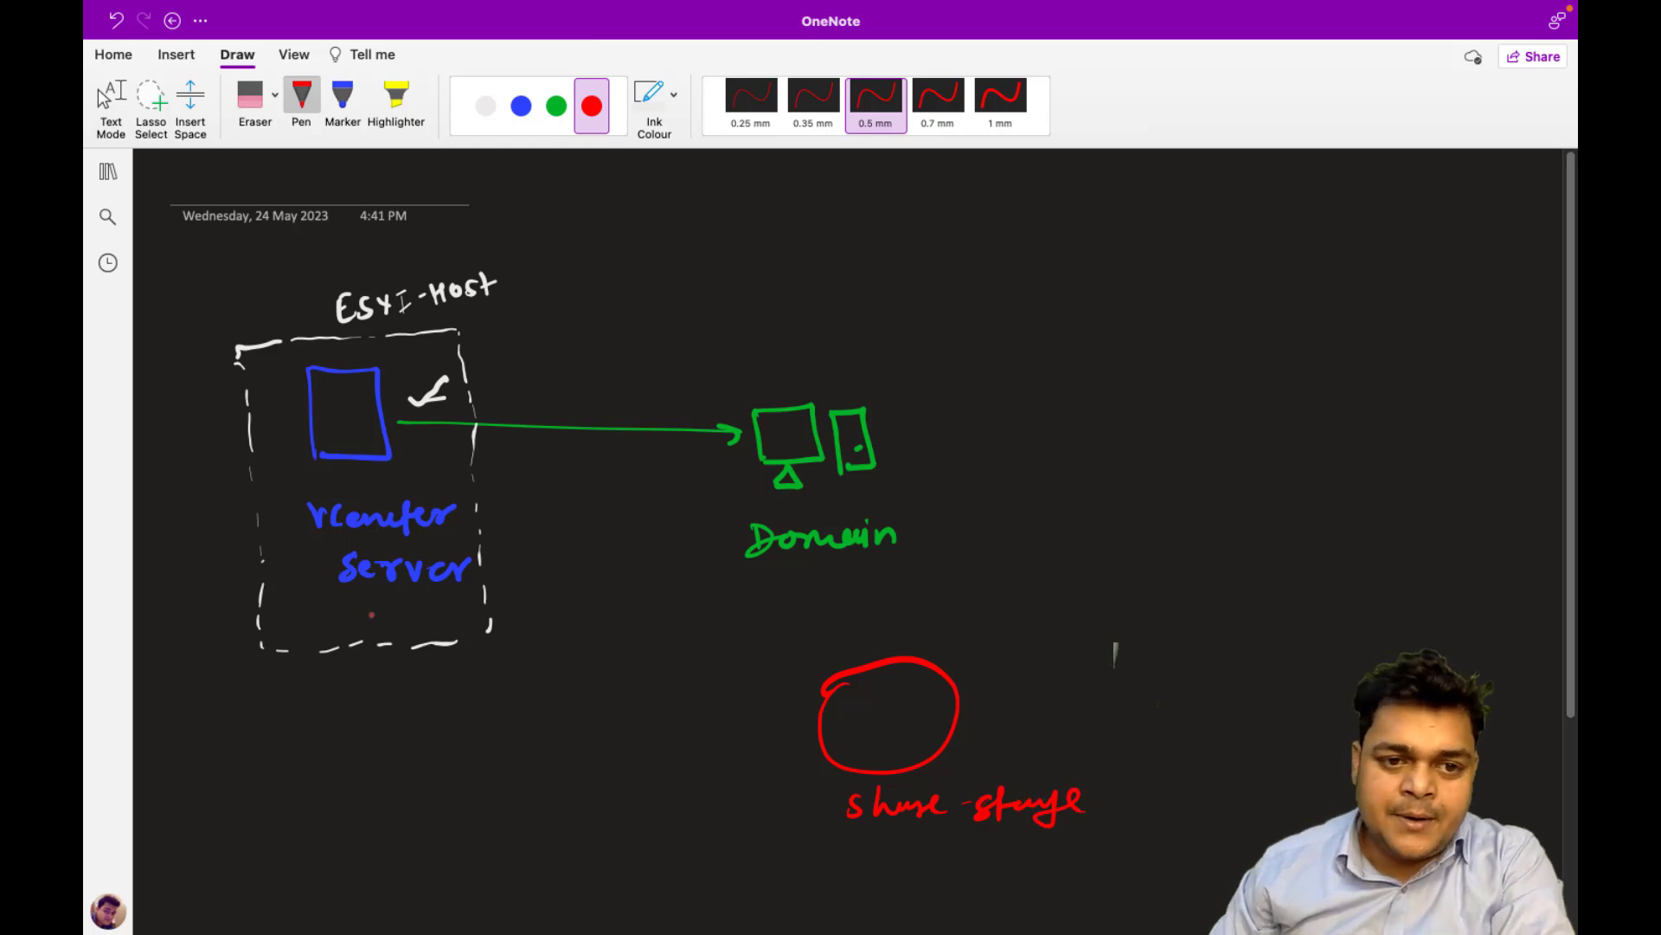
Draw a red dashed arrow from the vCenter Server box to the shared storage circle.
left_click_drag(385, 464, 576, 546)
left_click_drag(589, 551, 684, 600)
left_click_drag(705, 610, 722, 616)
left_click_drag(742, 621, 762, 628)
left_click_drag(794, 642, 852, 650)
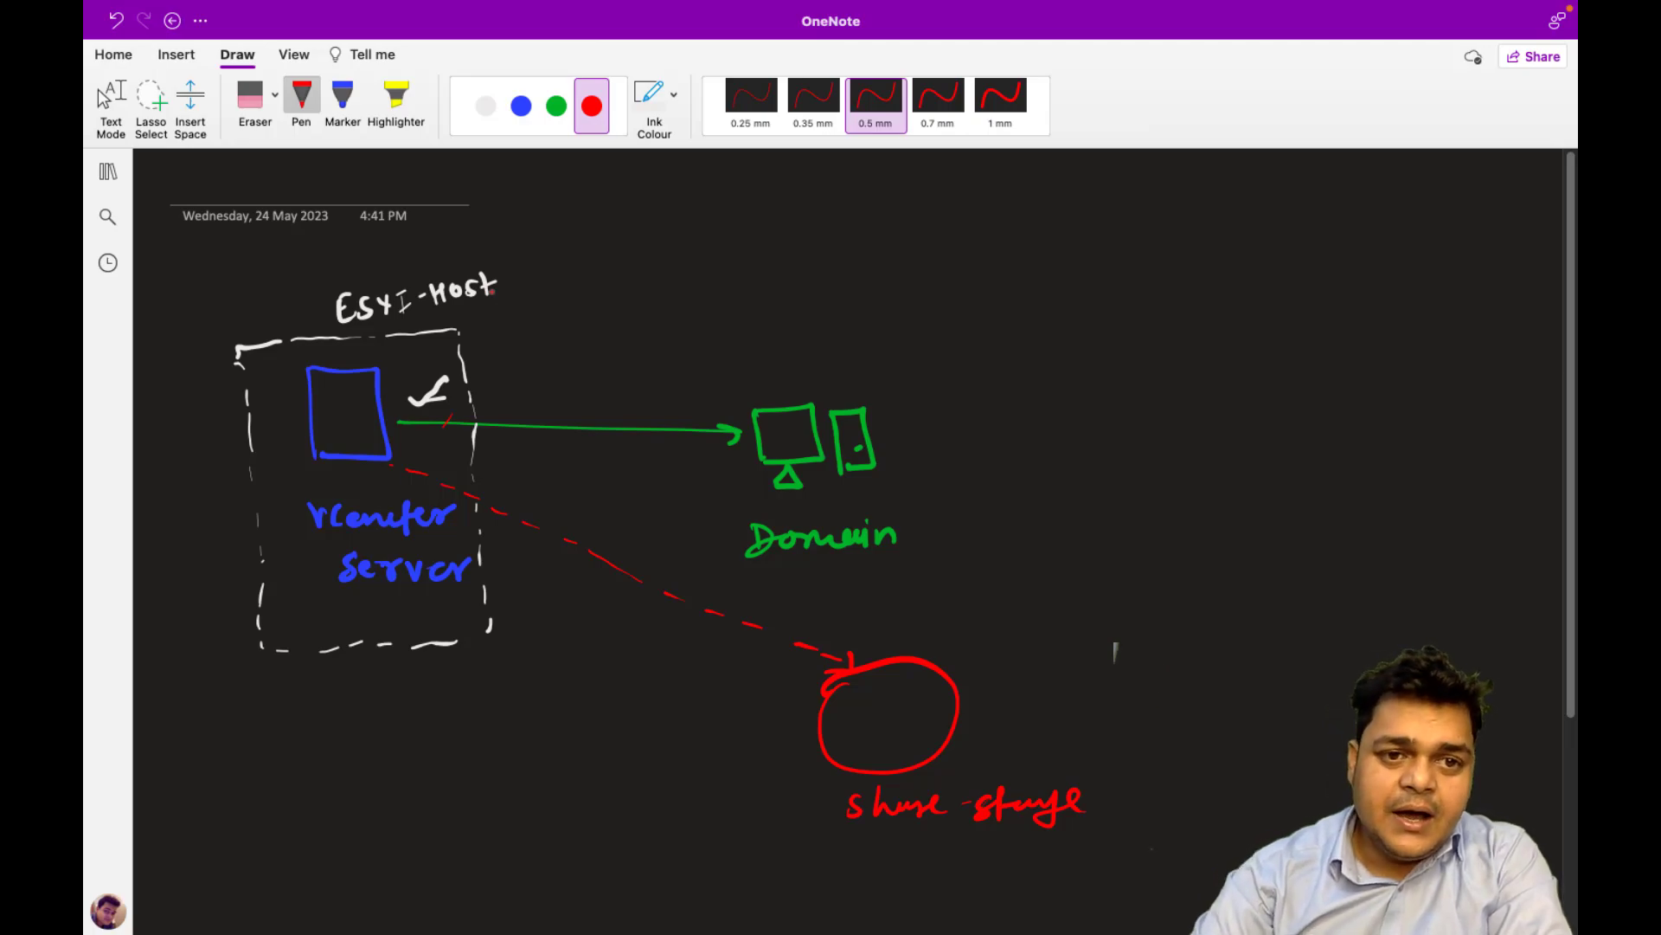
Return to the ESXi host page in Chrome, open the vcsa virtual machine, and view its console.
key("ctrl+Left")
key("ctrl+Right")
key("ctrl+Right")
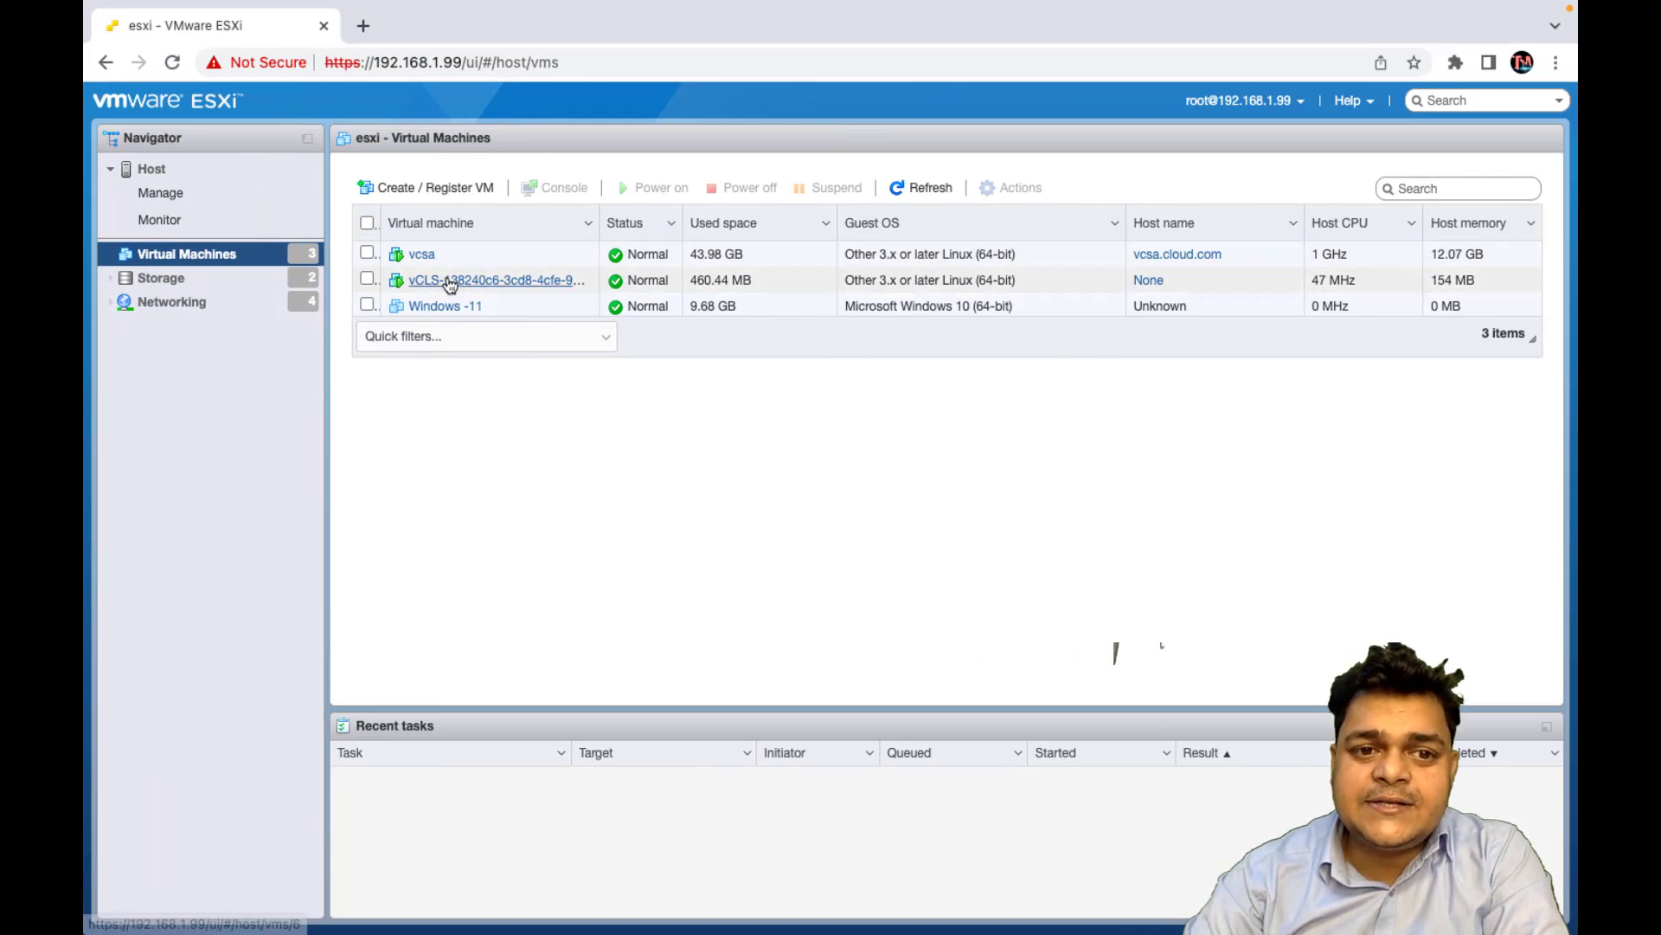
left_click(429, 262)
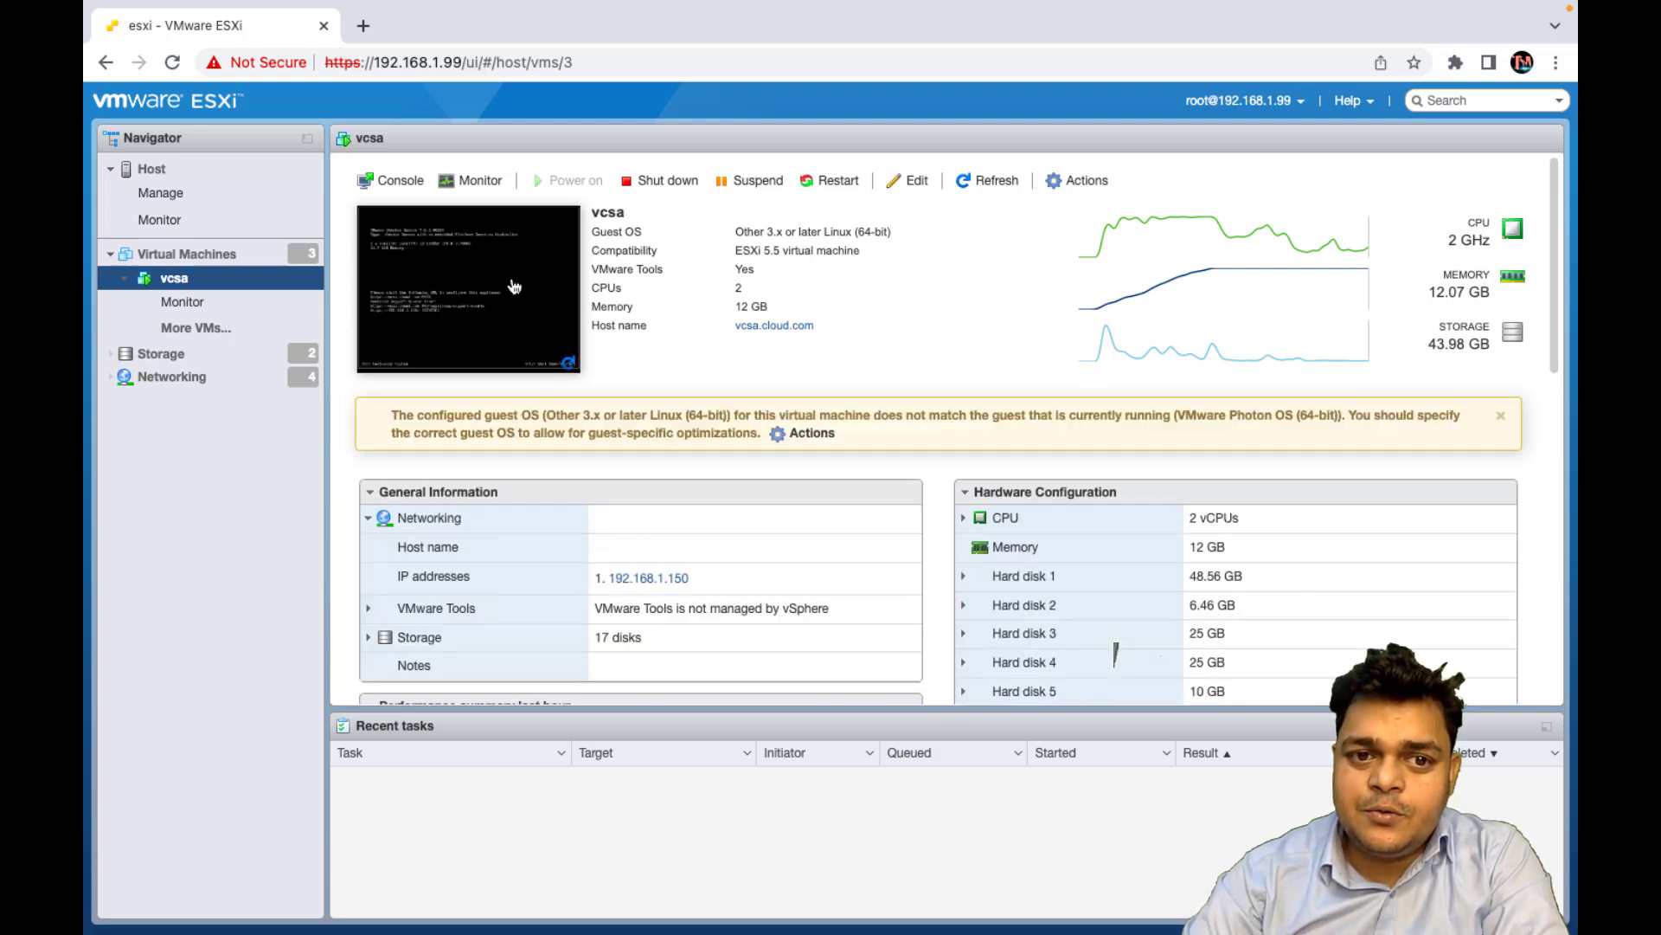
left_click(520, 284)
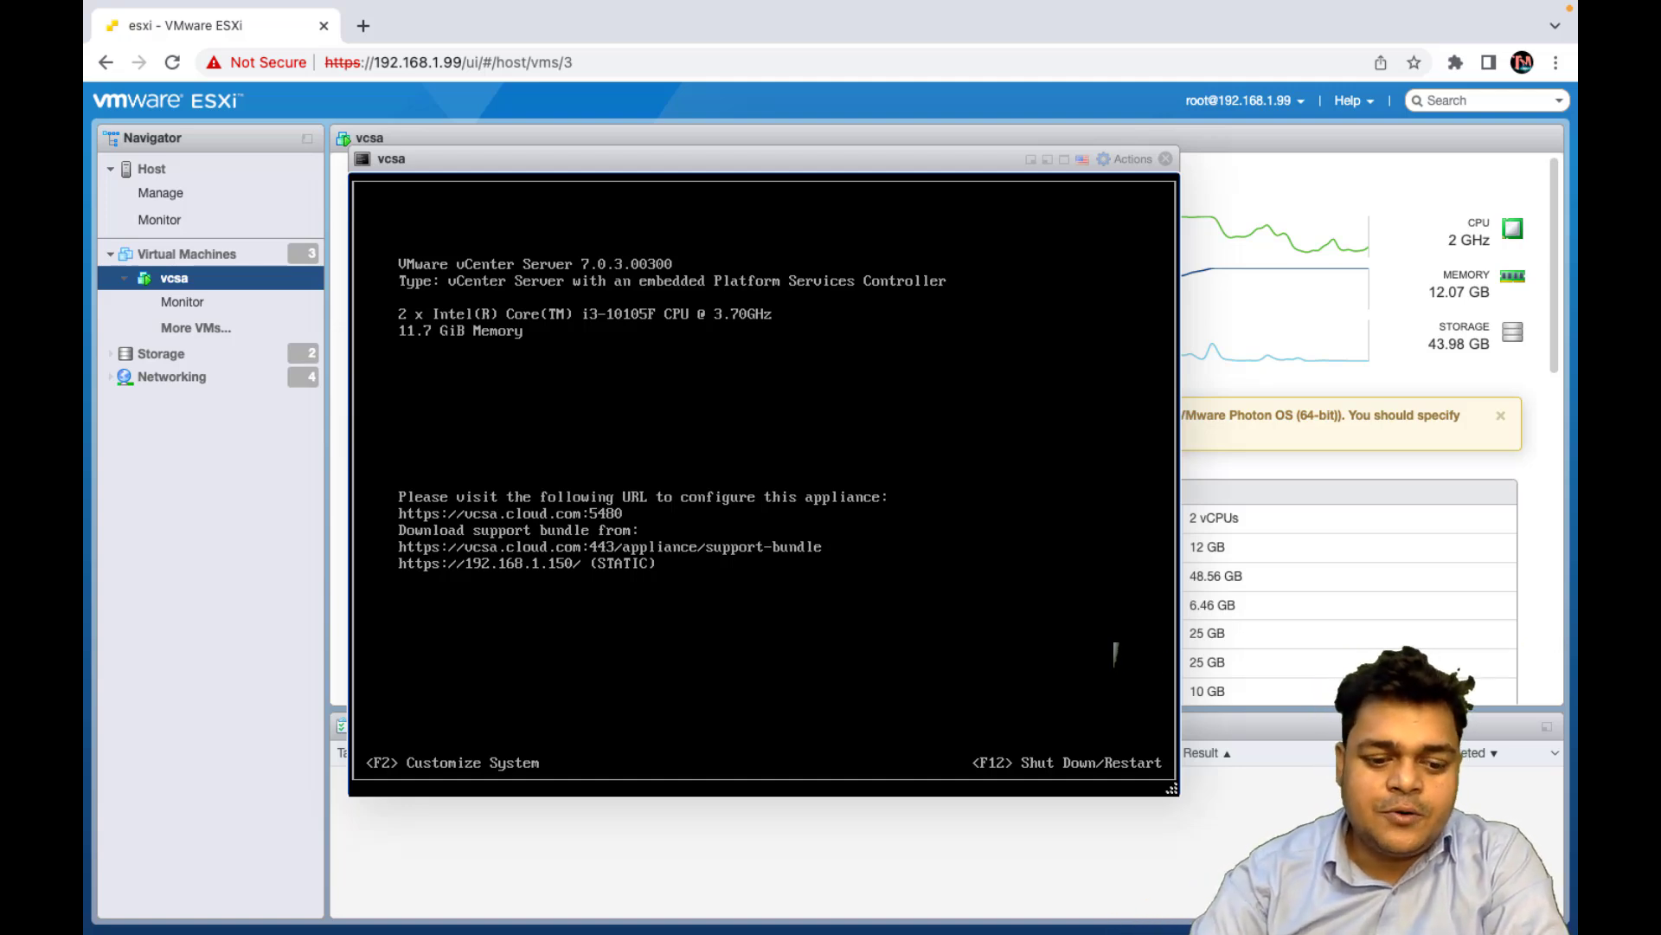
Close the vcsa console and open 192.168.1.150:5480 in a new browser tab, proceeding past the certificate warning.
left_click(1165, 159)
left_click(363, 26)
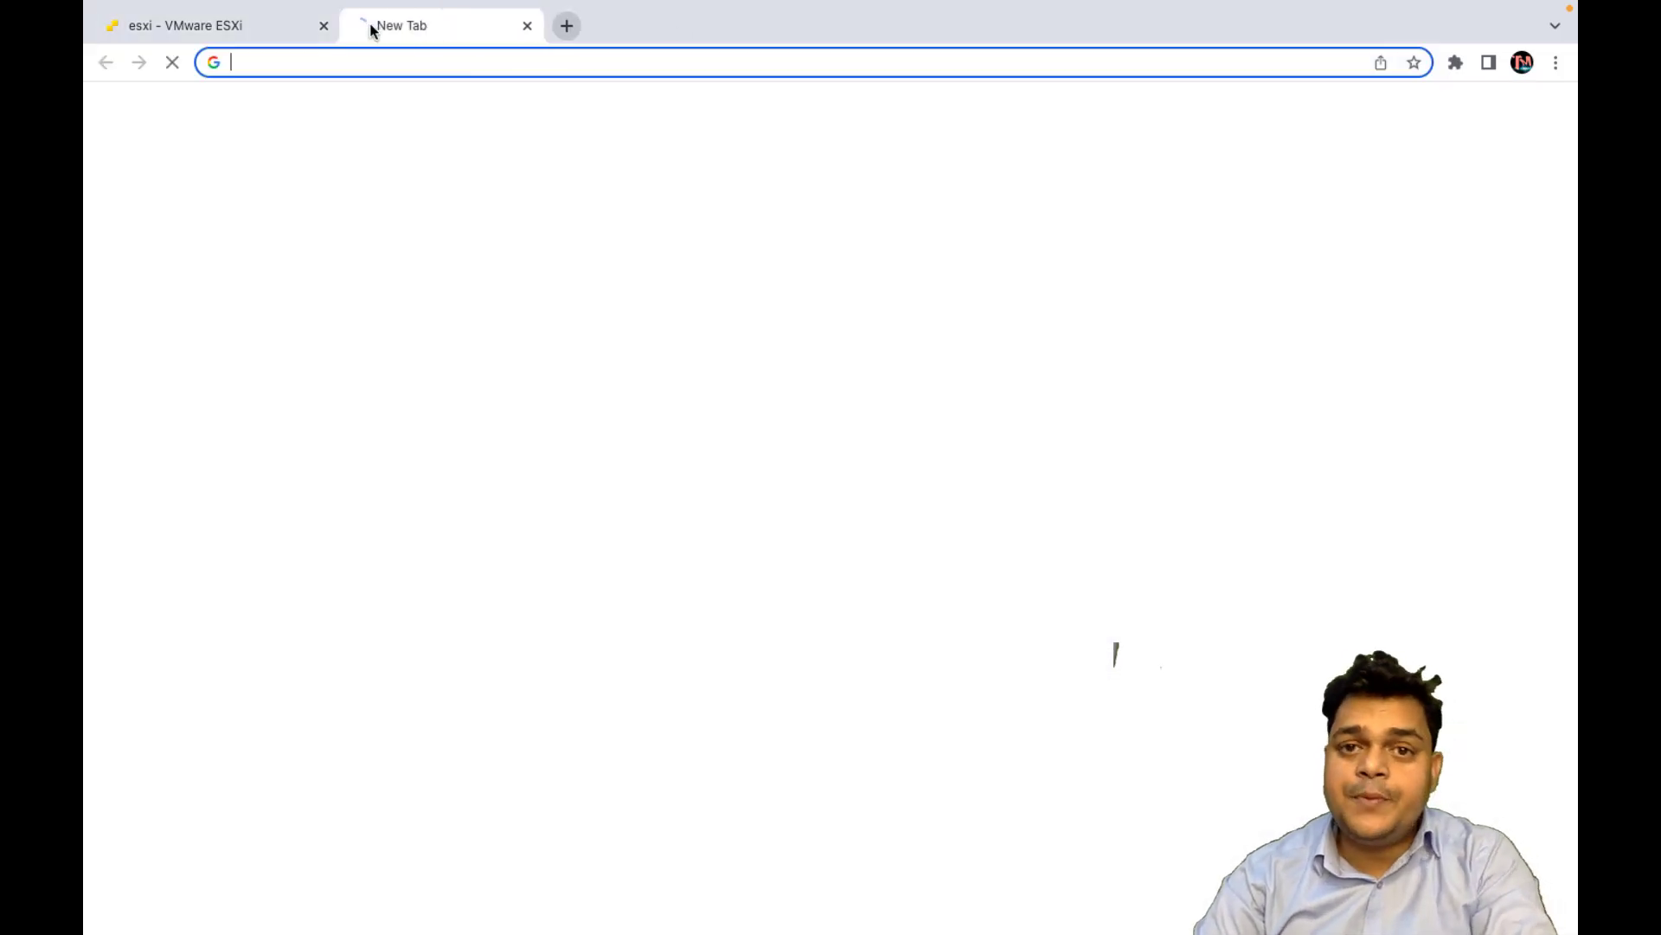
type("192.168.1.19")
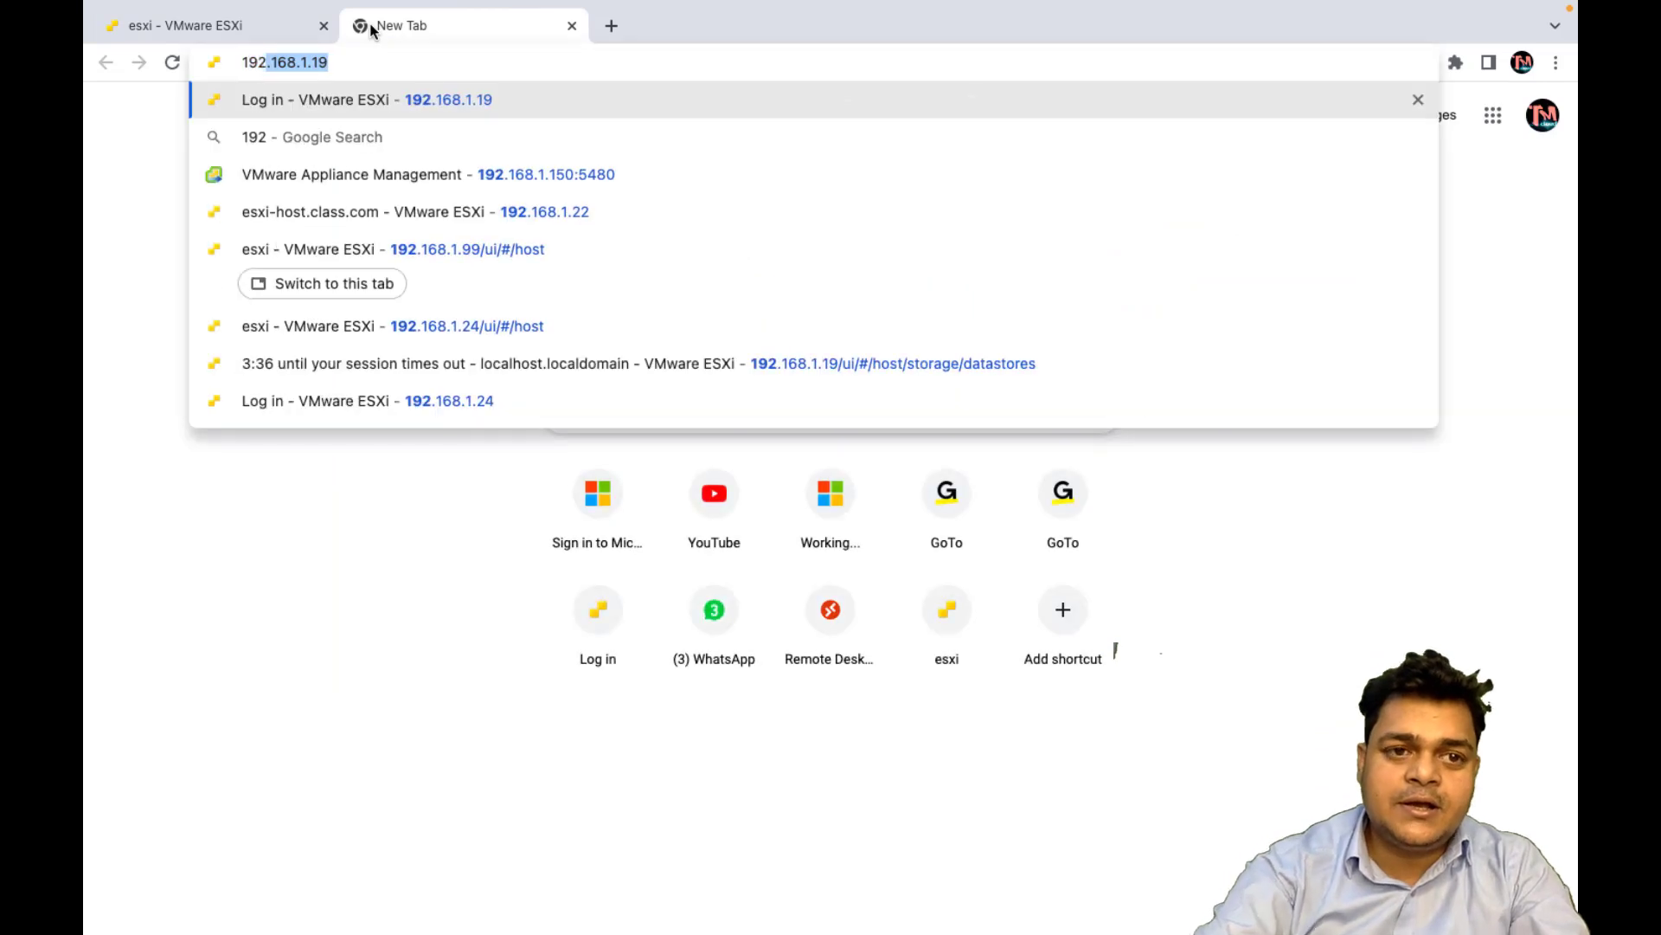
key("BackSpace")
key("BackSpace")
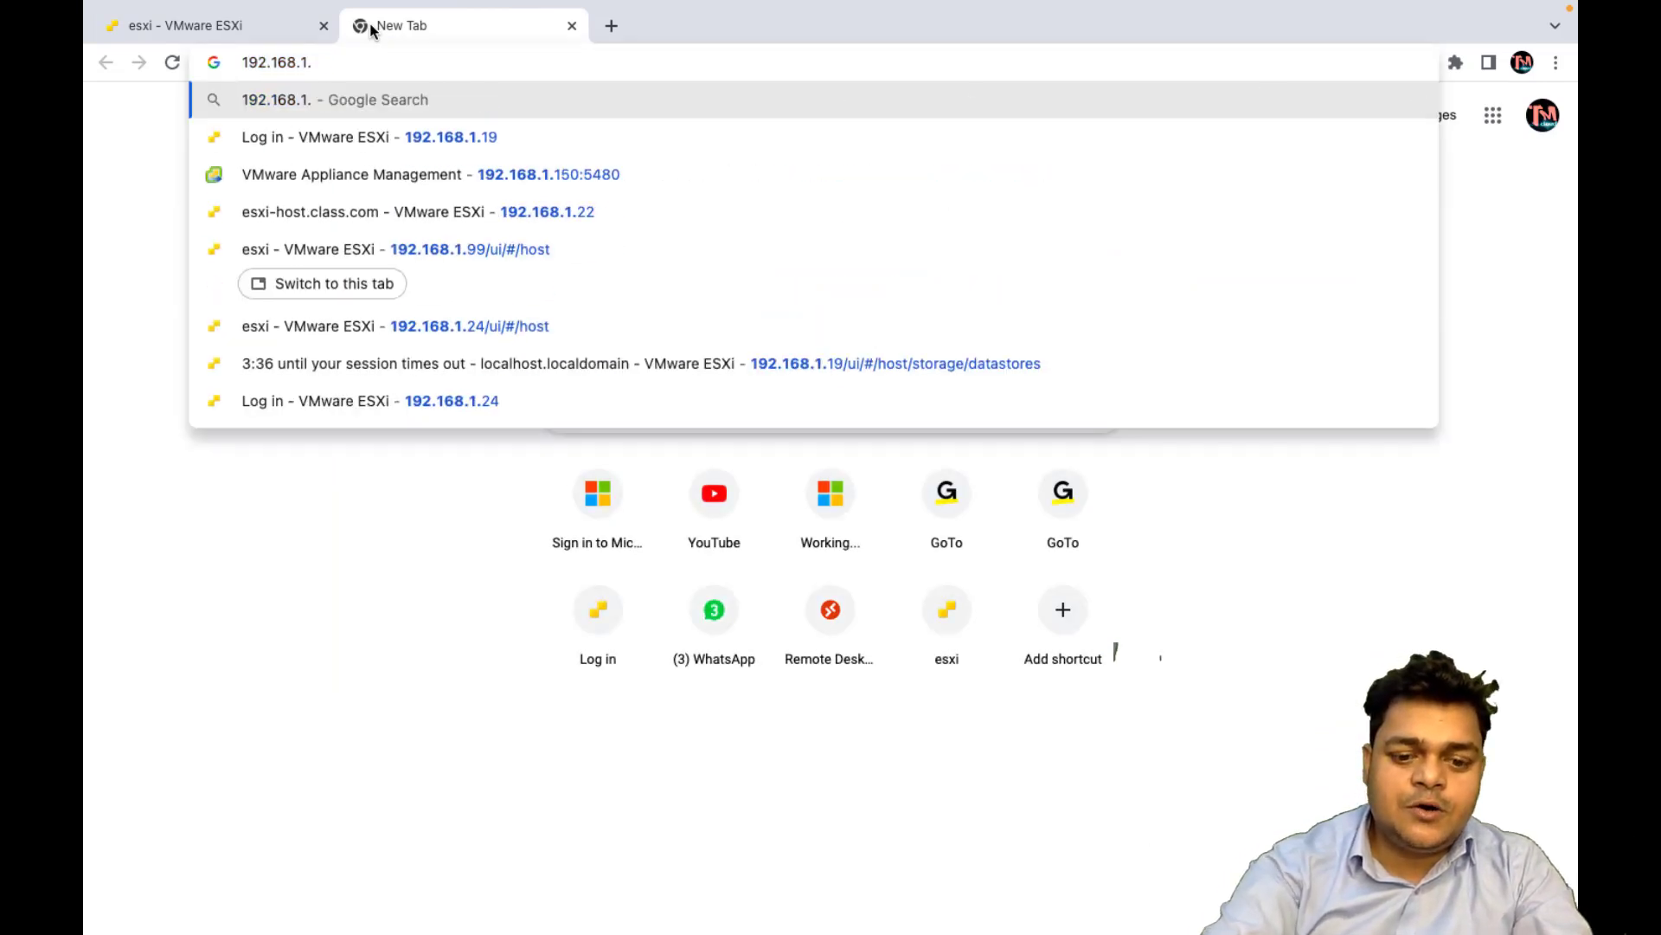
type("150")
key("BackSpace")
type("0:5480")
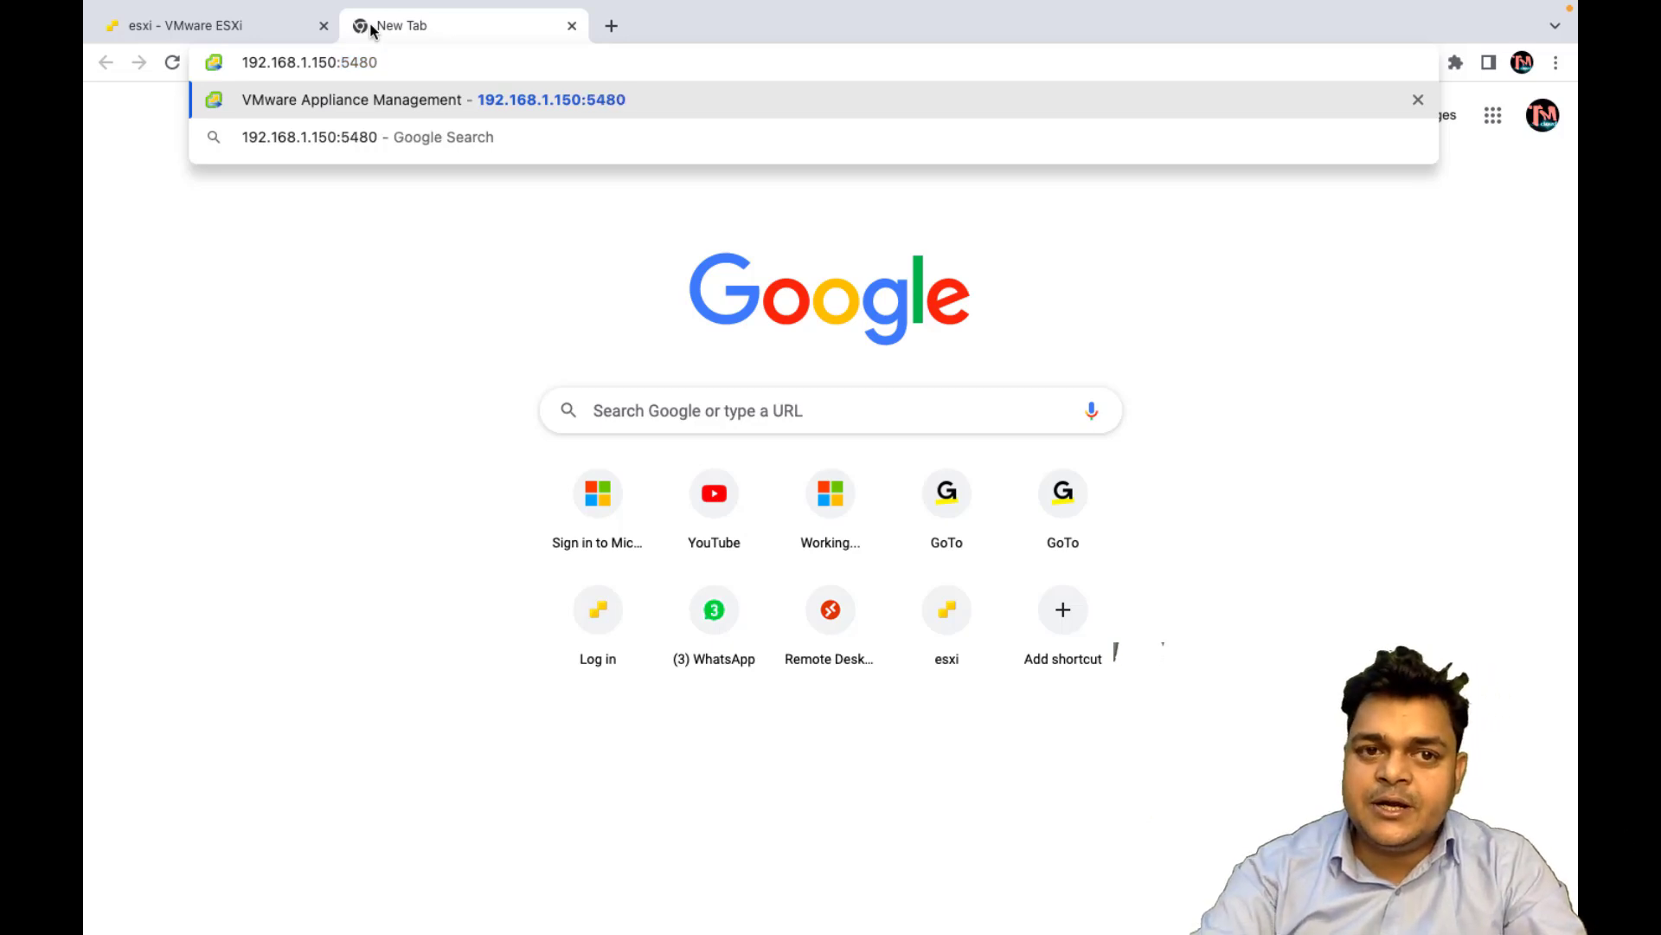
key("Return")
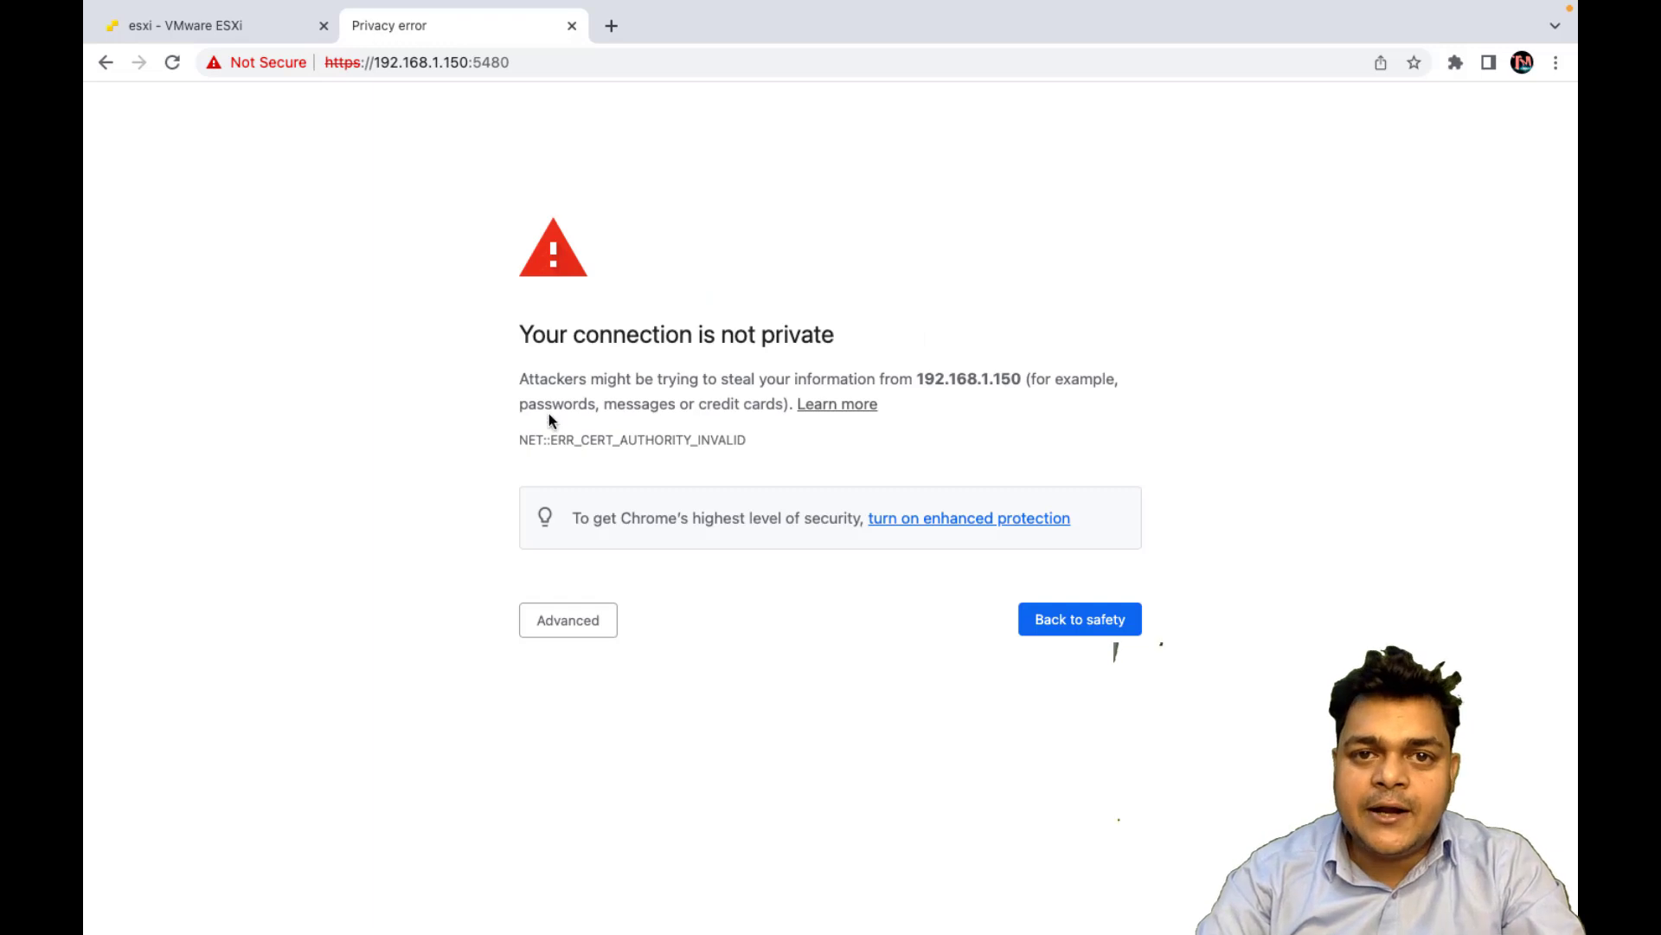
left_click(583, 629)
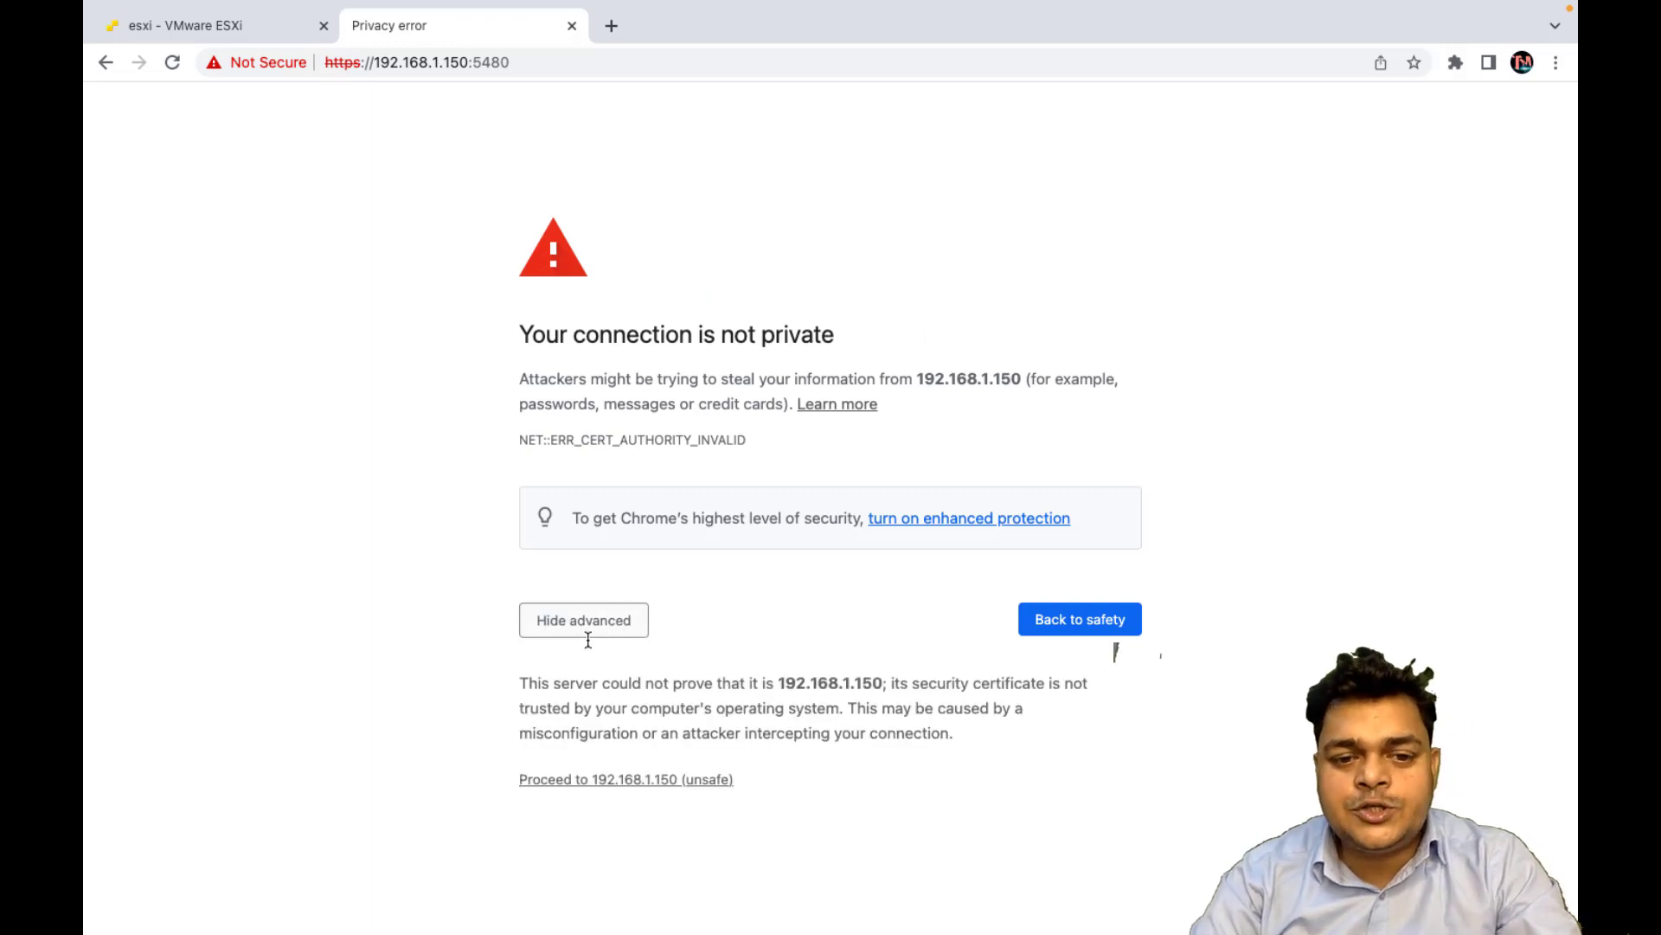
left_click(585, 778)
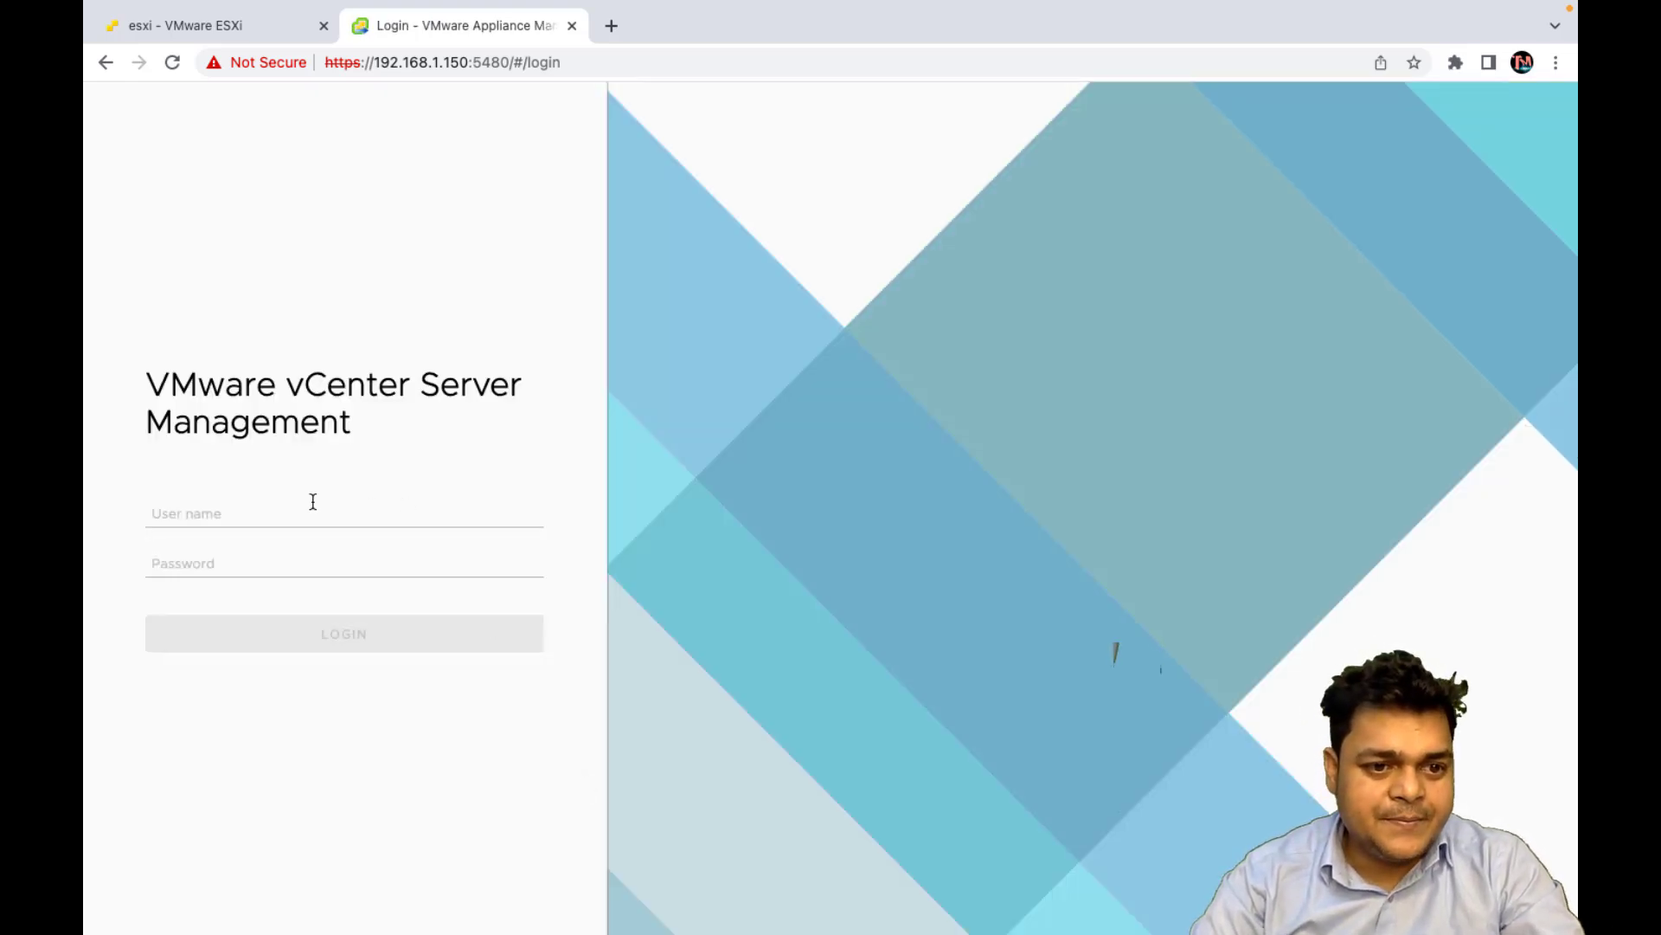
Log in to vCenter Server Management as root with the account password and open the Backup page.
left_click(218, 516)
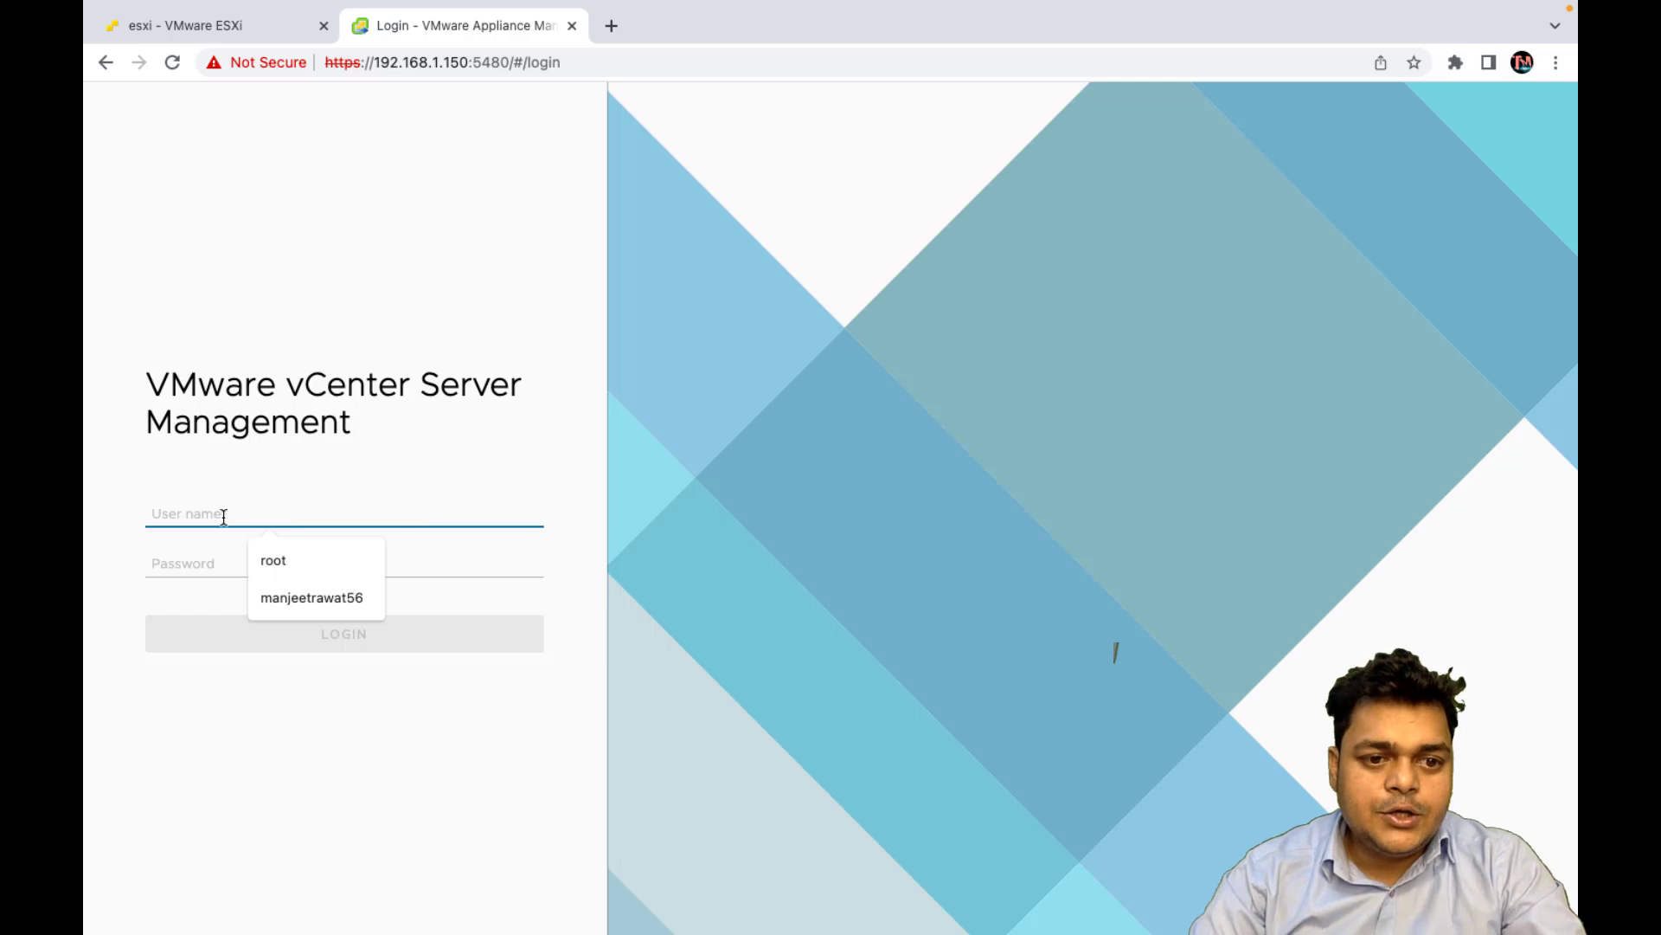
left_click(298, 554)
left_click(208, 564)
type("••••••••••••••••")
key("Return")
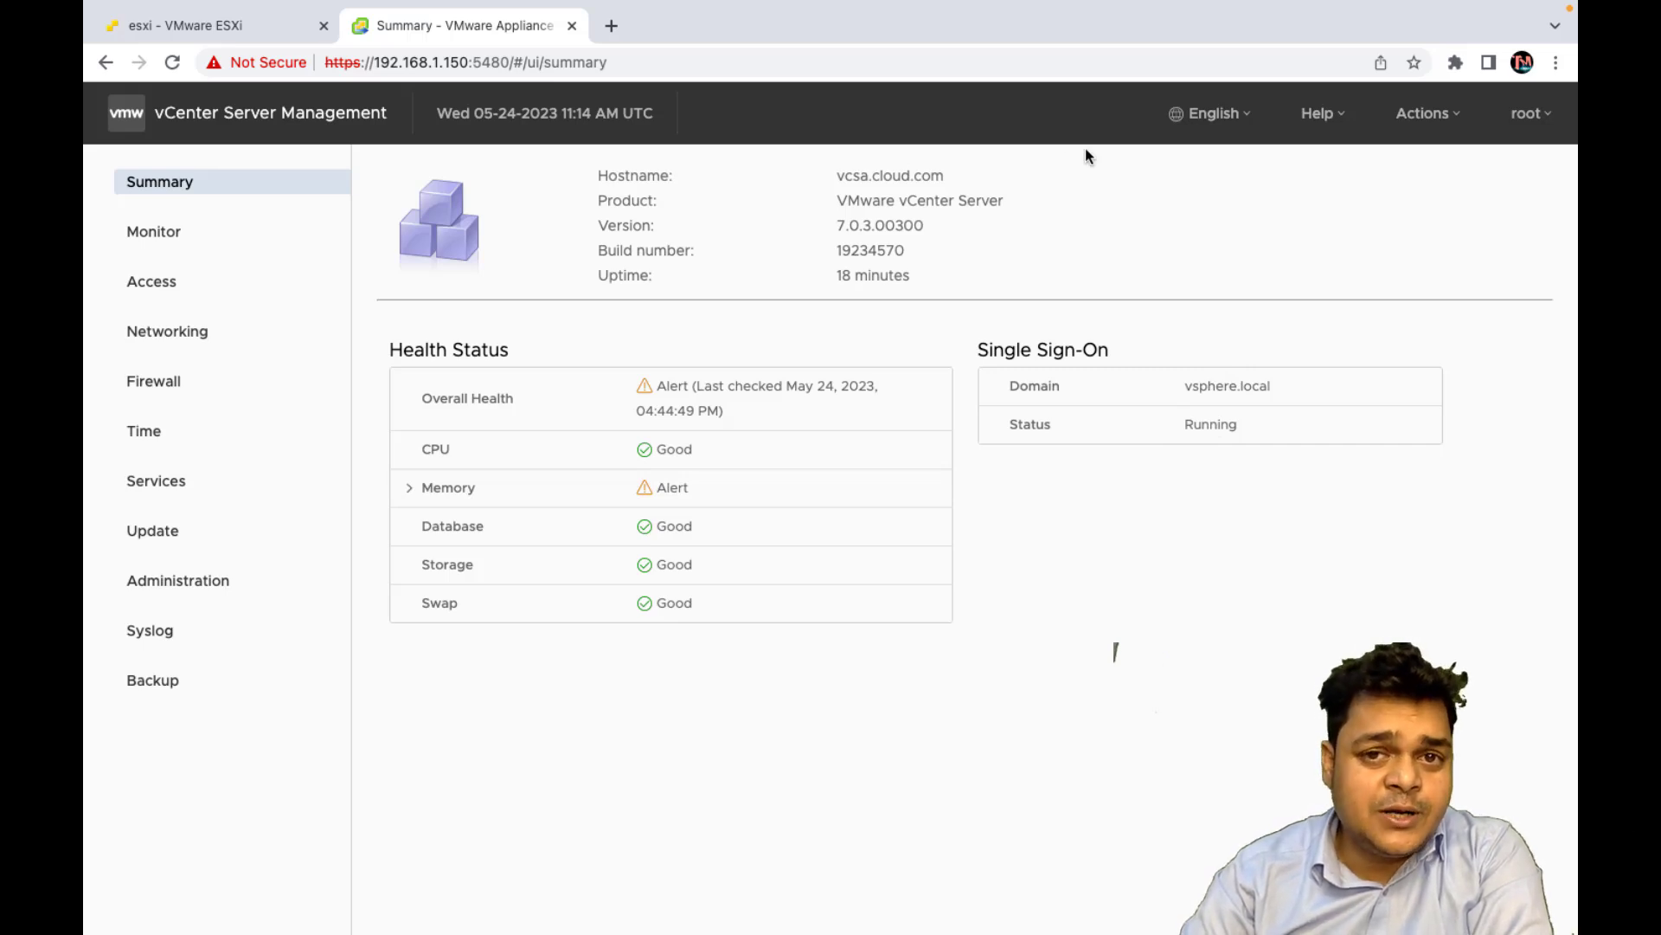
left_click(160, 680)
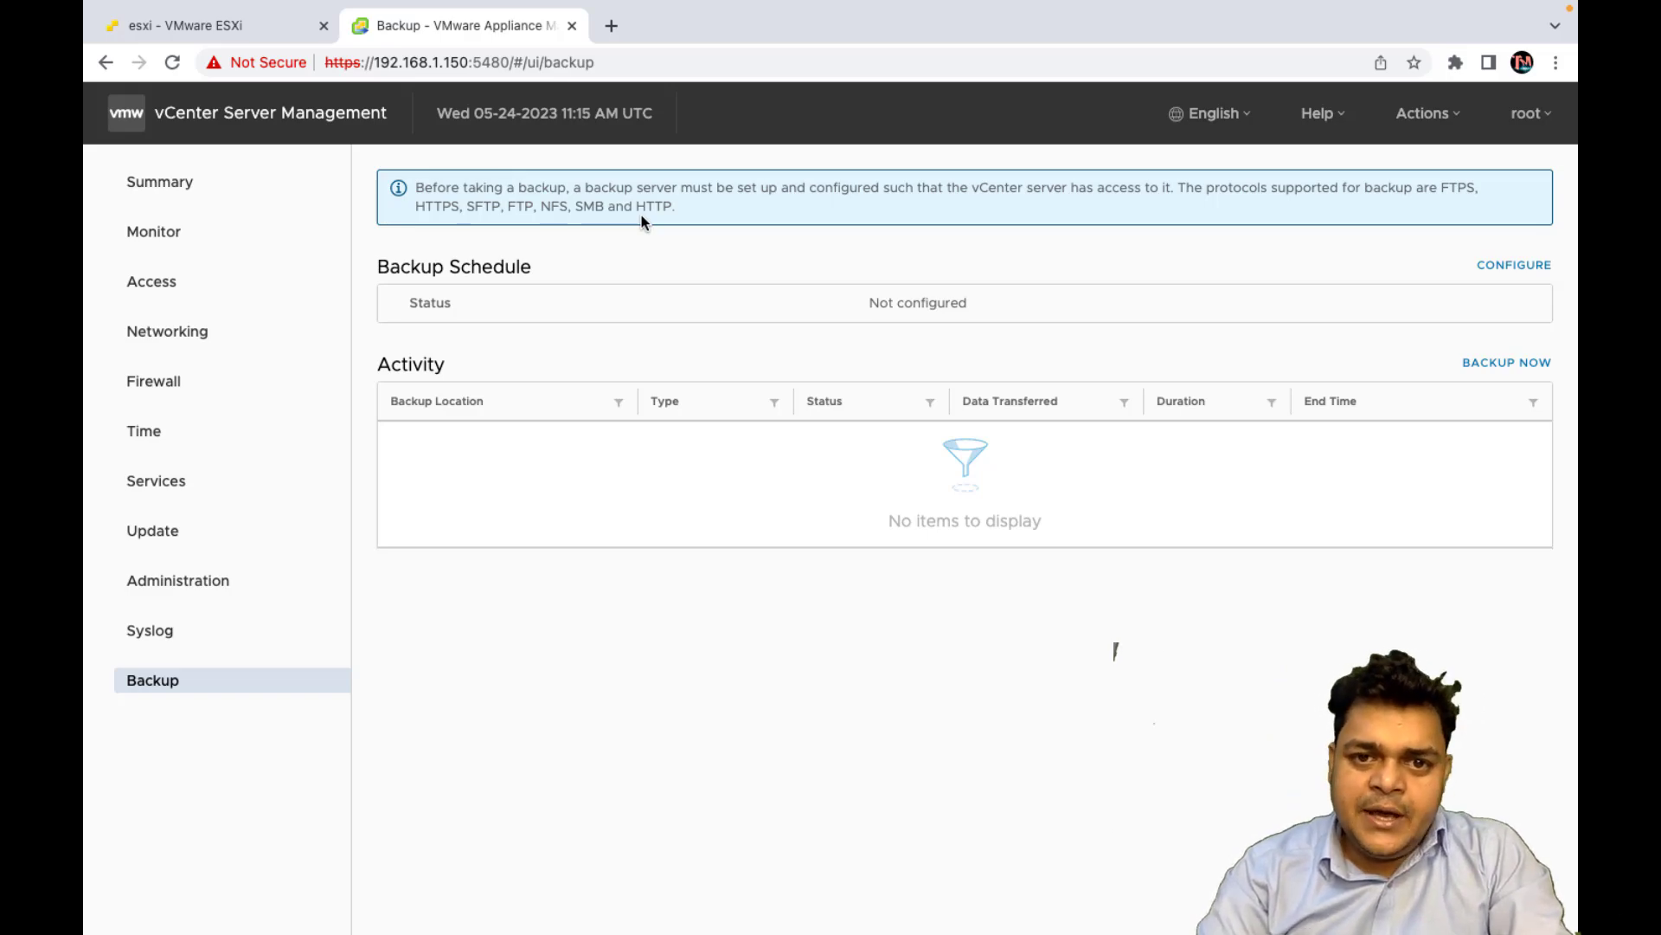
Switch to the Windows 11 desktop and create a folder named vCenterServerBackup on the Virtual Machine (H:) drive in File Explorer.
mouse_move(638, 8)
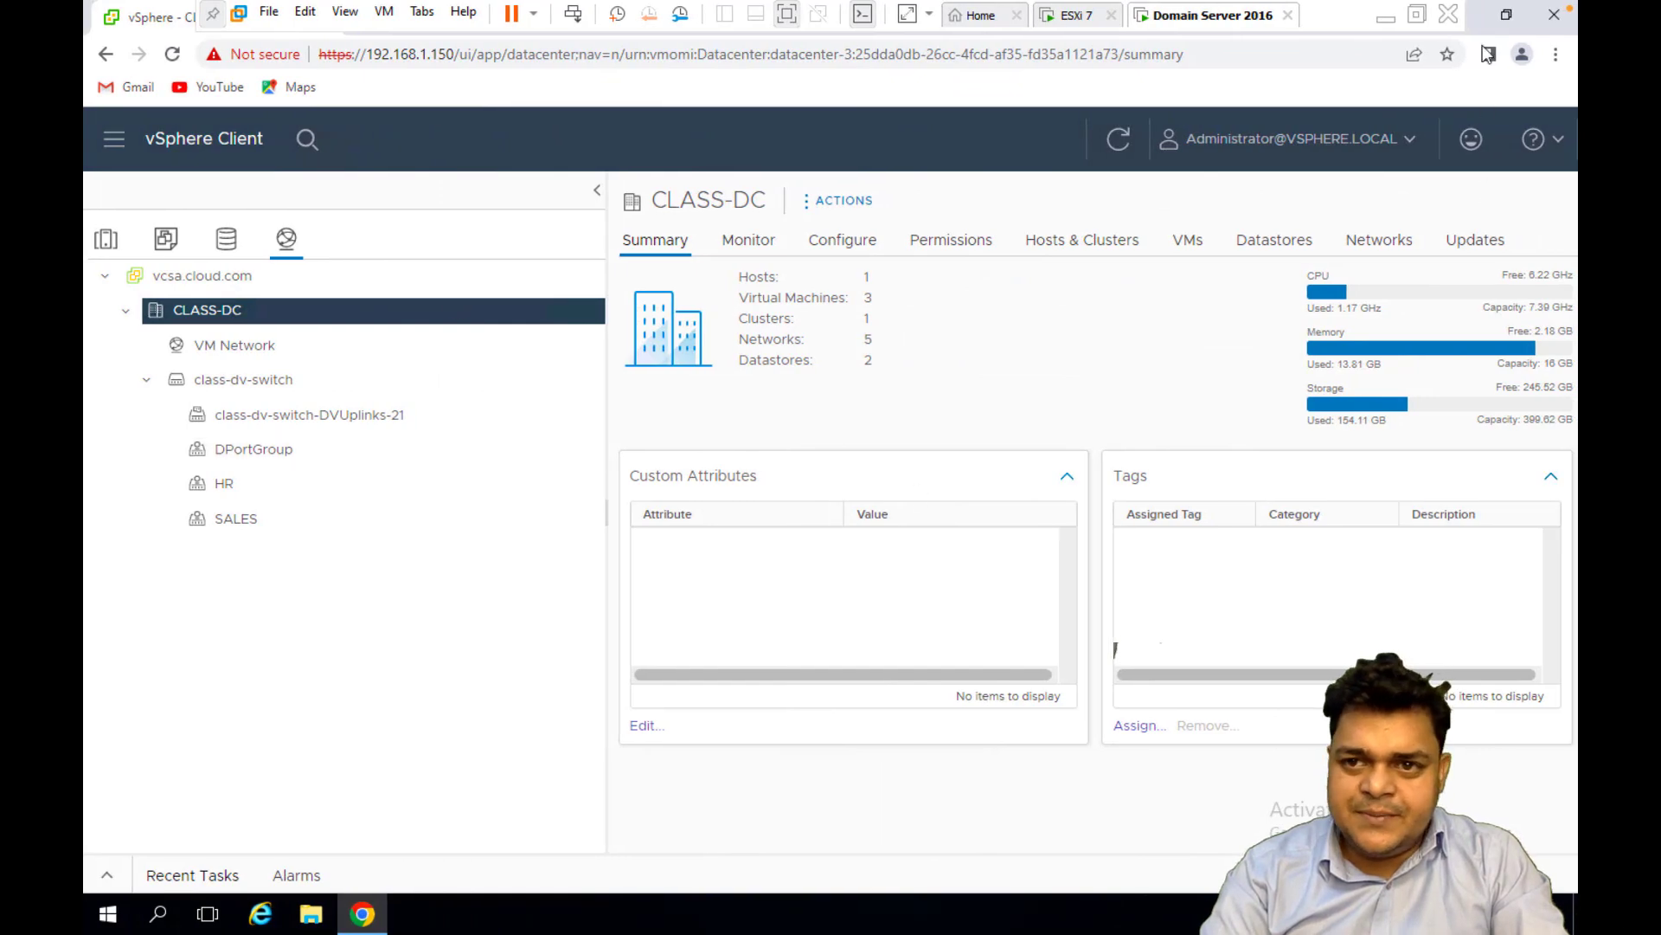
left_click(1387, 17)
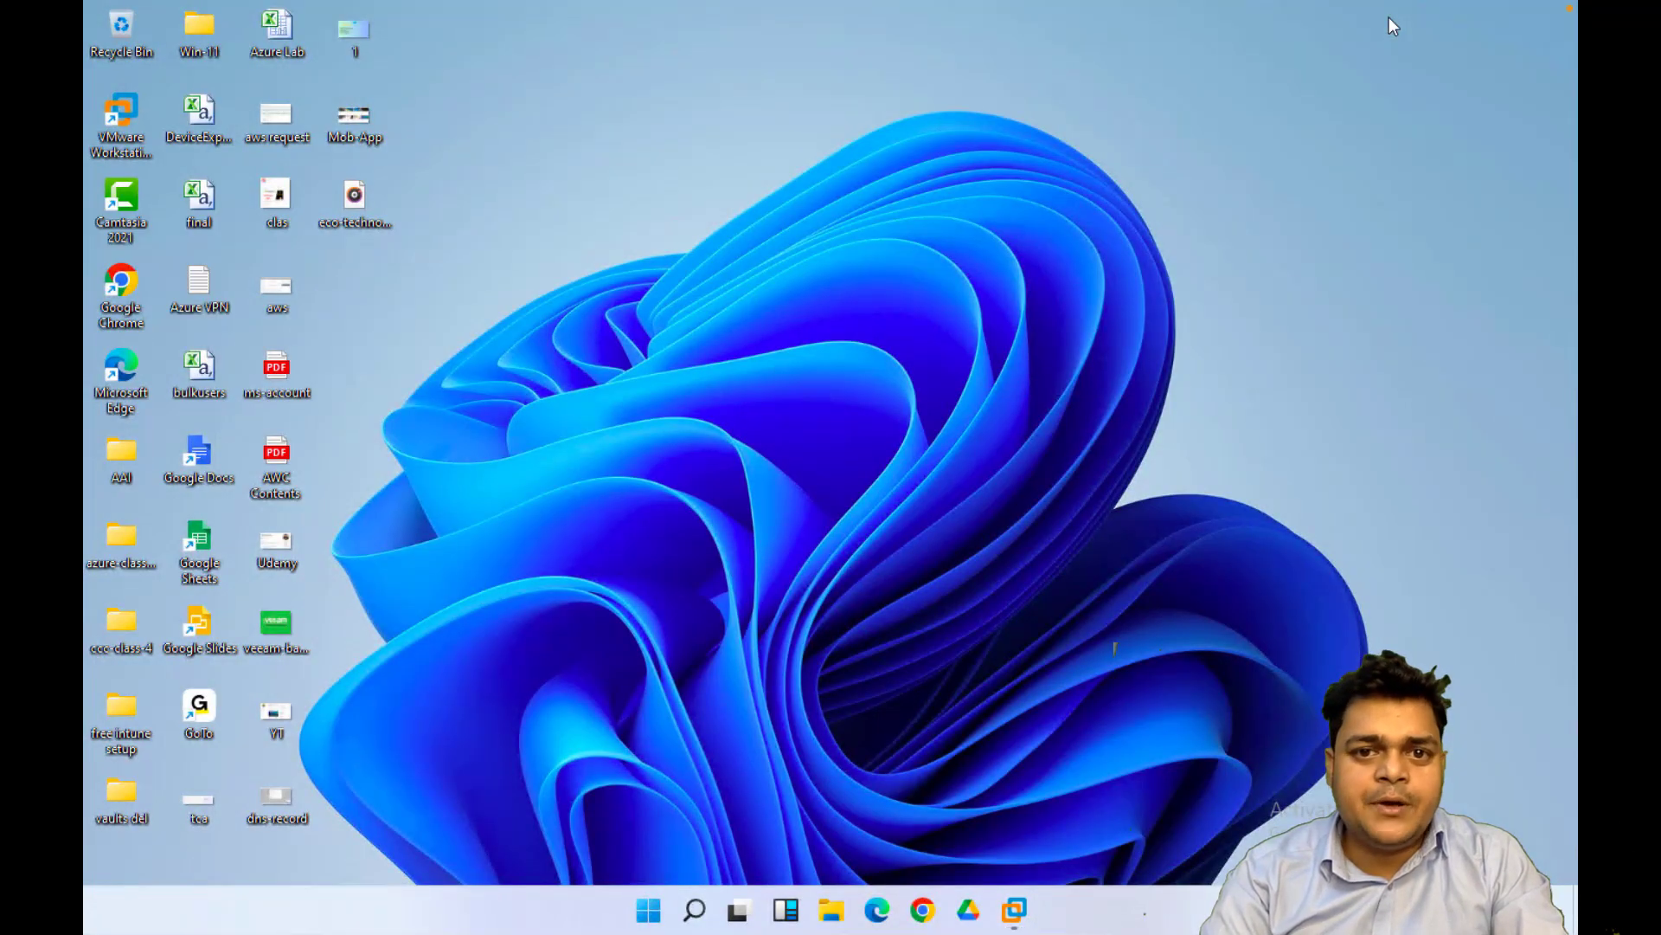
left_click(832, 910)
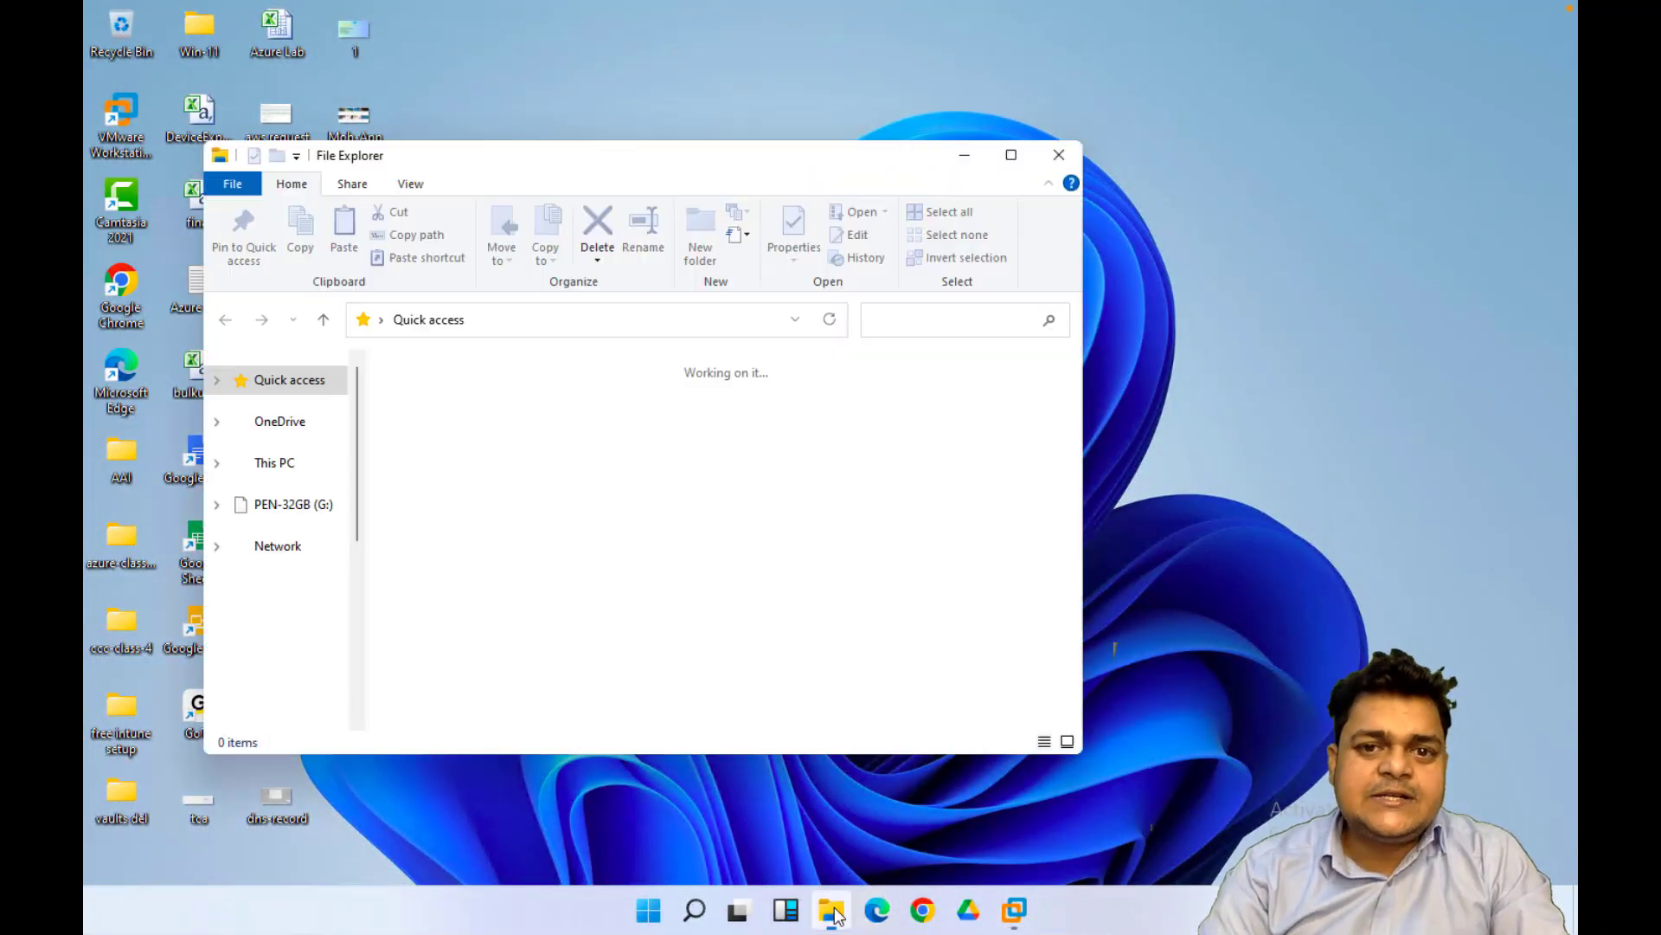
left_click(1010, 155)
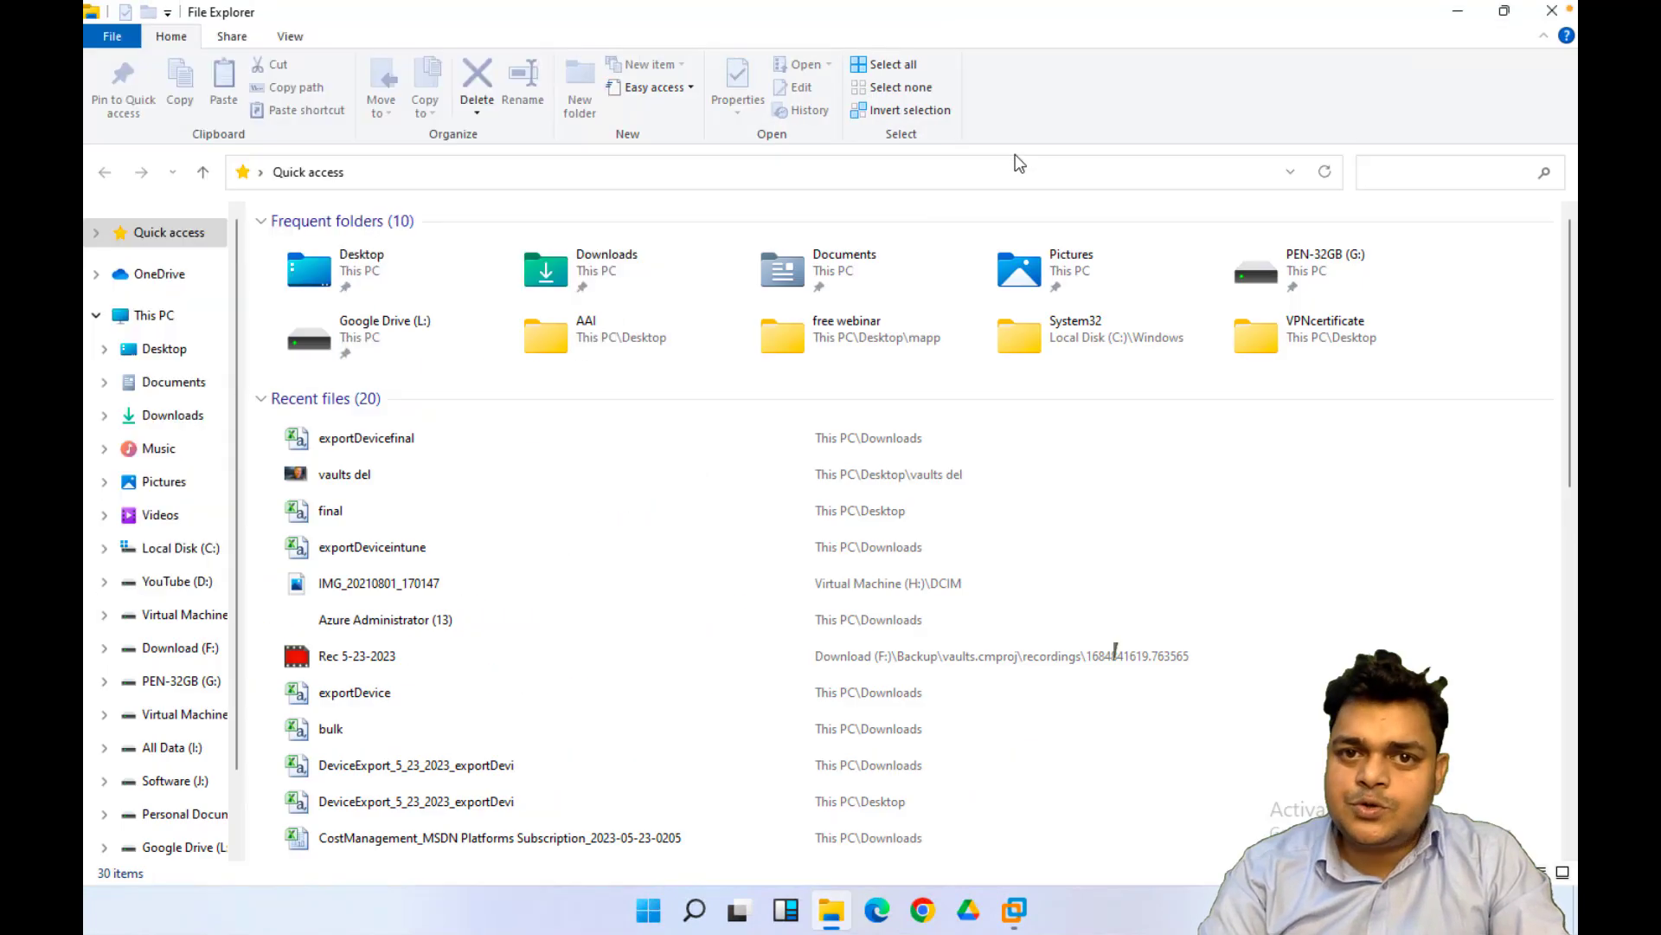
left_click(164, 322)
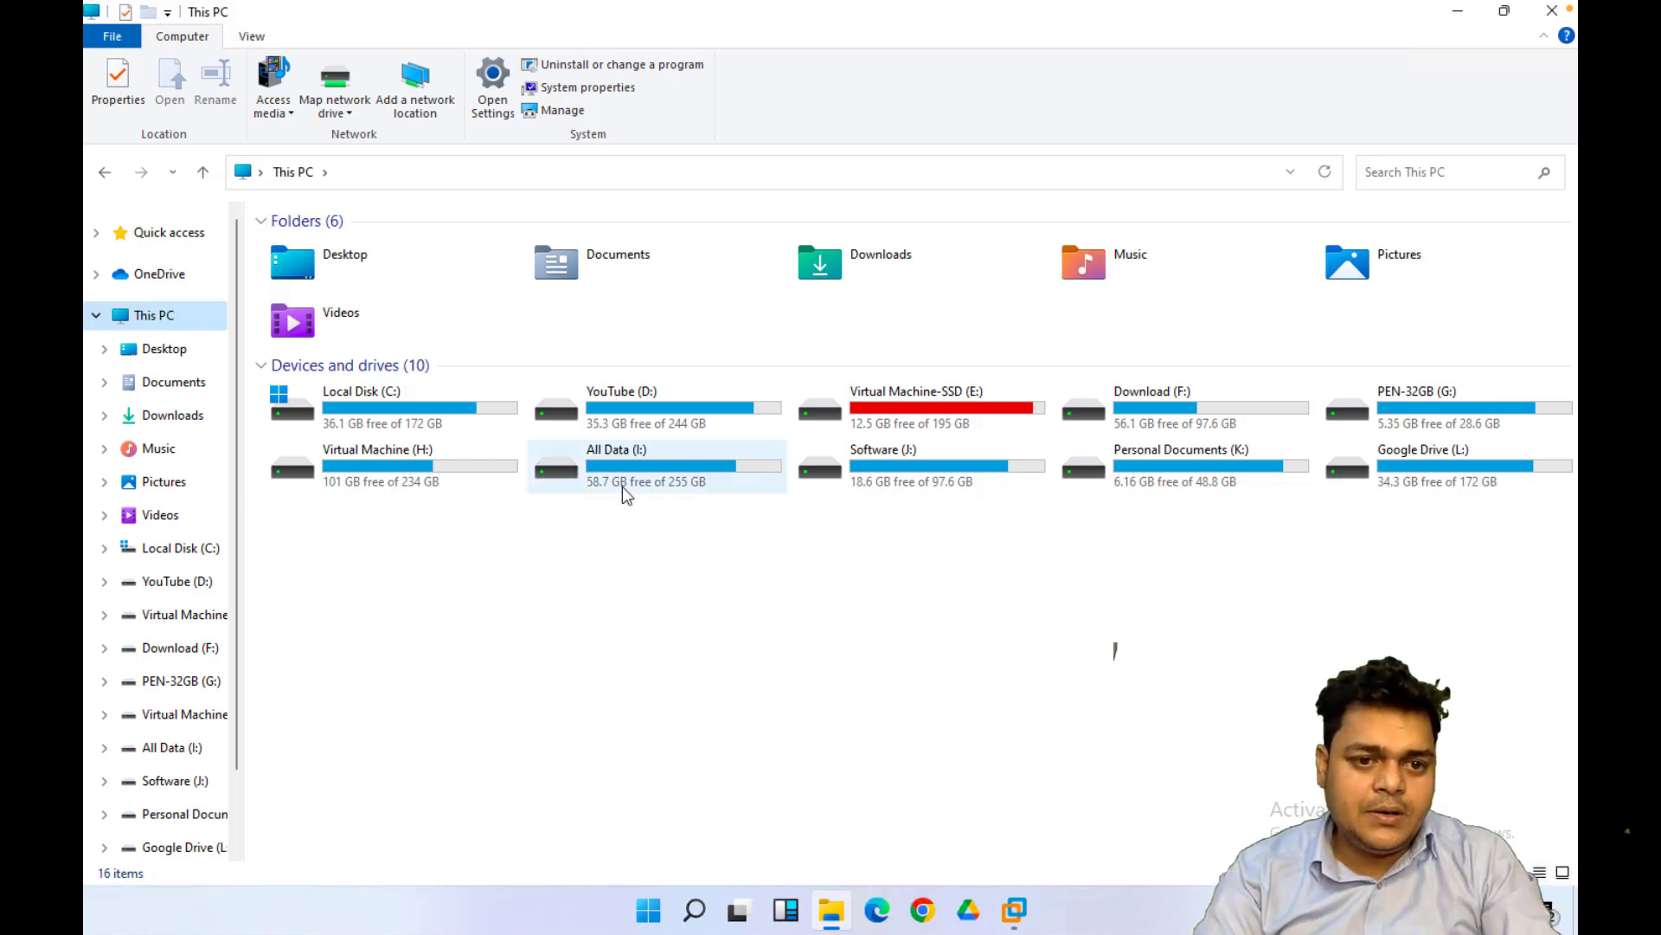
double_click(375, 484)
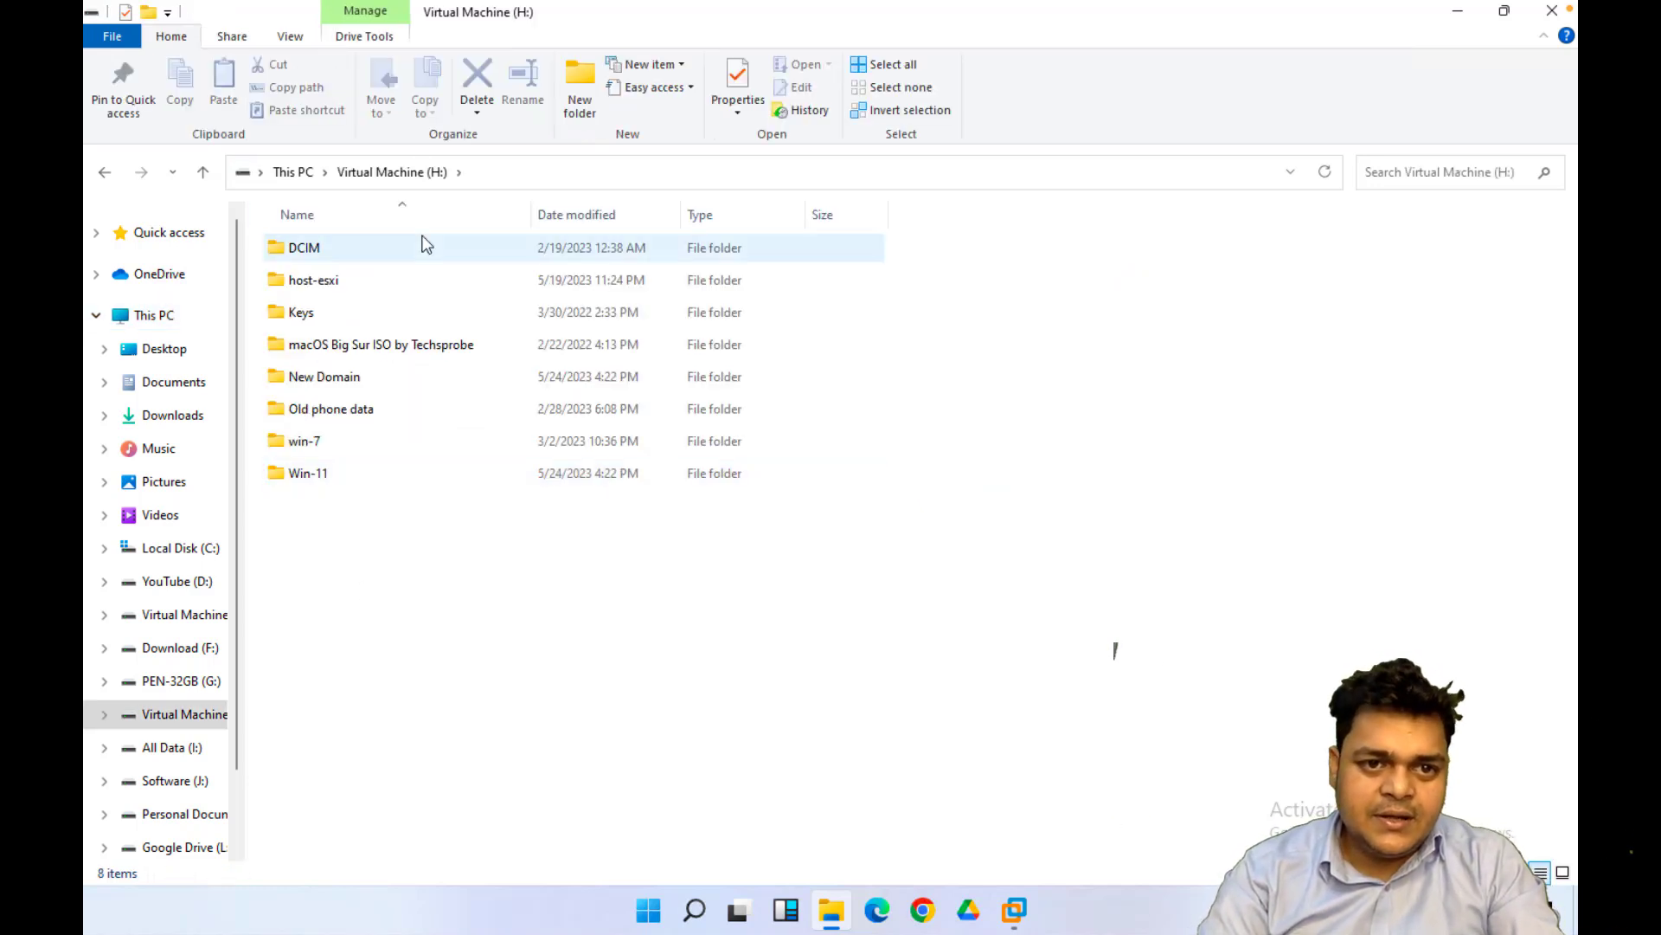
left_click(585, 86)
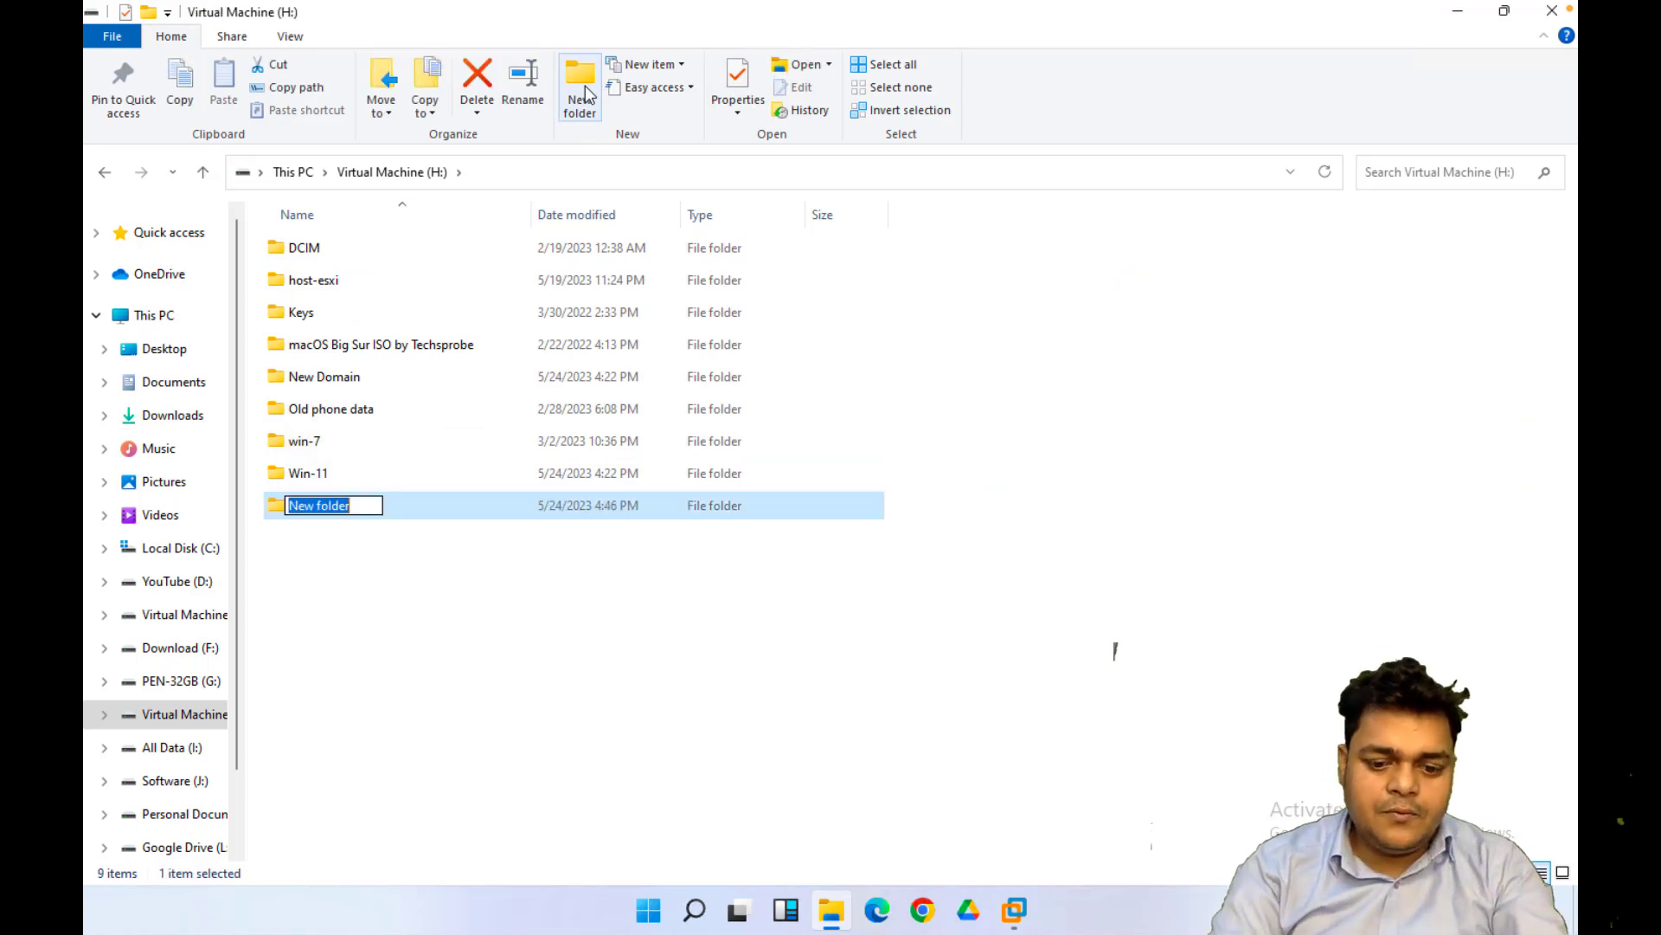
type("vCenterServerBackup")
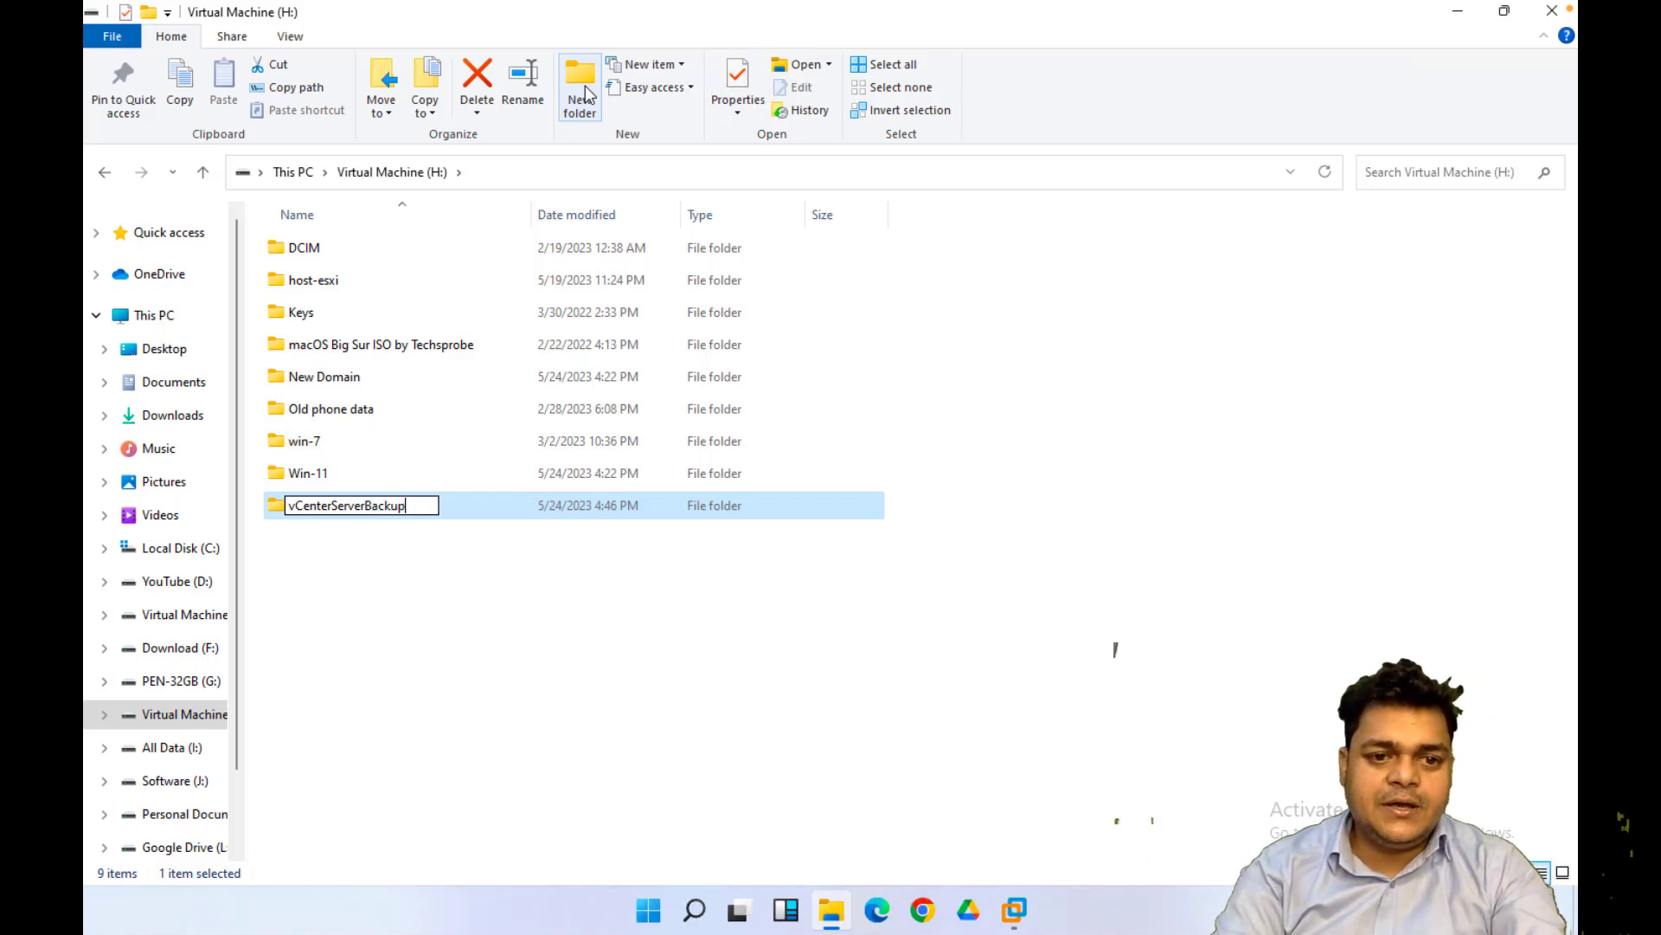
left_click(542, 538)
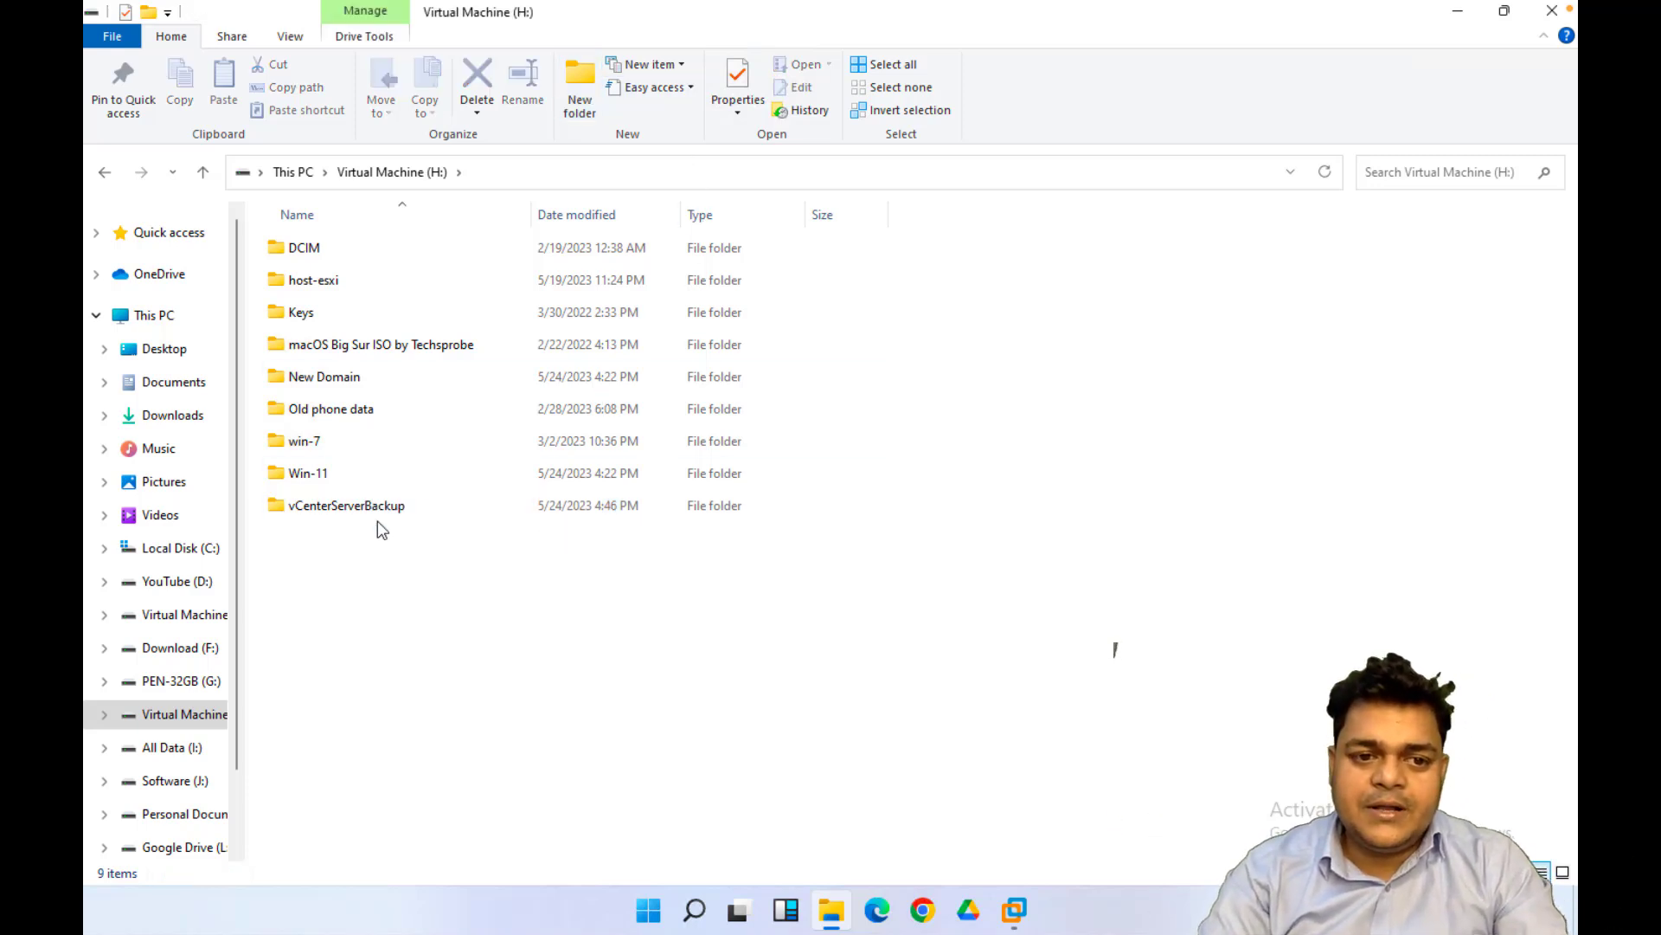
Share the vCenterServerBackup folder through Advanced Sharing and allow Everyone Full Control.
left_click(351, 507)
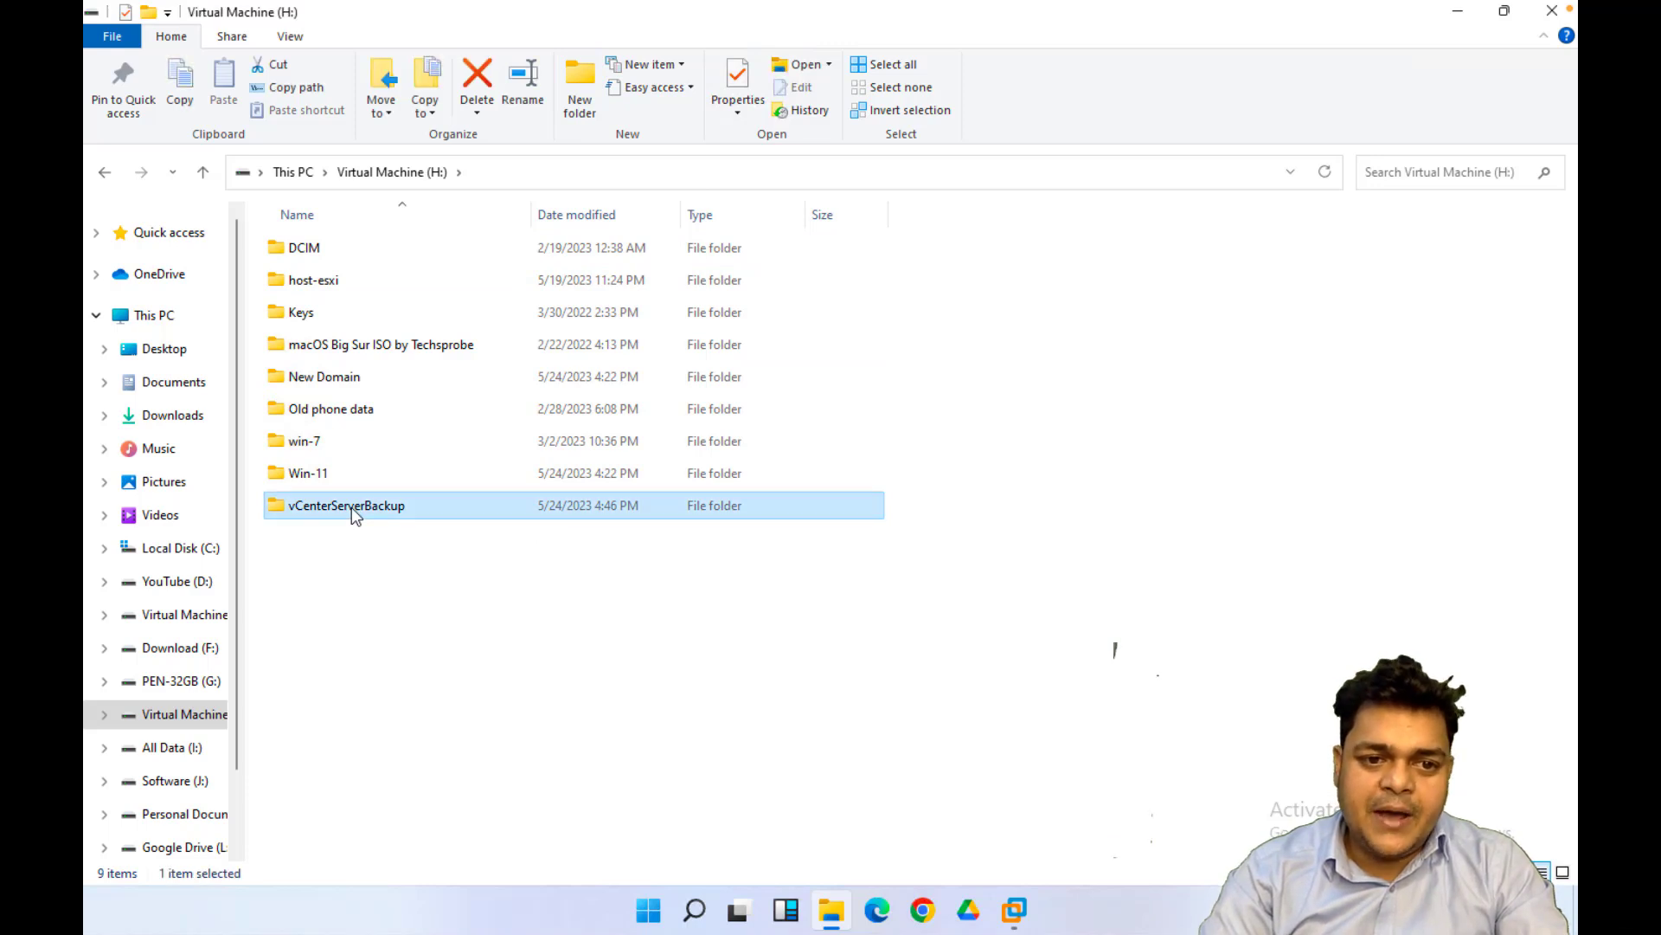
right_click(351, 507)
left_click(411, 490)
left_click(446, 425)
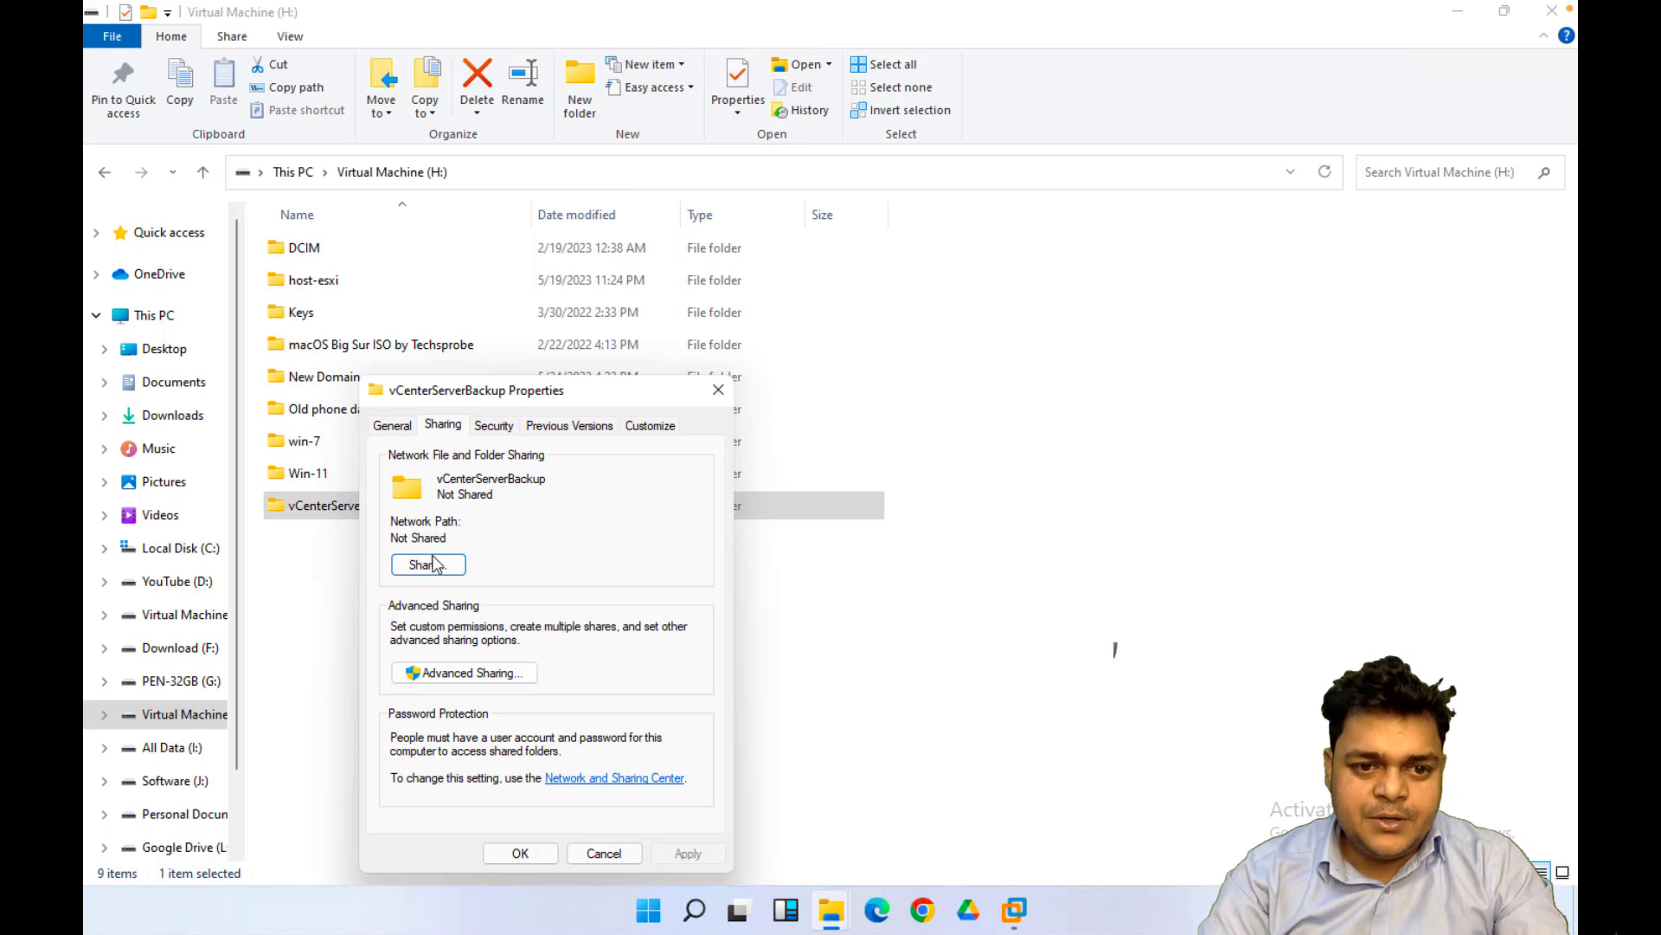
left_click(459, 672)
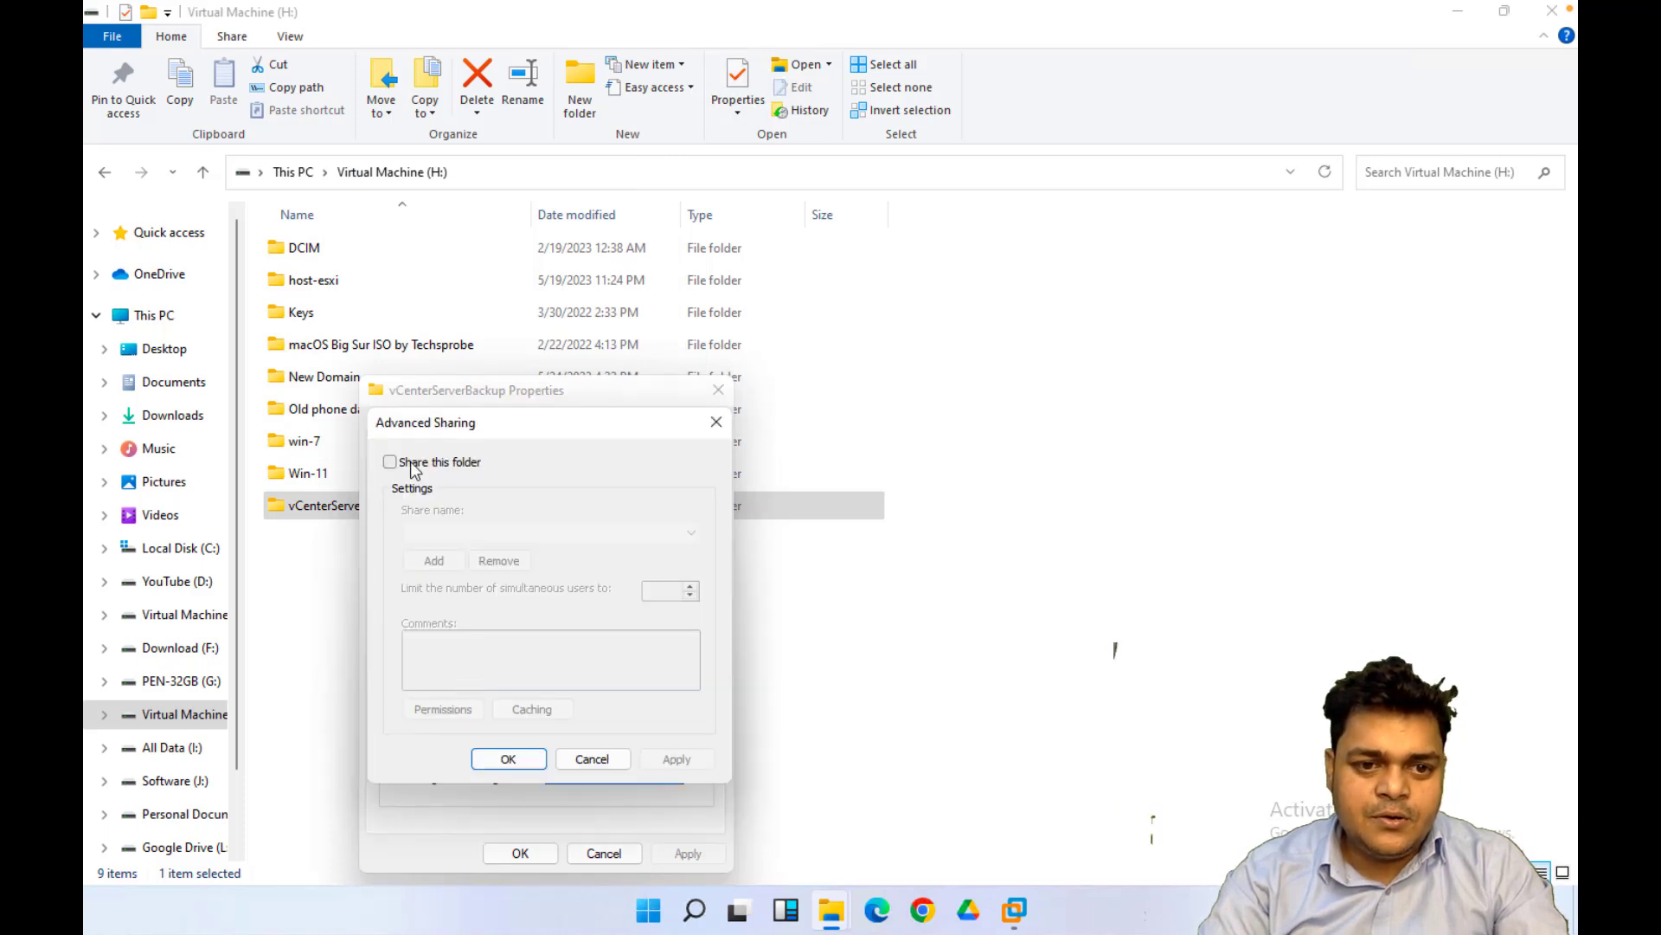
left_click(410, 460)
left_click(444, 707)
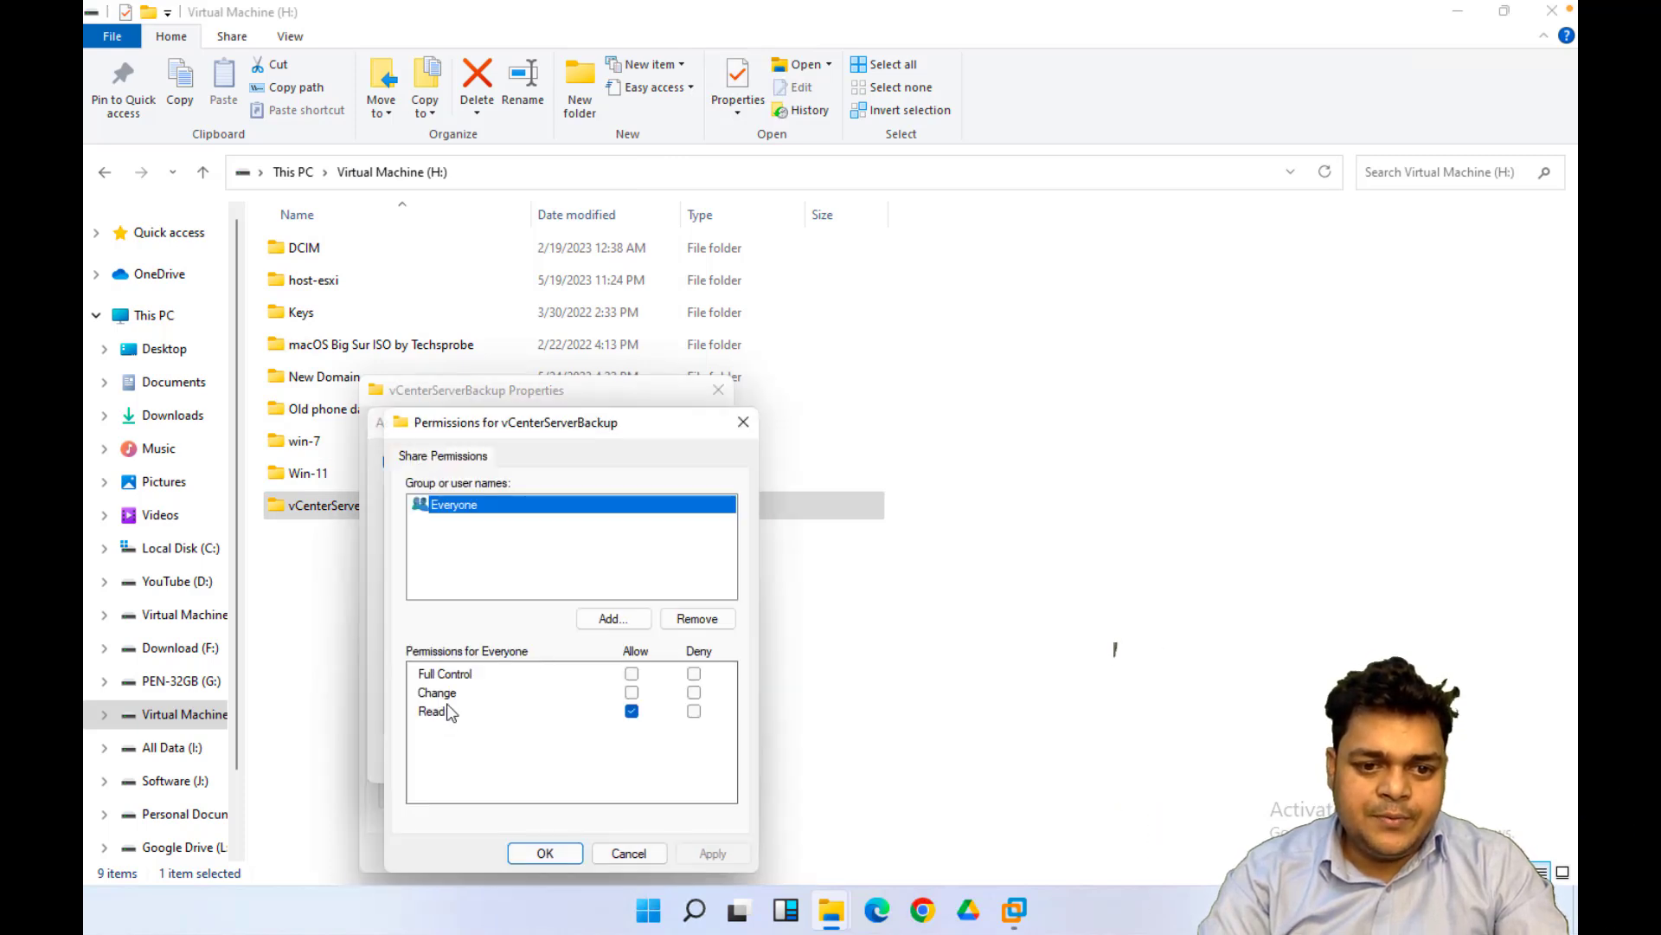
left_click(632, 673)
left_click(708, 854)
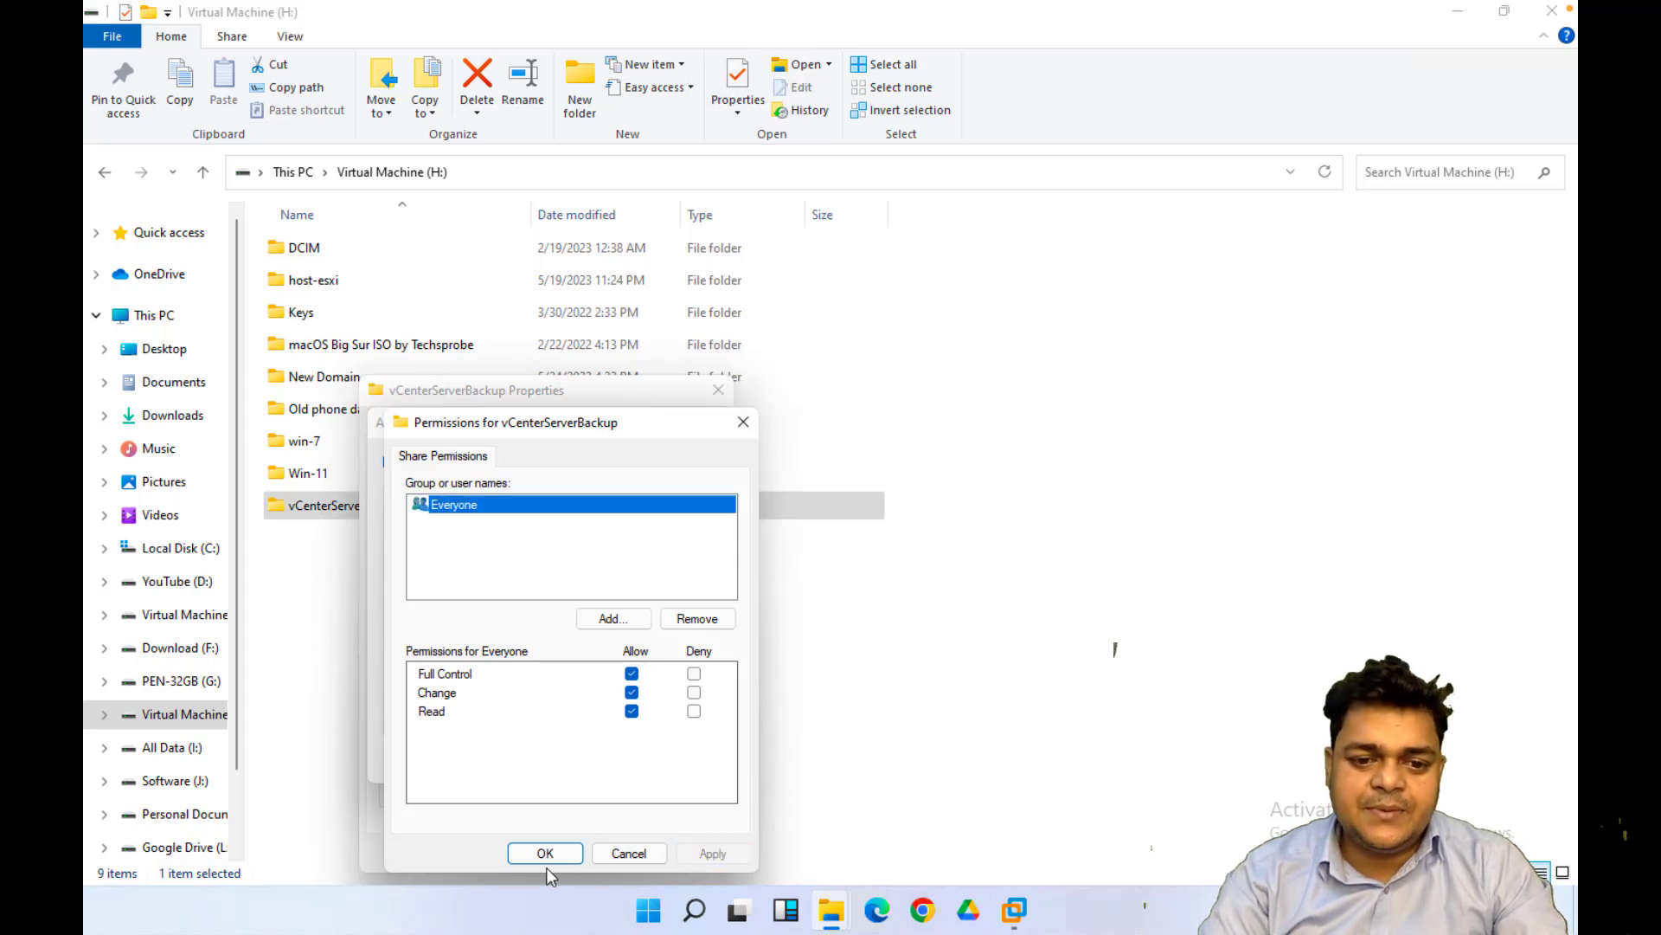
left_click(547, 861)
left_click(675, 758)
left_click(511, 759)
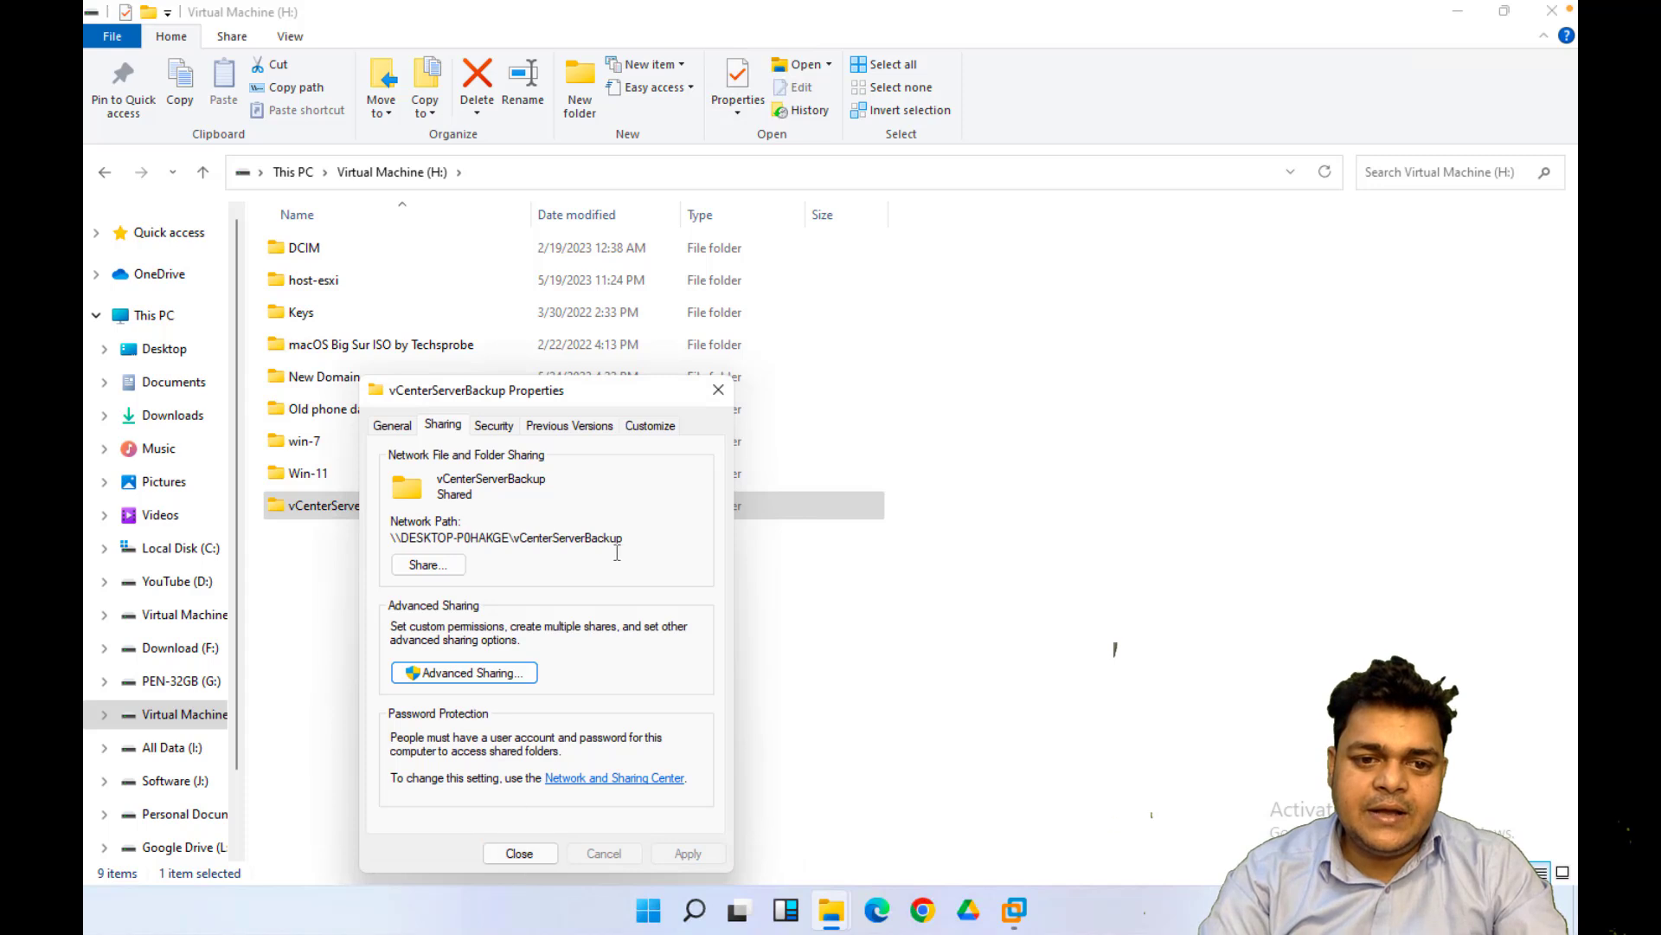
Copy the network path of the vCenterServerBackup share, and close its properties and File Explorer.
left_click_drag(634, 538, 391, 537)
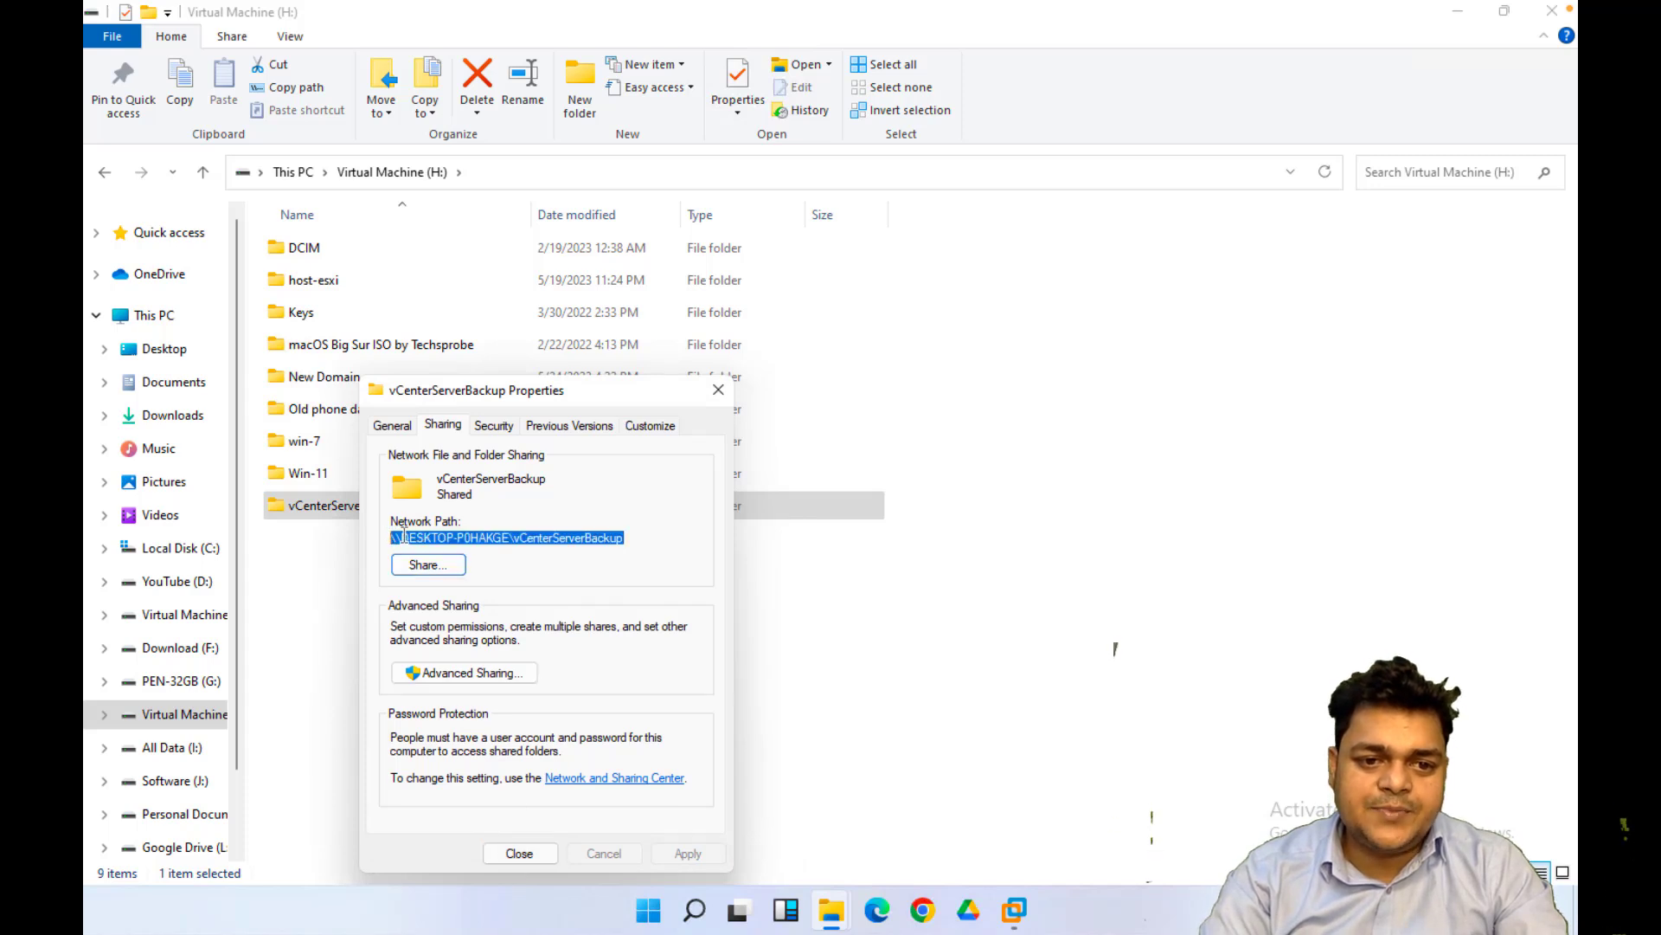
right_click(423, 537)
left_click(471, 603)
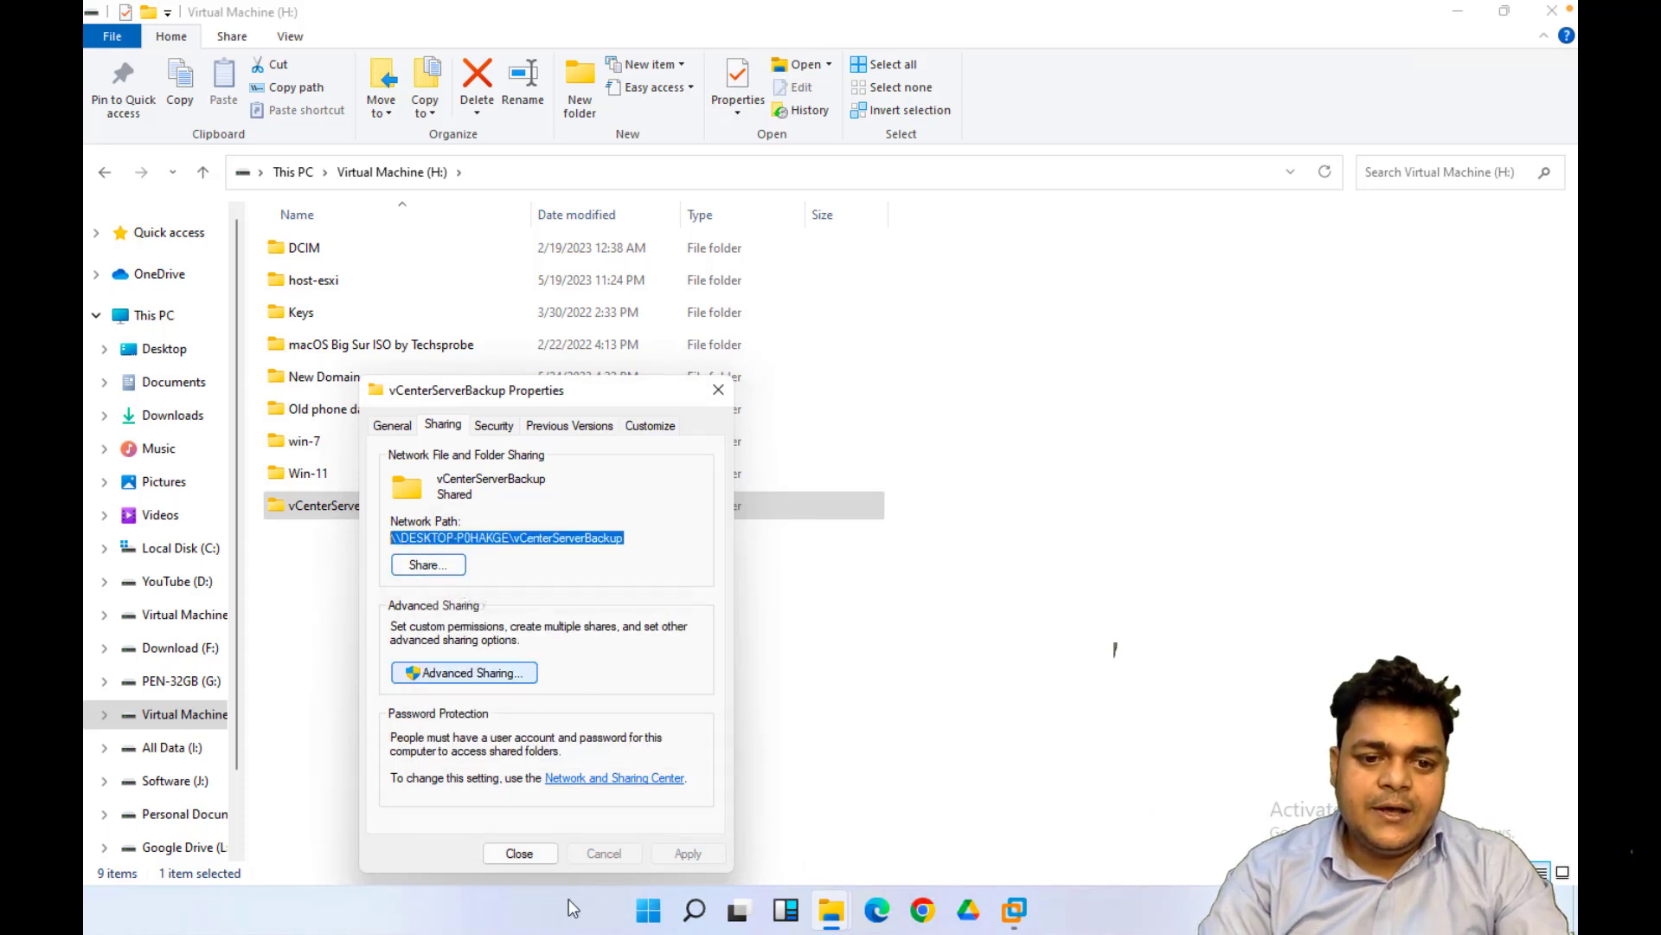
left_click(523, 855)
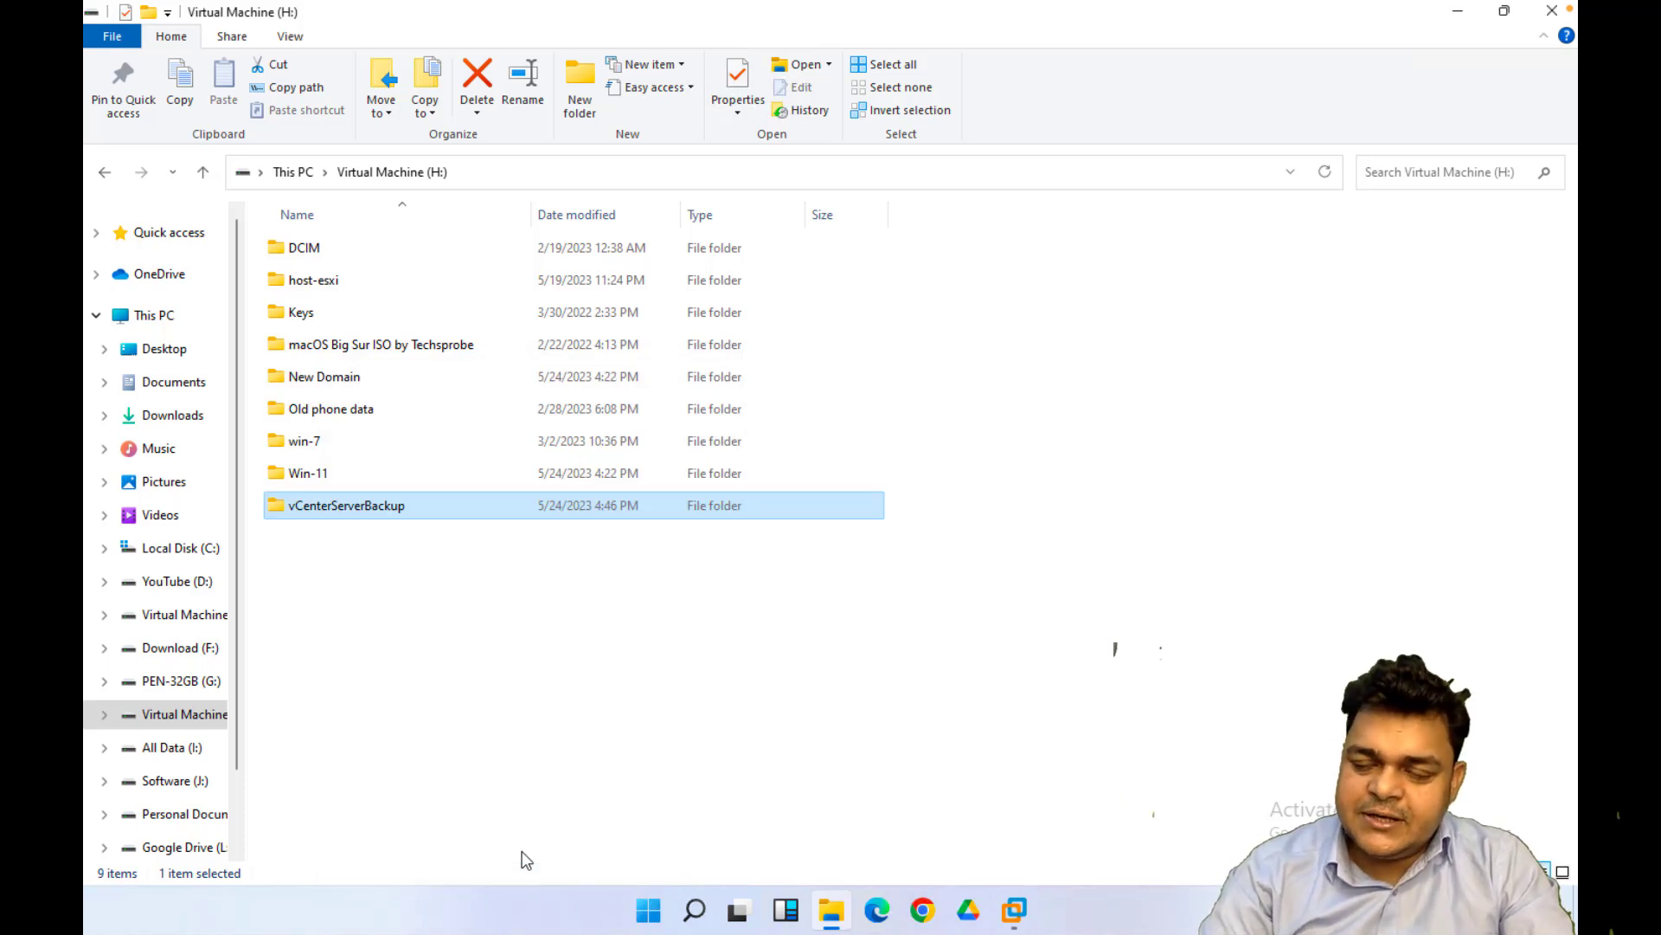
left_click(1552, 12)
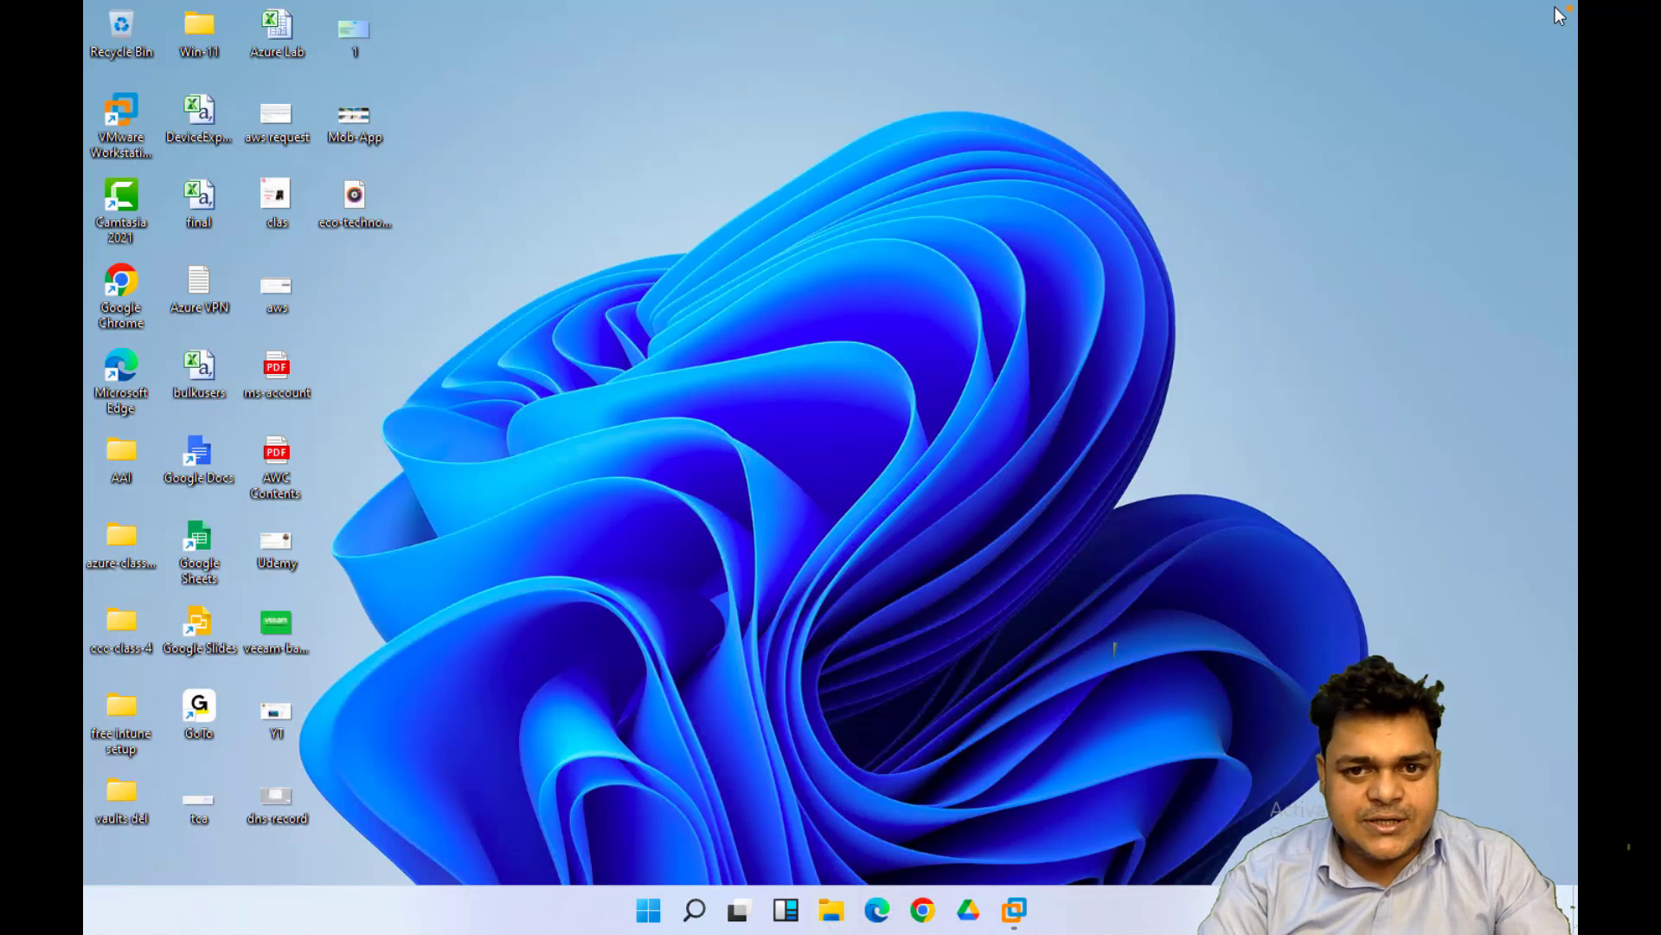
right_click(1182, 197)
left_click(1248, 265)
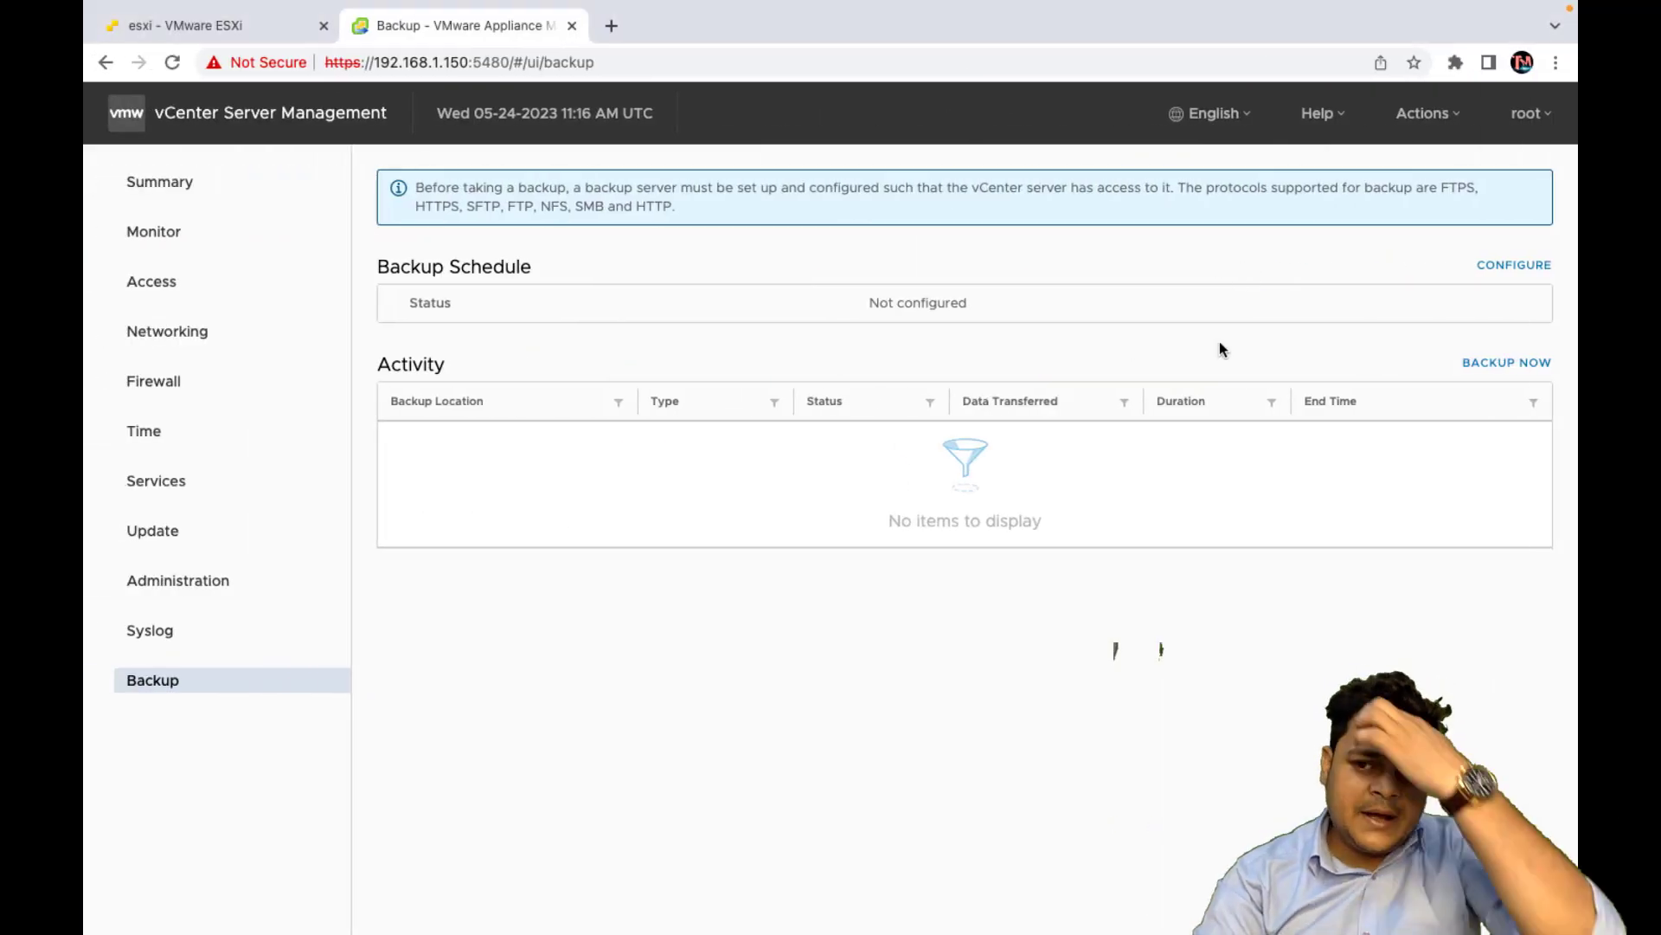
On the vCenter Server Management Backup page, view the immediate backup form and the backup schedule form, cancelling both.
left_click(1498, 363)
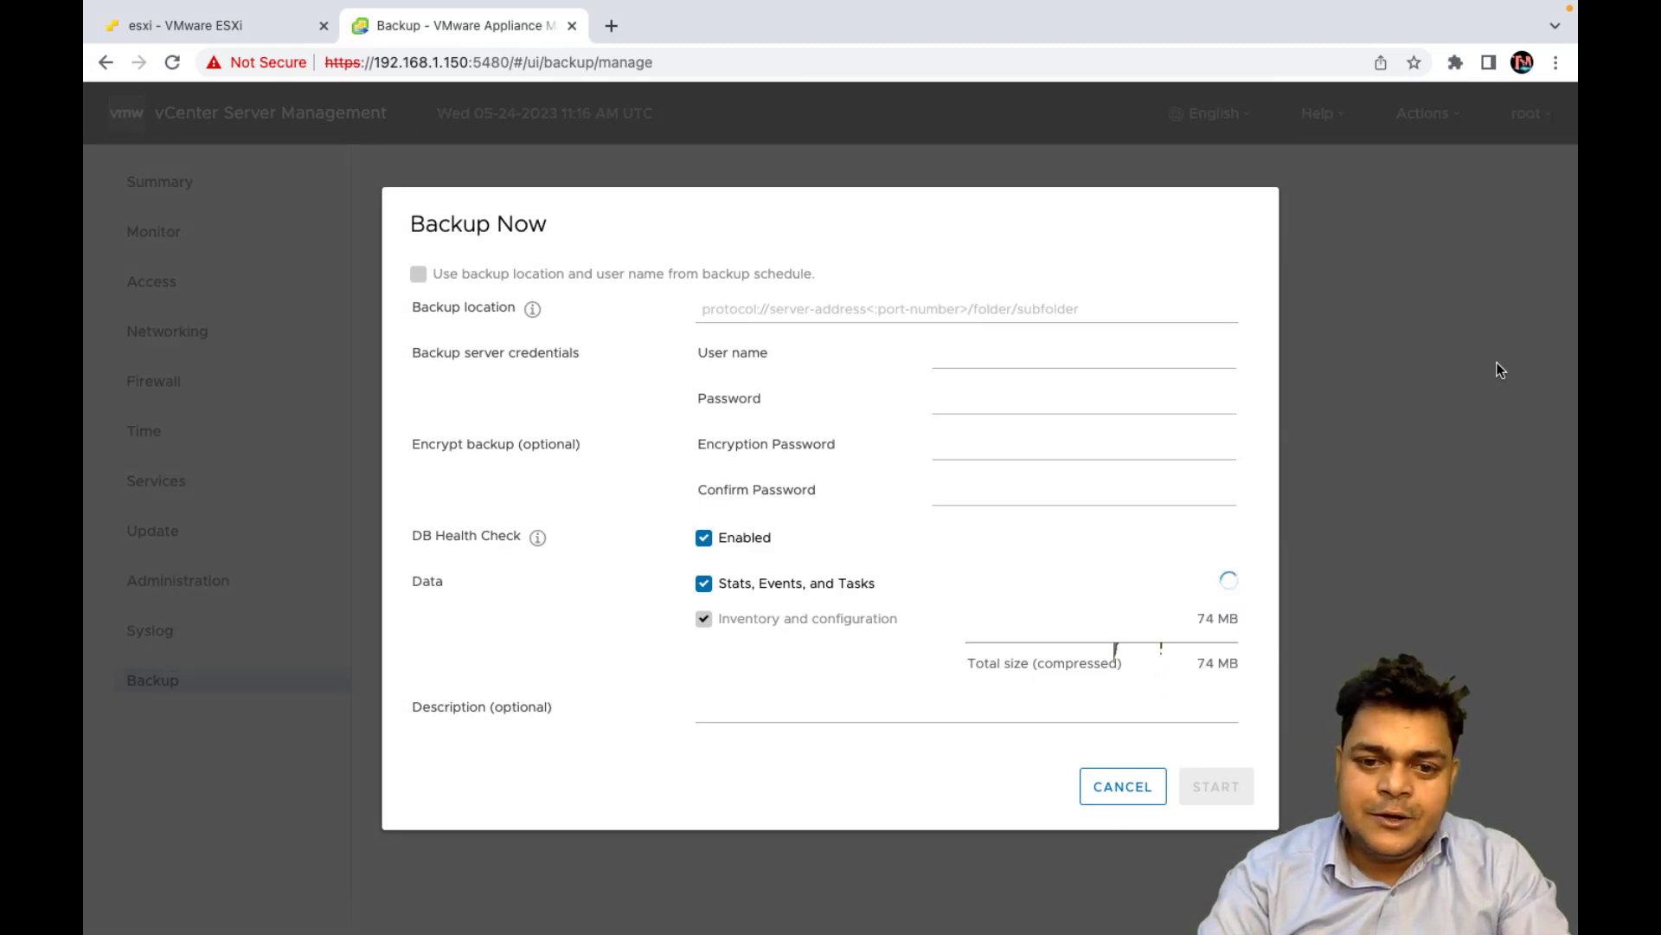
left_click(1123, 786)
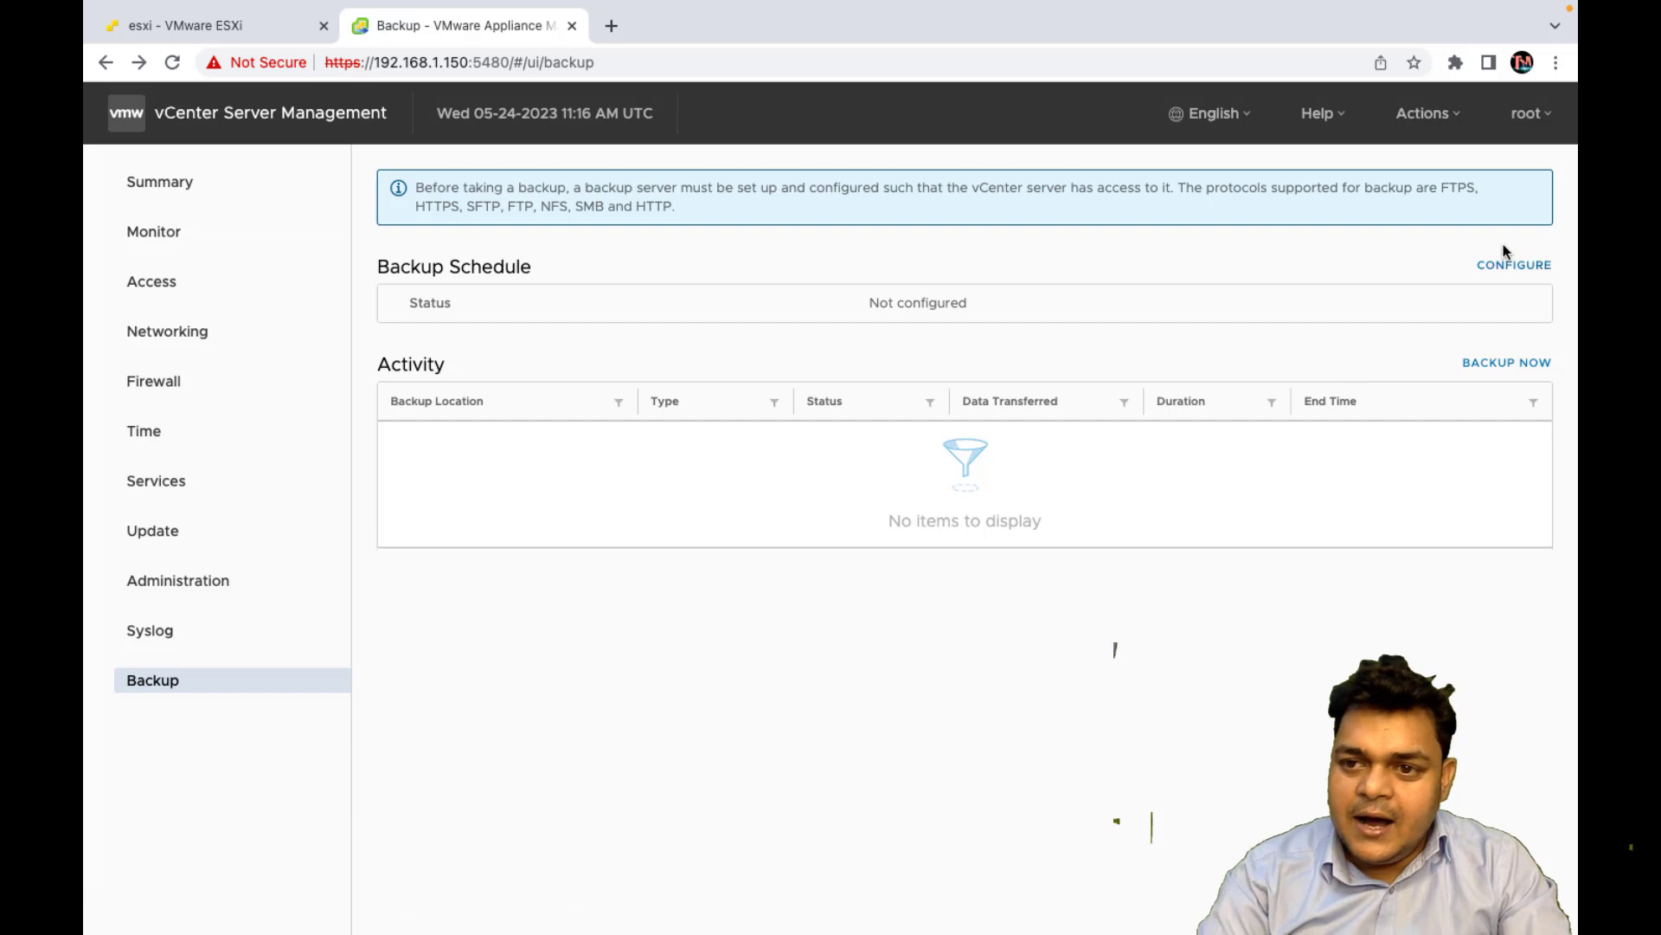
left_click(1516, 266)
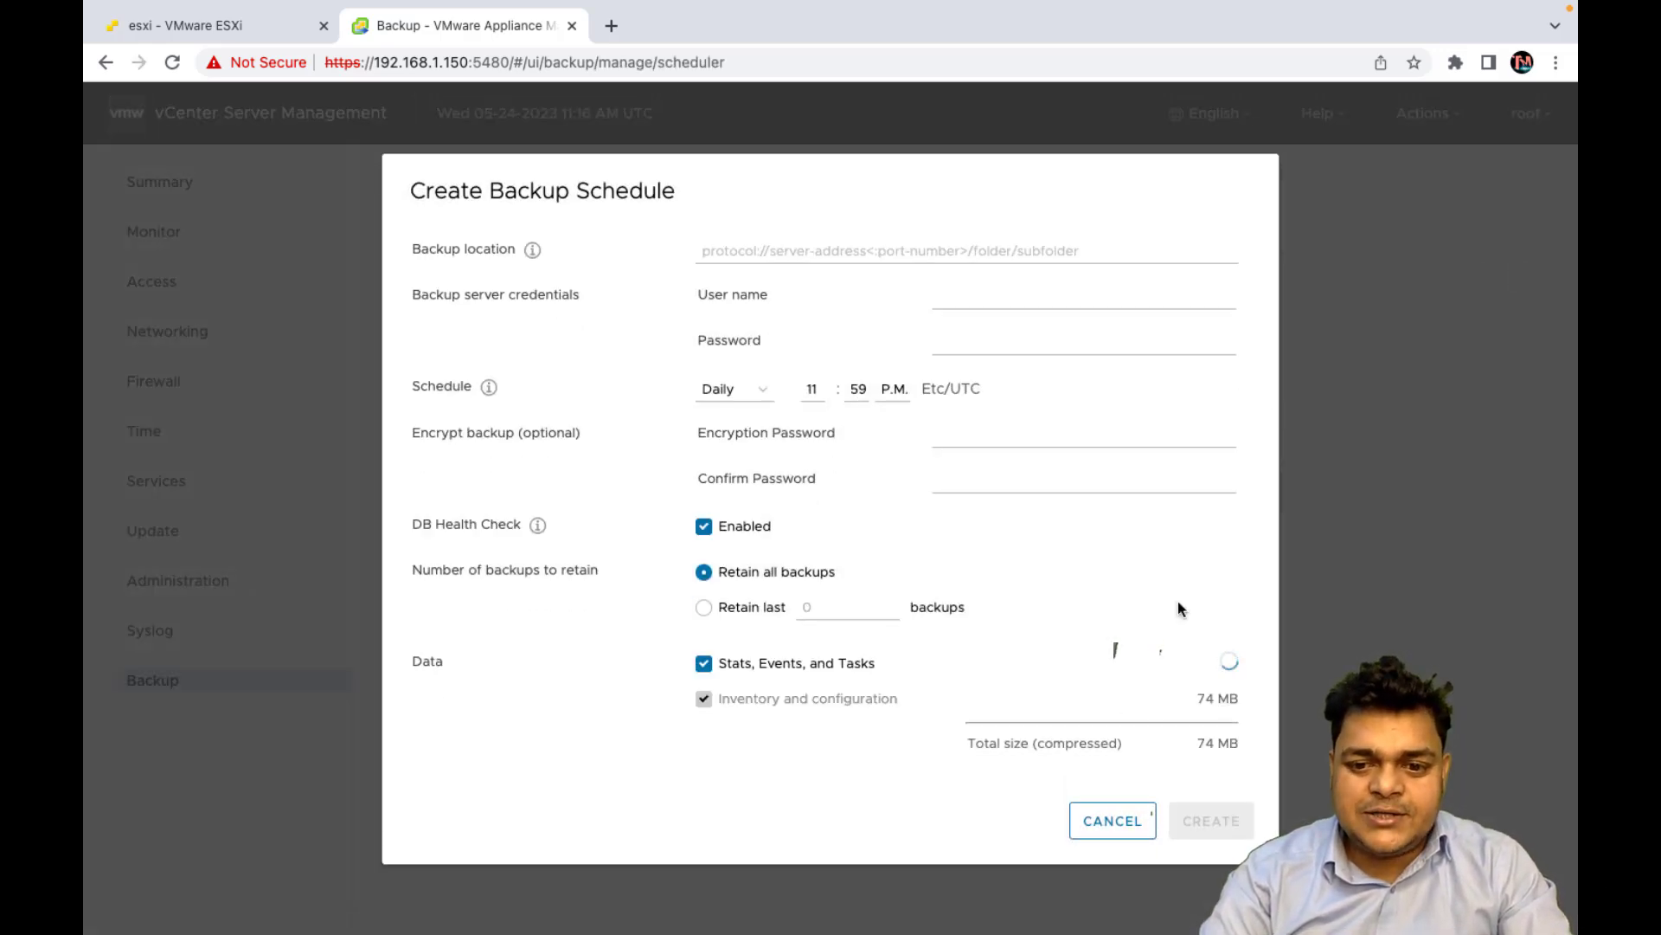
left_click(1113, 820)
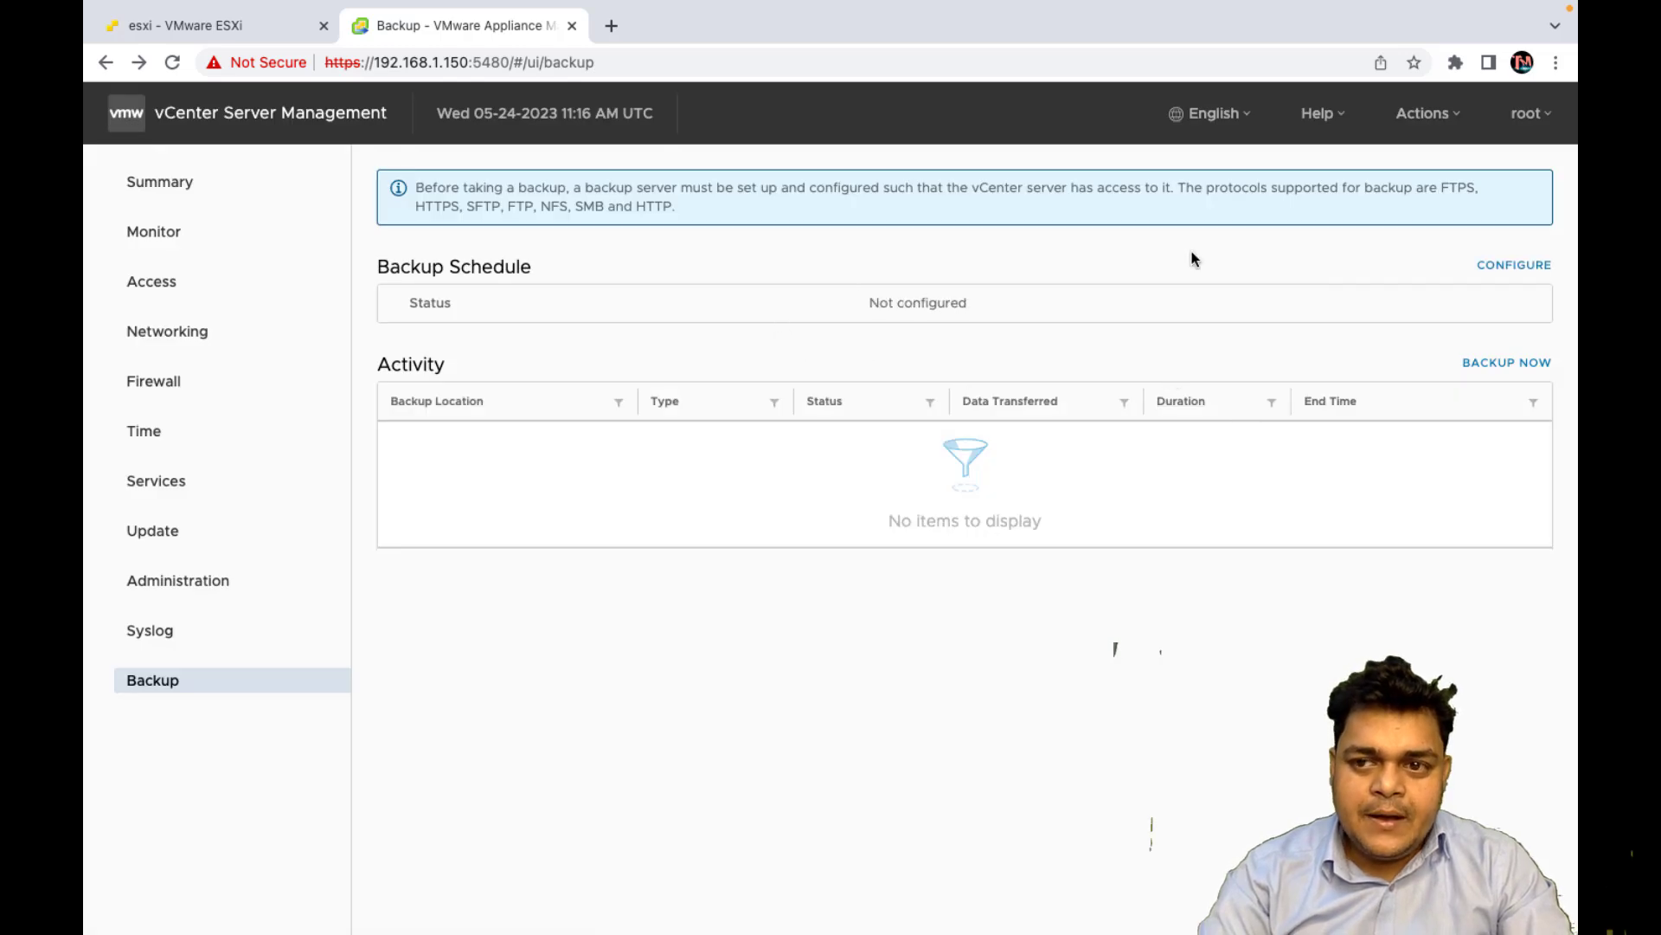
Open a new backup schedule and try the copied vCenterServerBackup share path as its backup location.
left_click(1516, 267)
left_click(816, 250)
key("ctrl+v")
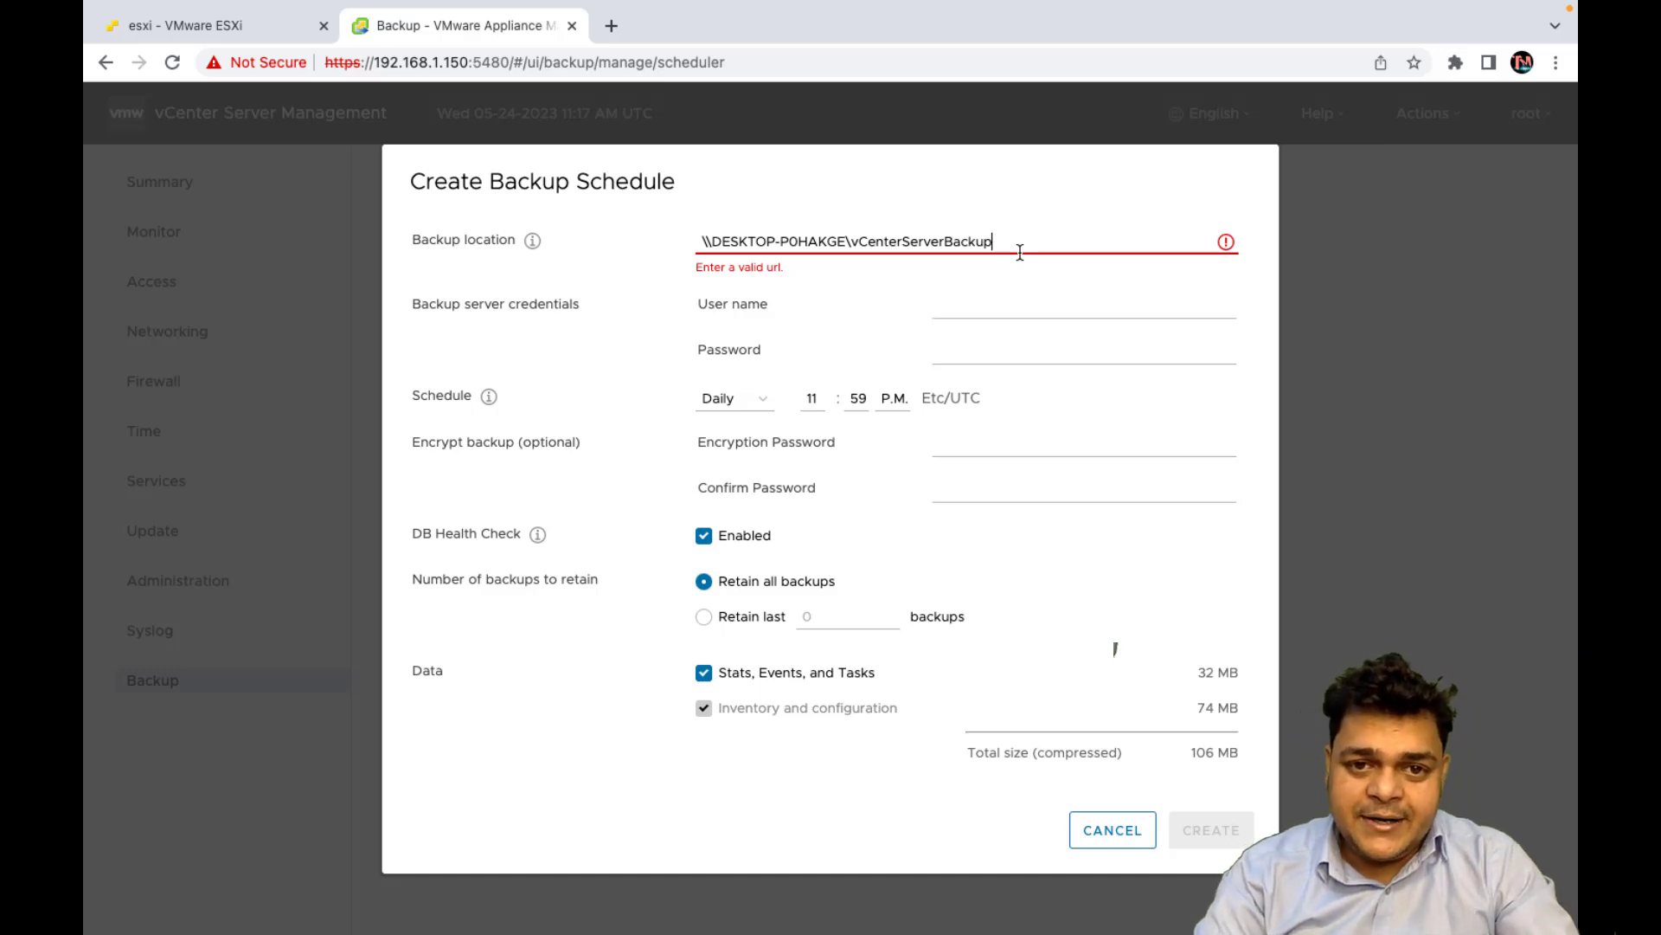
left_click_drag(1021, 252, 699, 204)
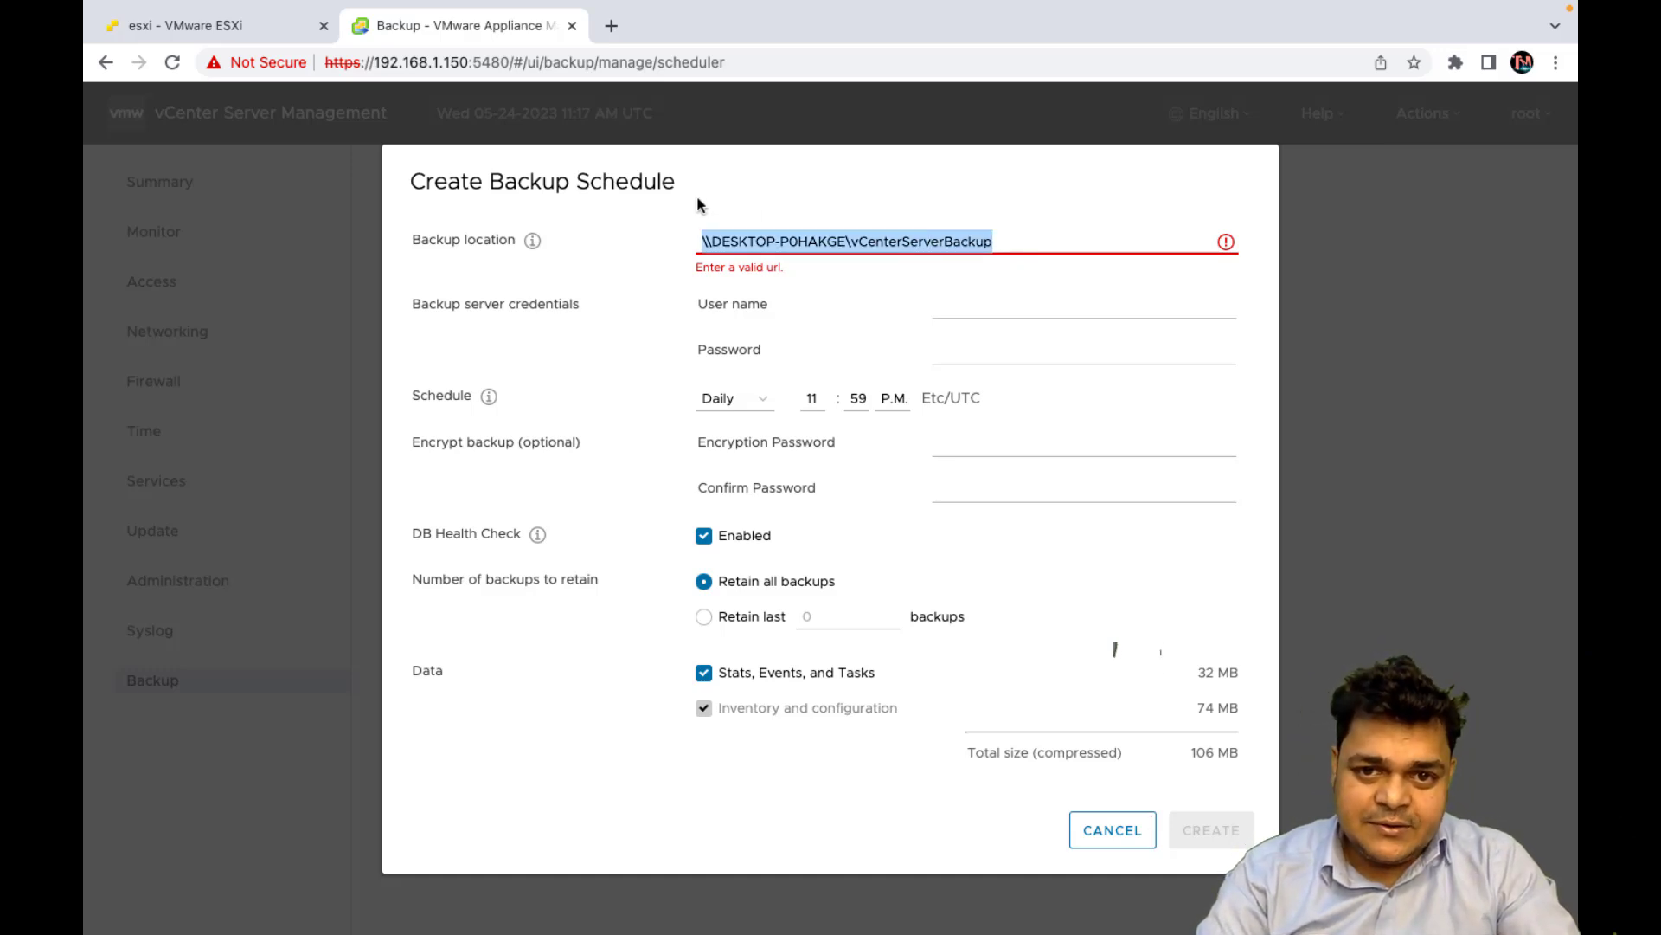
left_click(1213, 253)
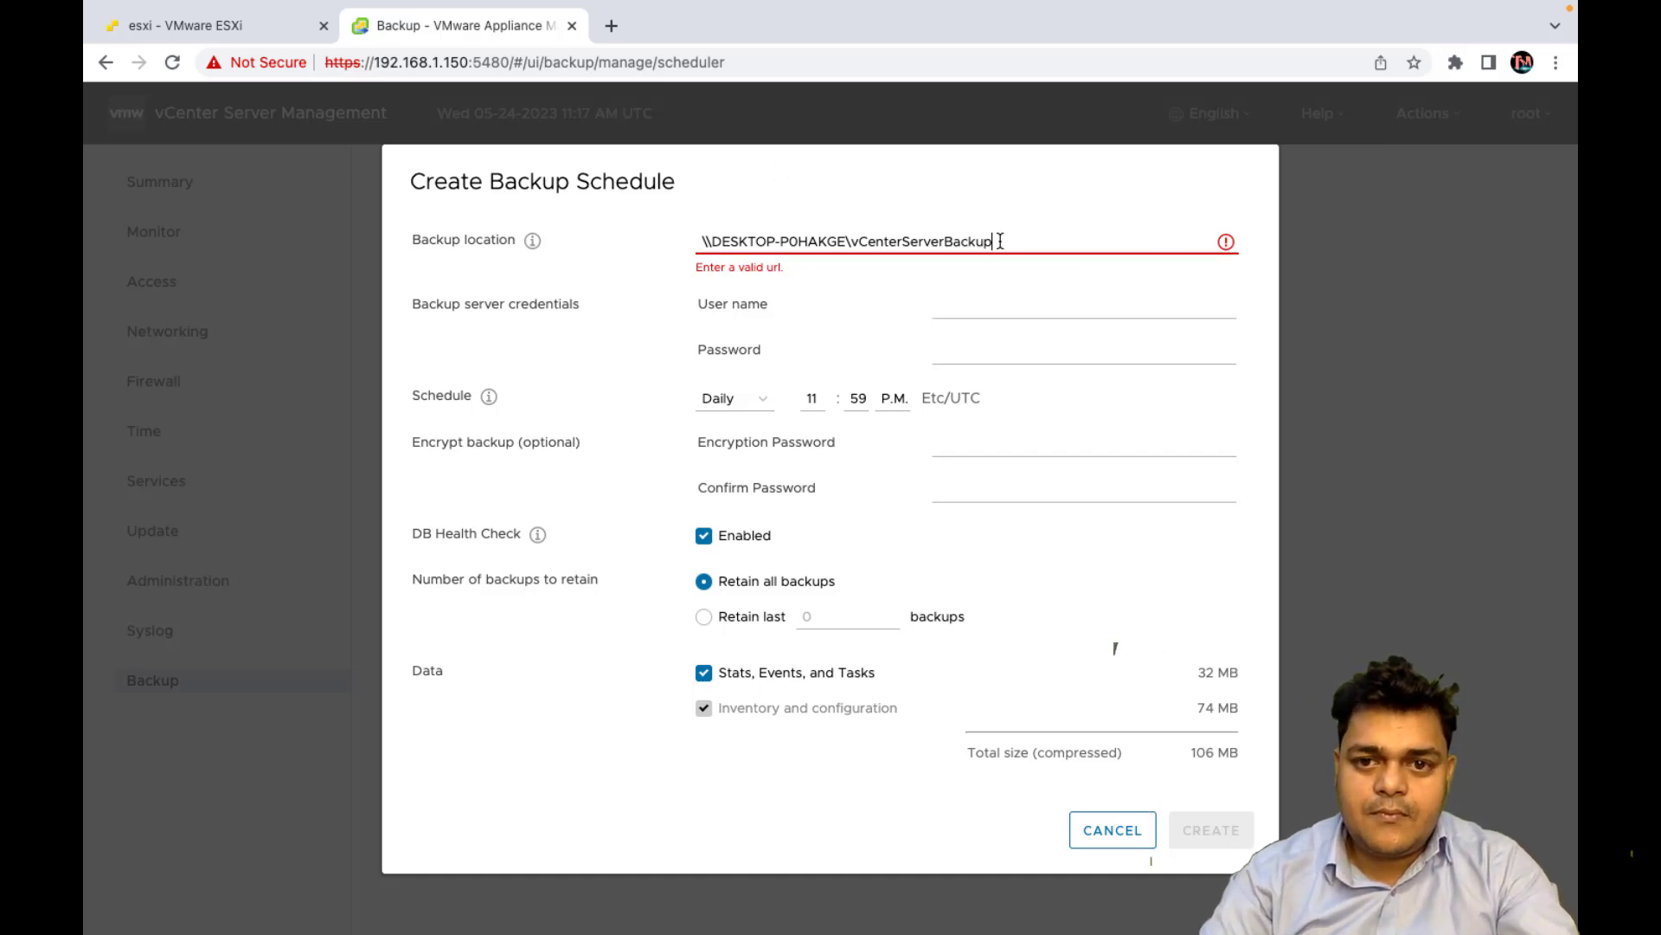
Replace the backup location with // followed by the copied share path.
left_click_drag(995, 244, 683, 171)
type("\\\\")
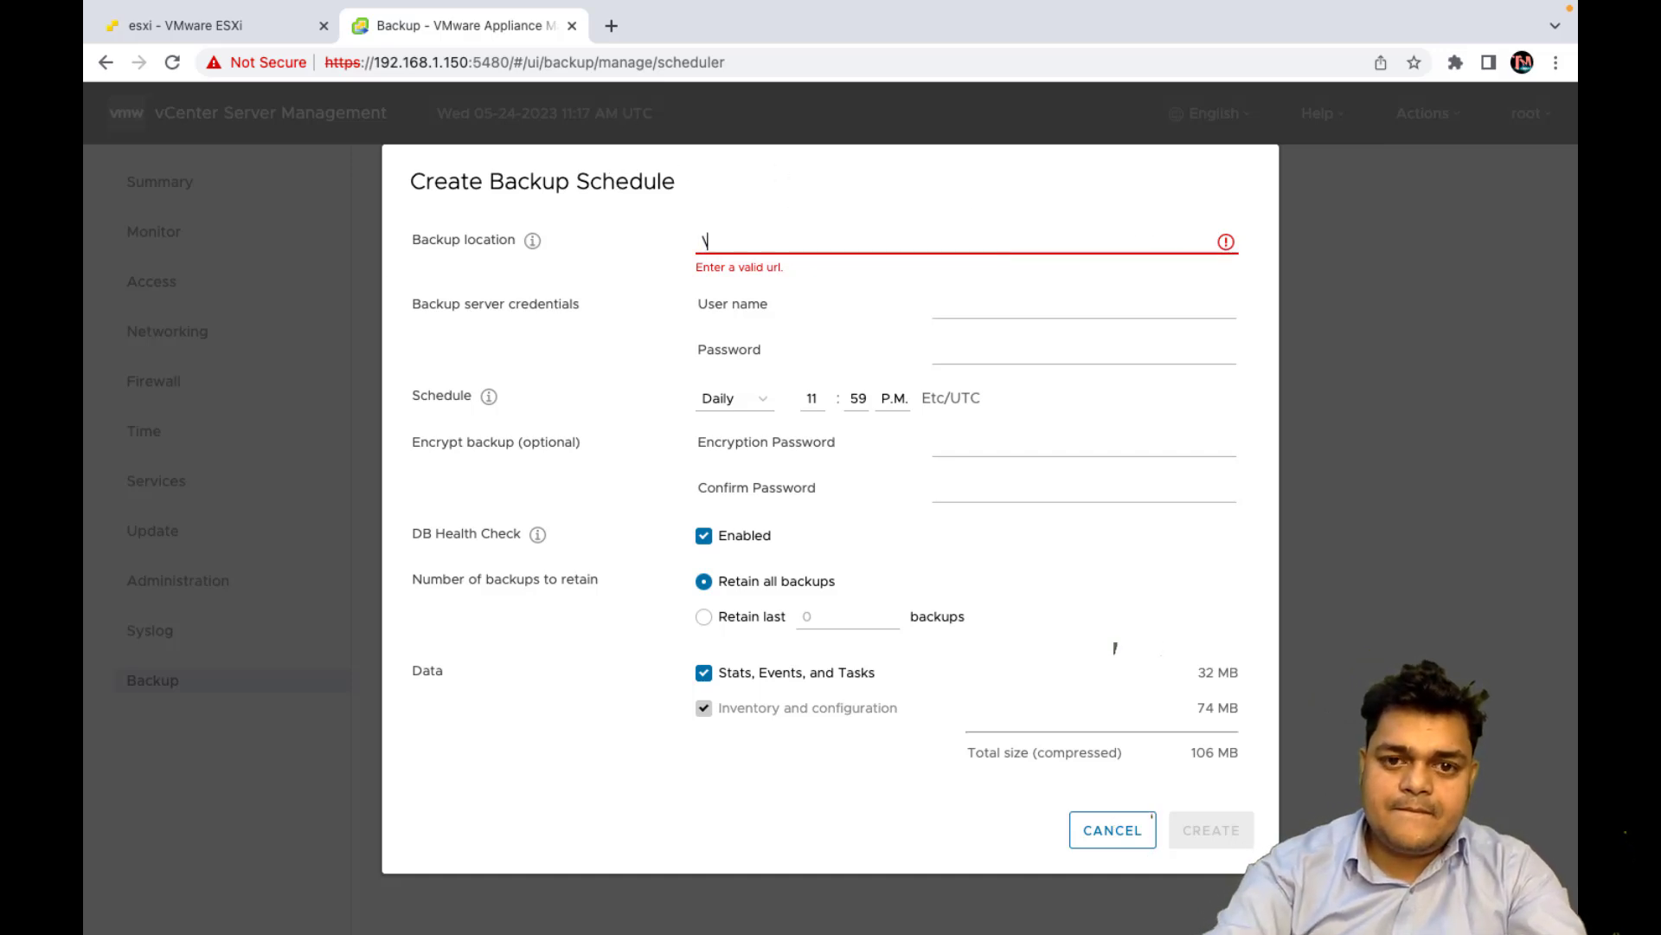
key("BackSpace")
key("BackSpace")
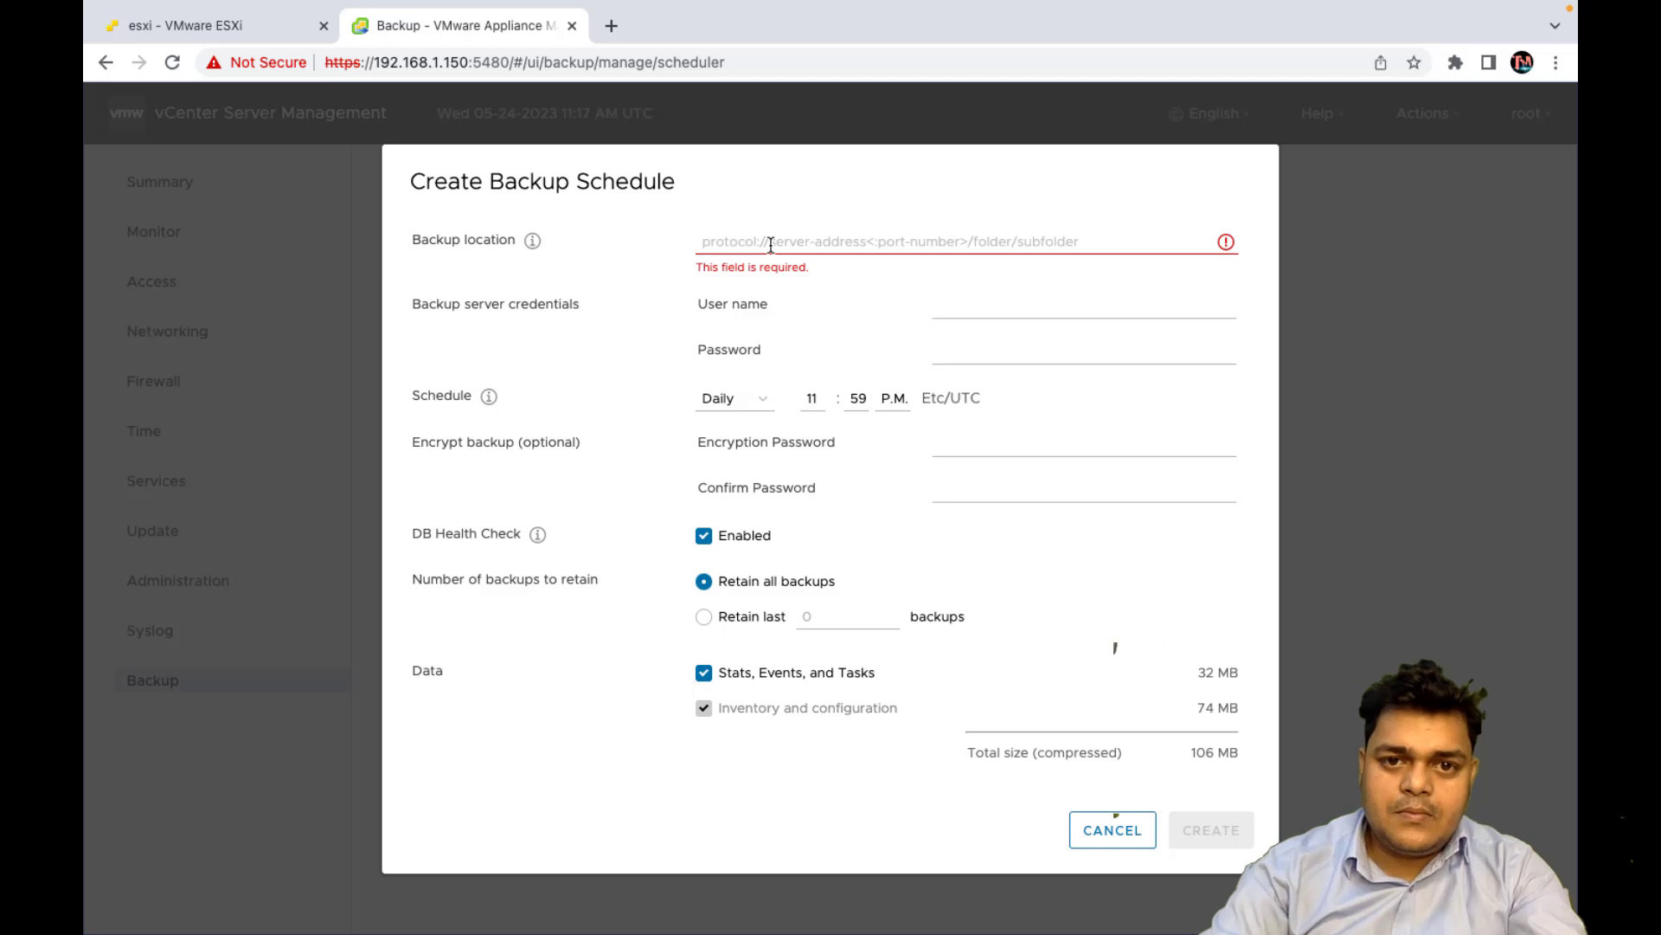
type("//")
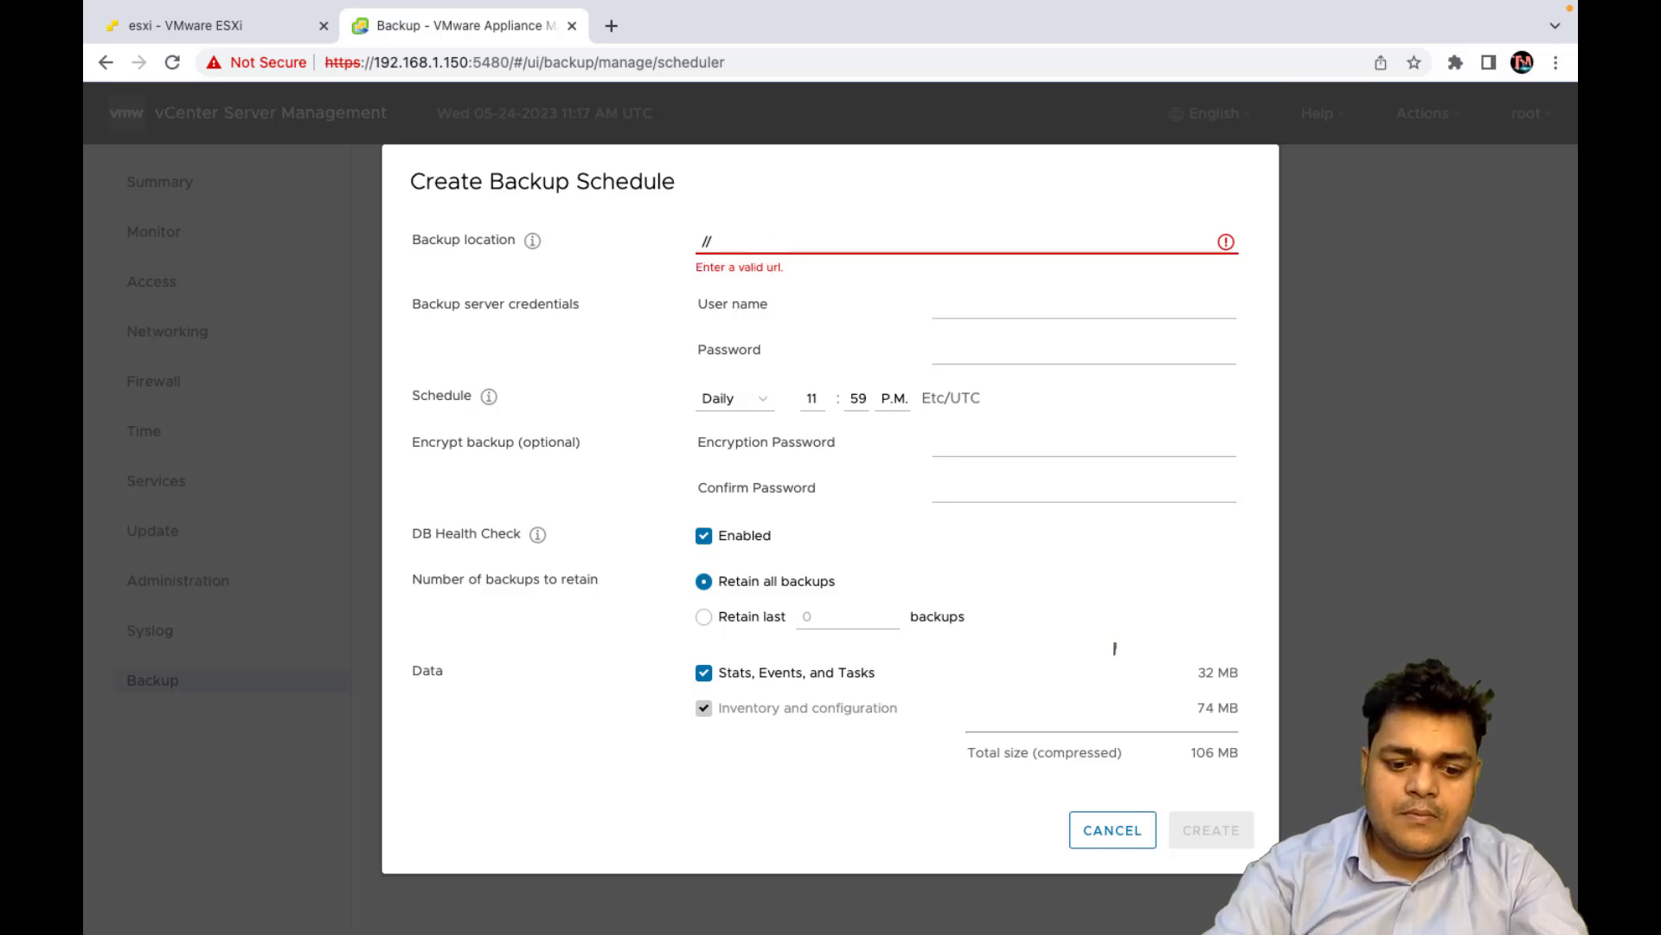
key("ctrl+v")
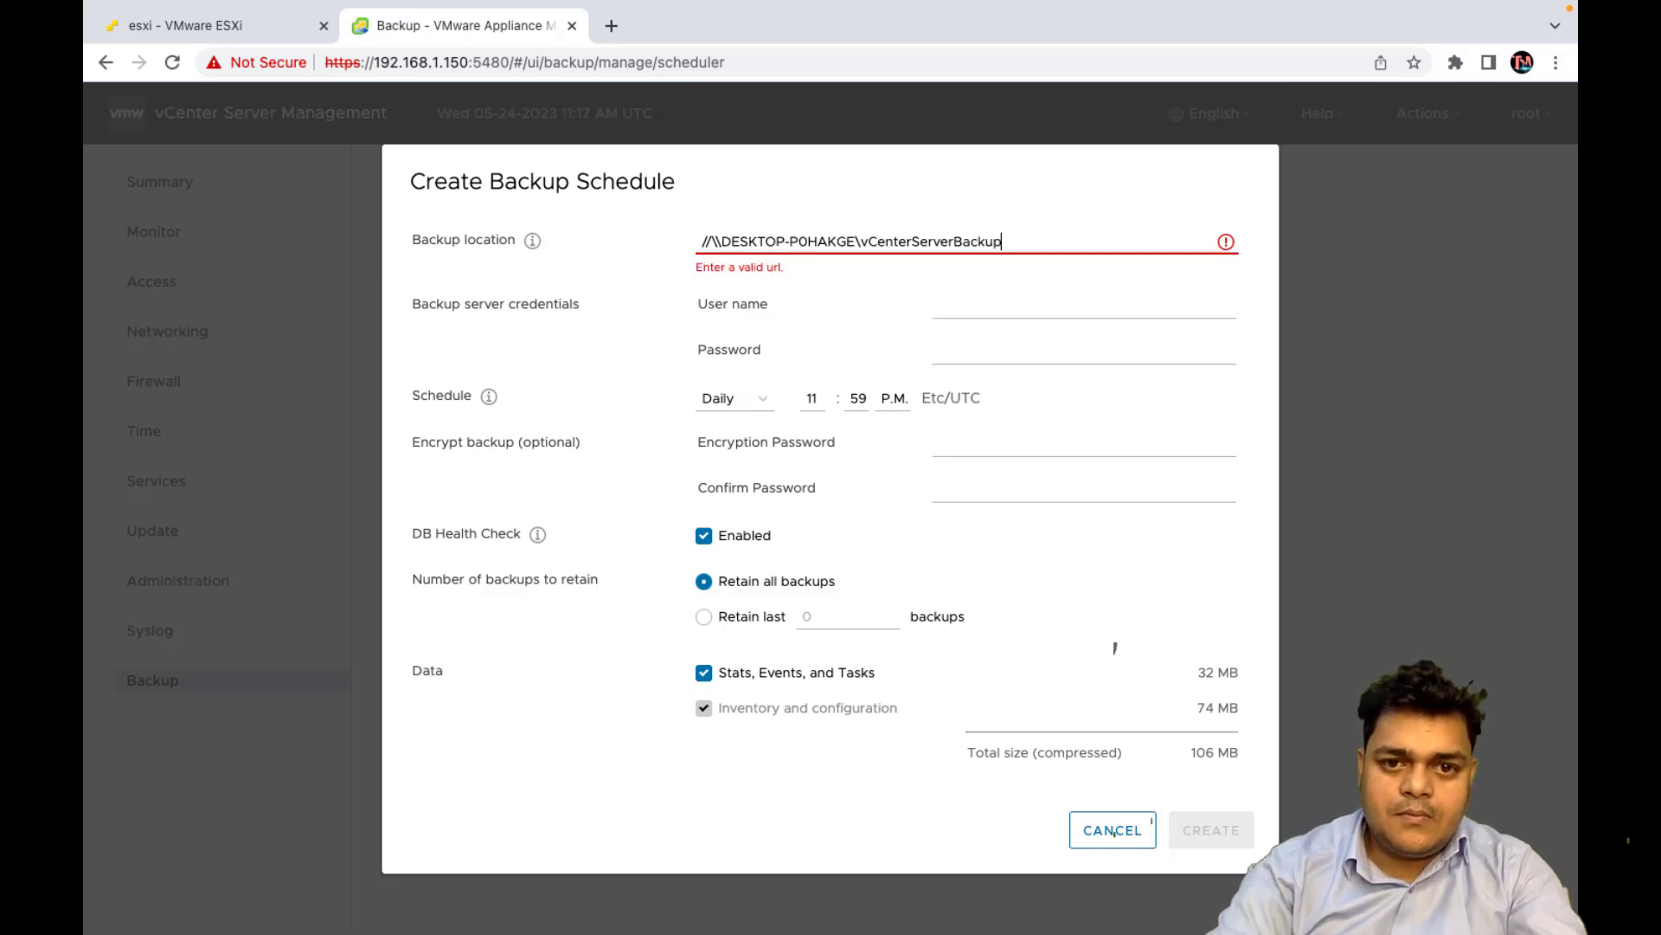
Correct the backup location to smb://DESKTOP-P0HAKGE\vCenterServerBackup by removing the extra backslashes and adding the SMB protocol prefix.
left_click(721, 240)
key("BackSpace")
key("BackSpace")
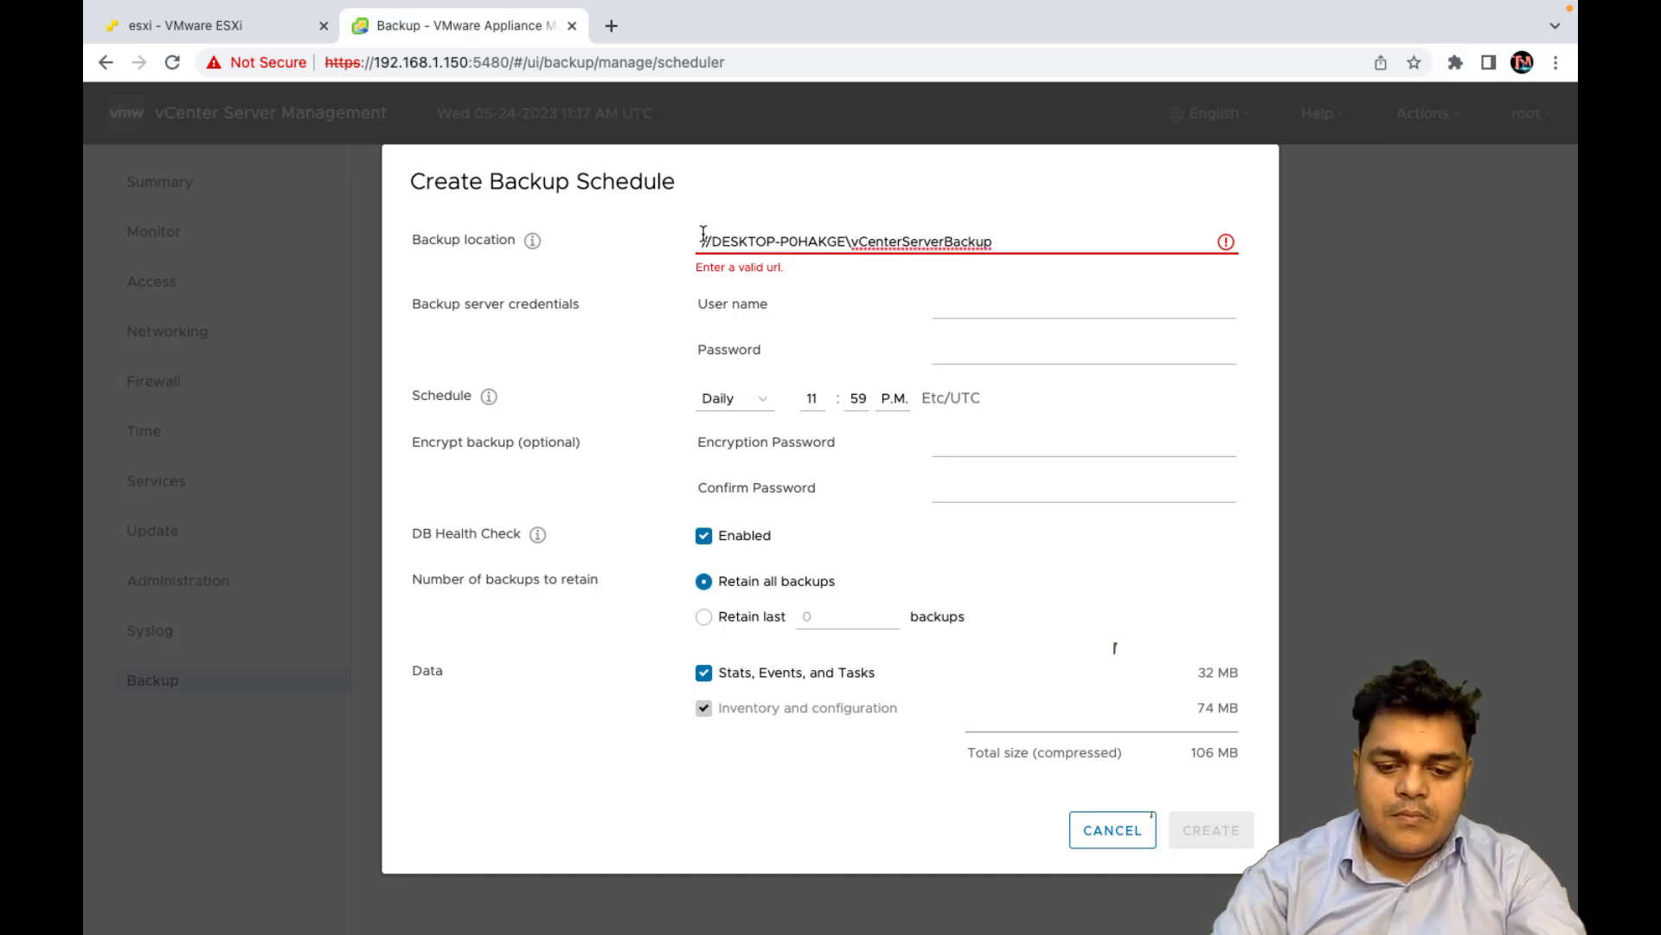
type("smb")
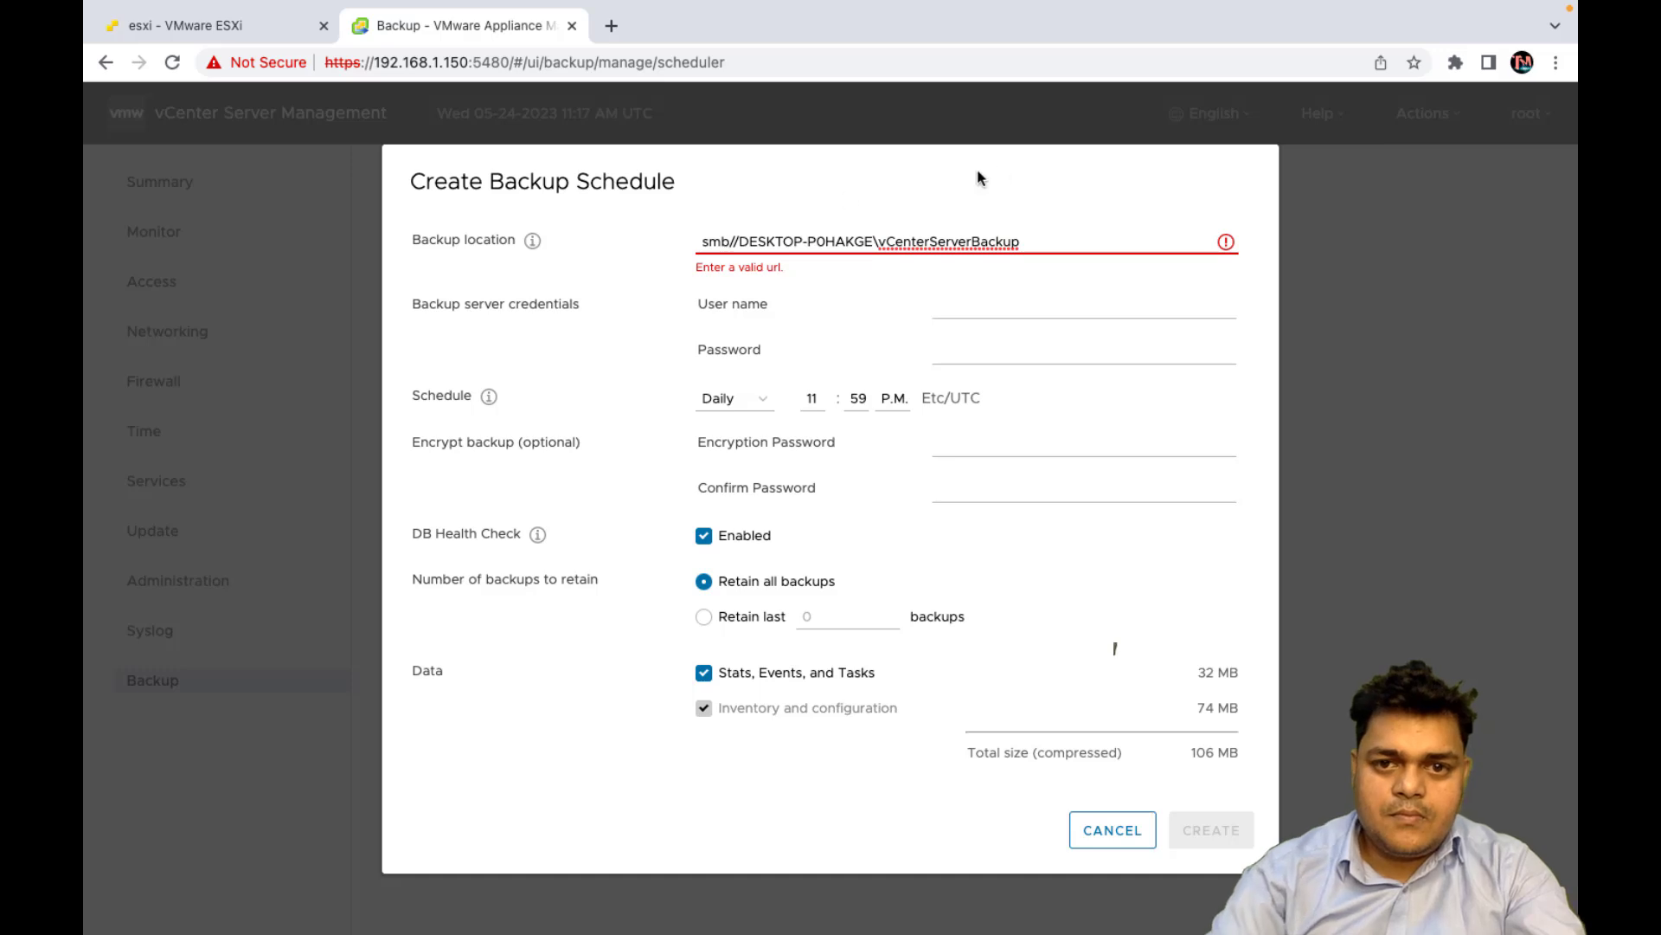
left_click(733, 240)
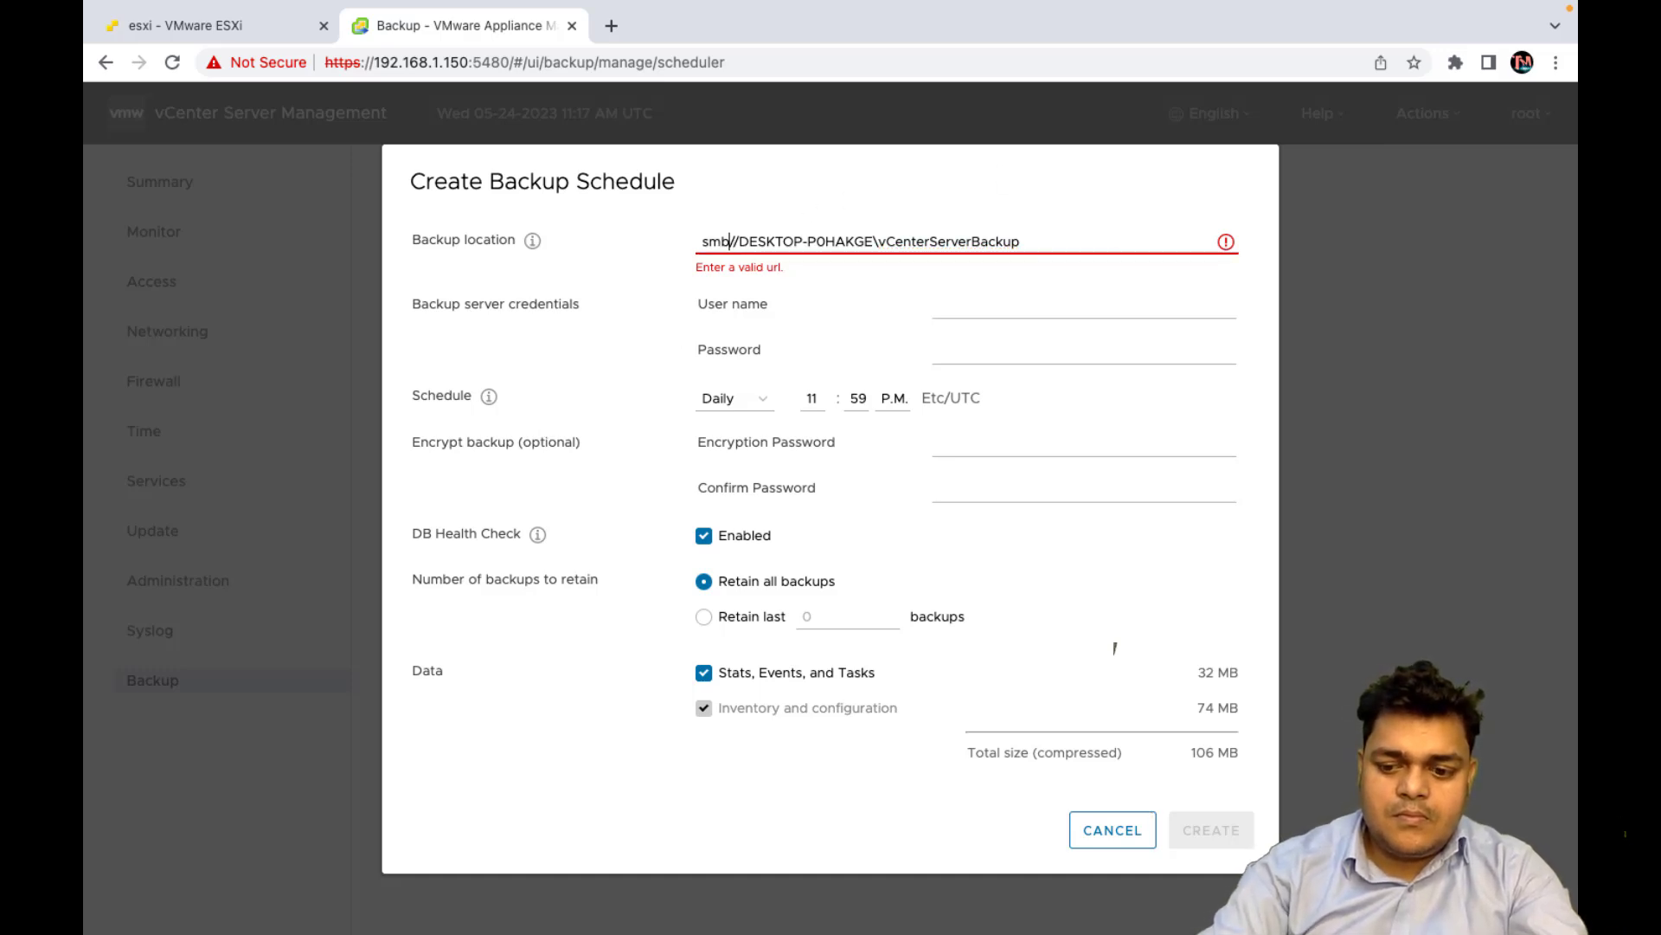
type(":")
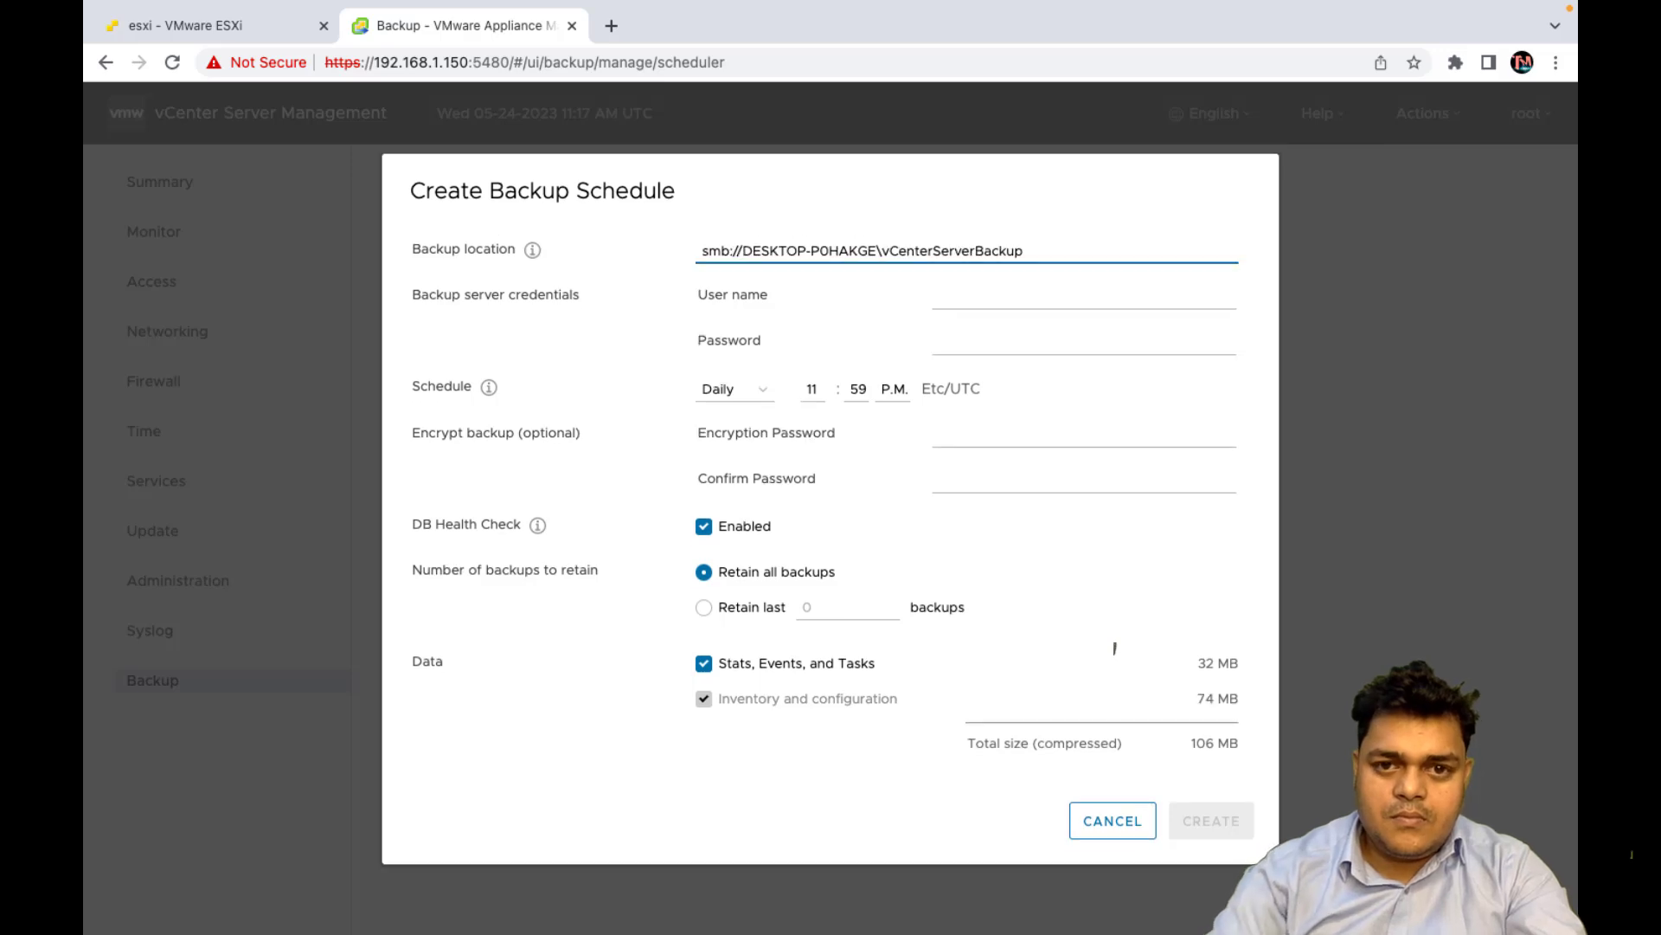
left_click(1124, 209)
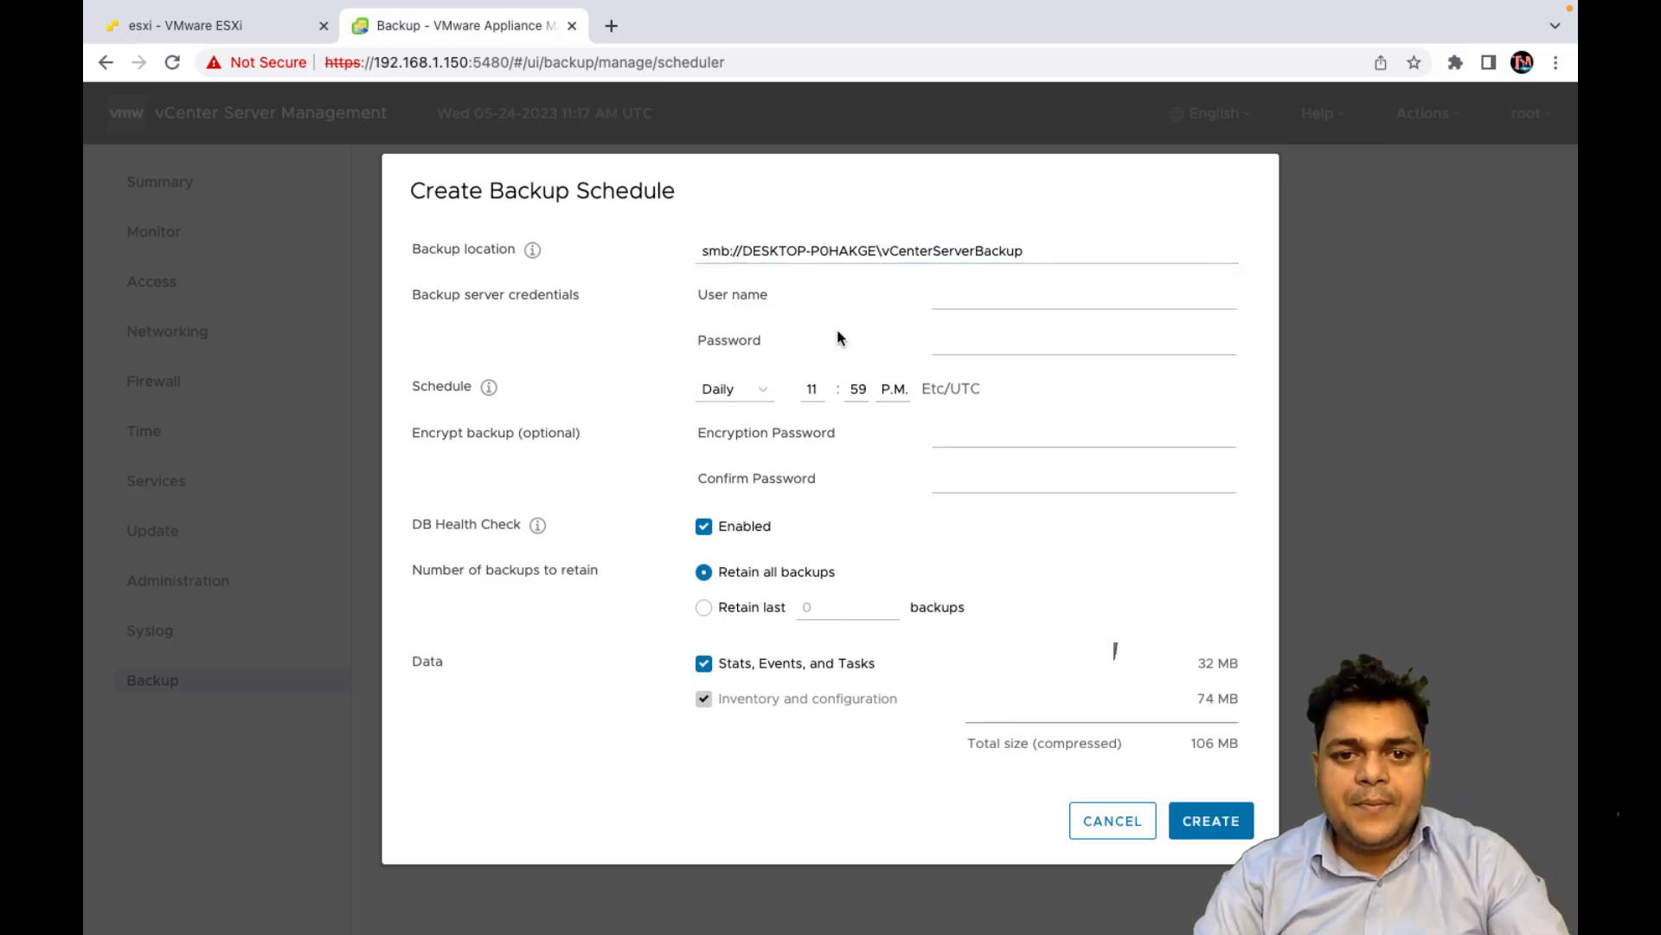
Enter the user name Administrator and the account password as the backup server credentials.
left_click(935, 301)
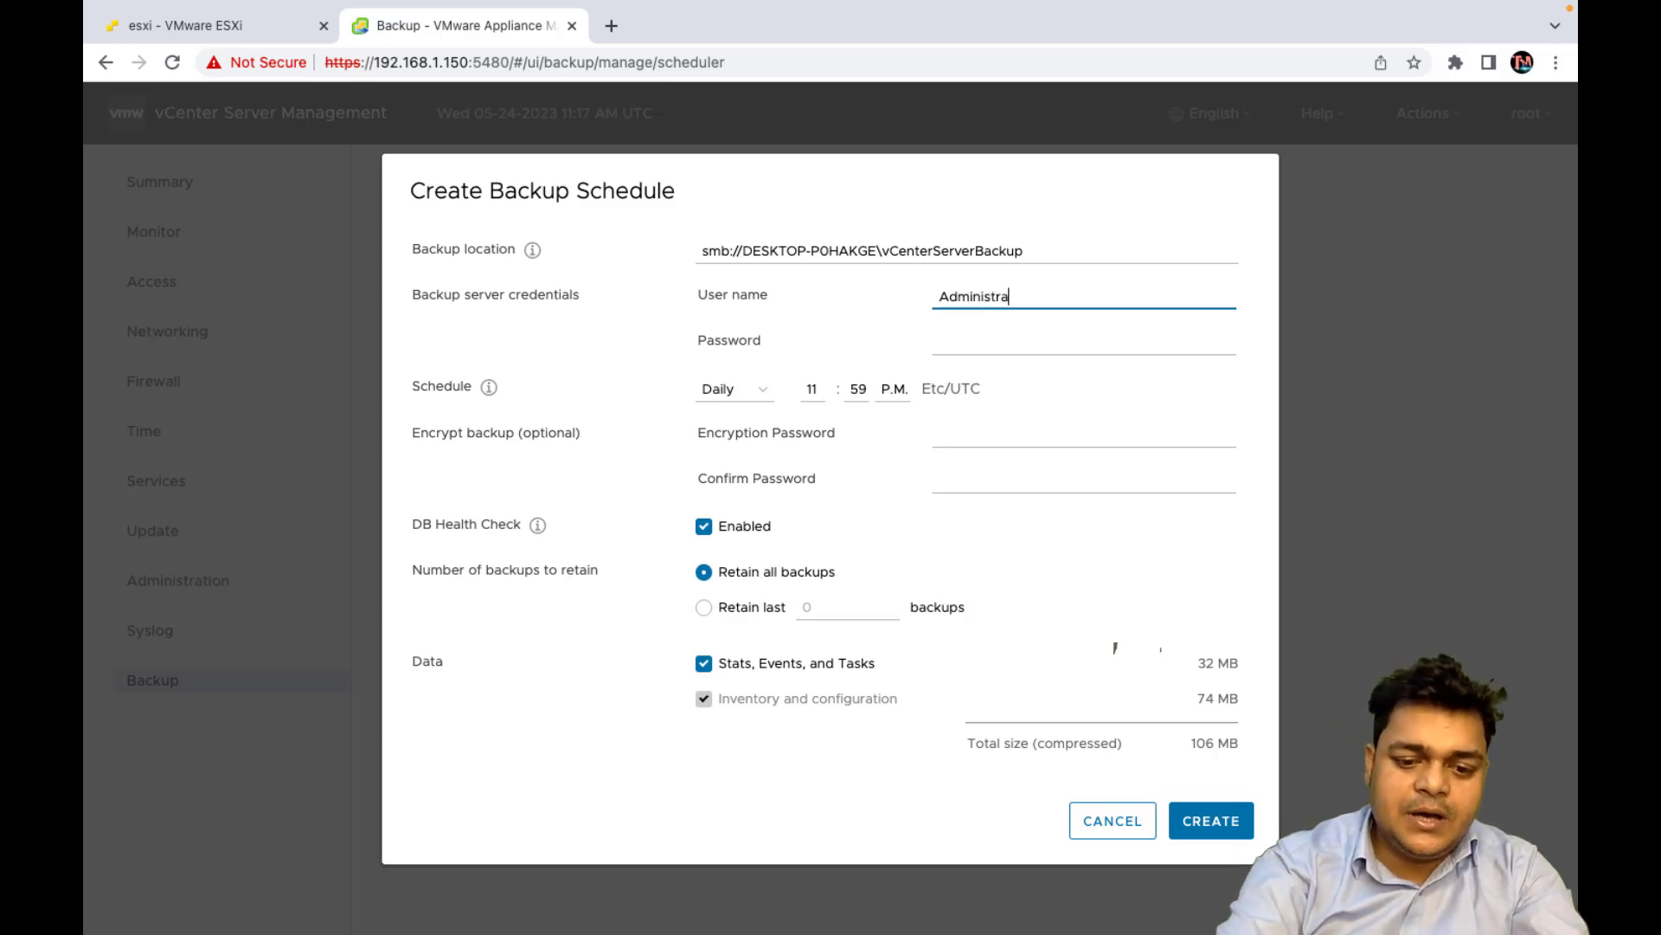
key("Tab")
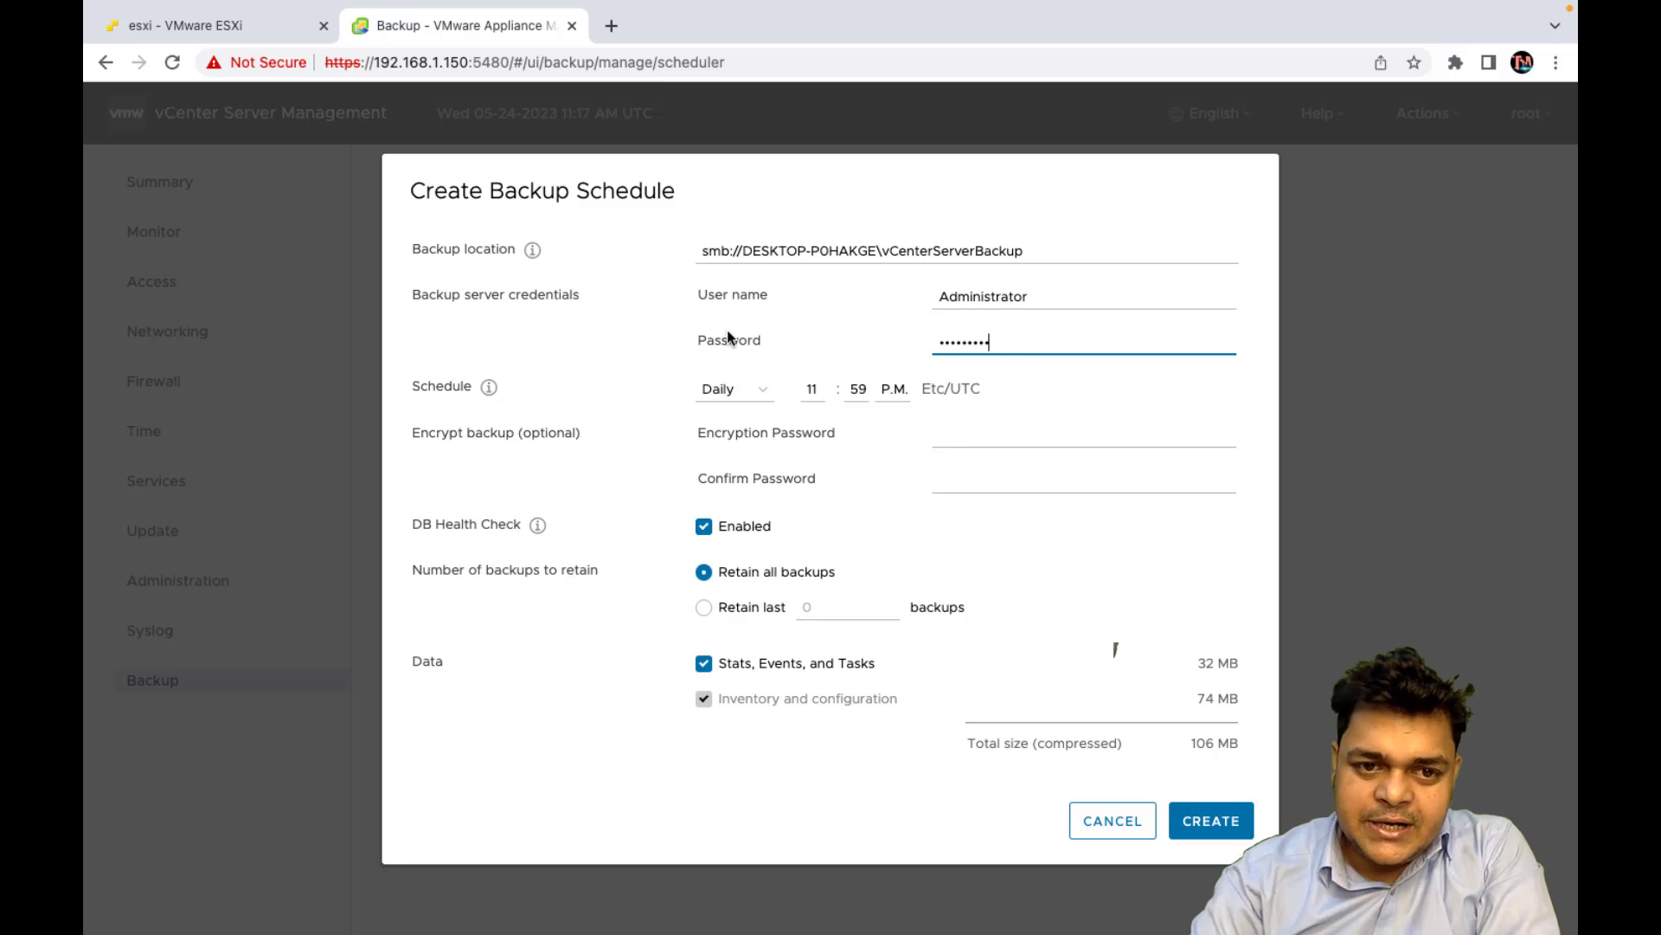
Set the backup schedule to weekly on Saturday at 08:00 P.M.
left_click(736, 391)
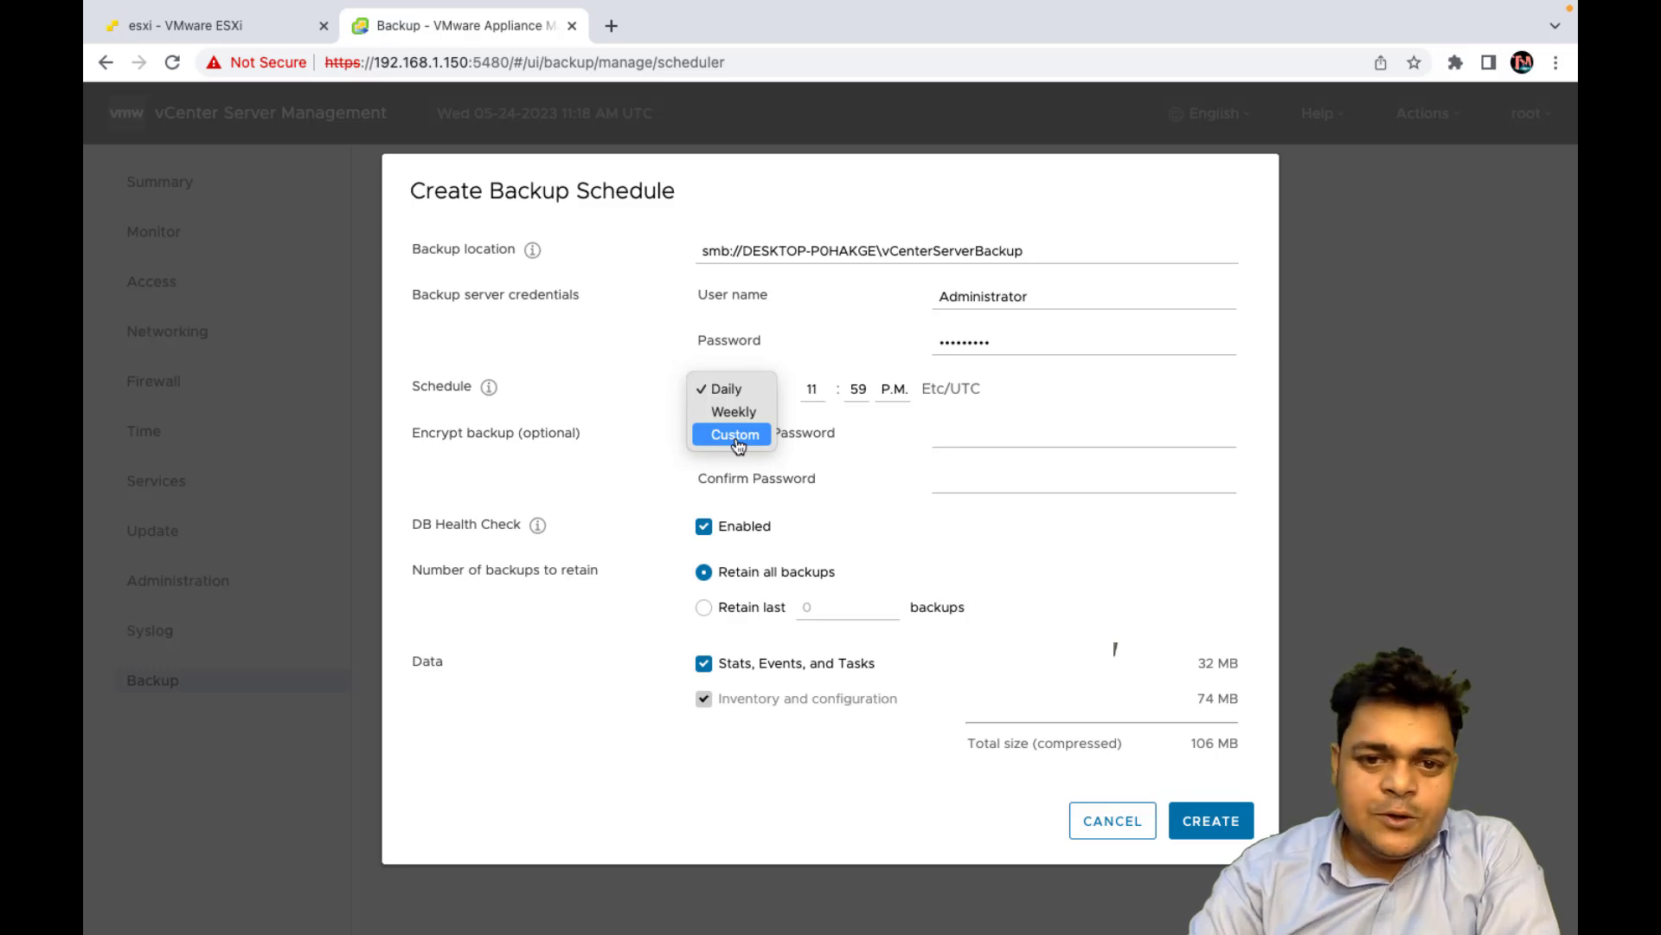
left_click(734, 412)
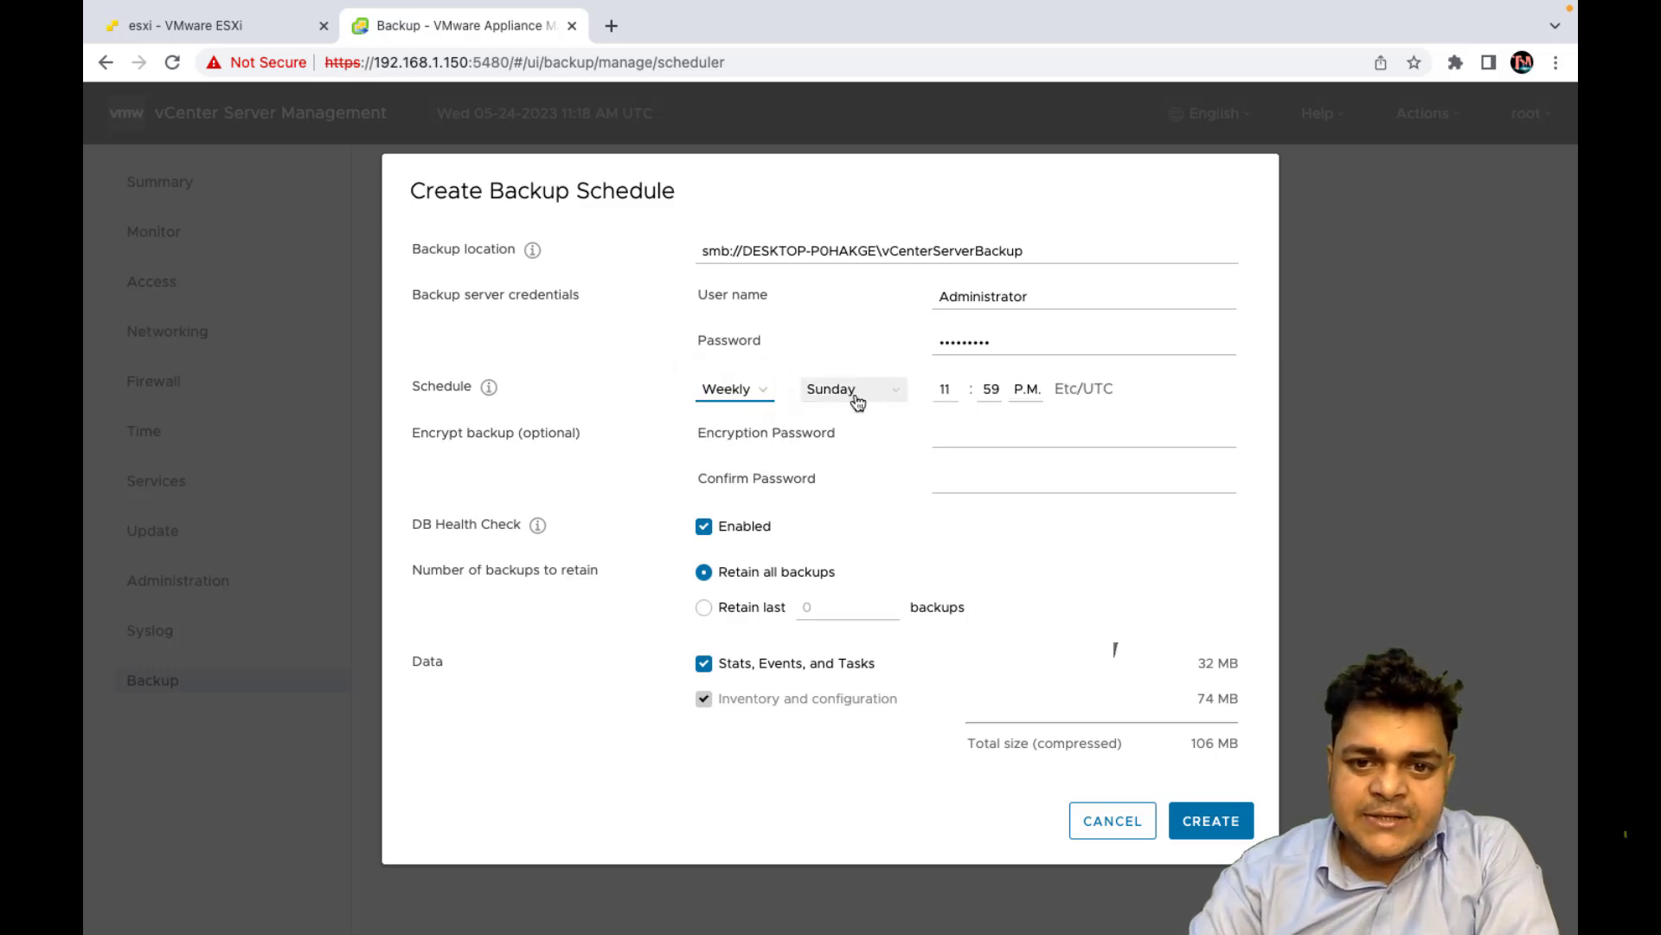
left_click(881, 405)
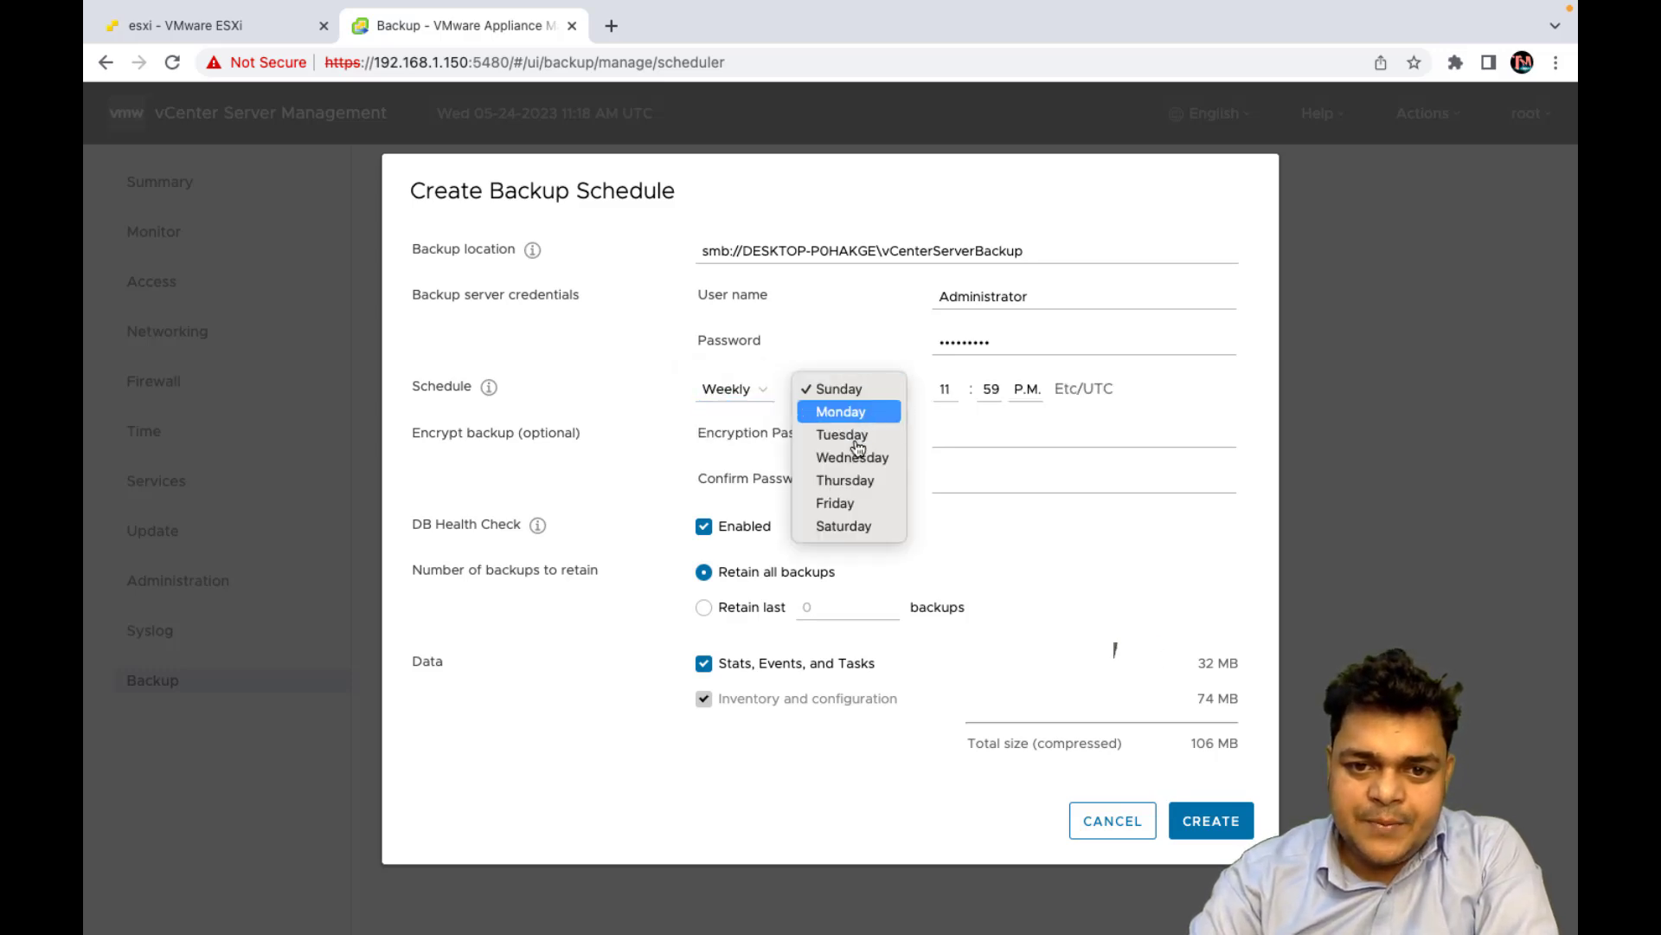
left_click(857, 524)
left_click(945, 390)
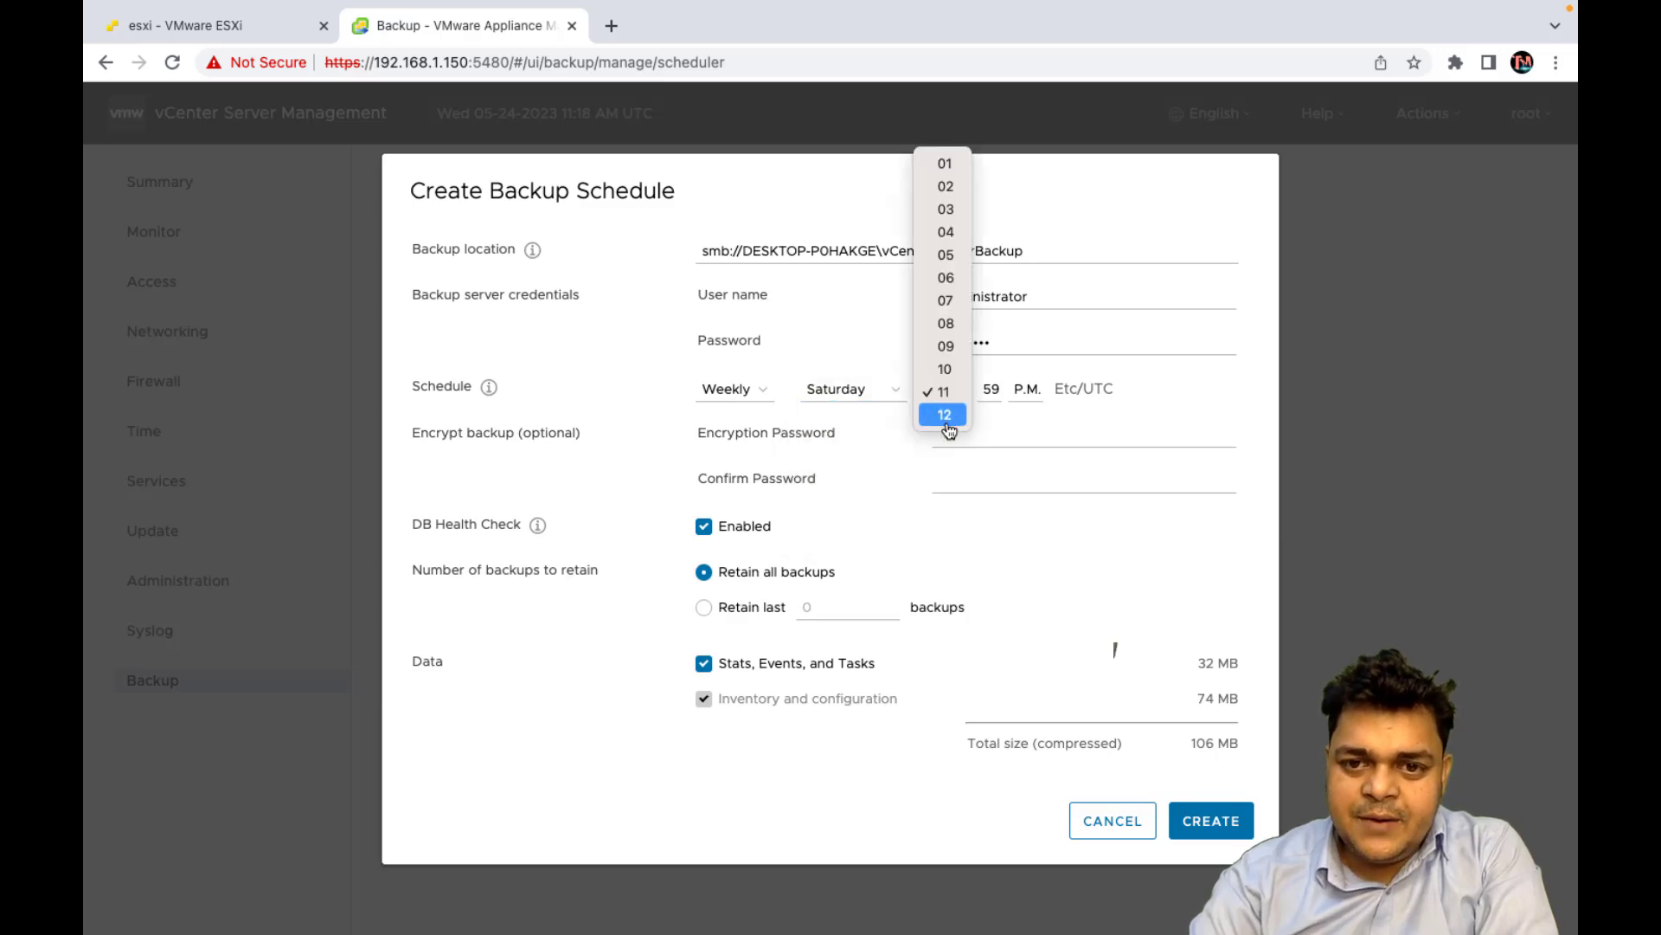
left_click(946, 323)
left_click(989, 389)
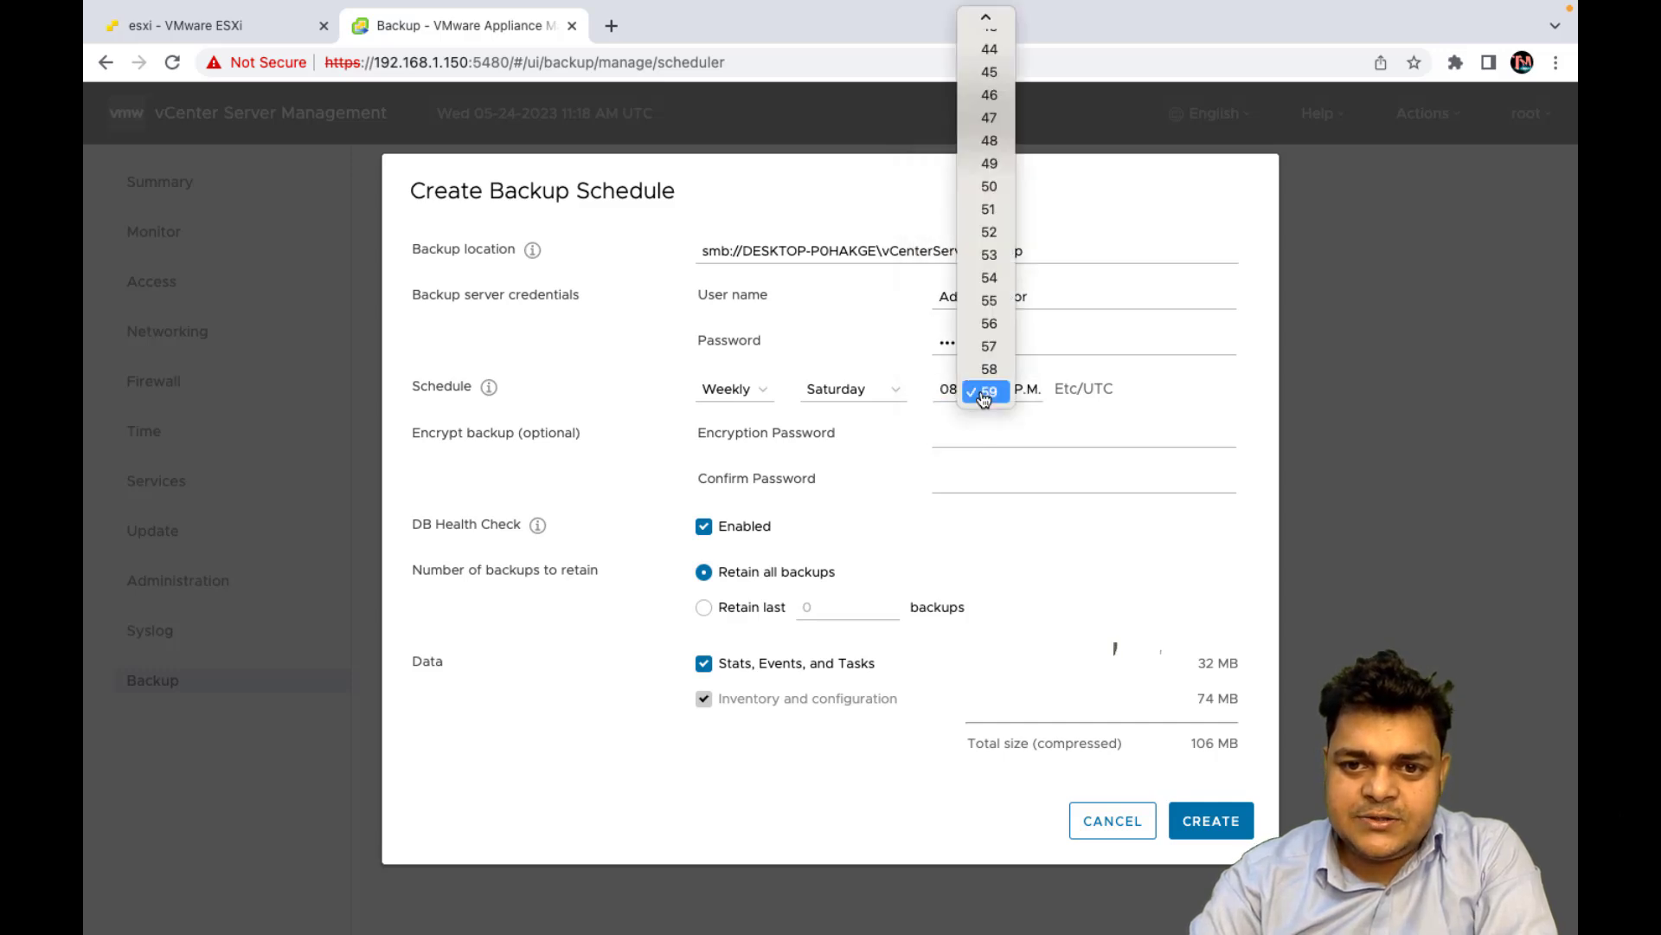
scroll(989, 52, "up", 10)
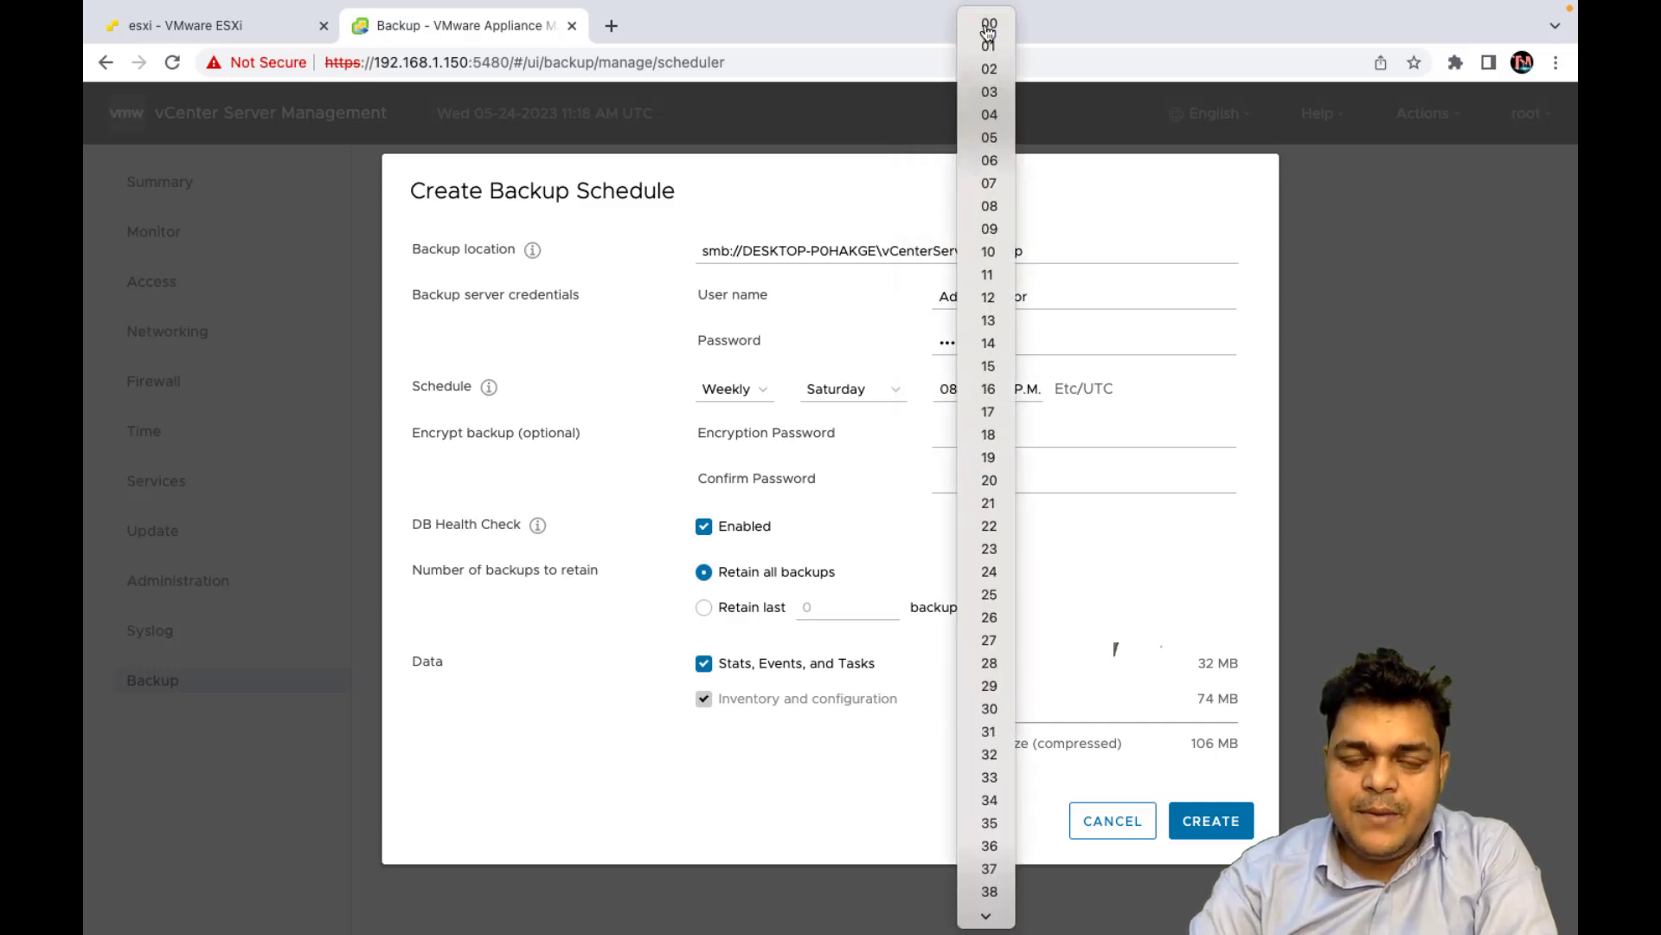
left_click(987, 19)
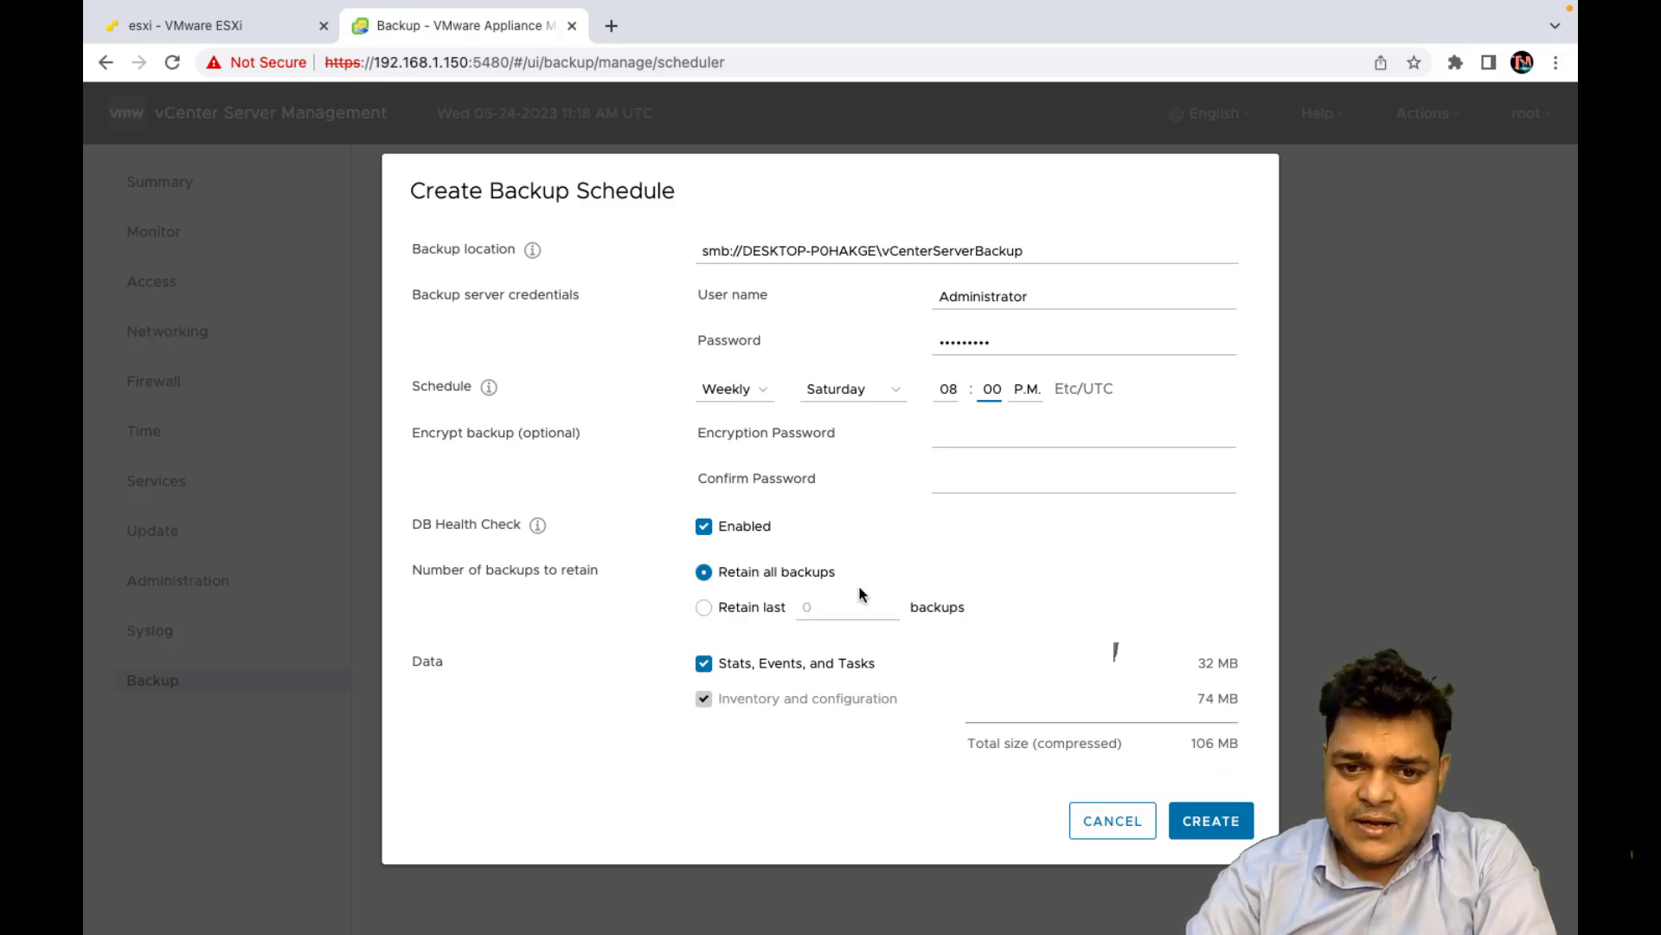
Limit the number of retained backups to the last 7.
left_click(724, 611)
left_click_drag(828, 617, 771, 611)
type("7")
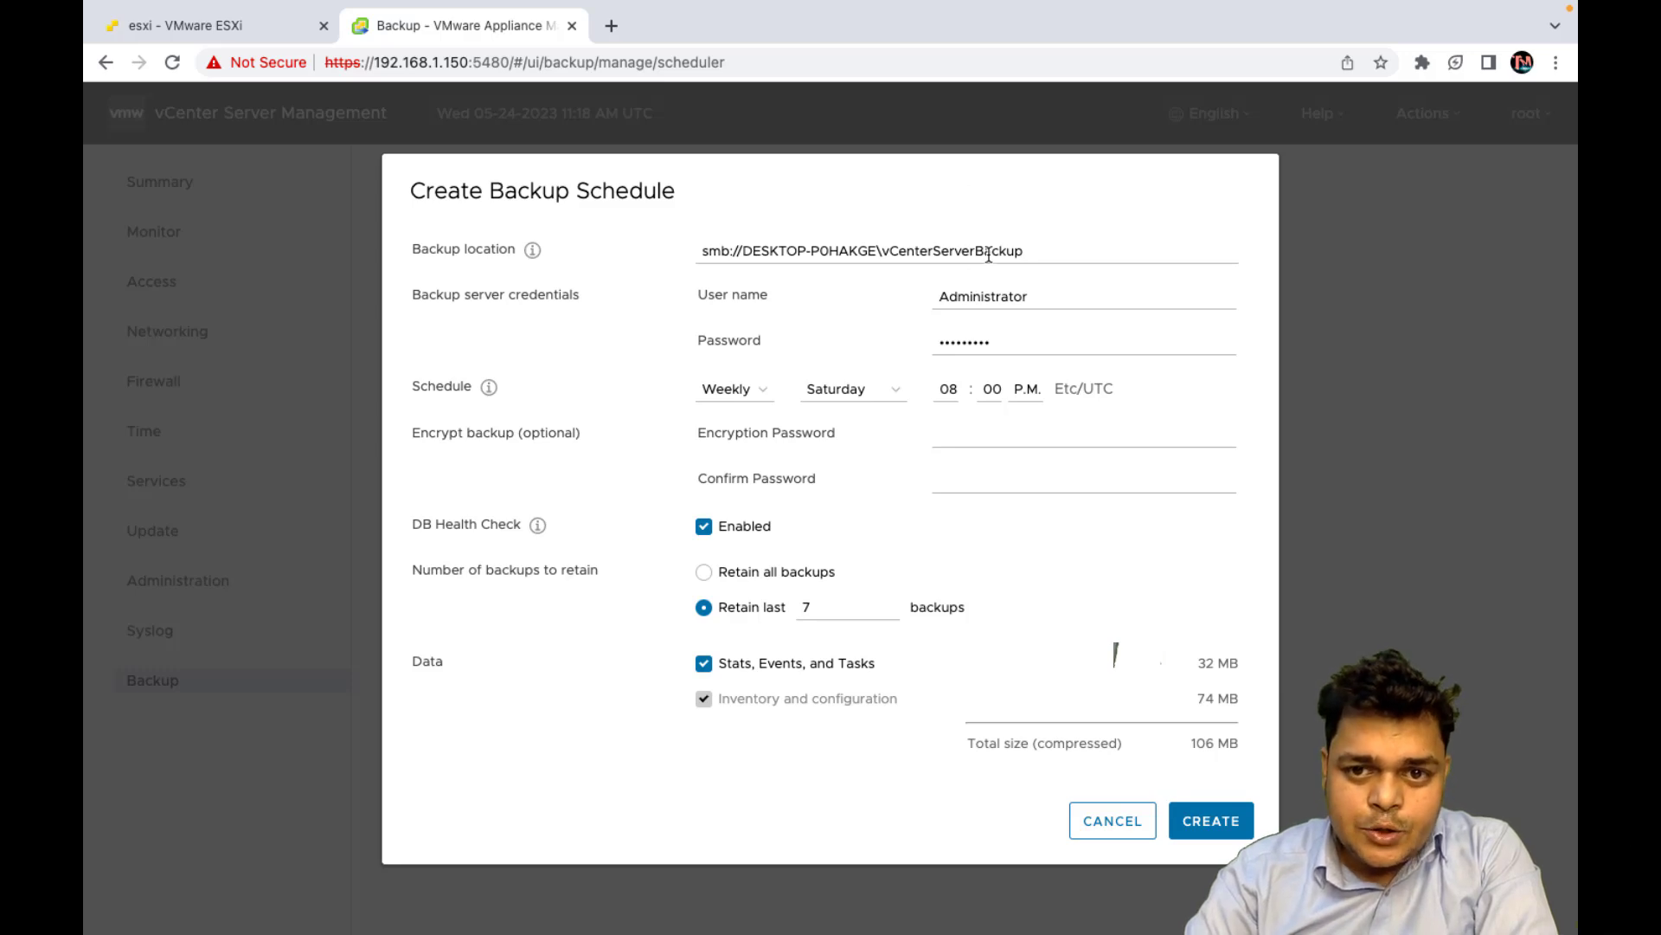
Copy the SMB backup location from the schedule form, and cancel creating the schedule.
left_click_drag(1034, 254, 653, 170)
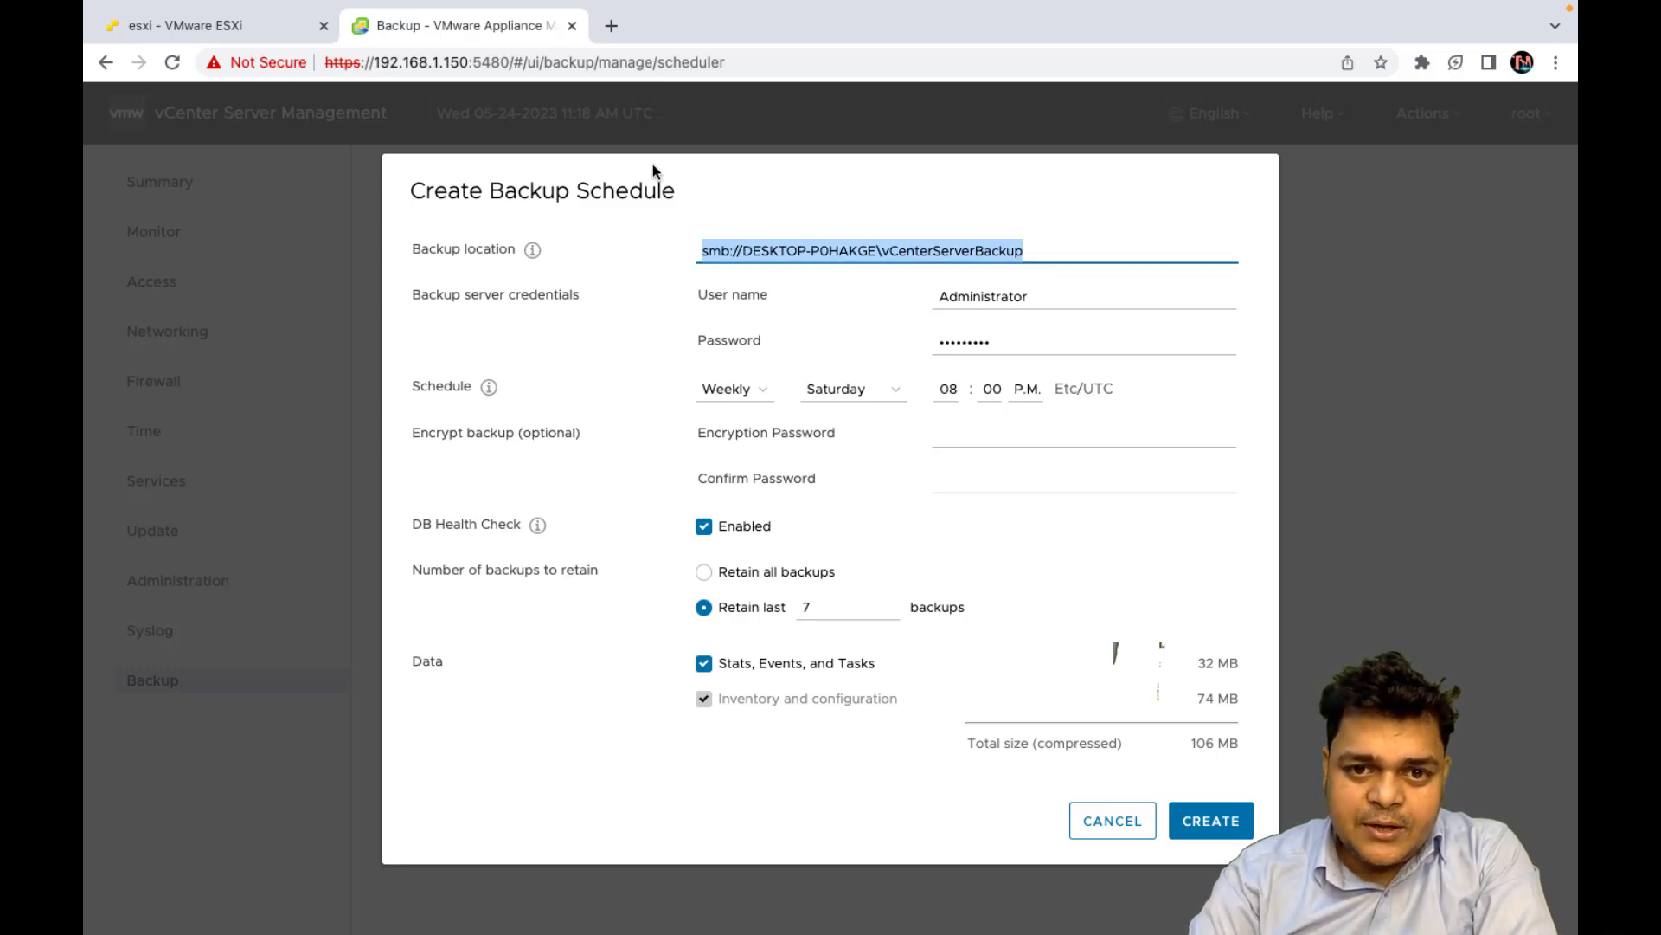
right_click(799, 252)
left_click(839, 416)
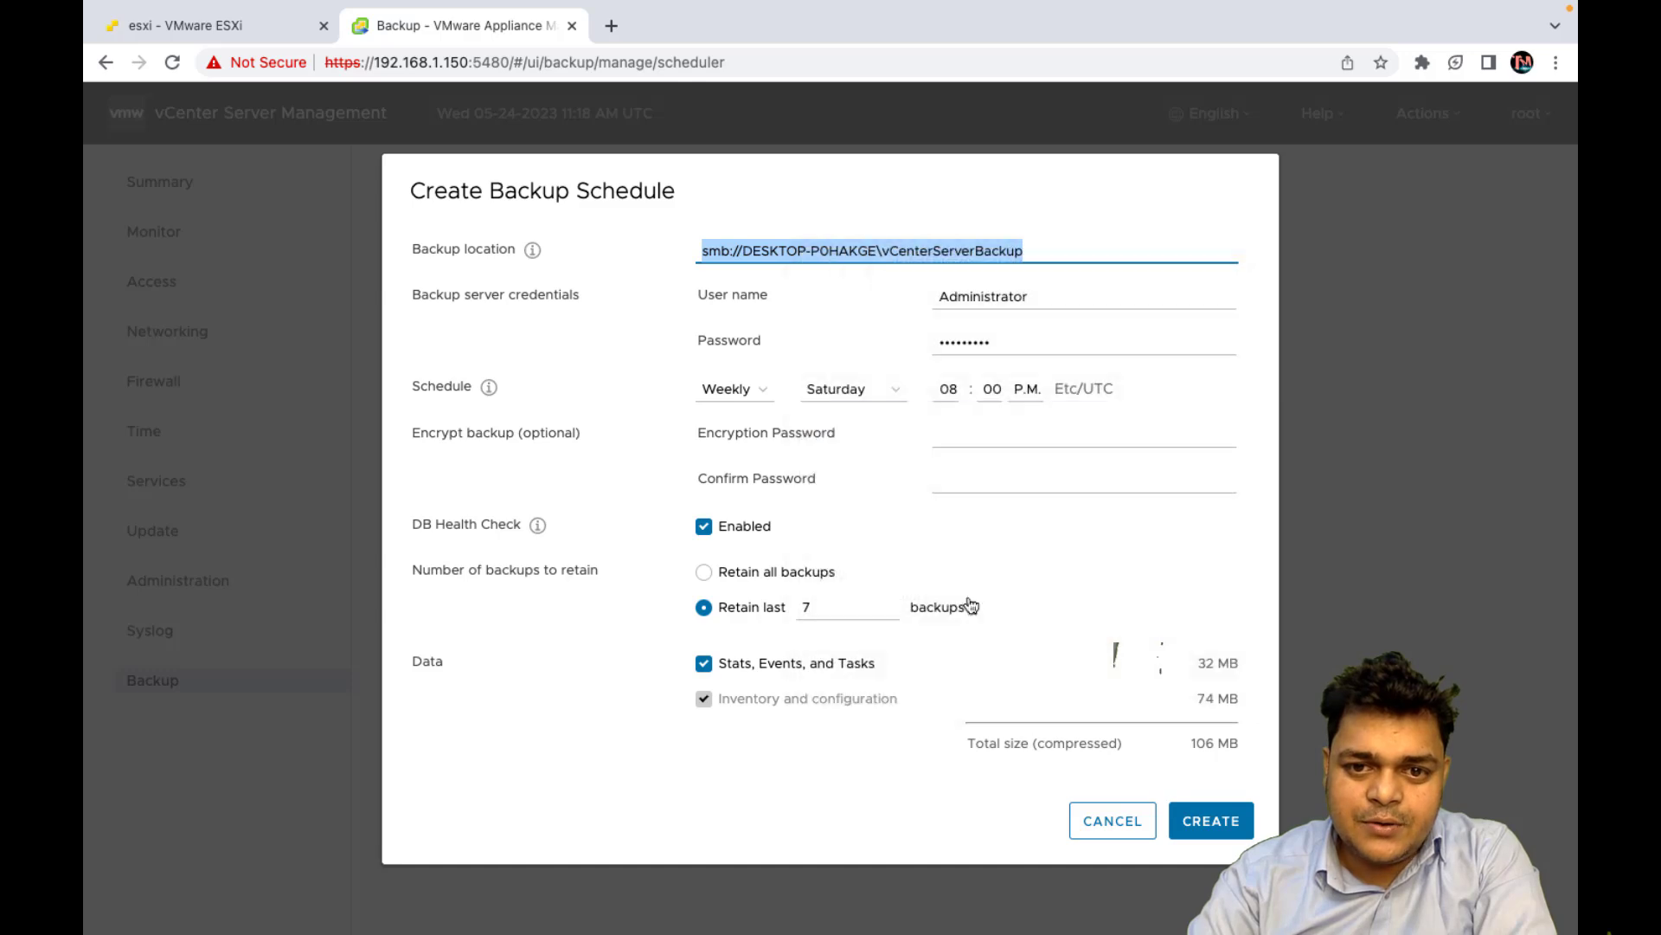
left_click(1129, 822)
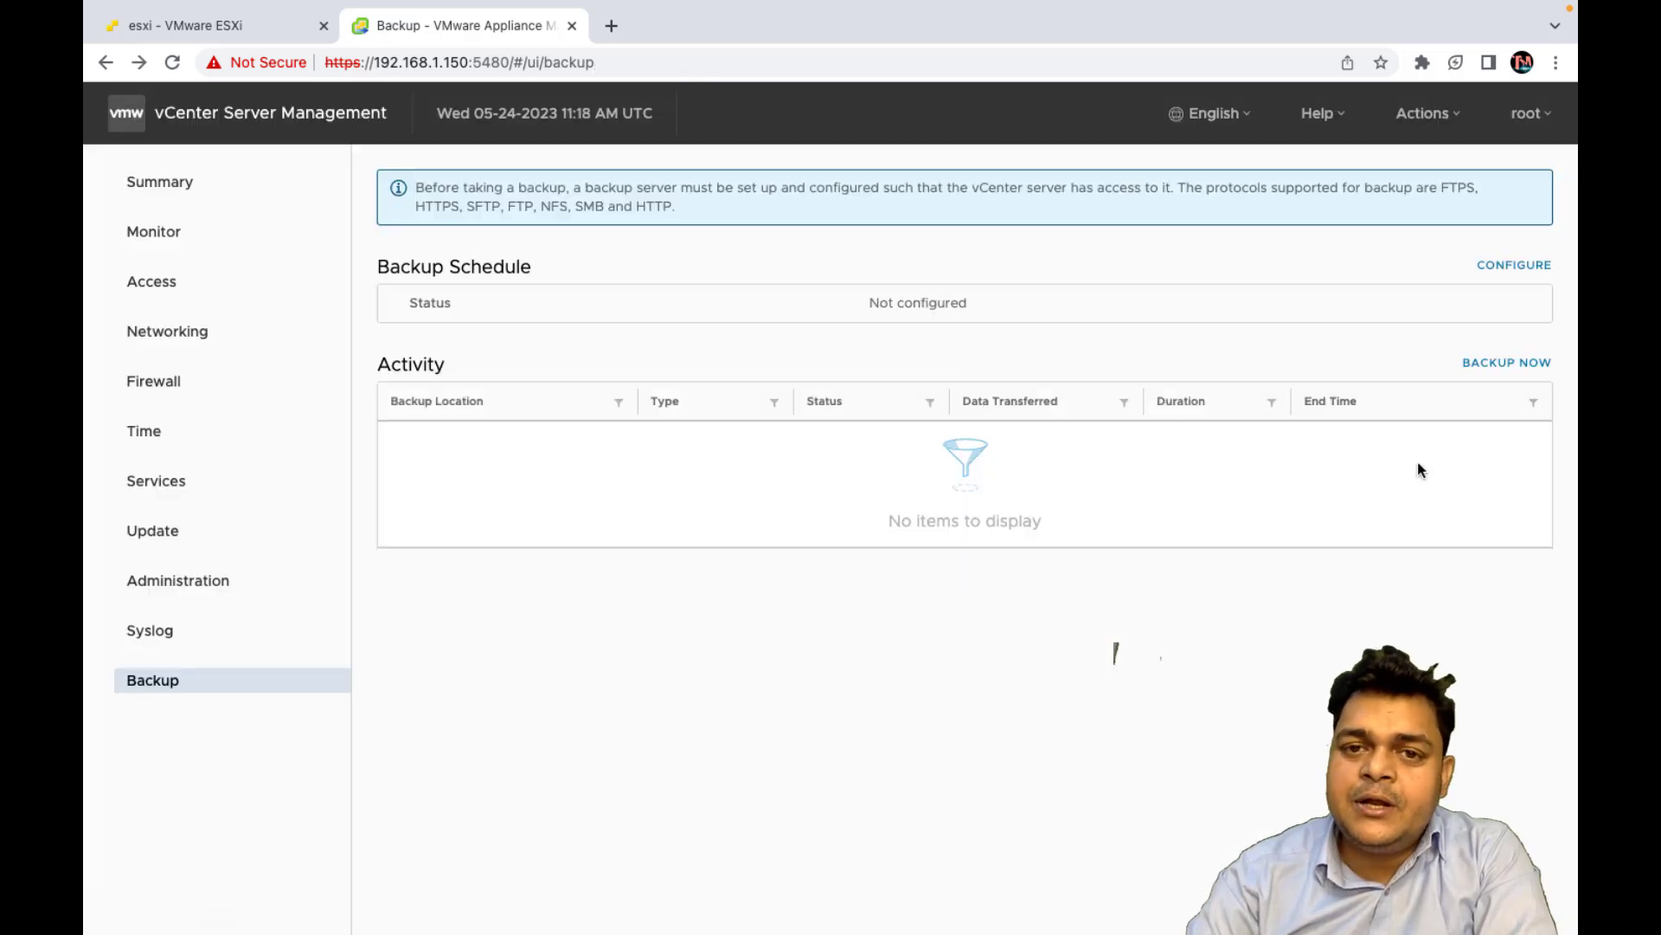
Try to start an immediate backup to smb://DESKTOP-P0HAKGE\vCenterServerBackup with the user name Administrator and the account password.
left_click(1507, 365)
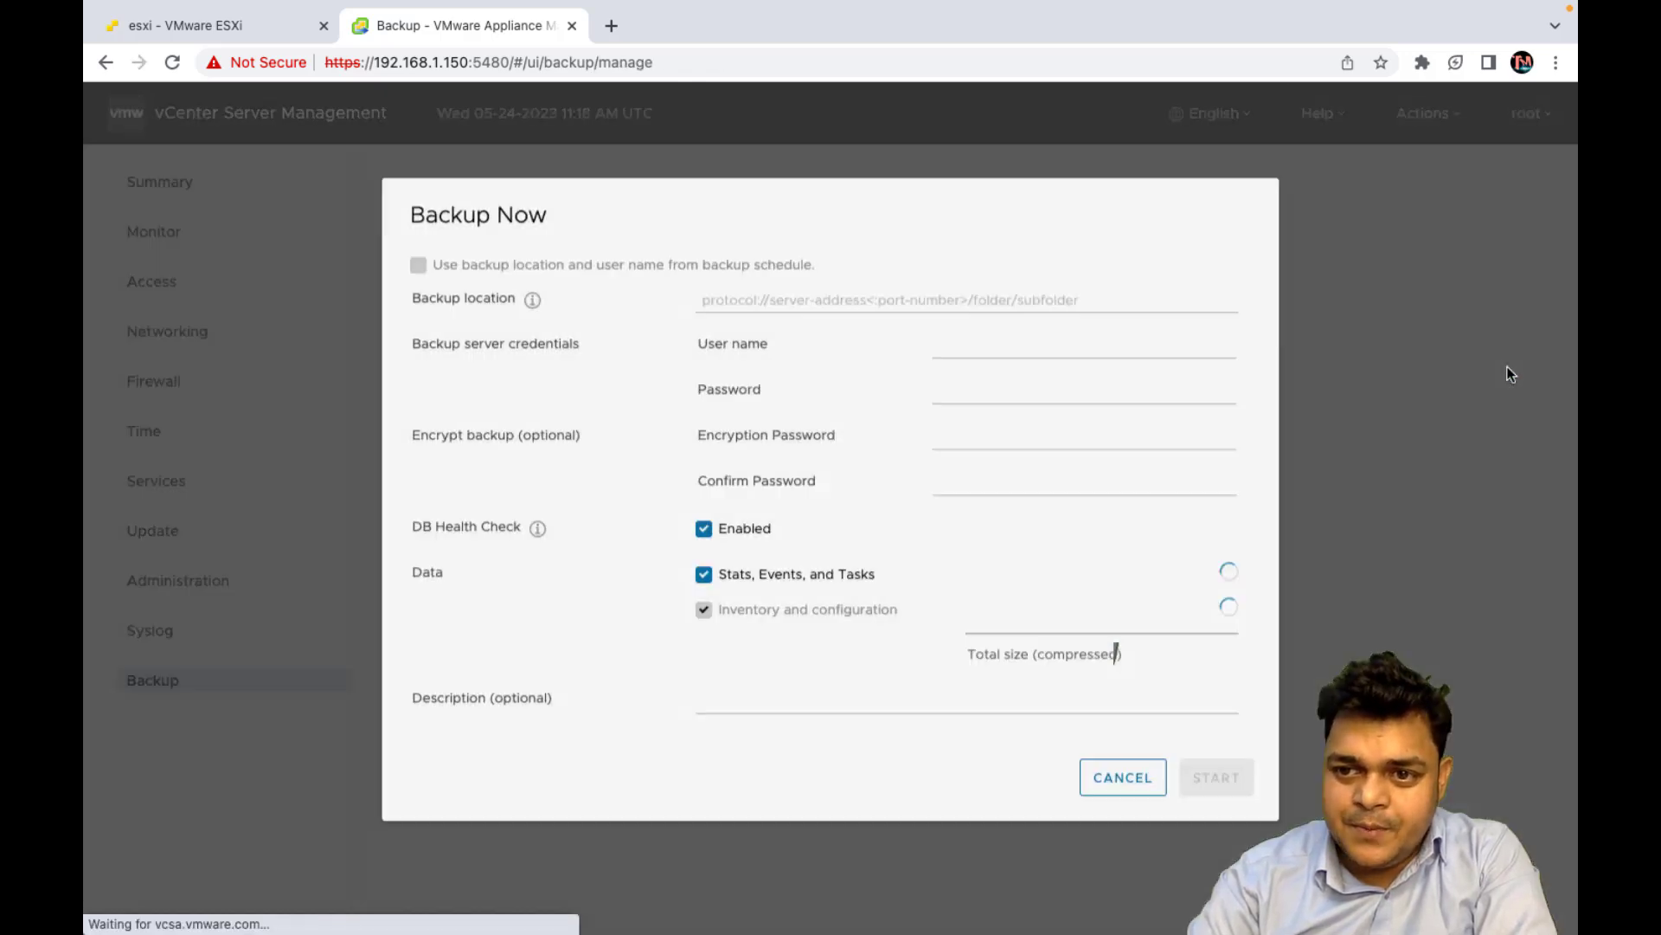
right_click(774, 309)
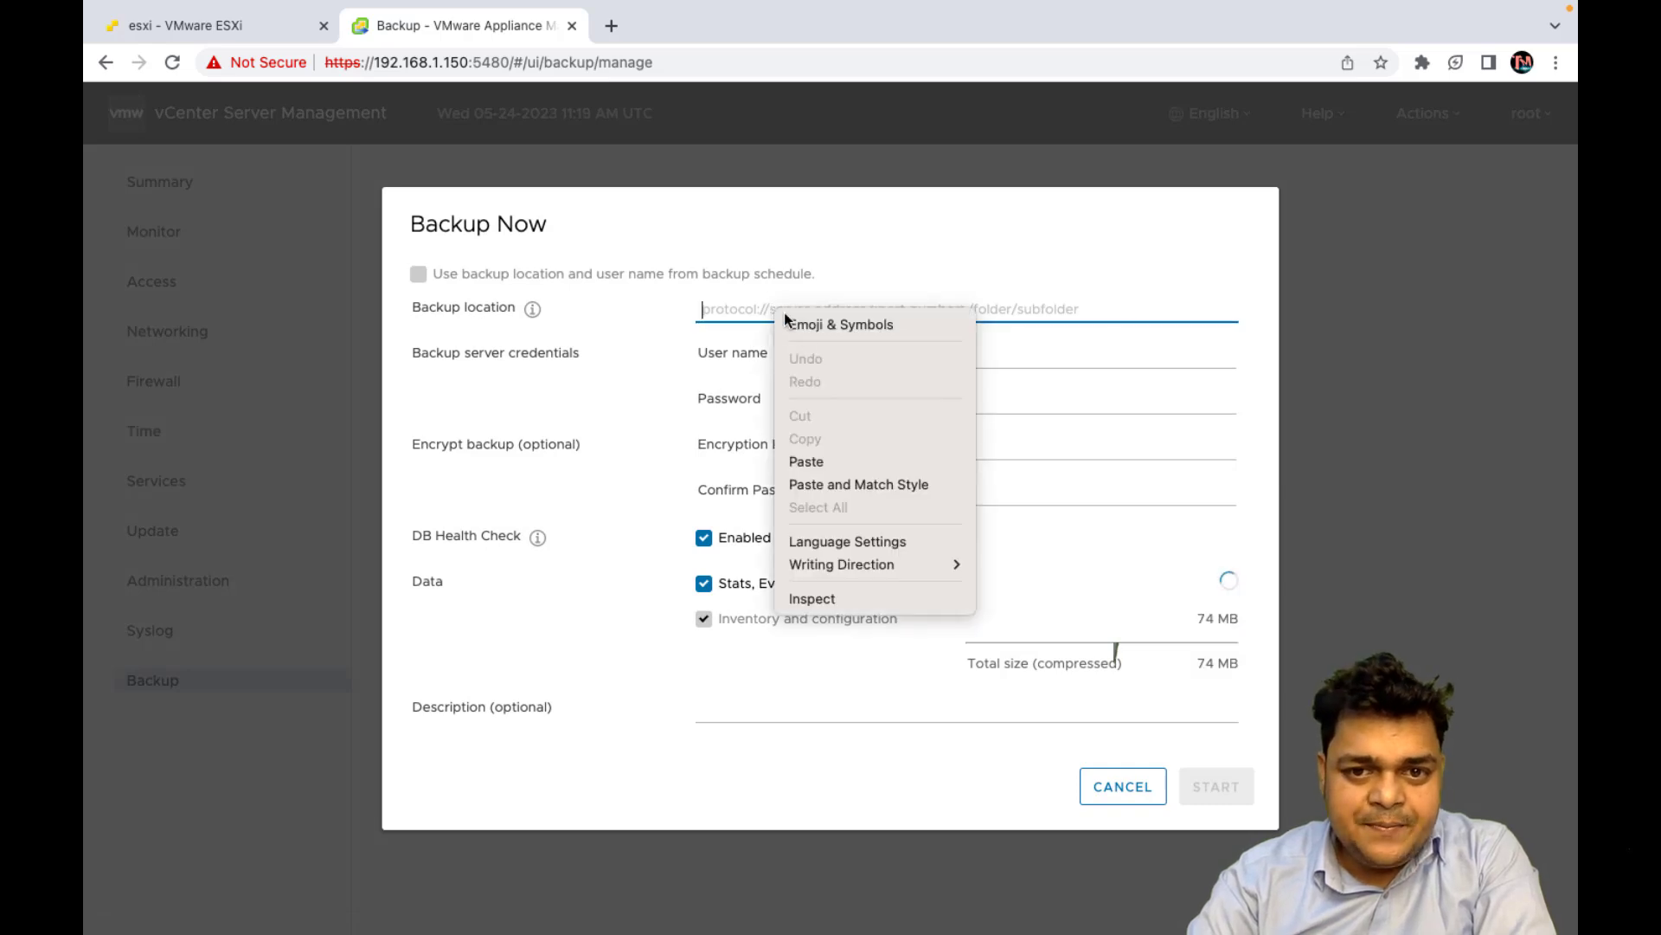
left_click(807, 463)
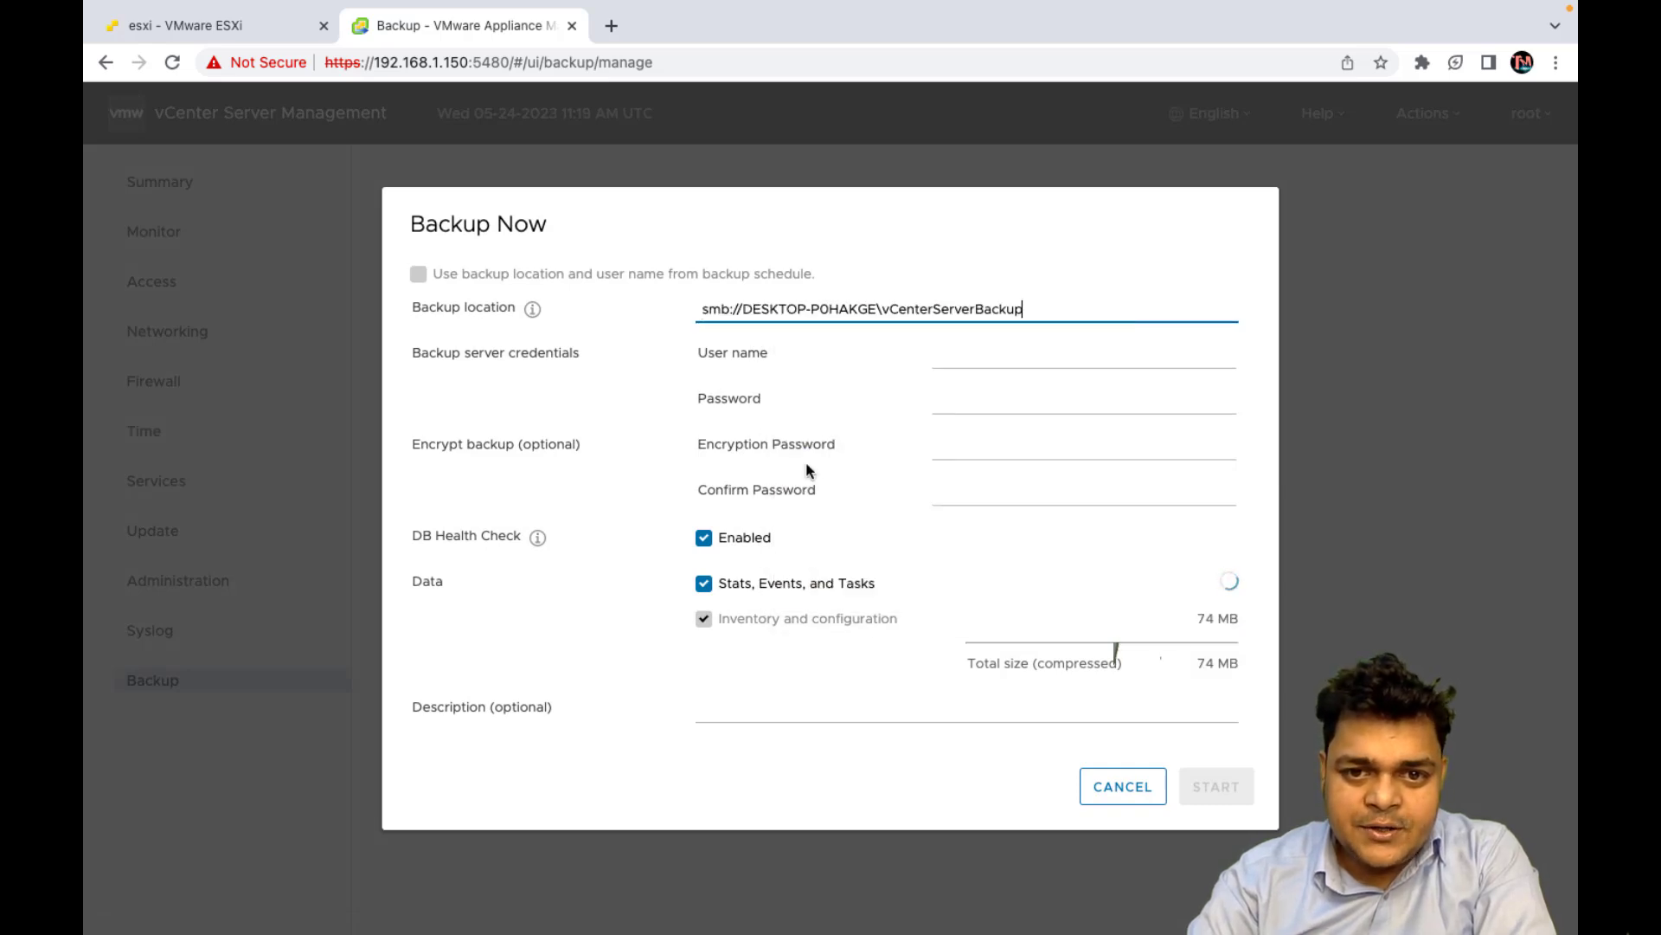
left_click(985, 356)
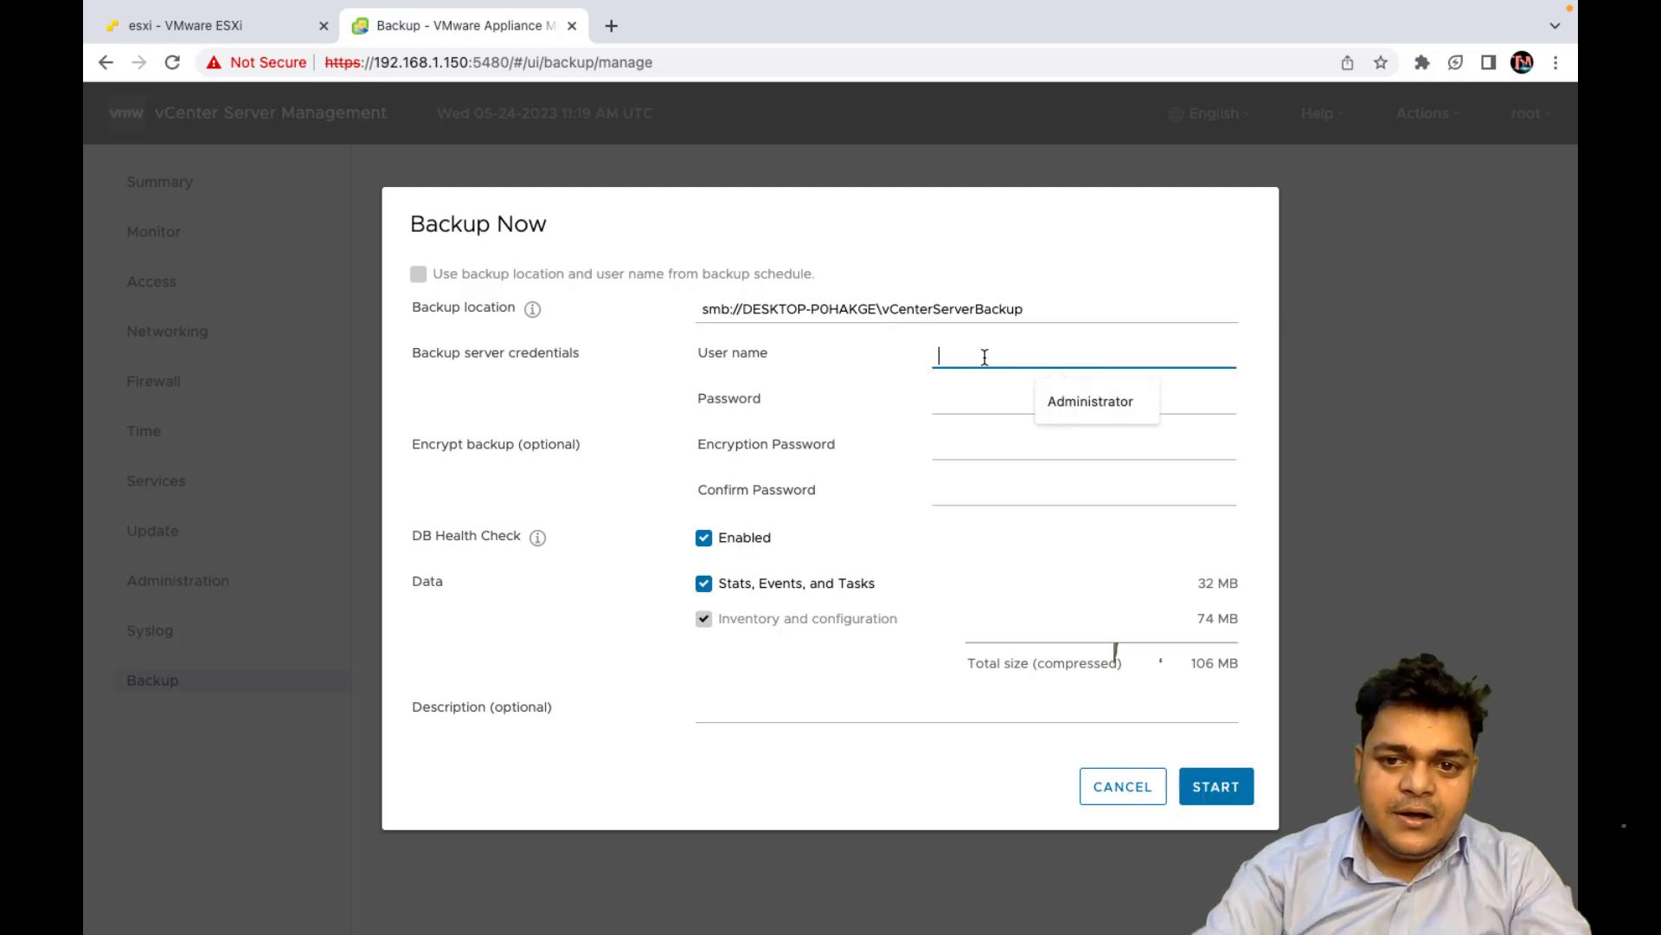
left_click(1092, 404)
left_click(997, 400)
type("*********")
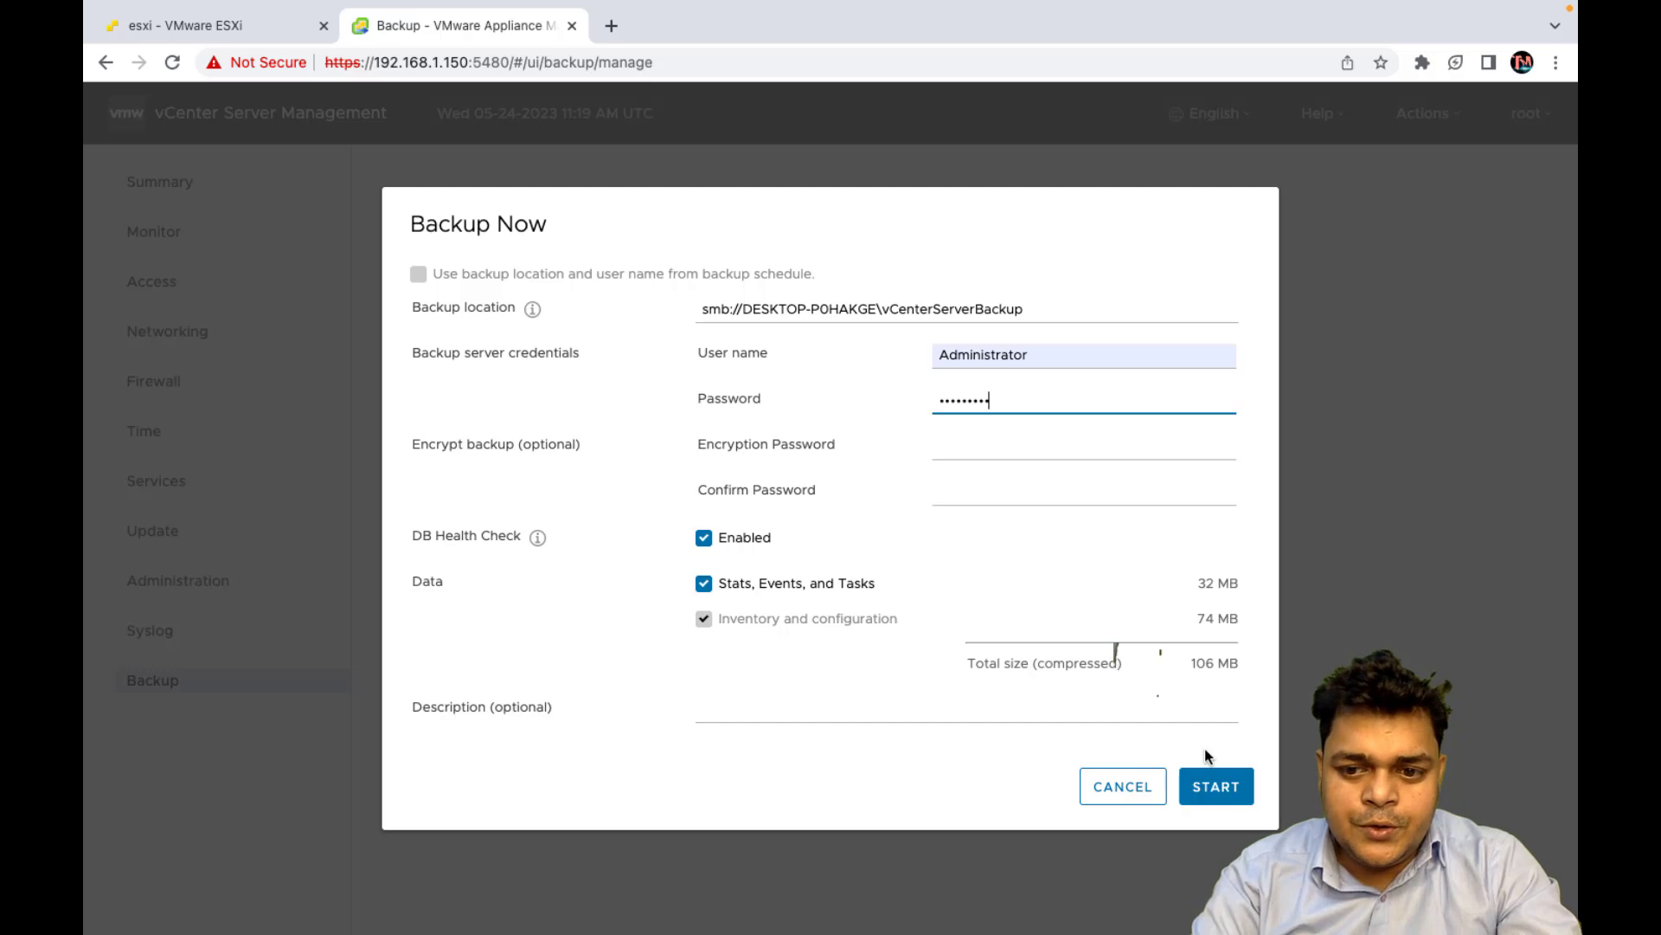
left_click(1216, 789)
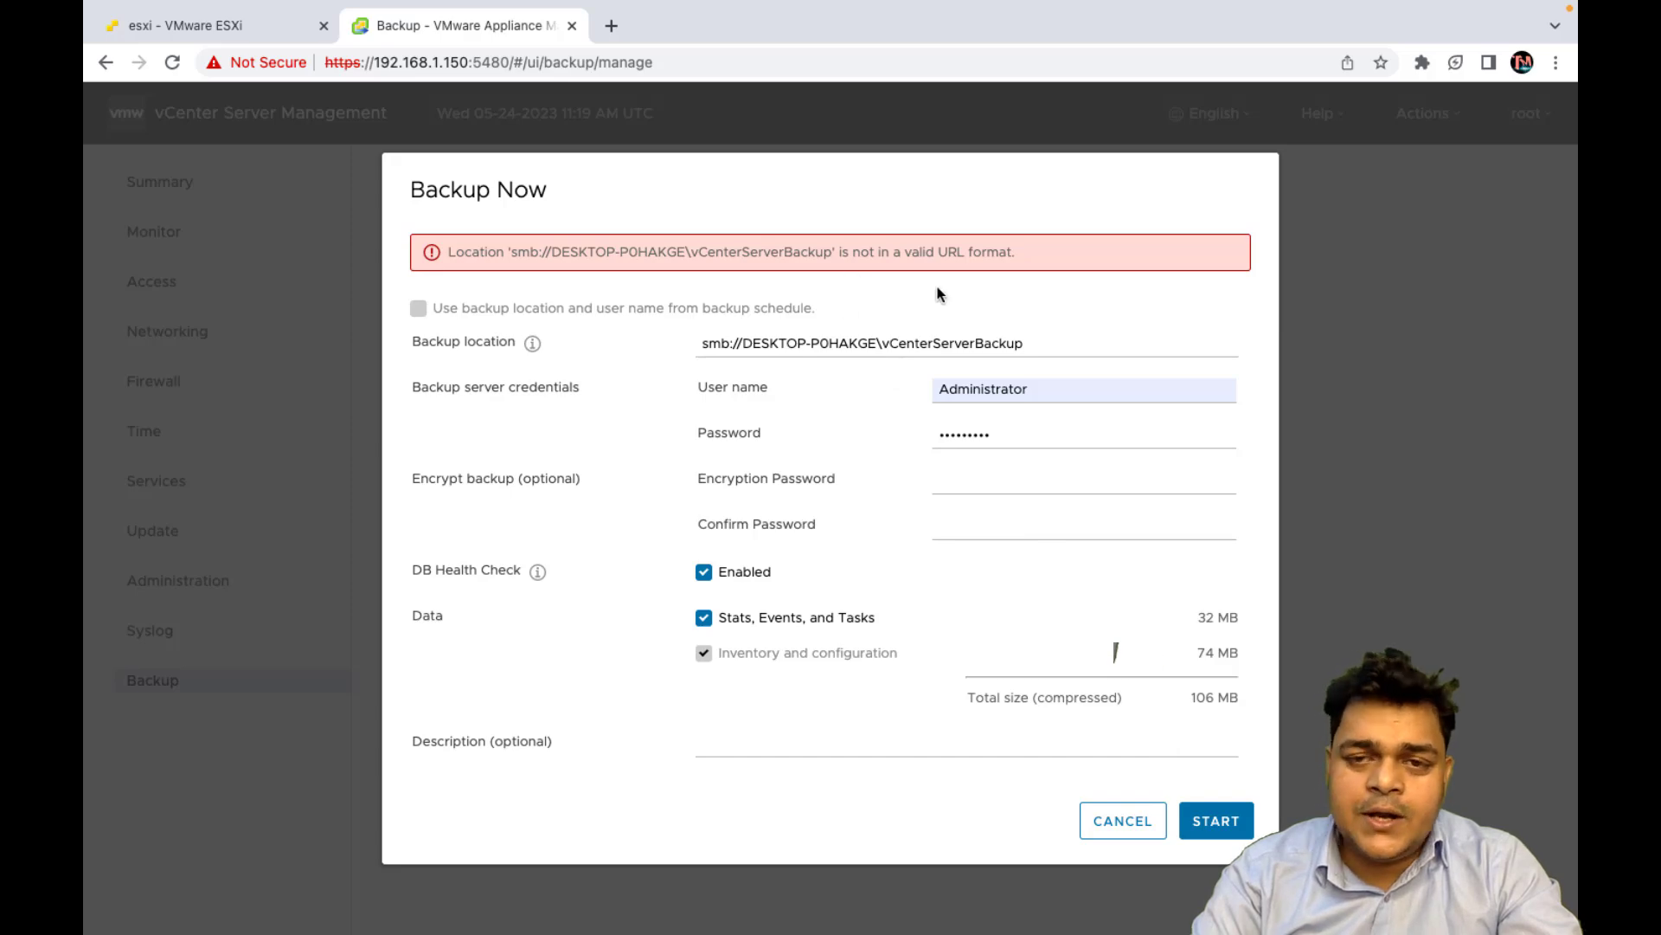
key("ctrl+Left")
key("ctrl+Left")
right_click(1161, 651)
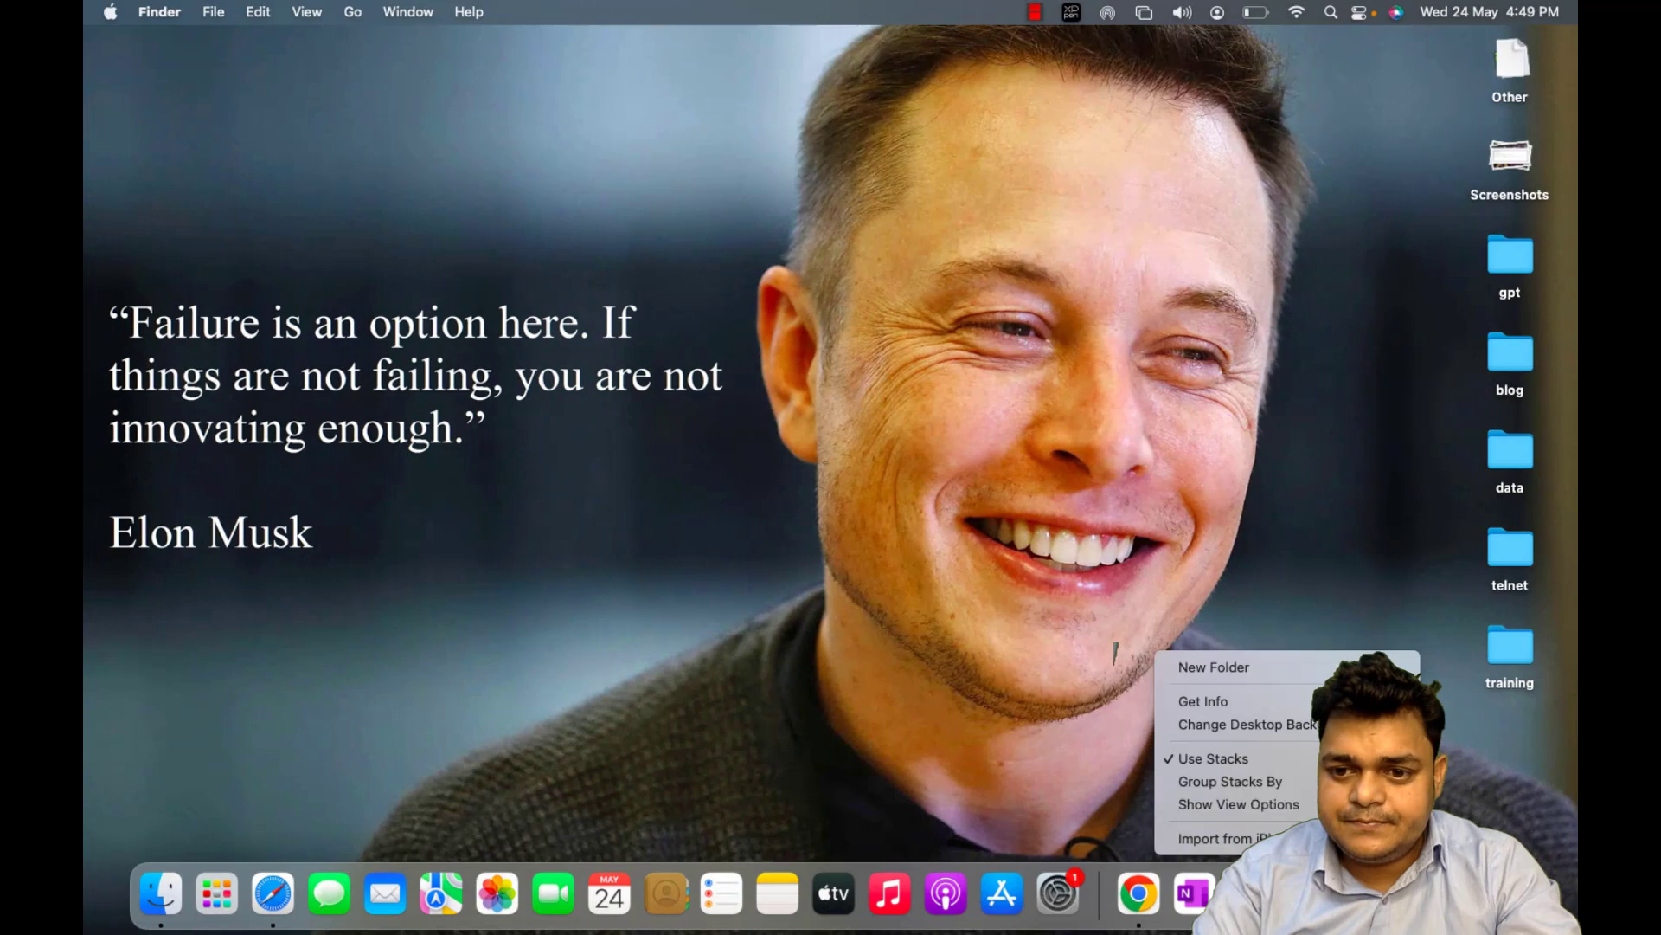
left_click(1343, 578)
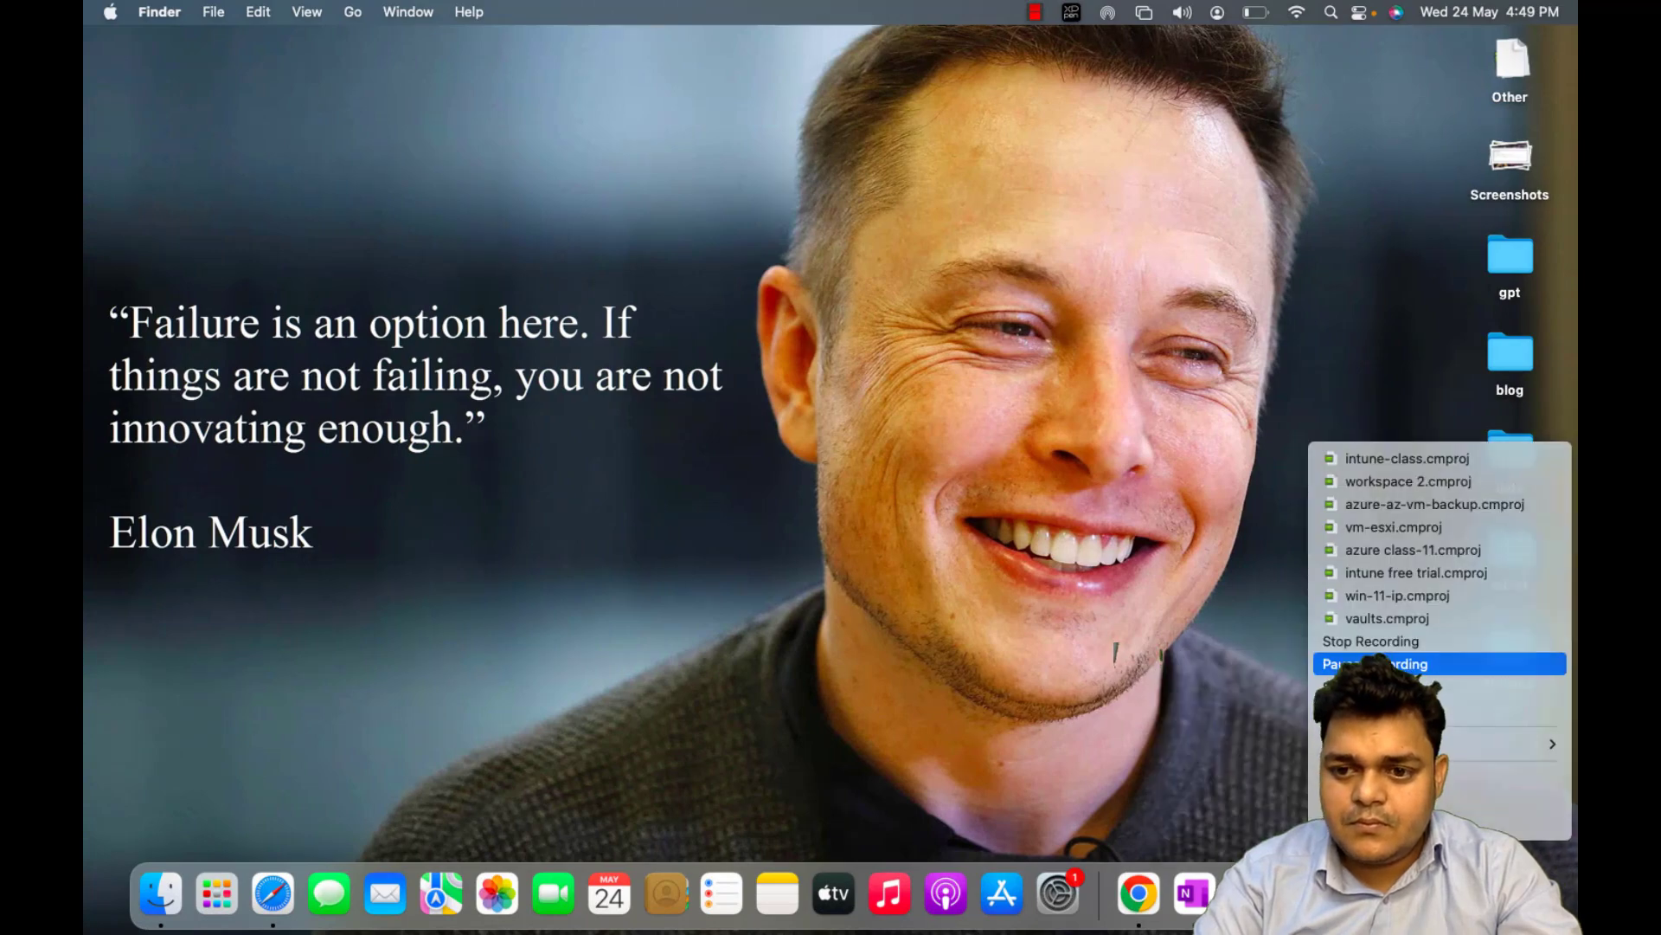
left_click(1384, 660)
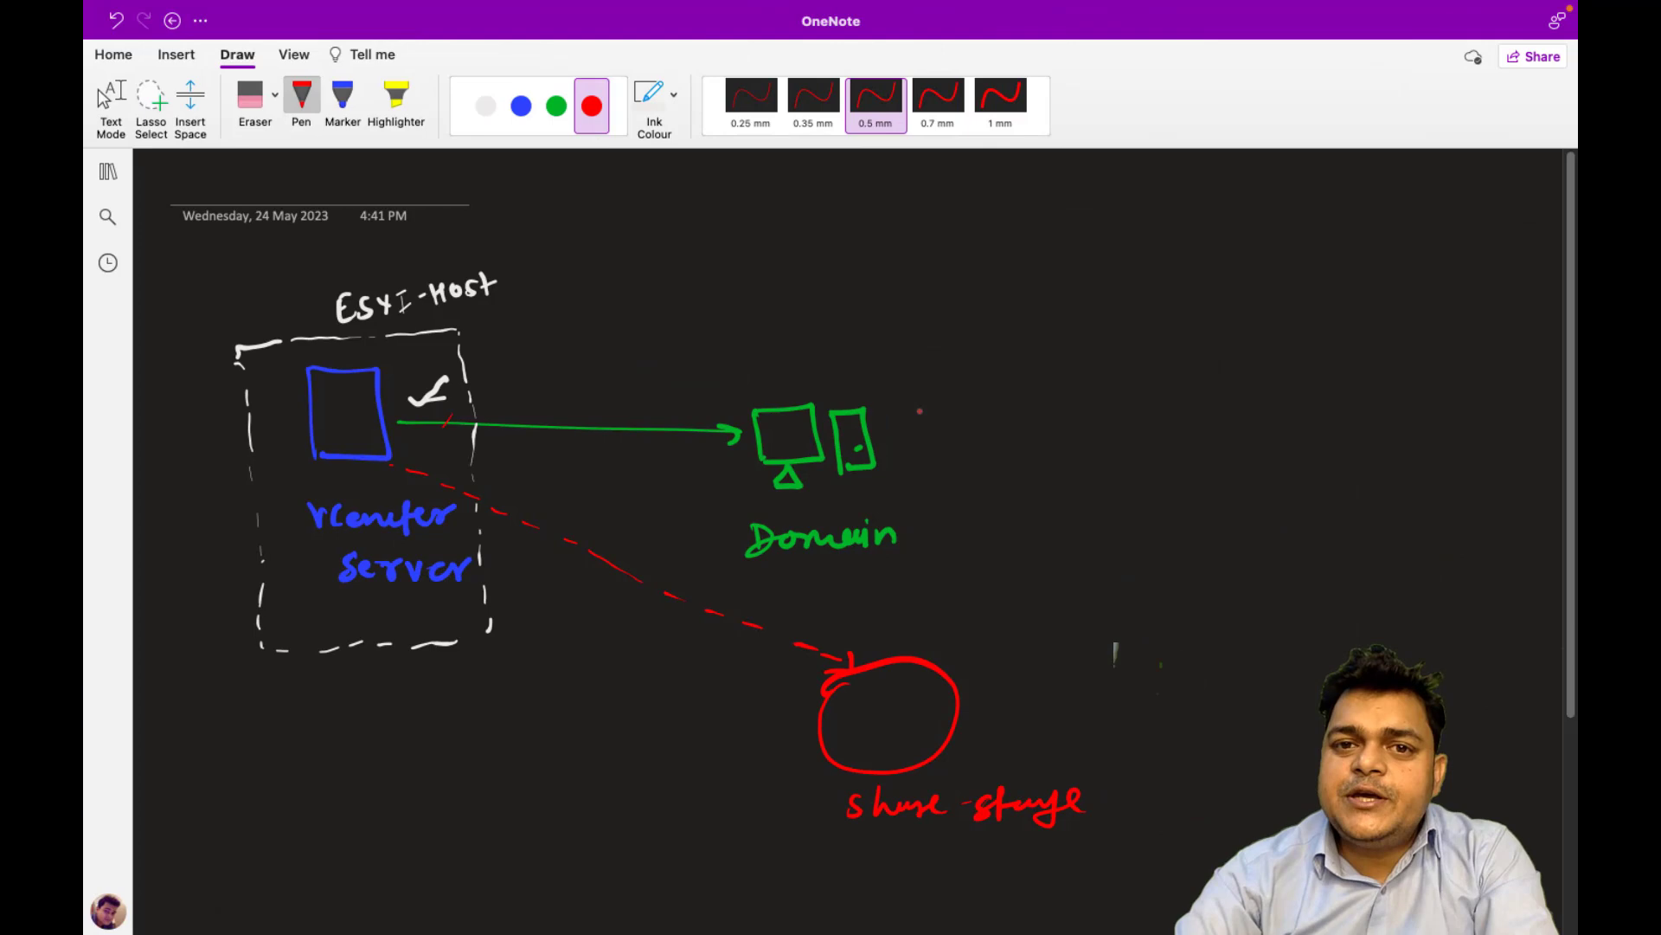
key("super+Tab")
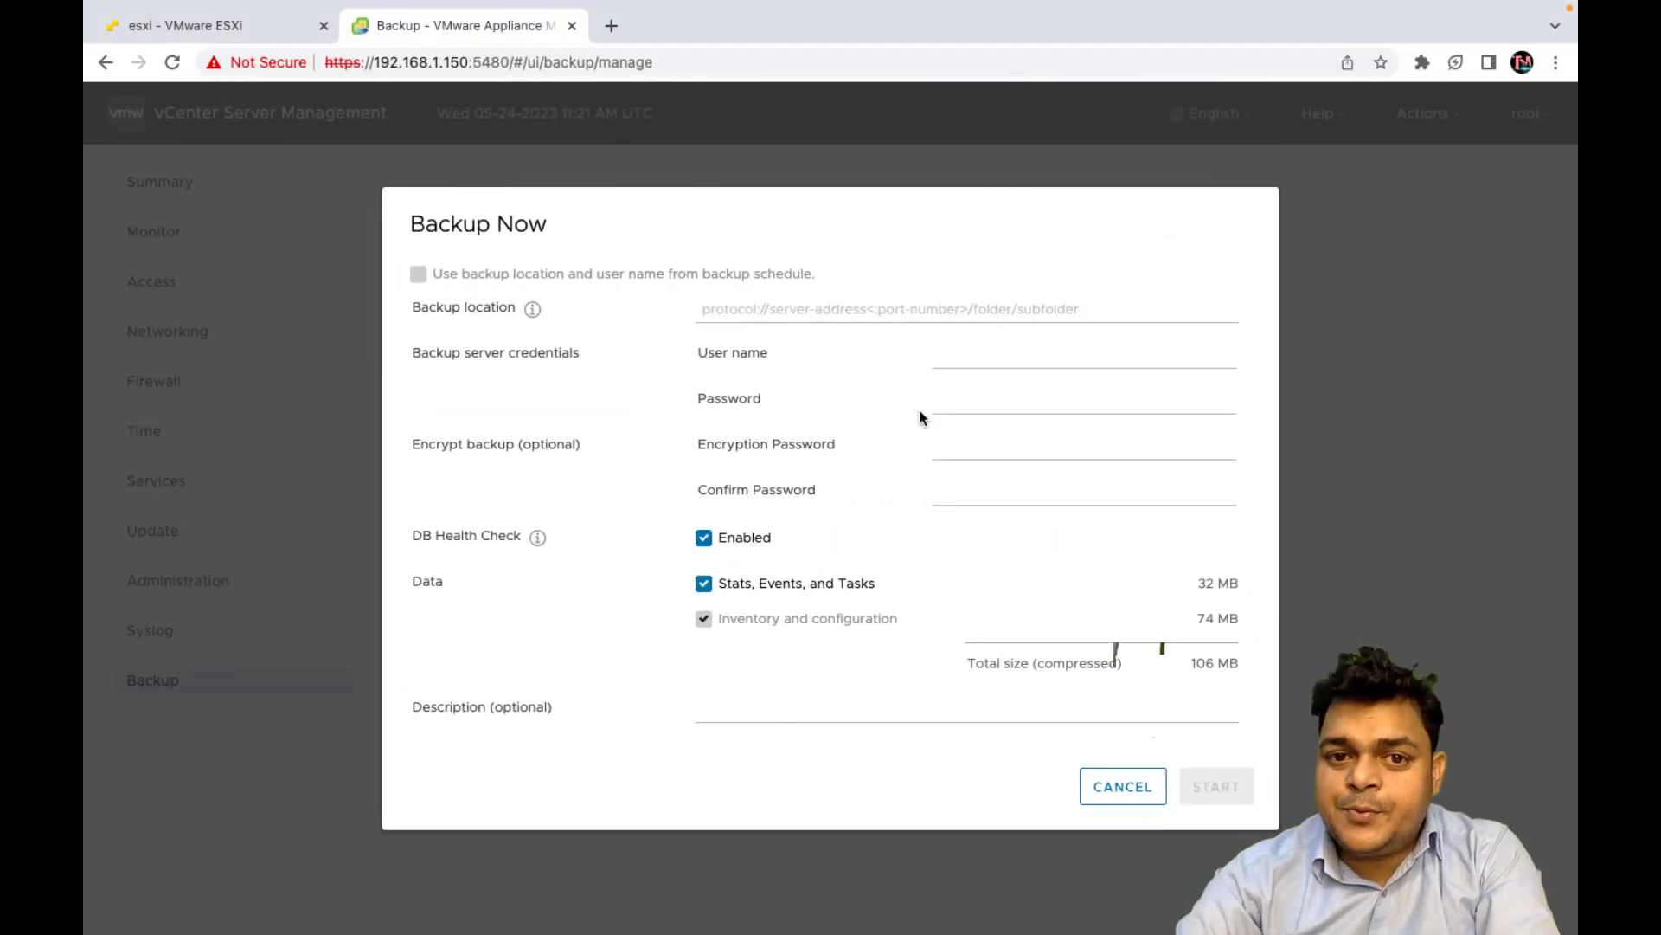
Set the backup location to smb://192.168.1.5\vCenterServerBackup, replacing the computer name in the saved address with the IP address.
left_click(849, 307)
key("Down")
key("Return")
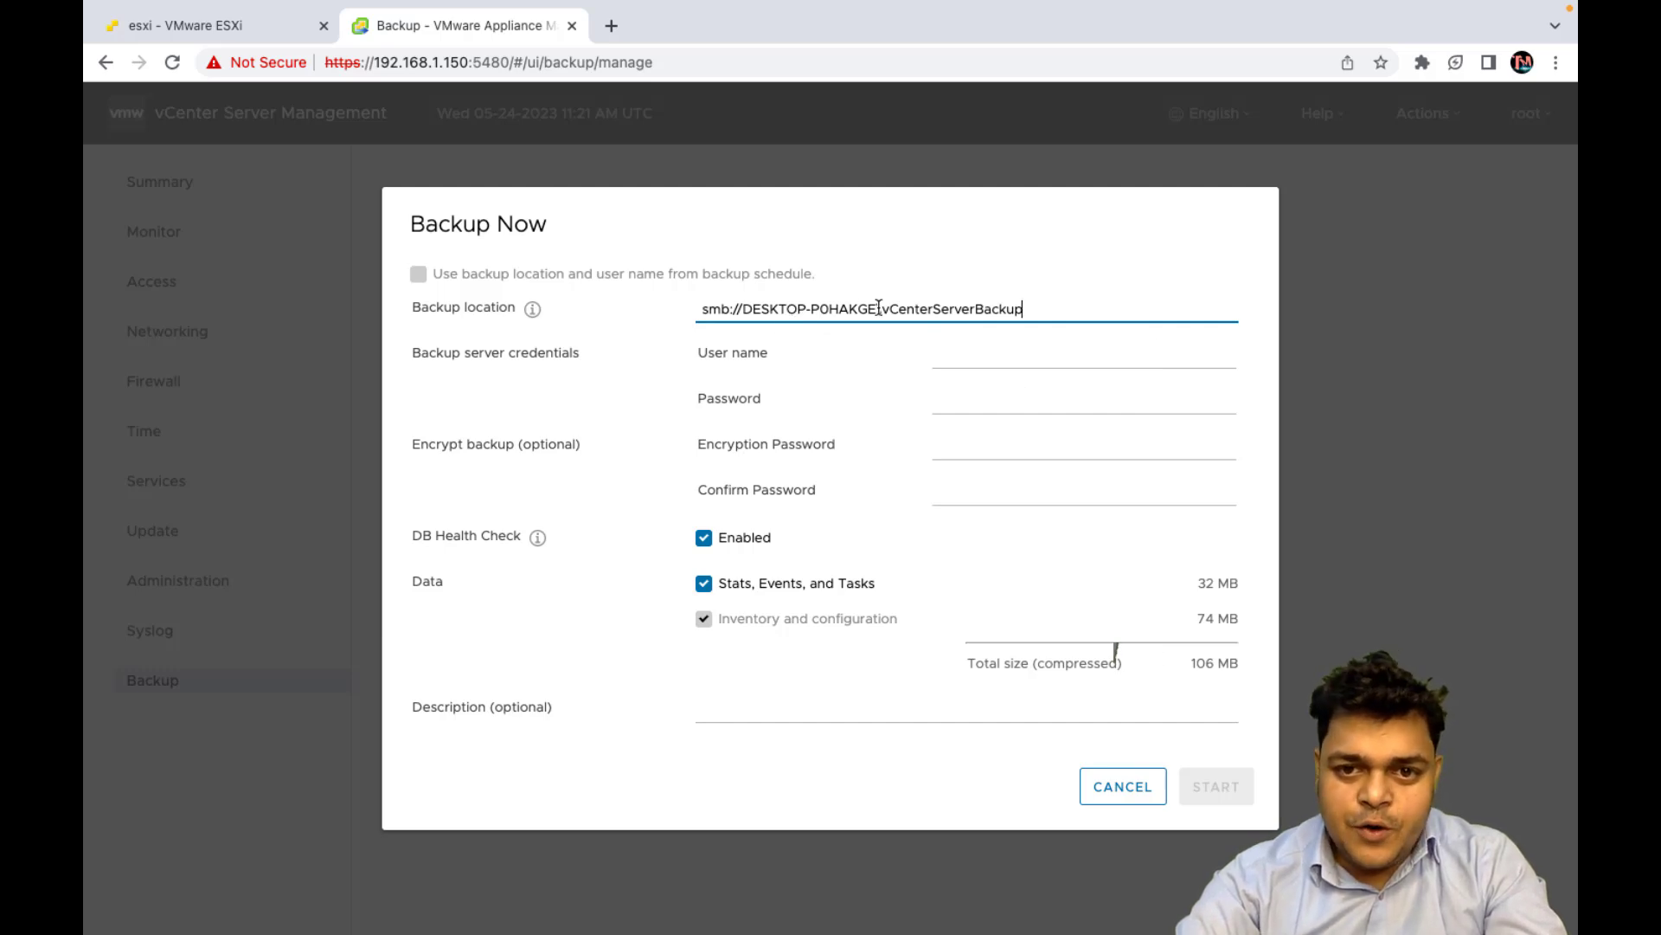
key("BackSpace")
key("BackSpace")
key("BackSpace")
key("BackSpace")
key("BackSpace")
key("BackSpace")
key("BackSpace")
key("BackSpace")
key("BackSpace")
key("BackSpace")
key("BackSpace")
key("BackSpace")
key("BackSpace")
key("BackSpace")
key("BackSpace")
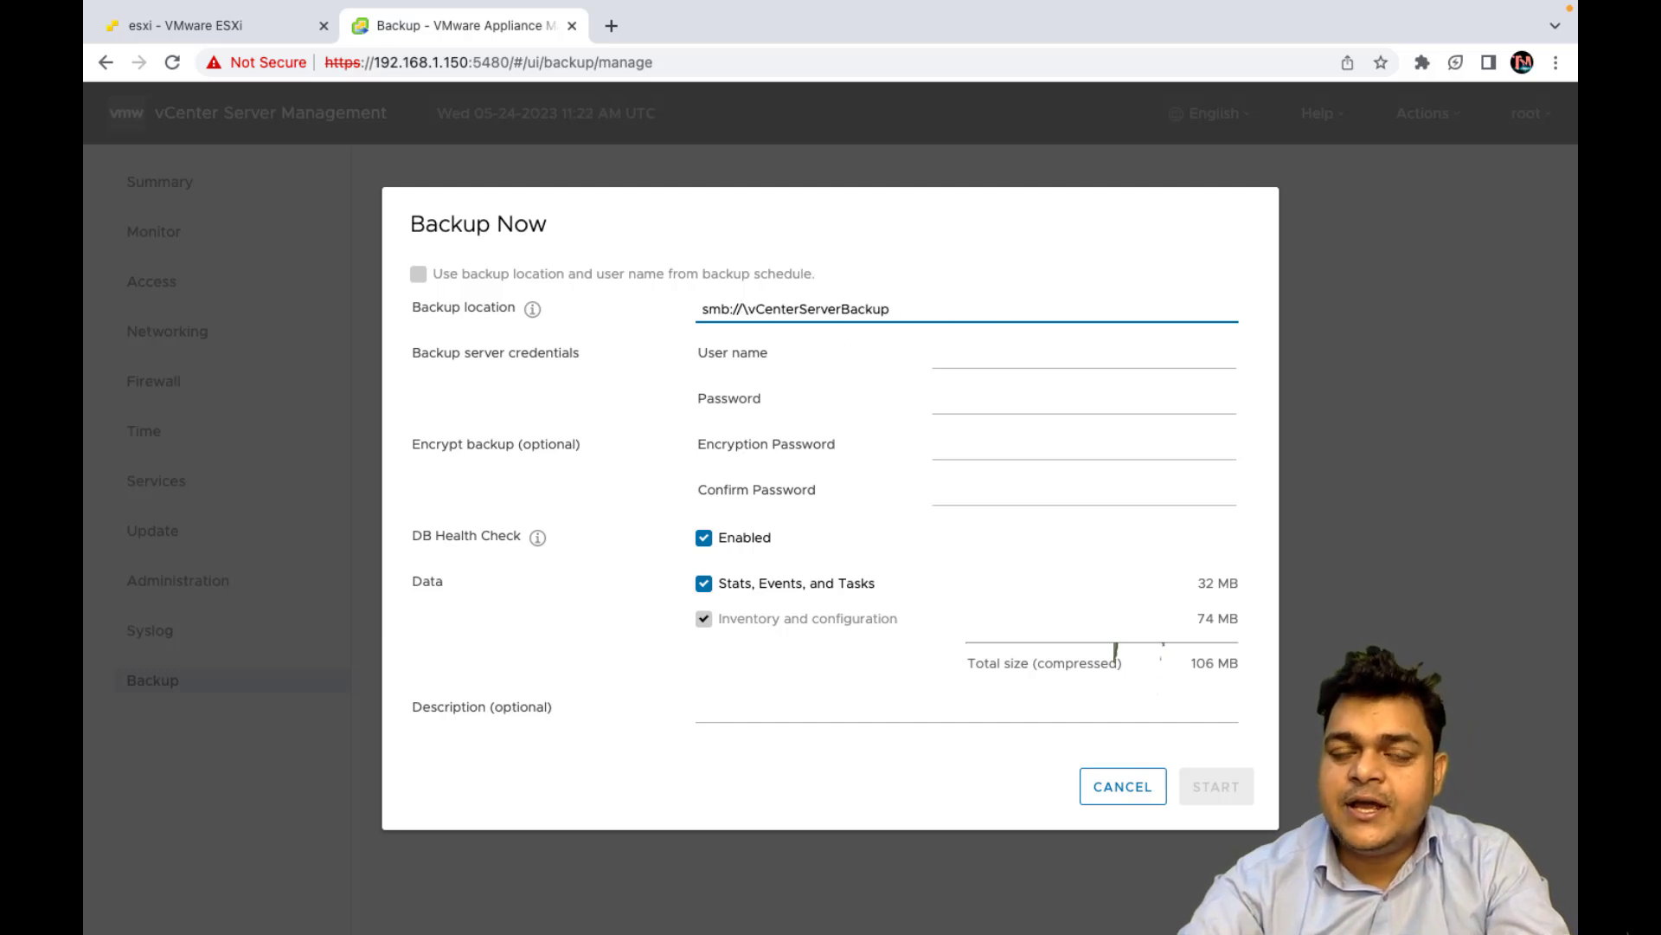
type("192.168")
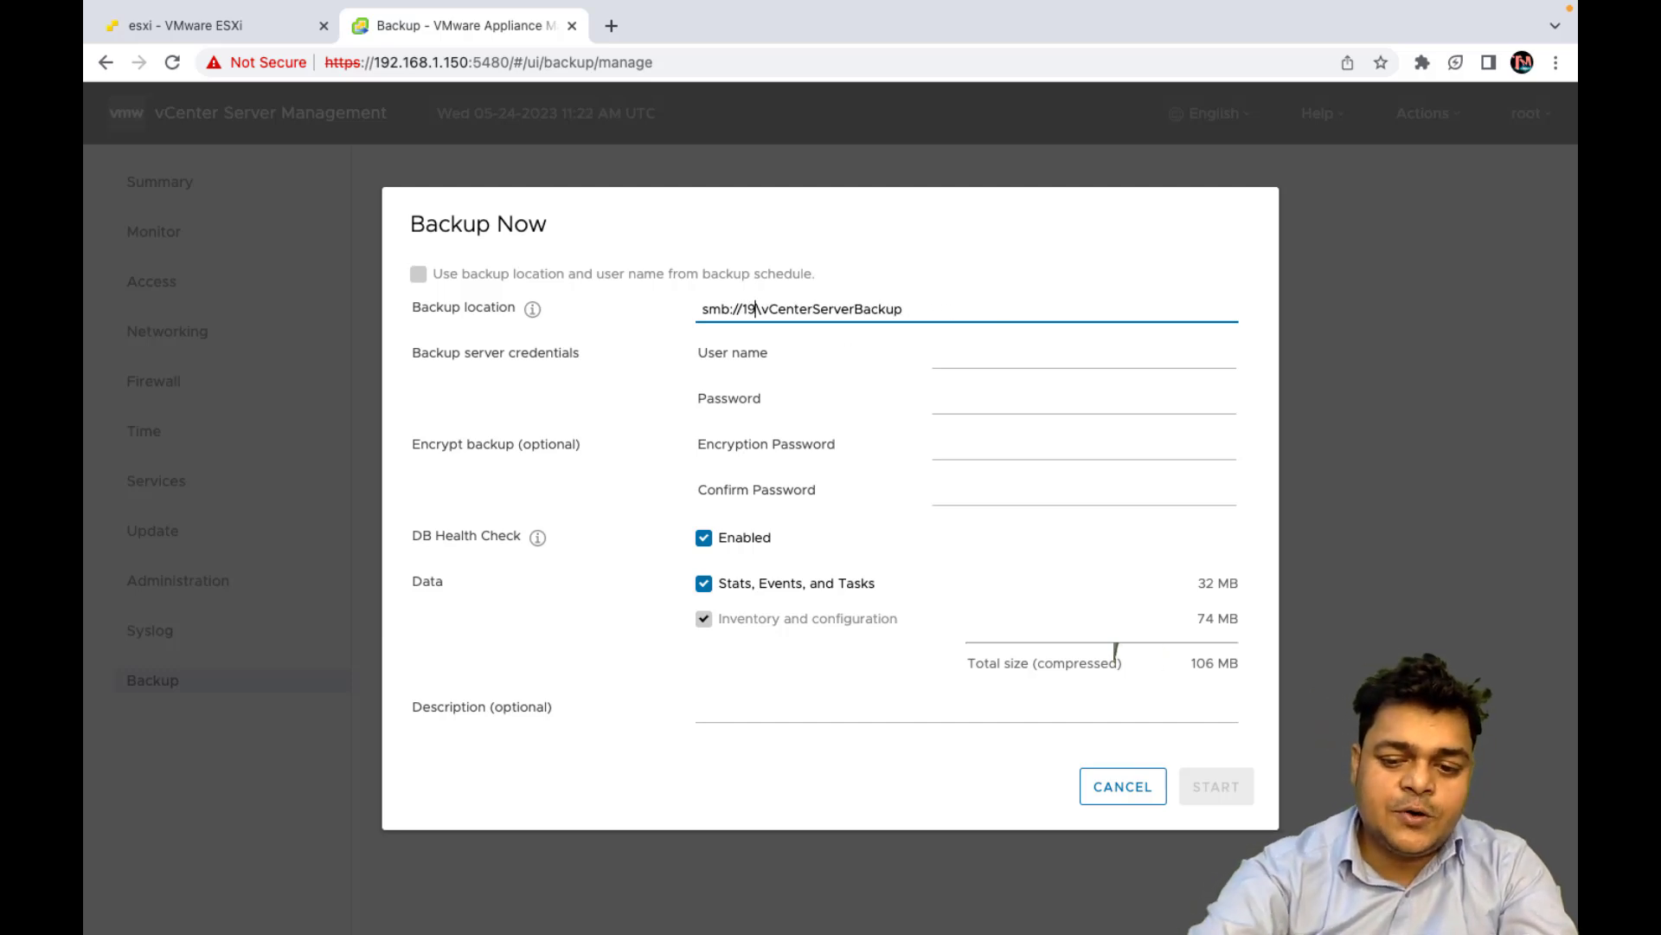
type(".1")
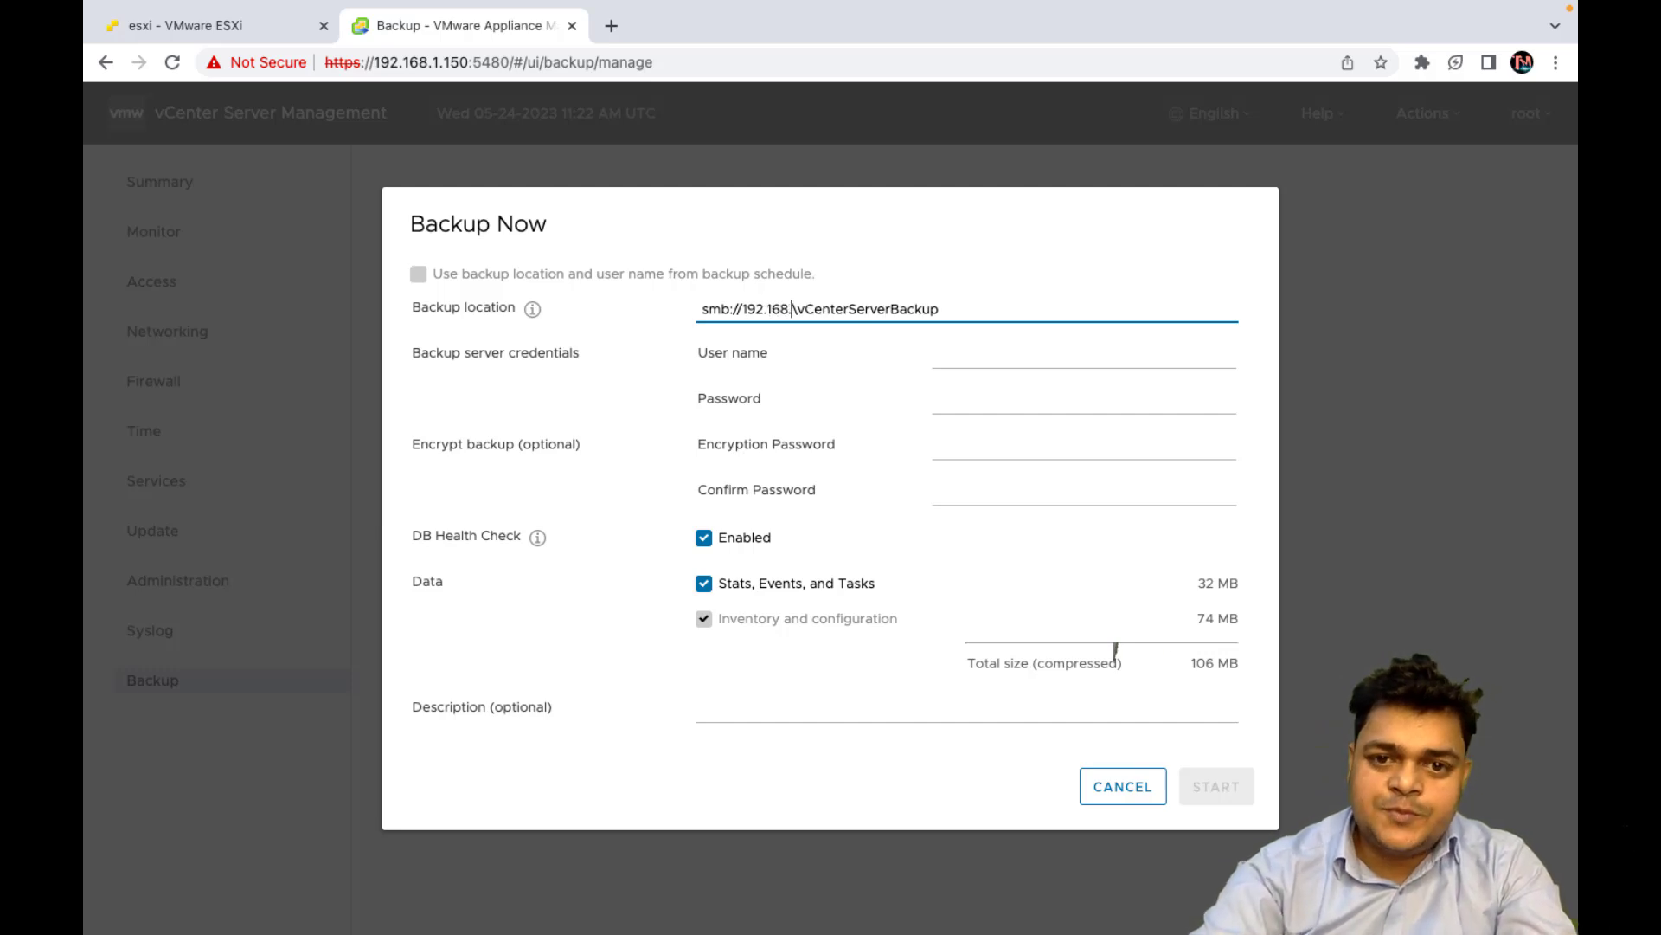
type(".5")
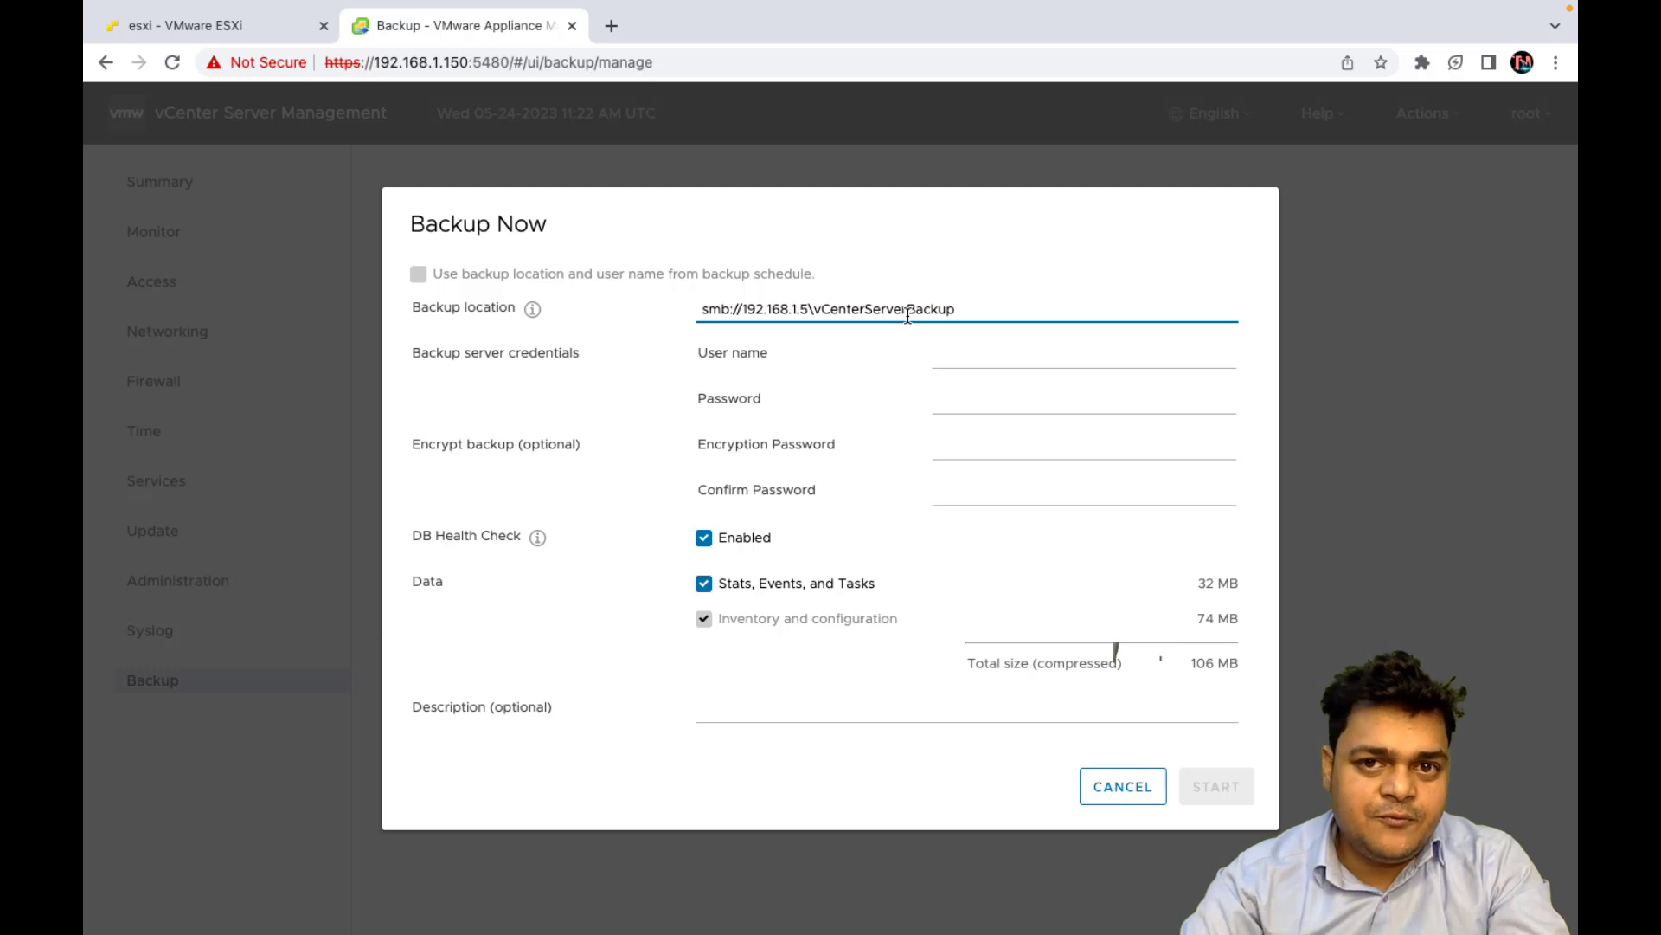
Fill in the backup server user name Administrator and the account password, and try to start the backup.
left_click(941, 355)
left_click(1042, 400)
left_click(970, 397)
type("******")
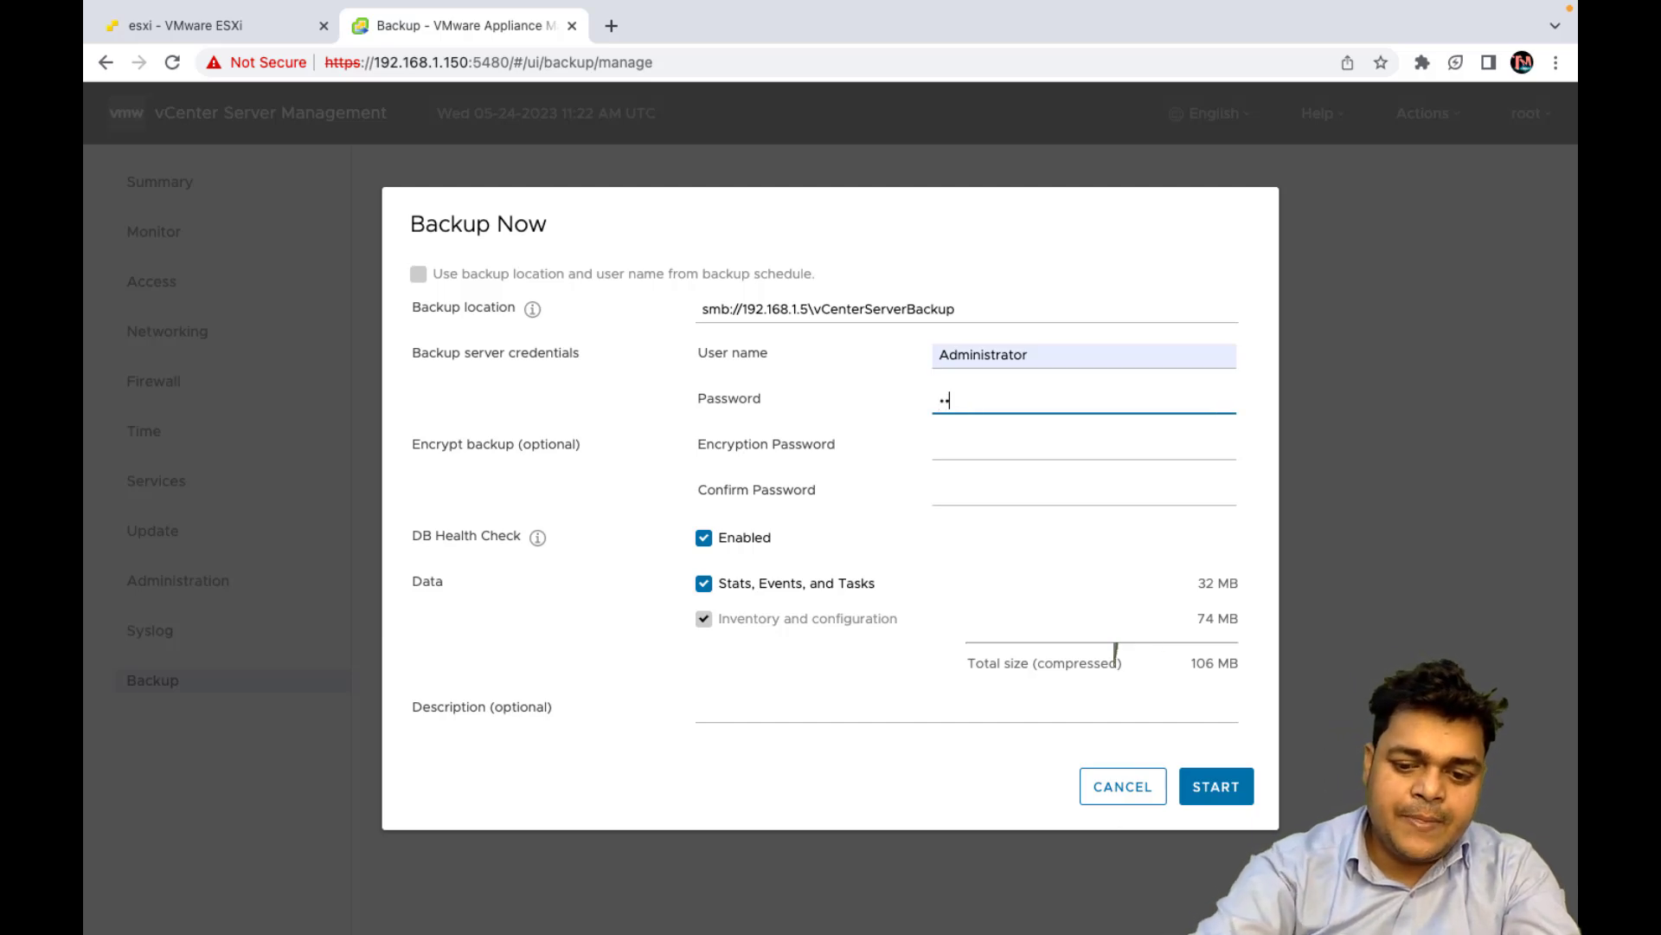
type("***")
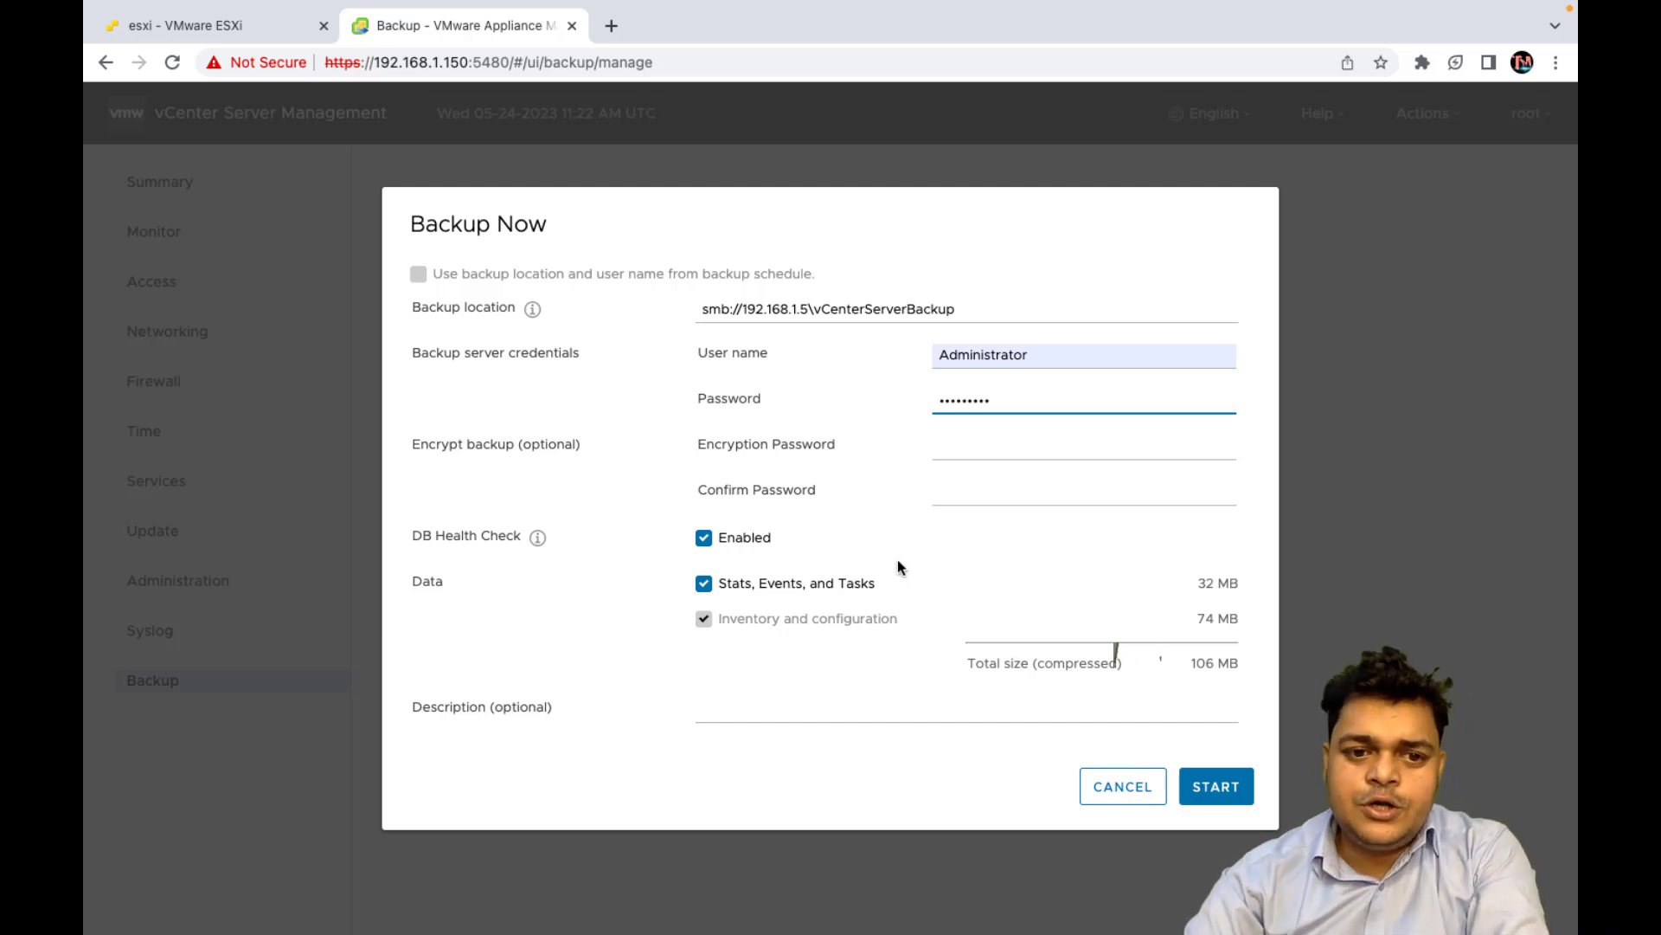
left_click(1218, 788)
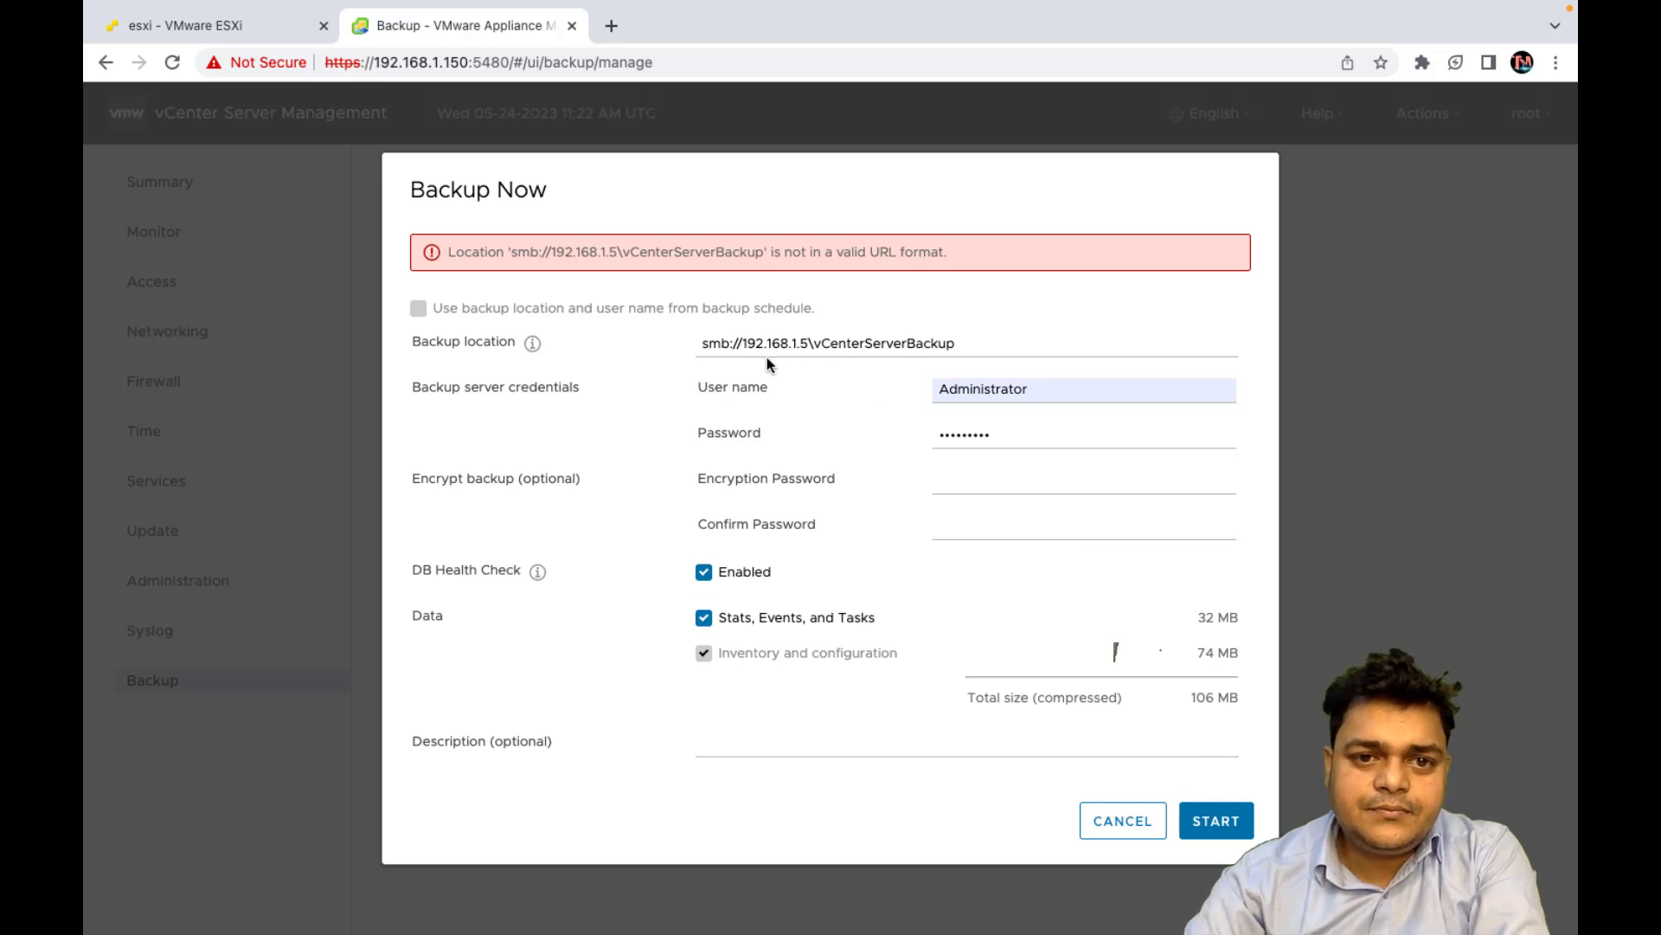
Correct the backup location to smb://192.168.1.5/vCenterServerBackup and start the backup.
left_click(814, 343)
key("BackSpace")
type("/")
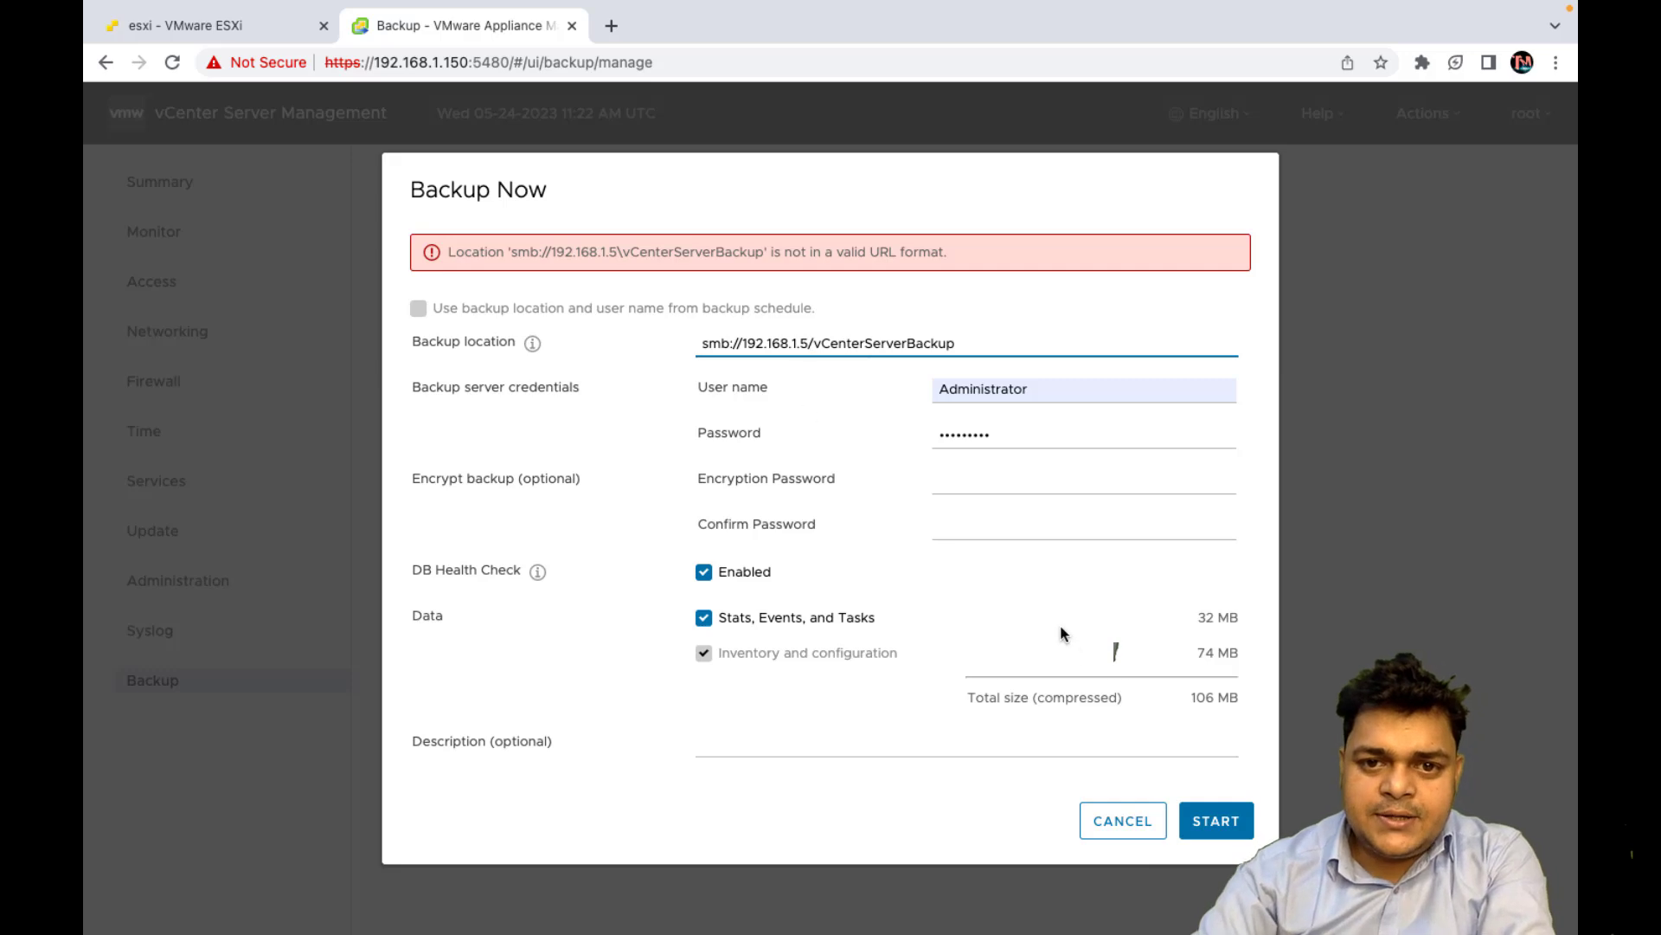
left_click(1209, 824)
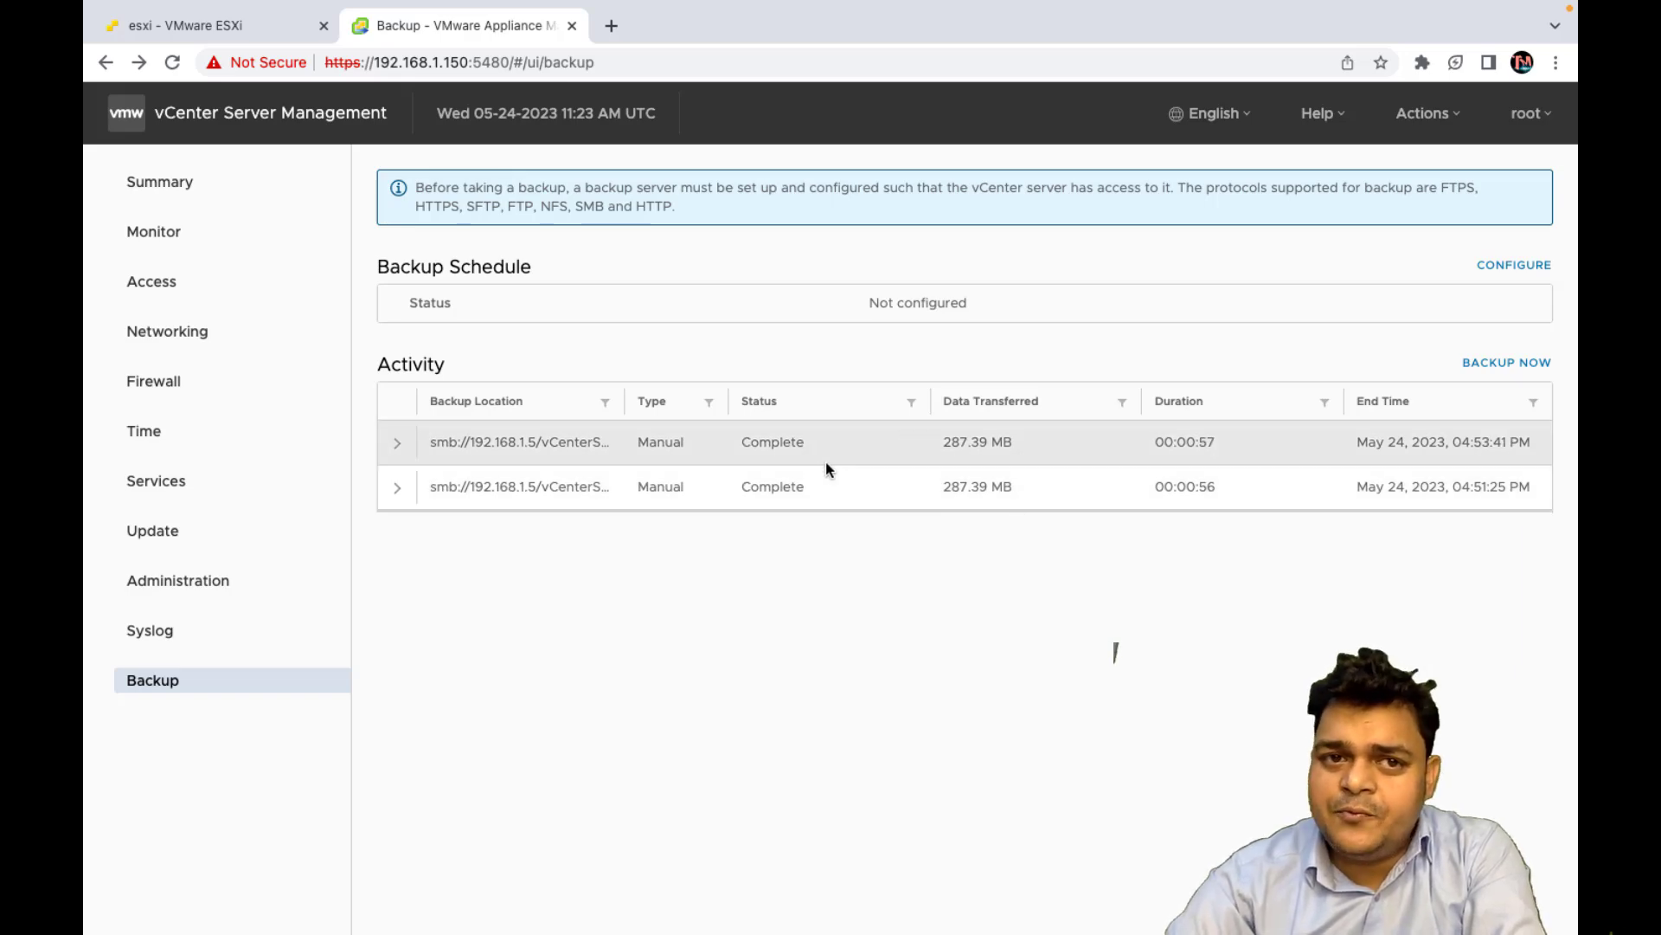
Switch to the Windows computer and inspect the backup folders under vCenterServerBackup\vCenter\sn_vcsa.cloud.com on drive H:, then return to the drive's root.
key("ctrl+Left")
key("ctrl+Right")
key("ctrl+Right")
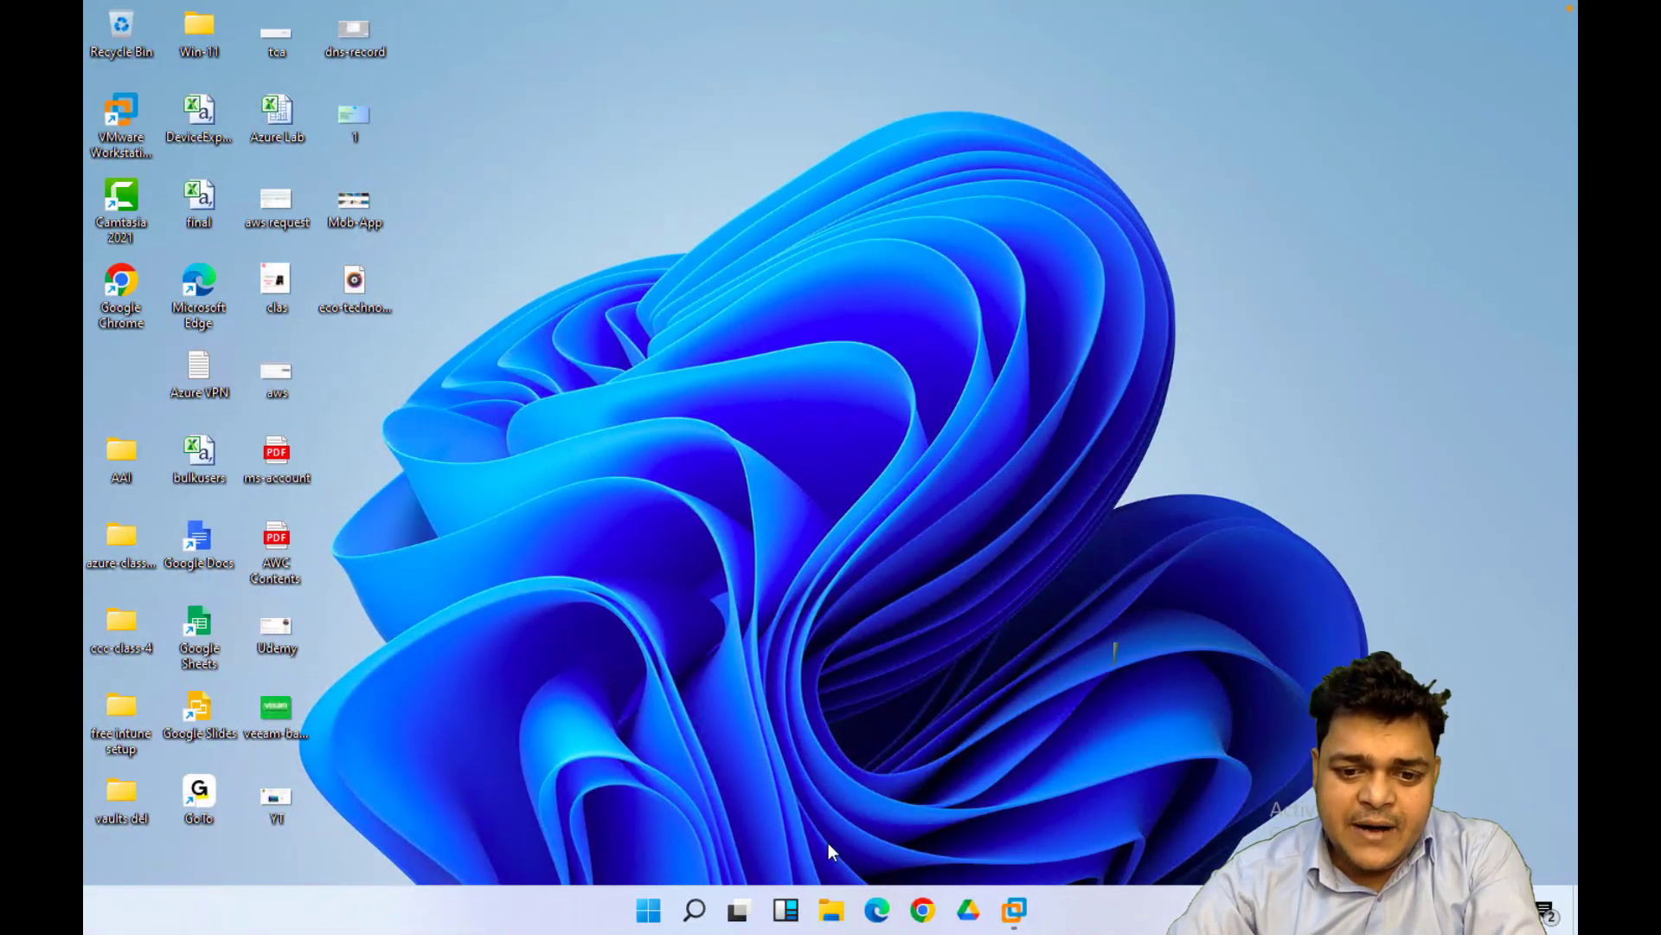
left_click(831, 909)
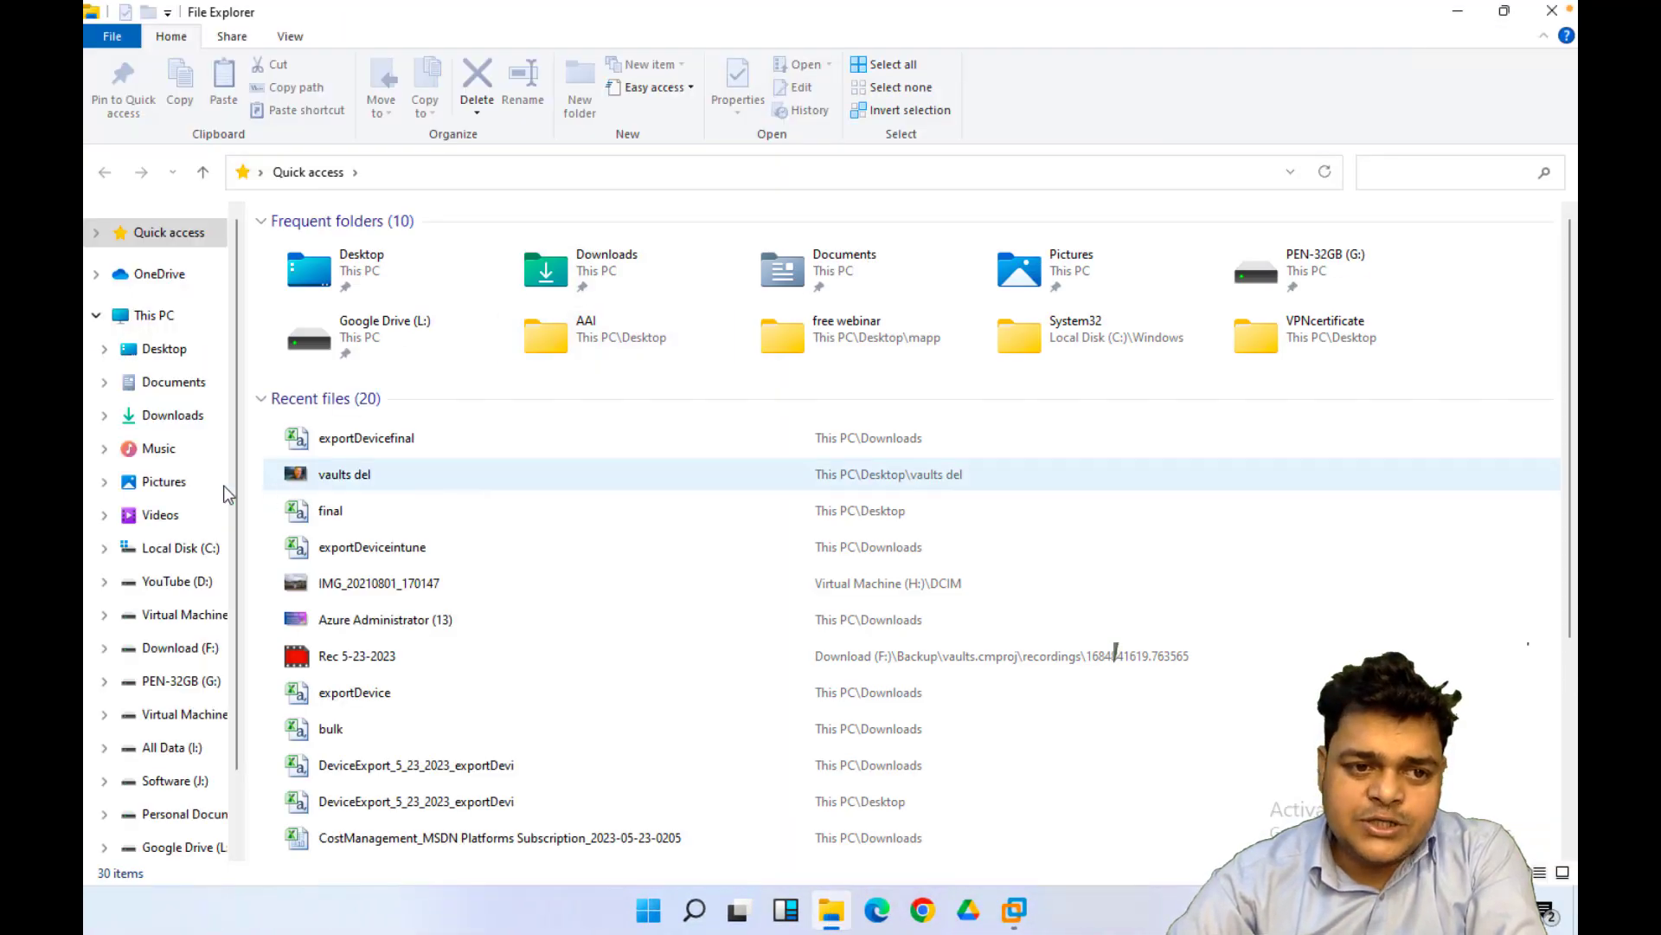
left_click(151, 316)
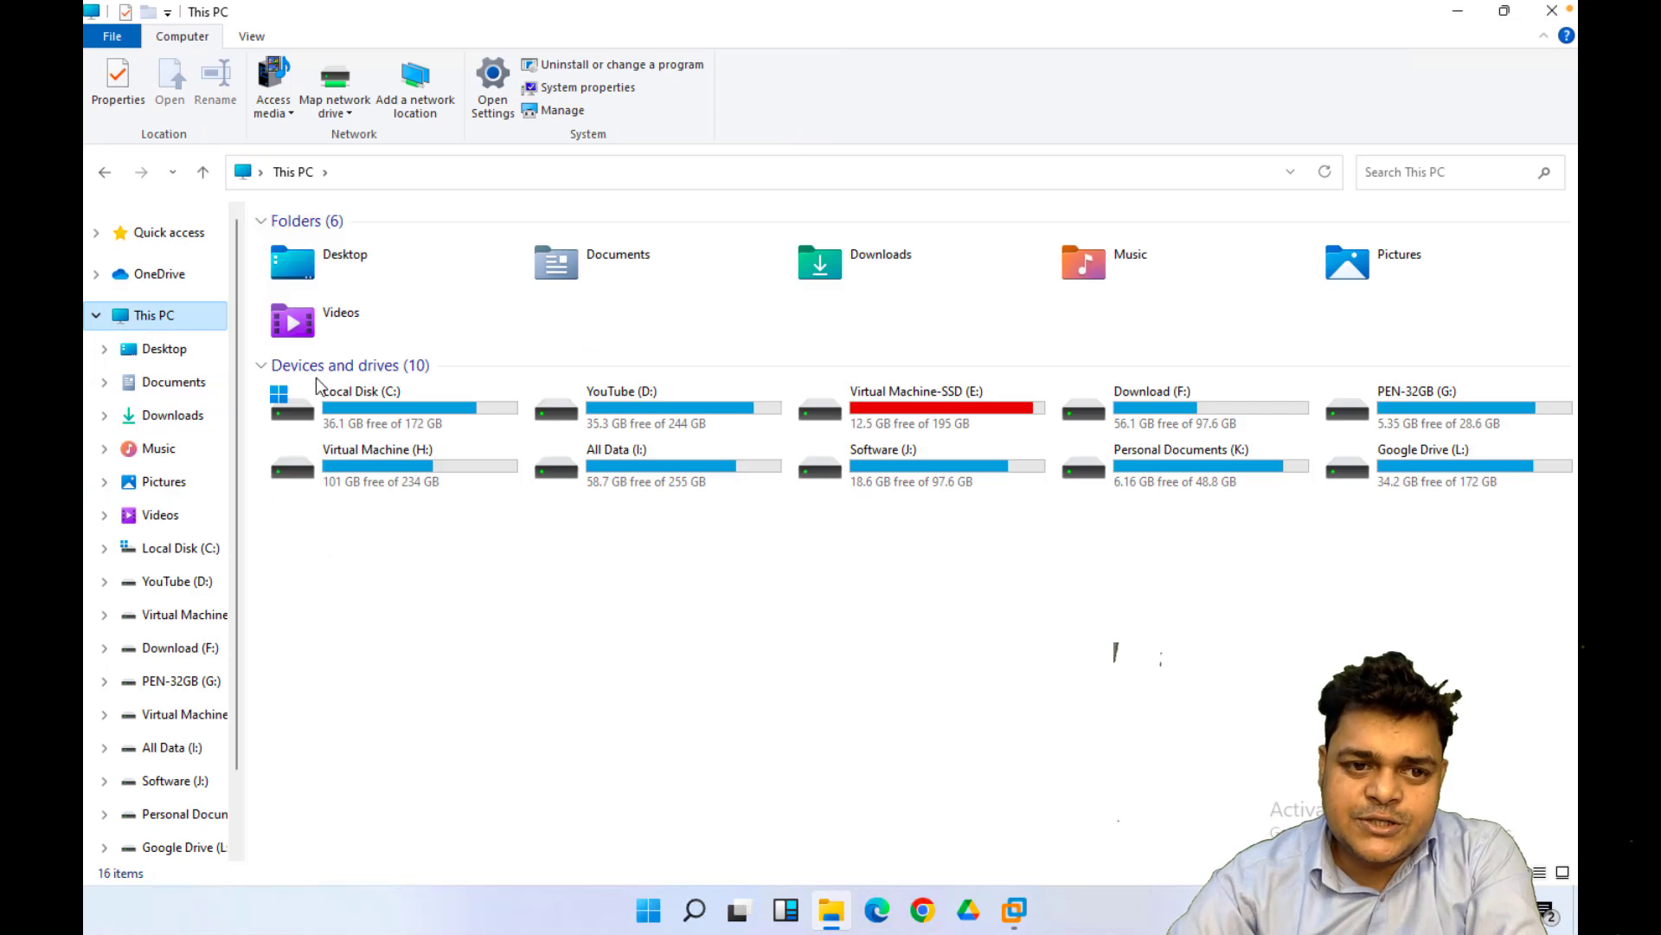
double_click(424, 475)
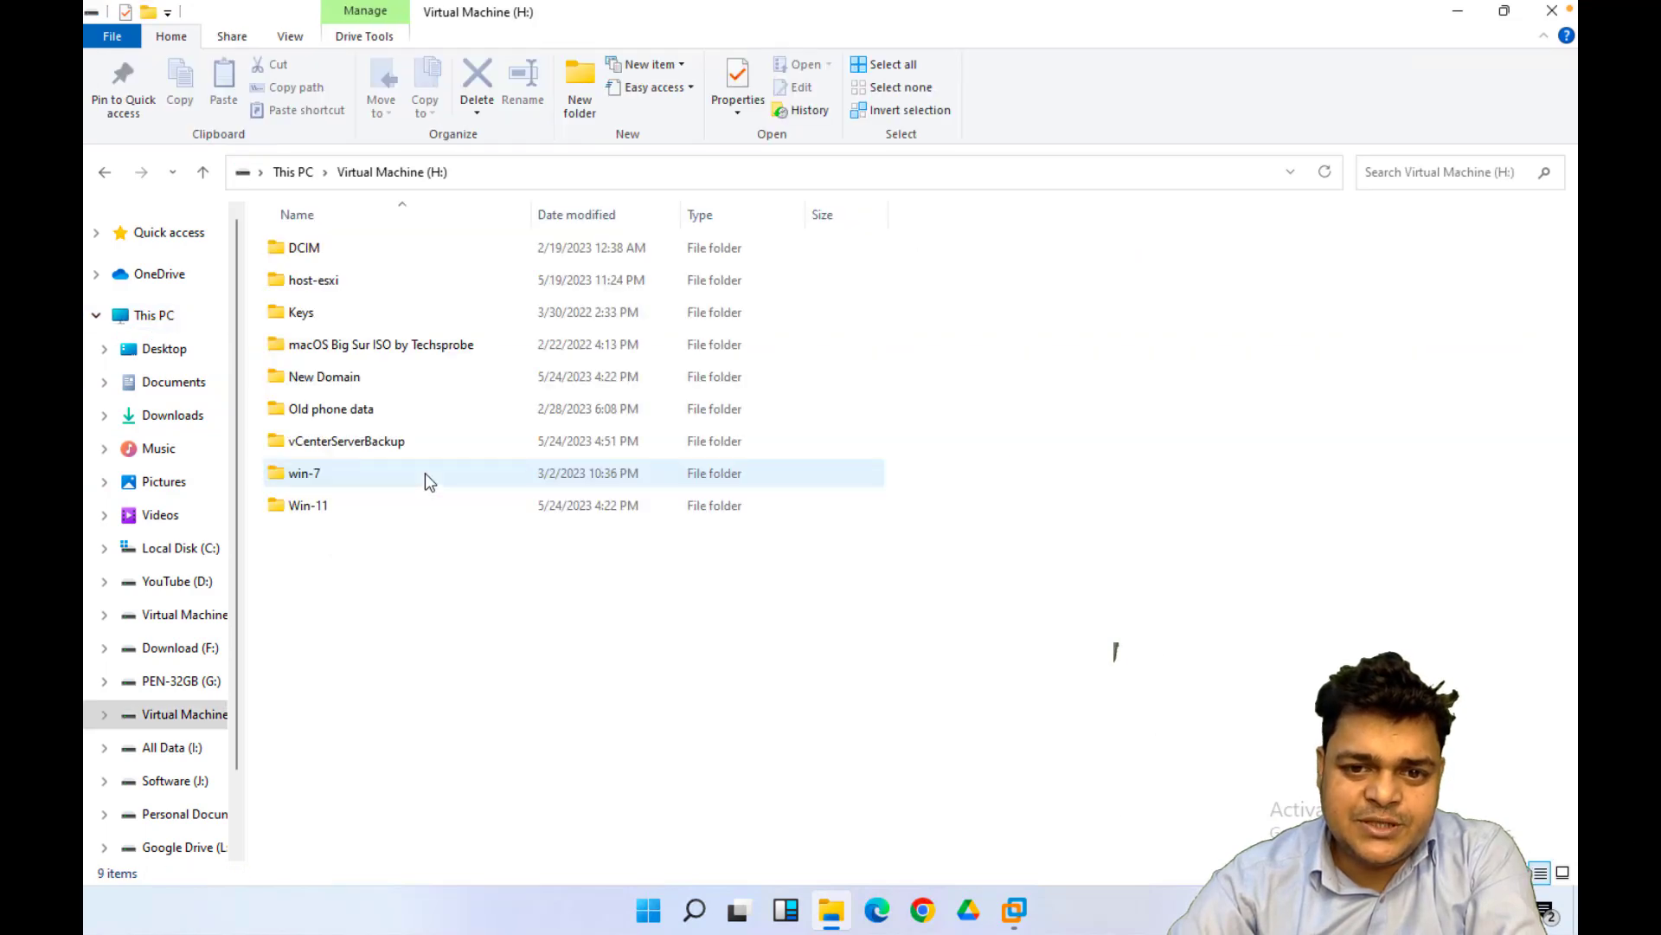
double_click(341, 443)
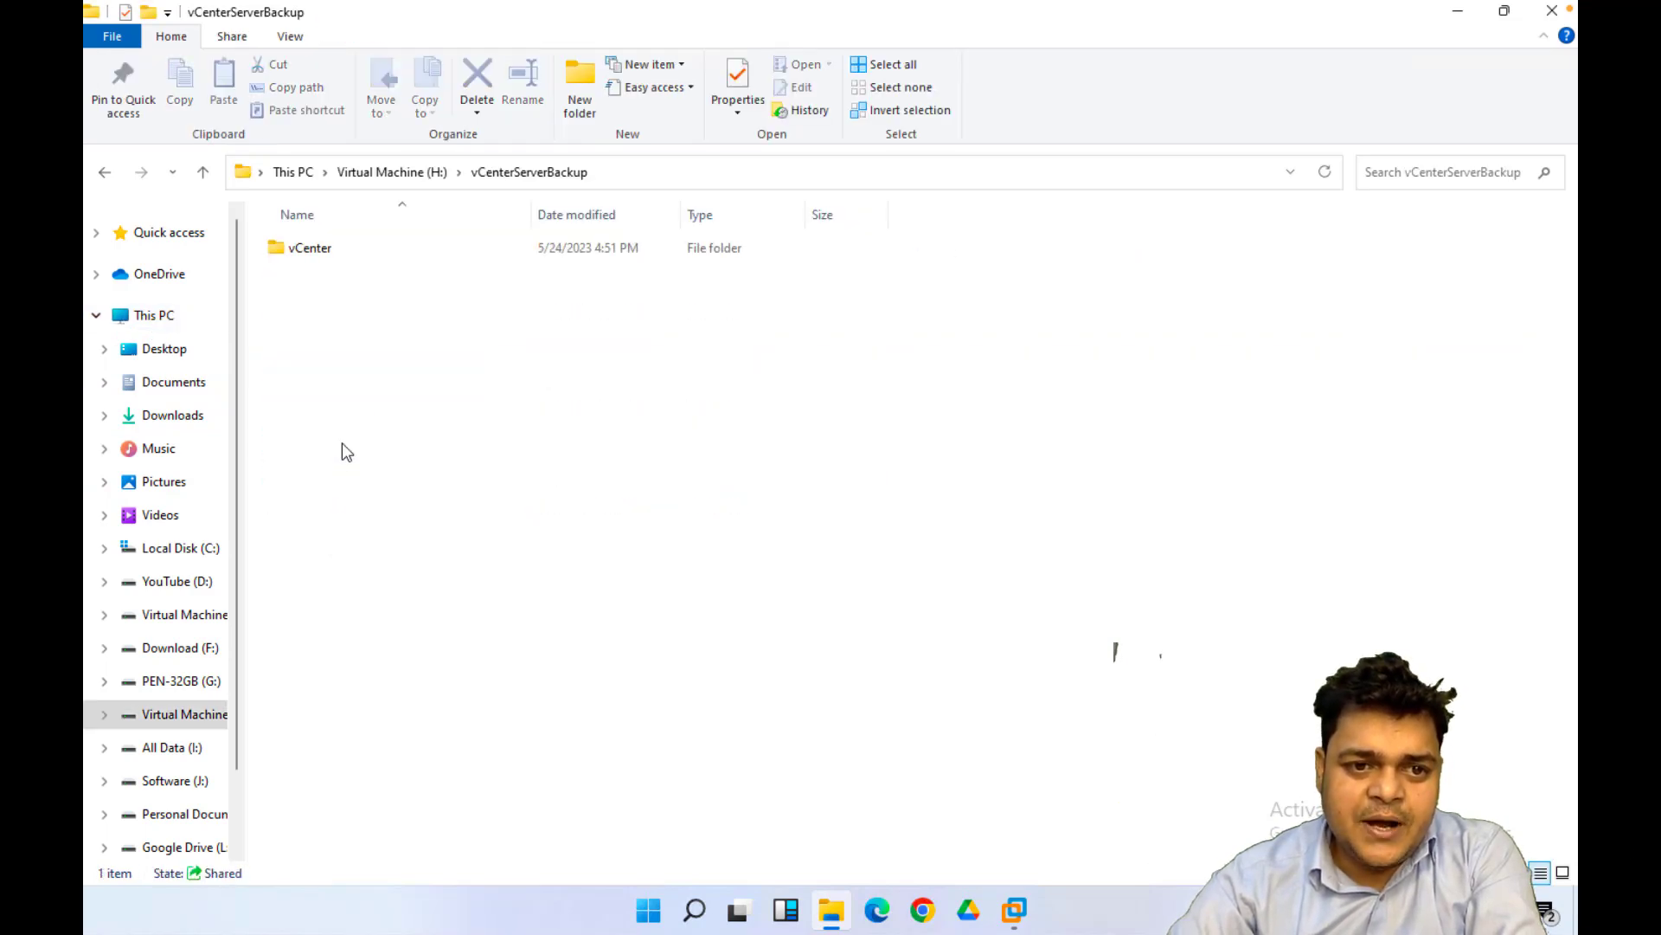
double_click(310, 247)
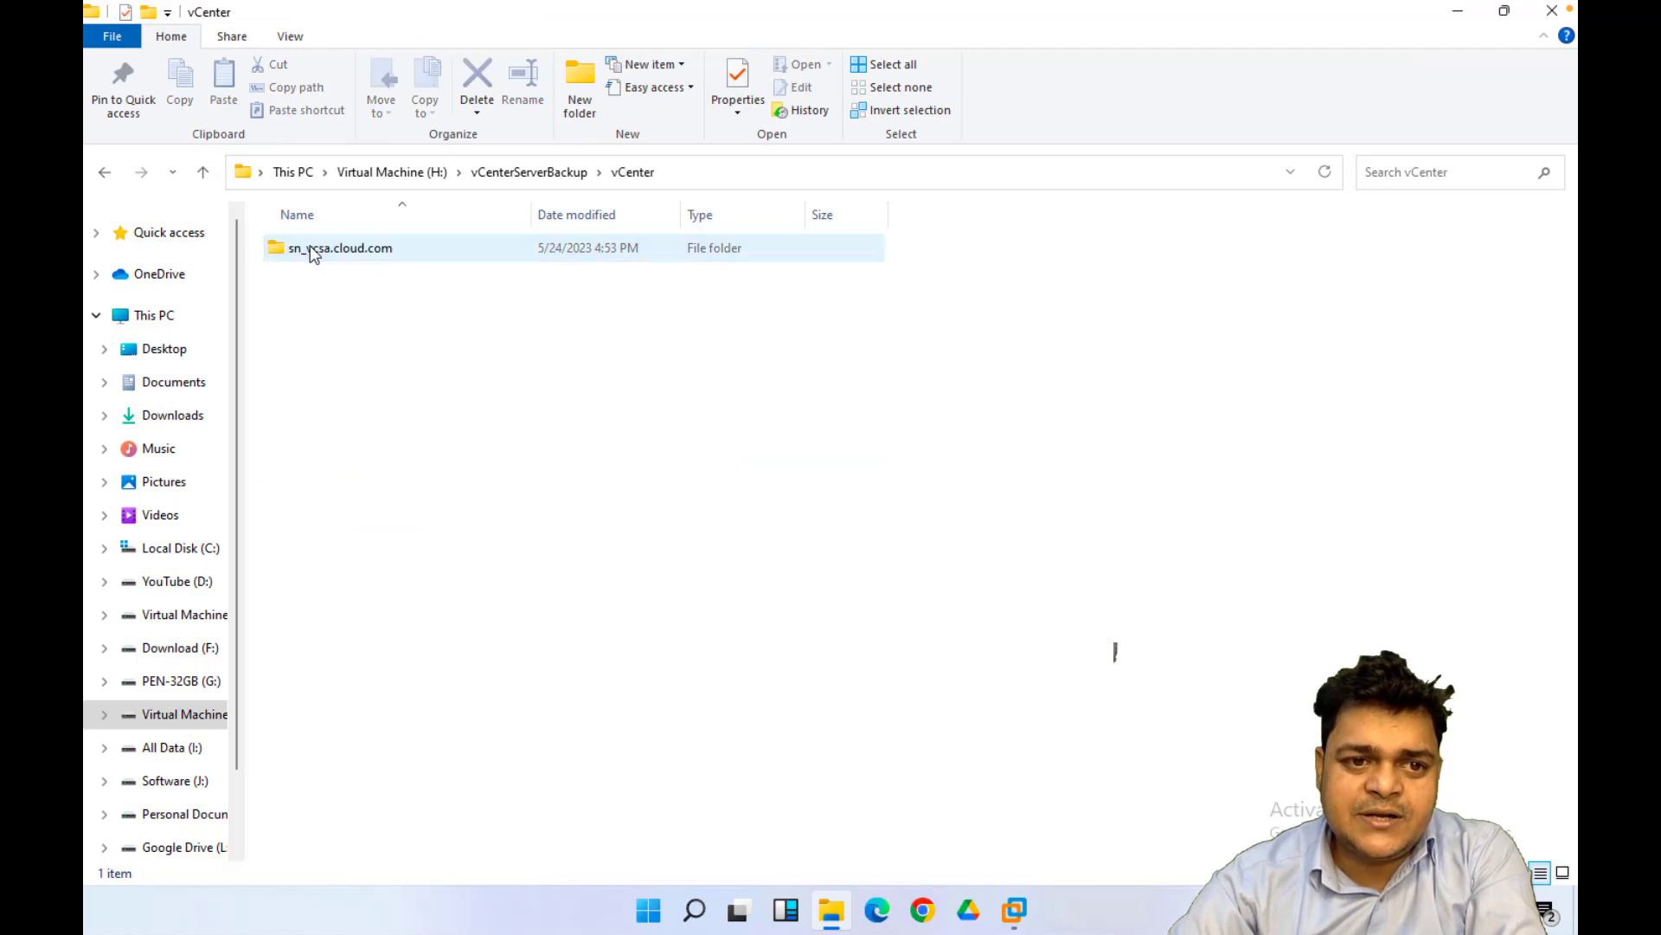
double_click(362, 254)
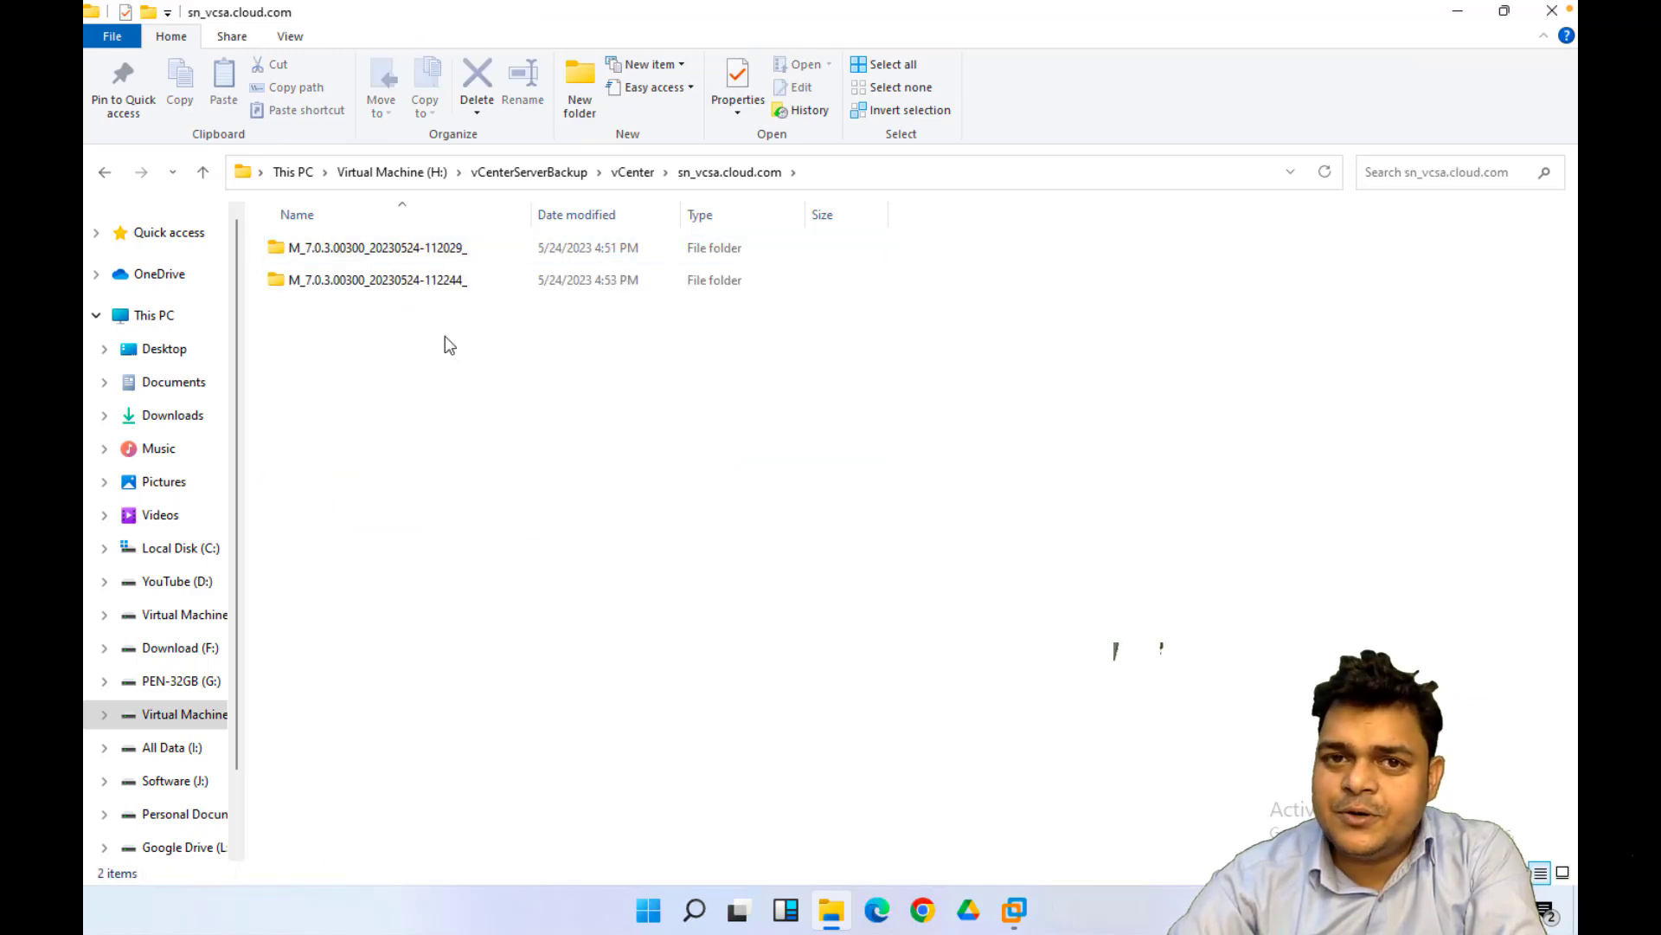
left_click(105, 173)
left_click(104, 174)
left_click(105, 173)
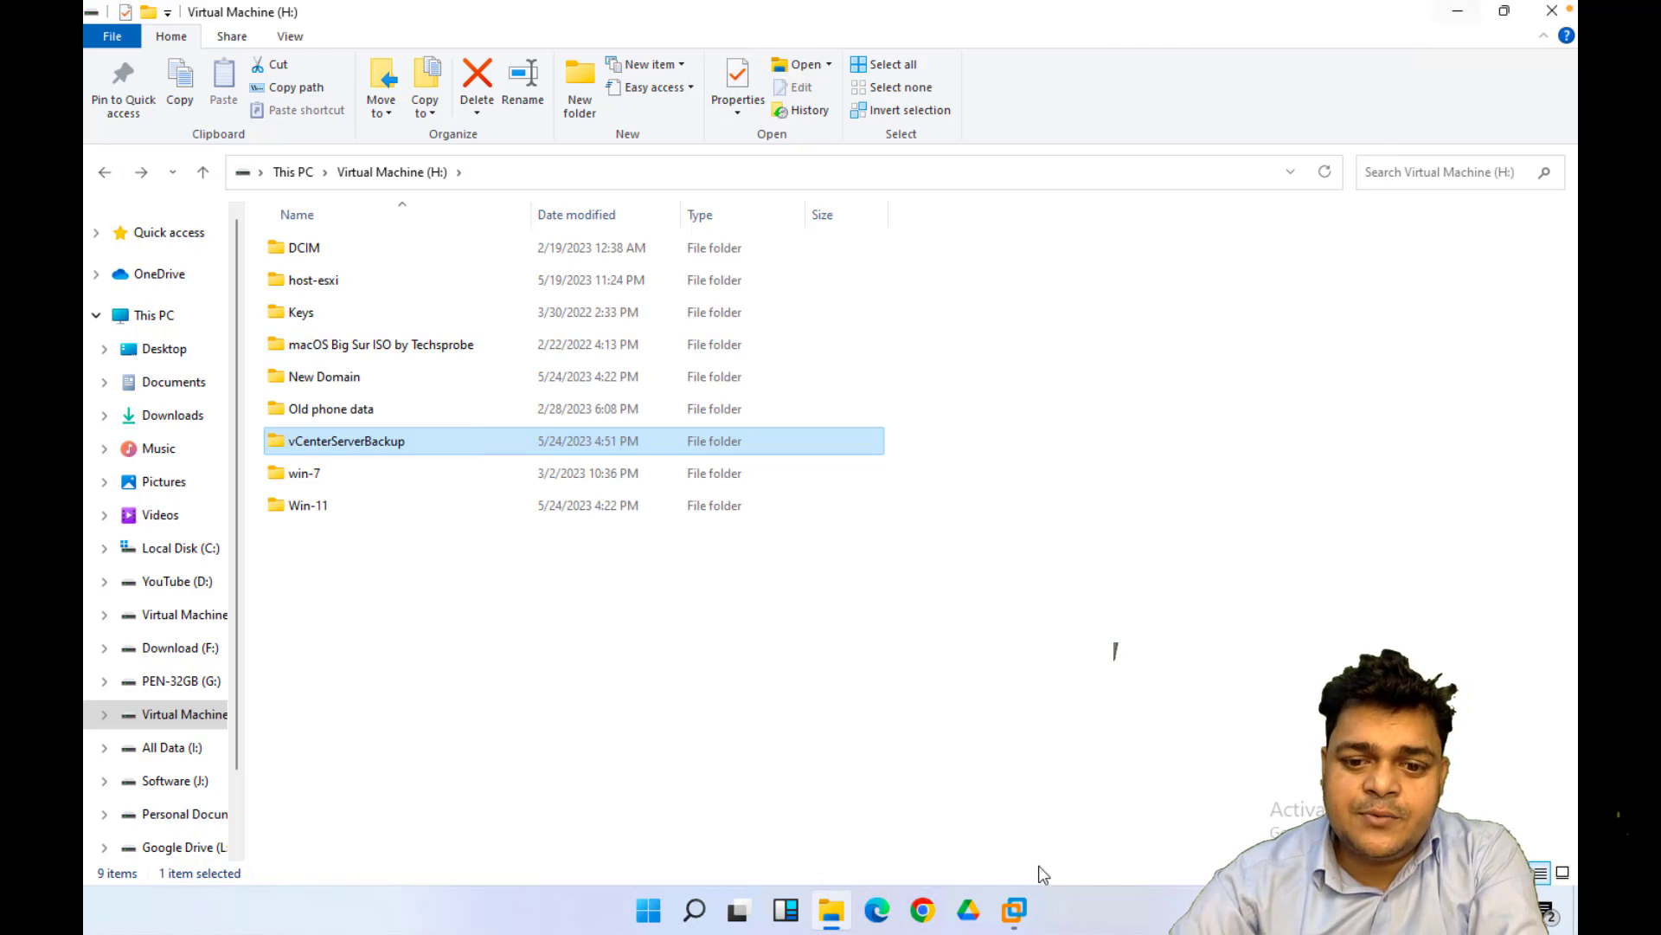
left_click(938, 908)
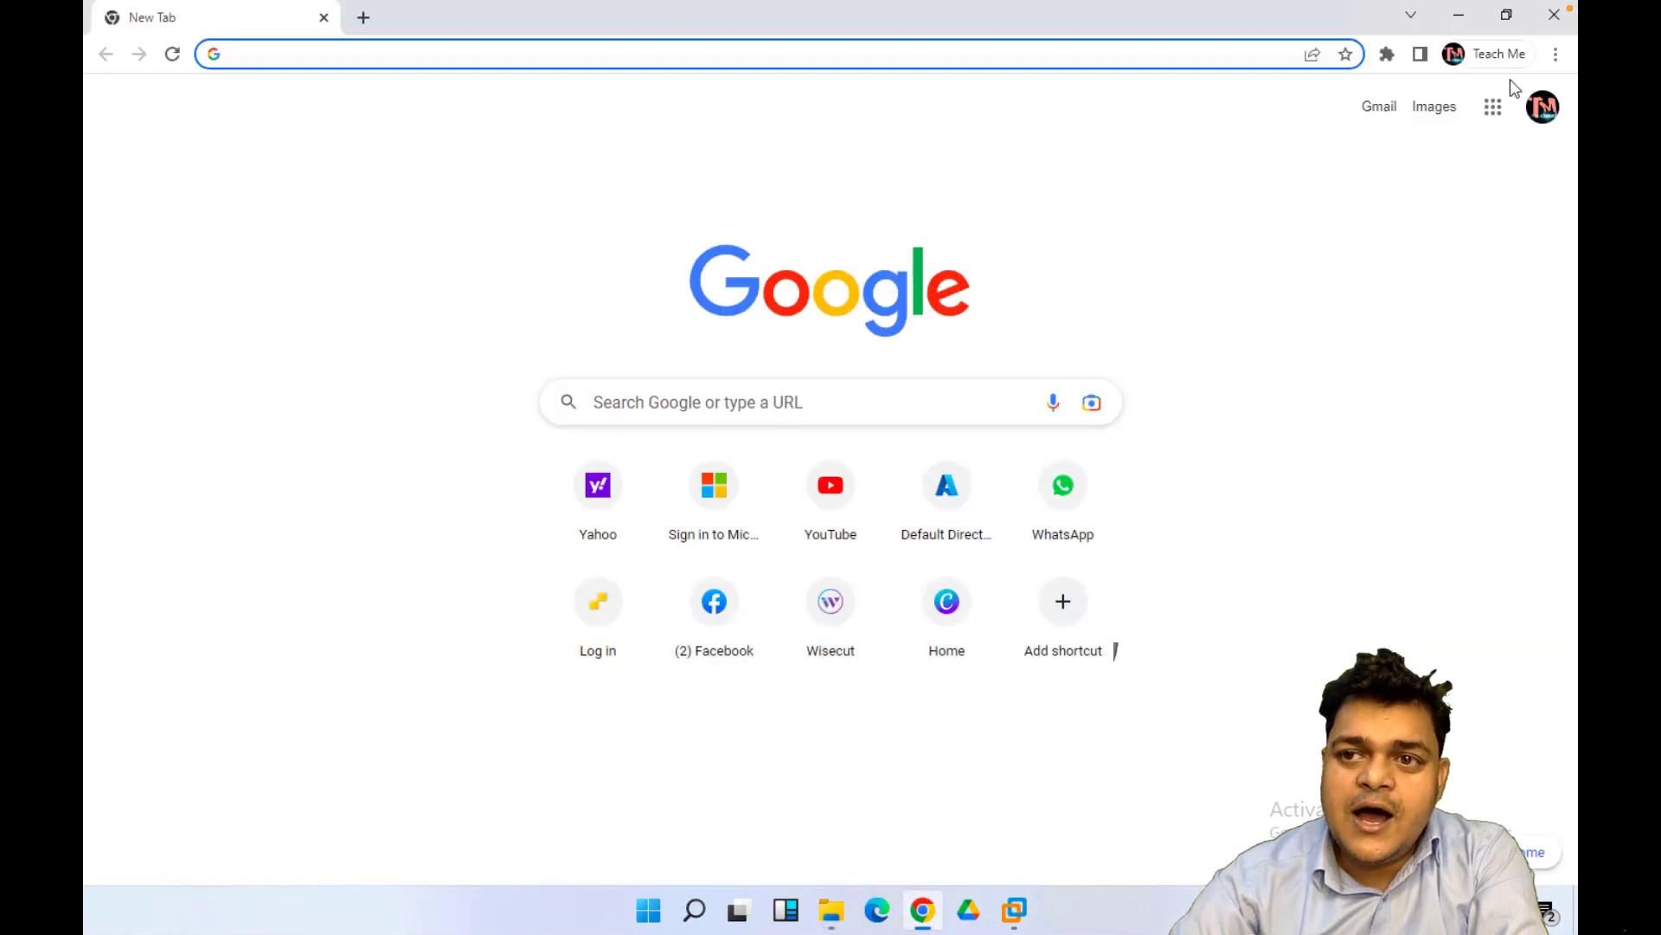
left_click(1554, 18)
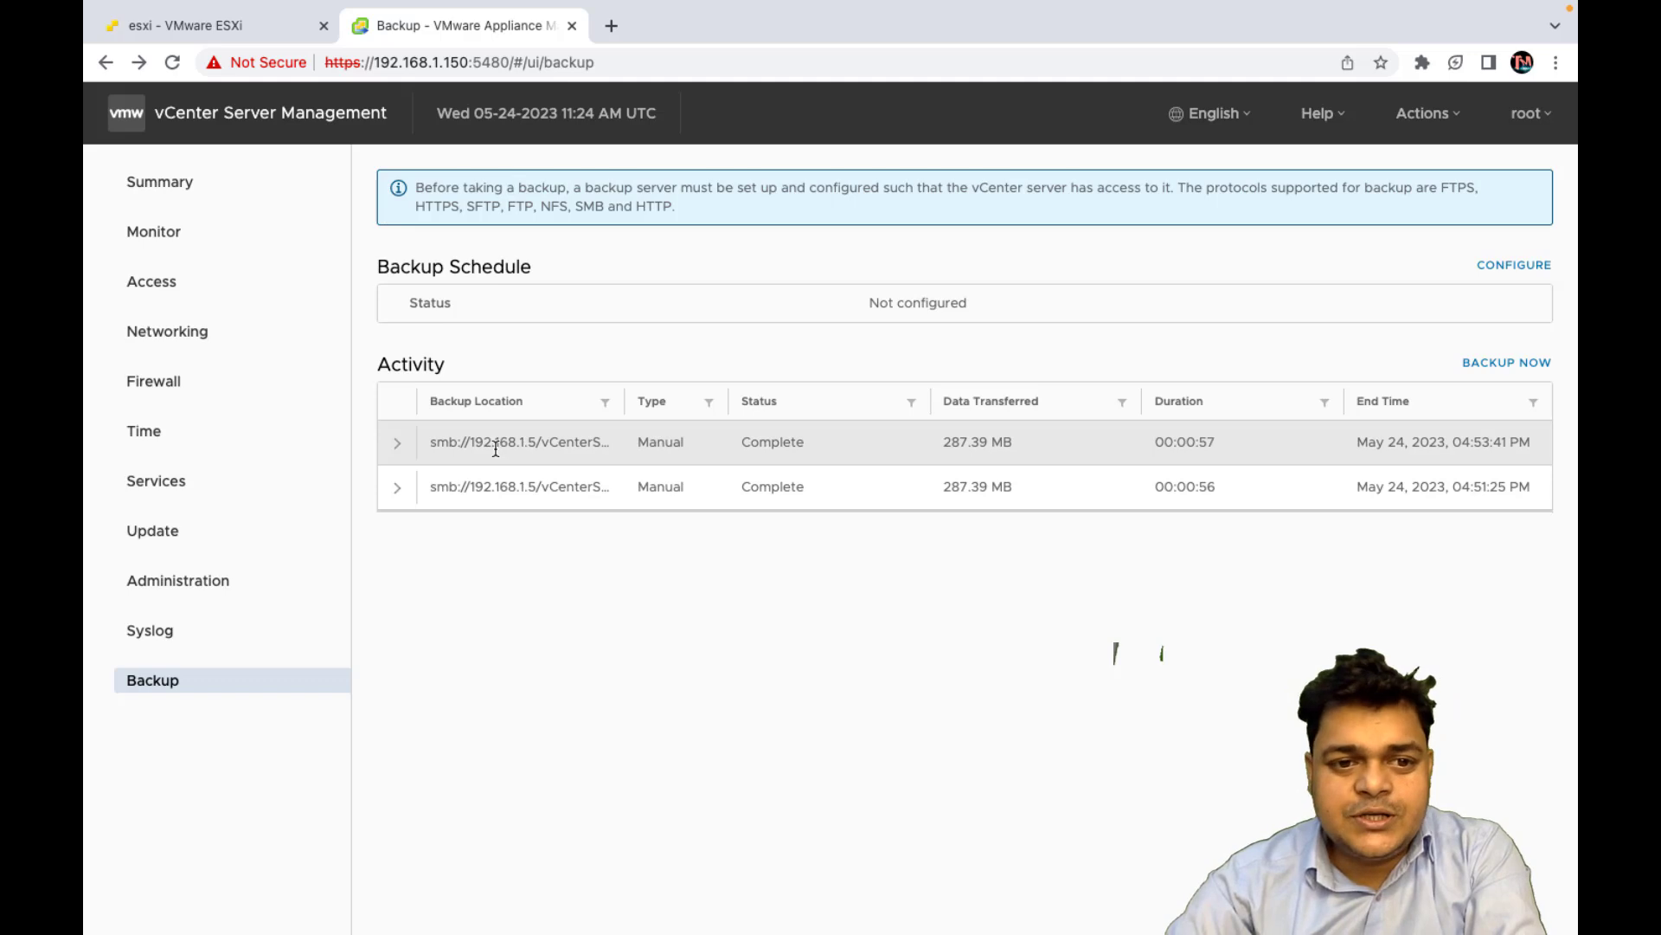
Examine the details of both manual backups in the vCenter Server Management activity list, and reload the page.
left_click(398, 488)
left_click(398, 488)
left_click(398, 443)
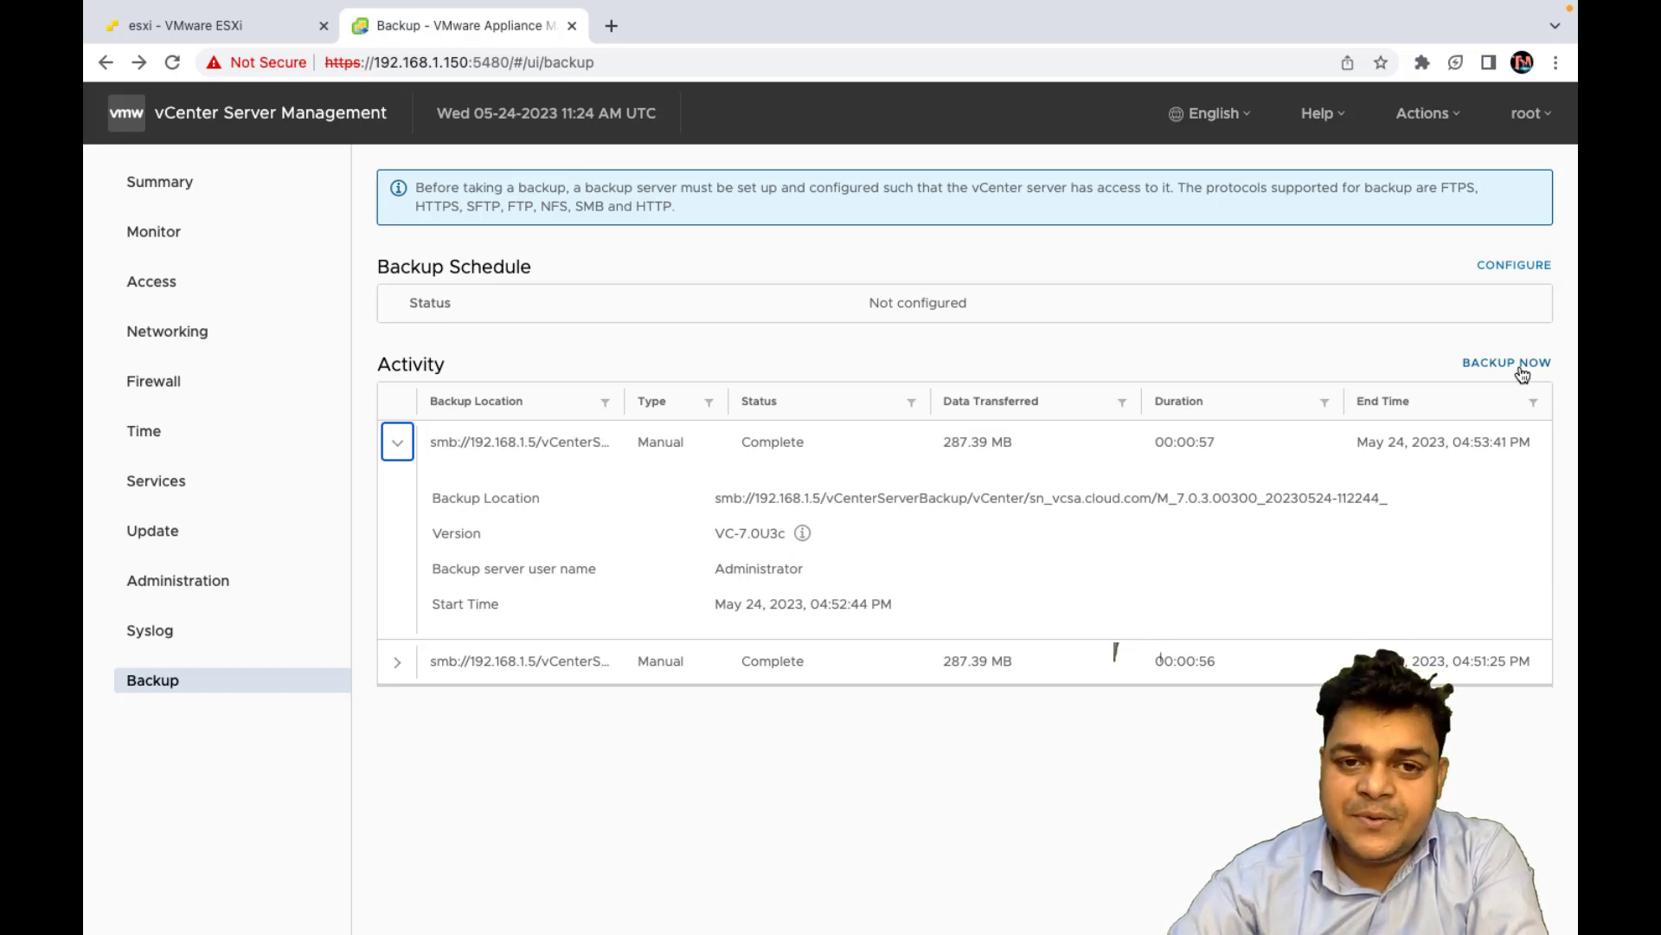
left_click(175, 63)
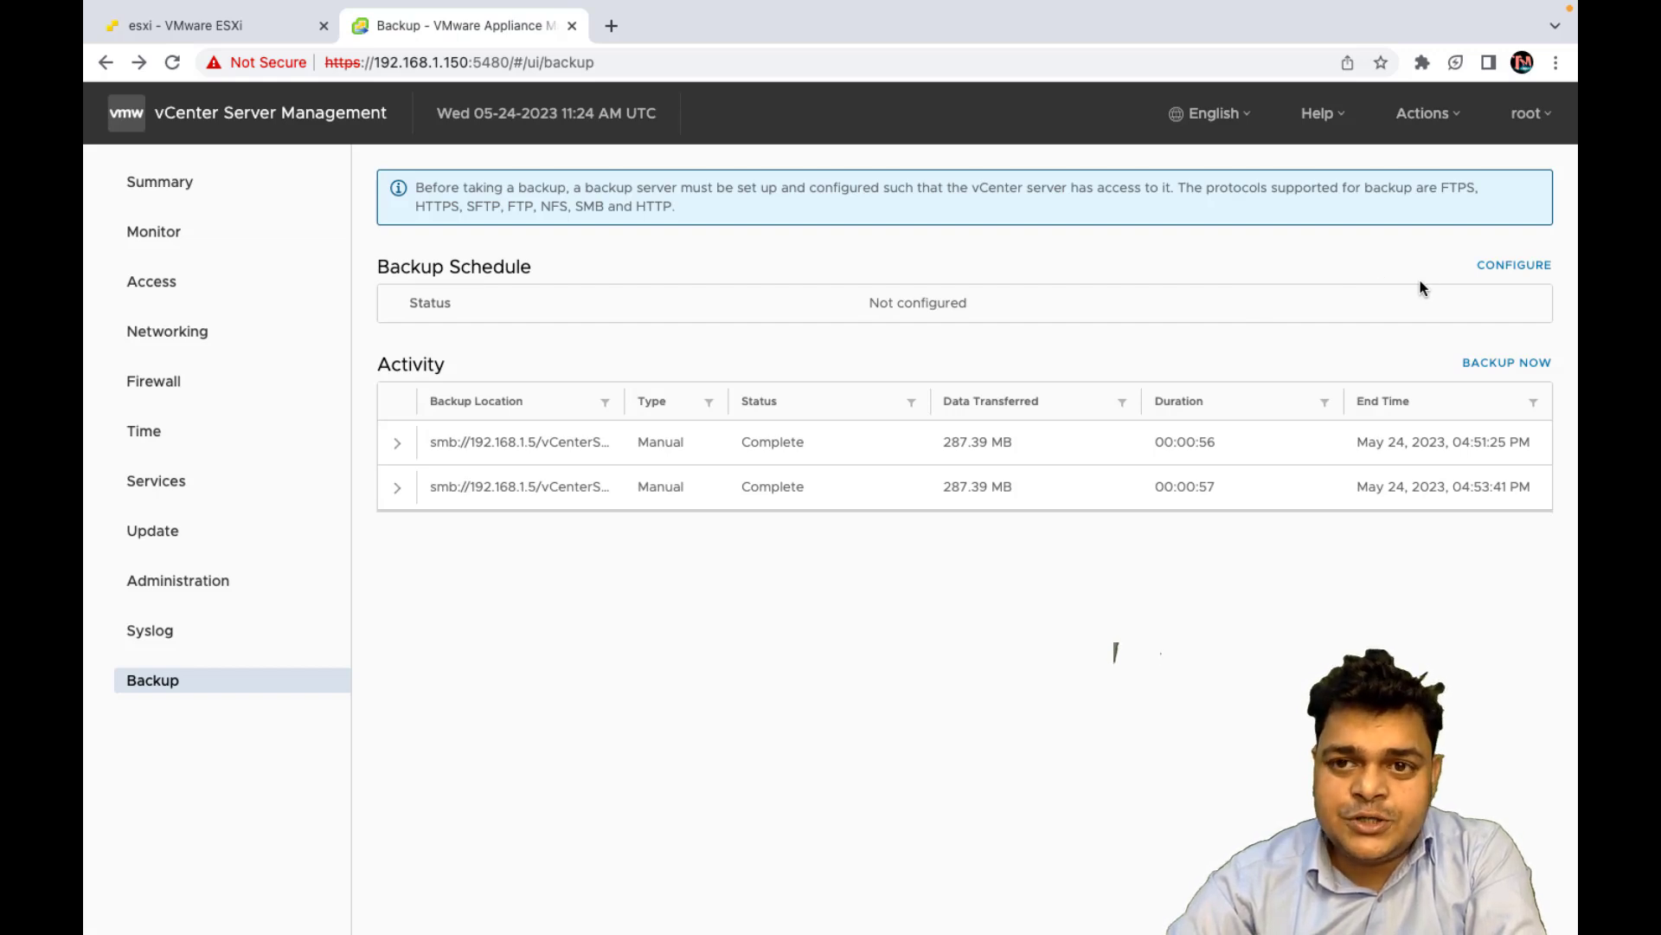
Look over the available appliance actions and the Summary page, and return to the Backup page.
left_click(1419, 122)
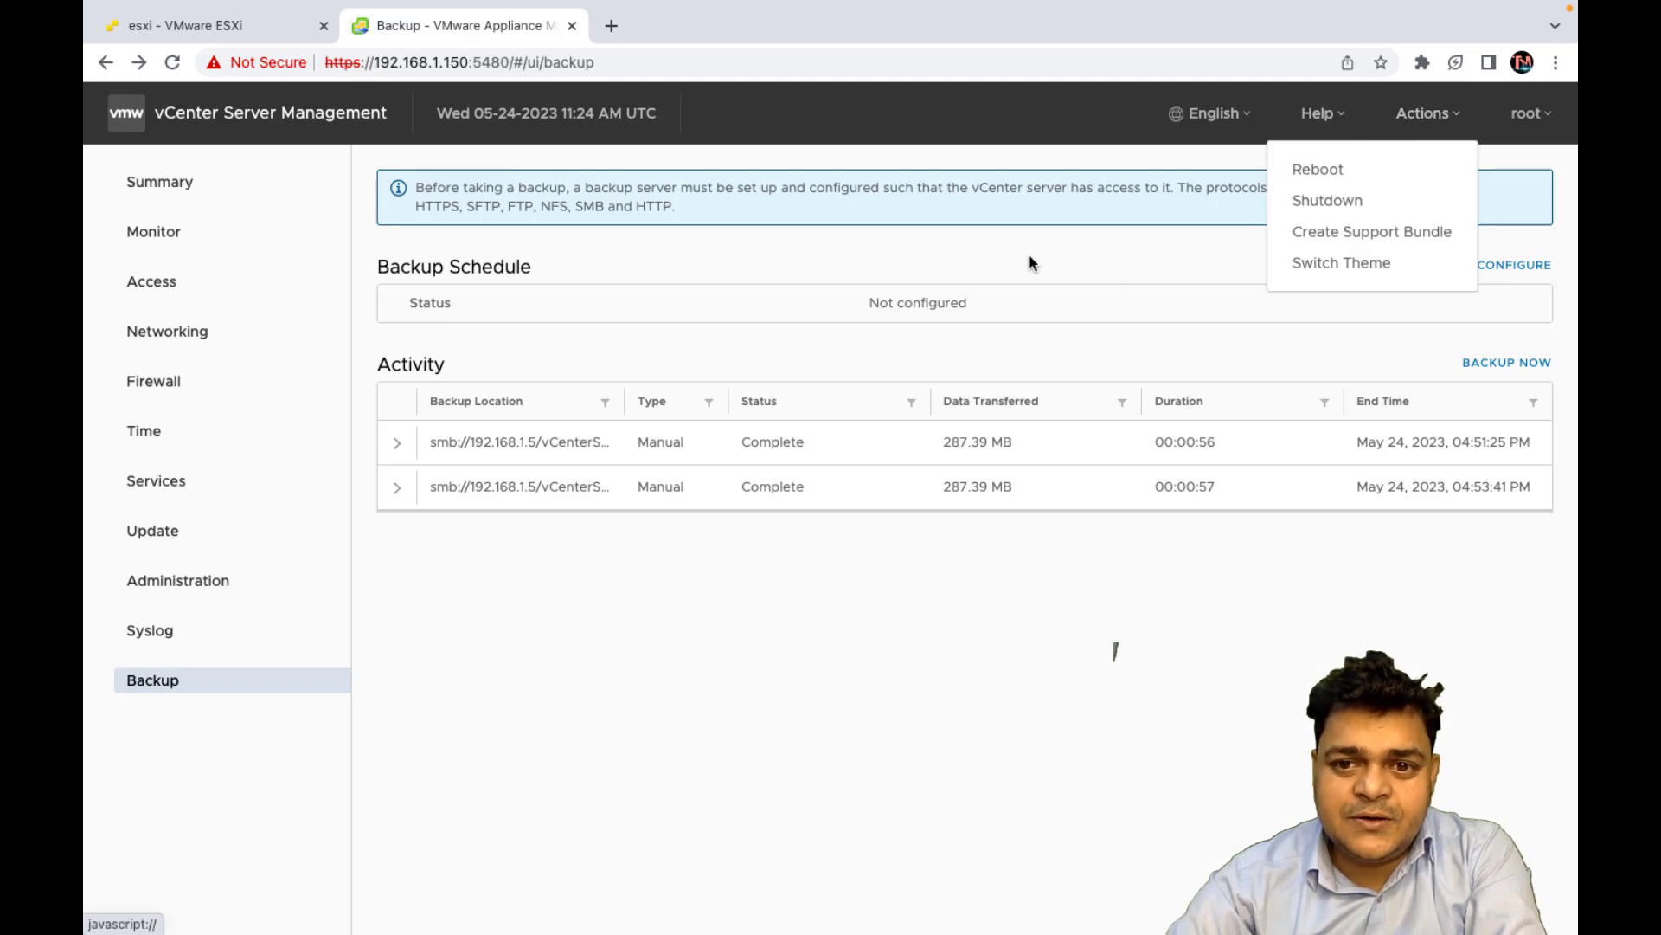
left_click(767, 236)
left_click(187, 194)
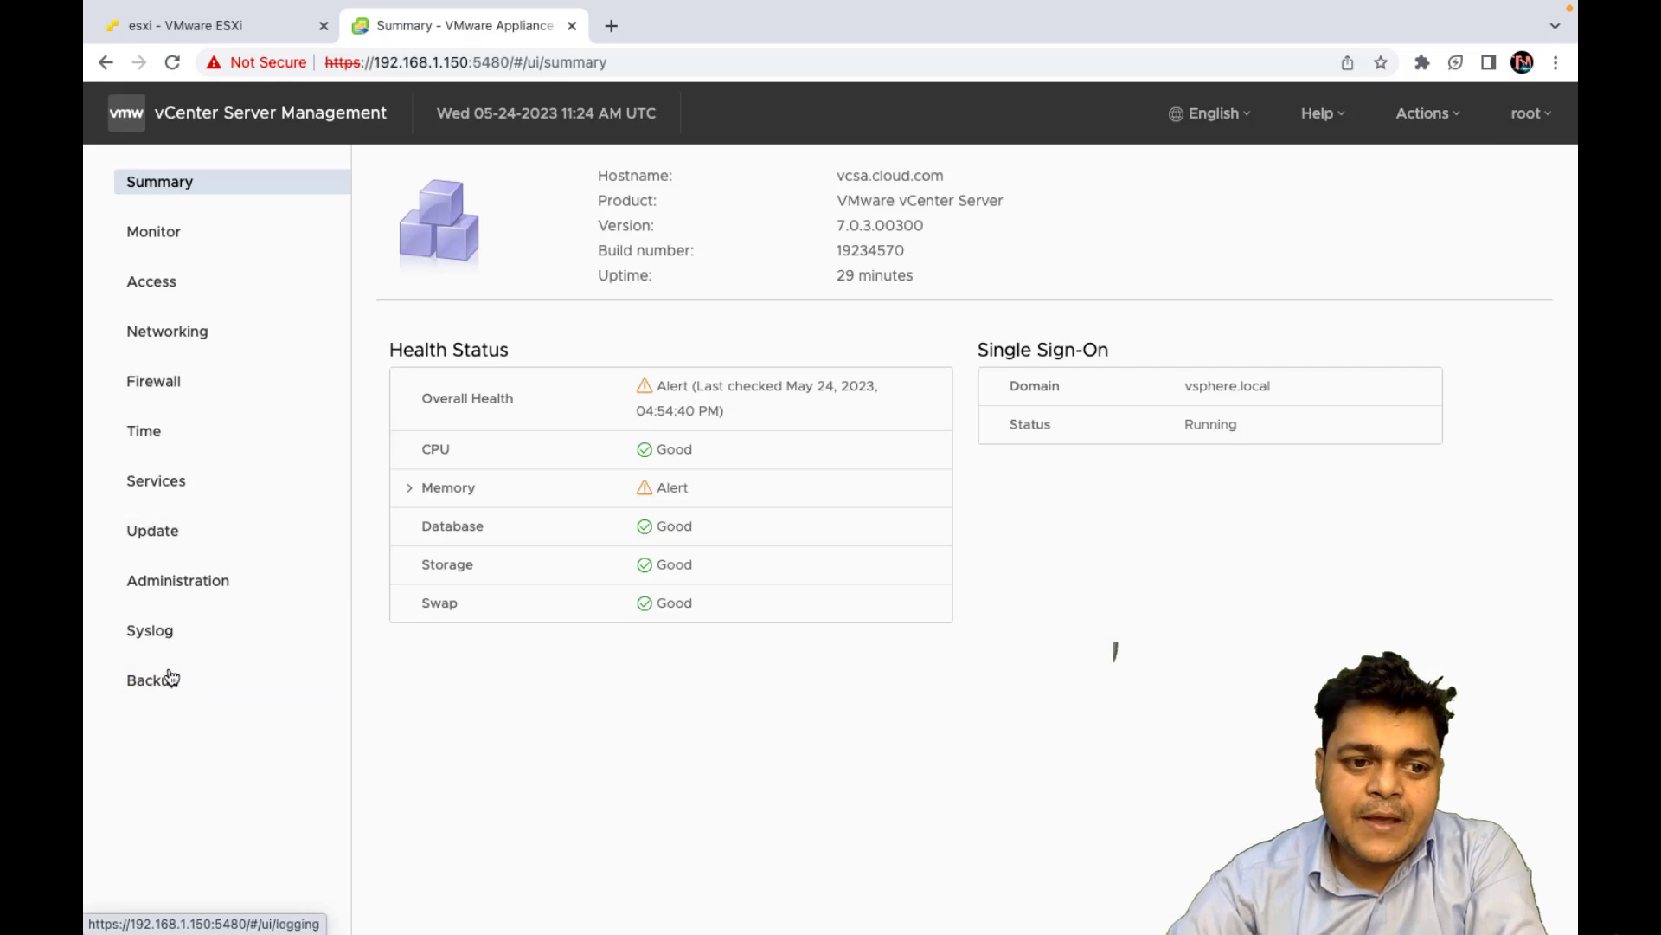
left_click(168, 688)
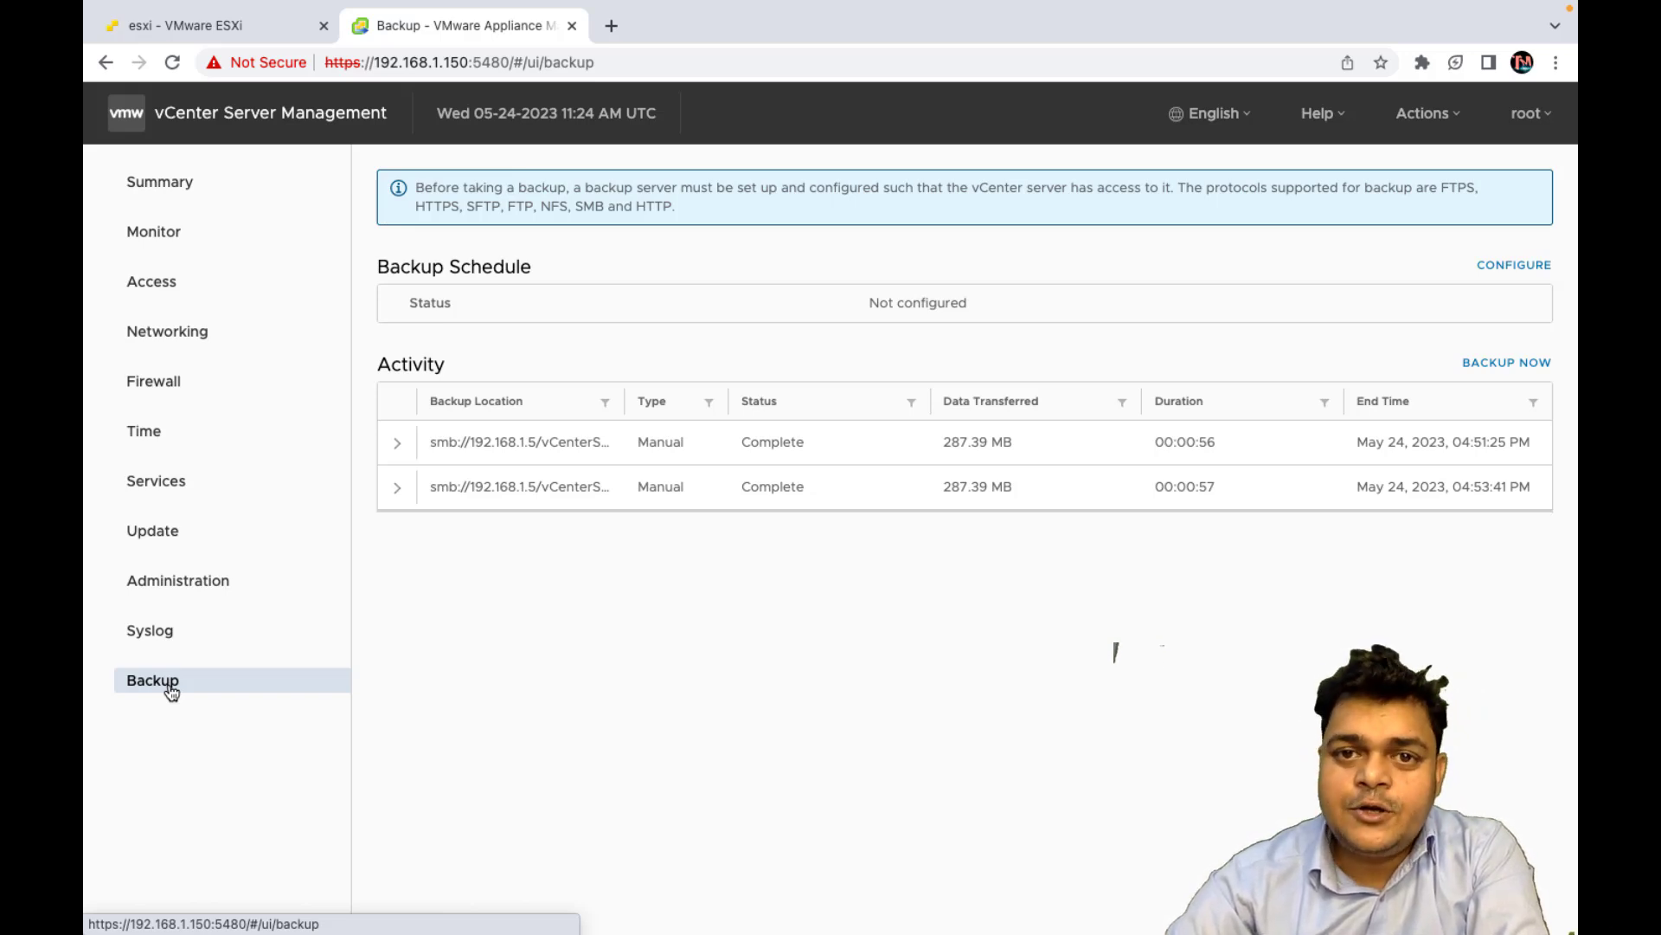
key("ctrl+Left")
key("ctrl+Left")
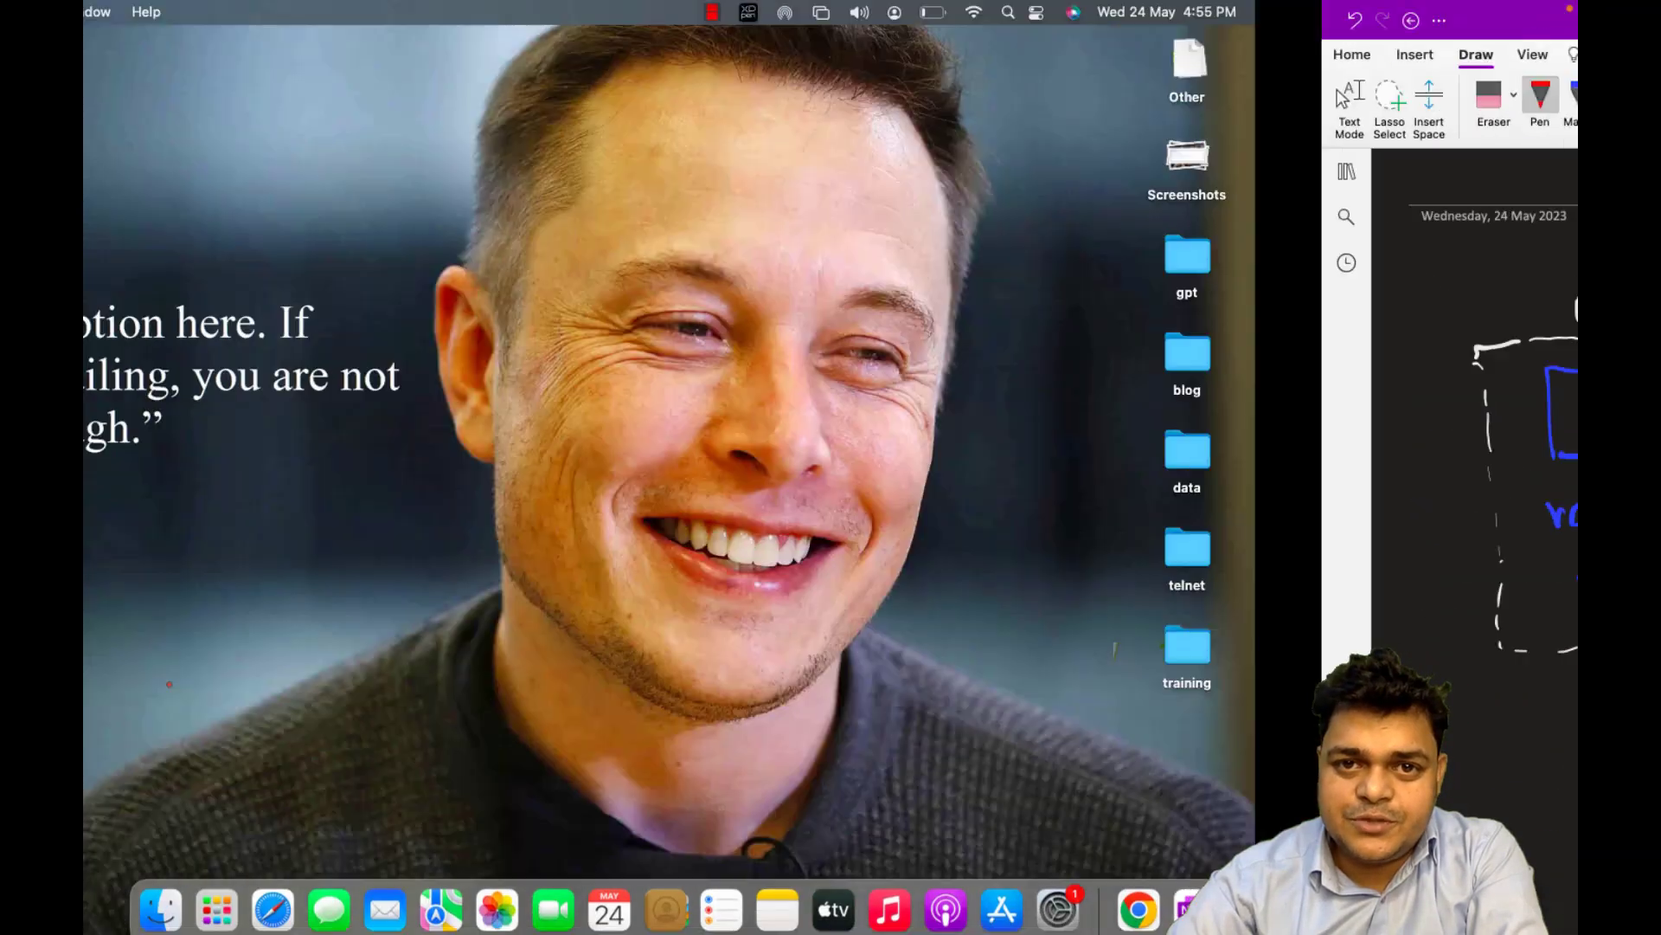